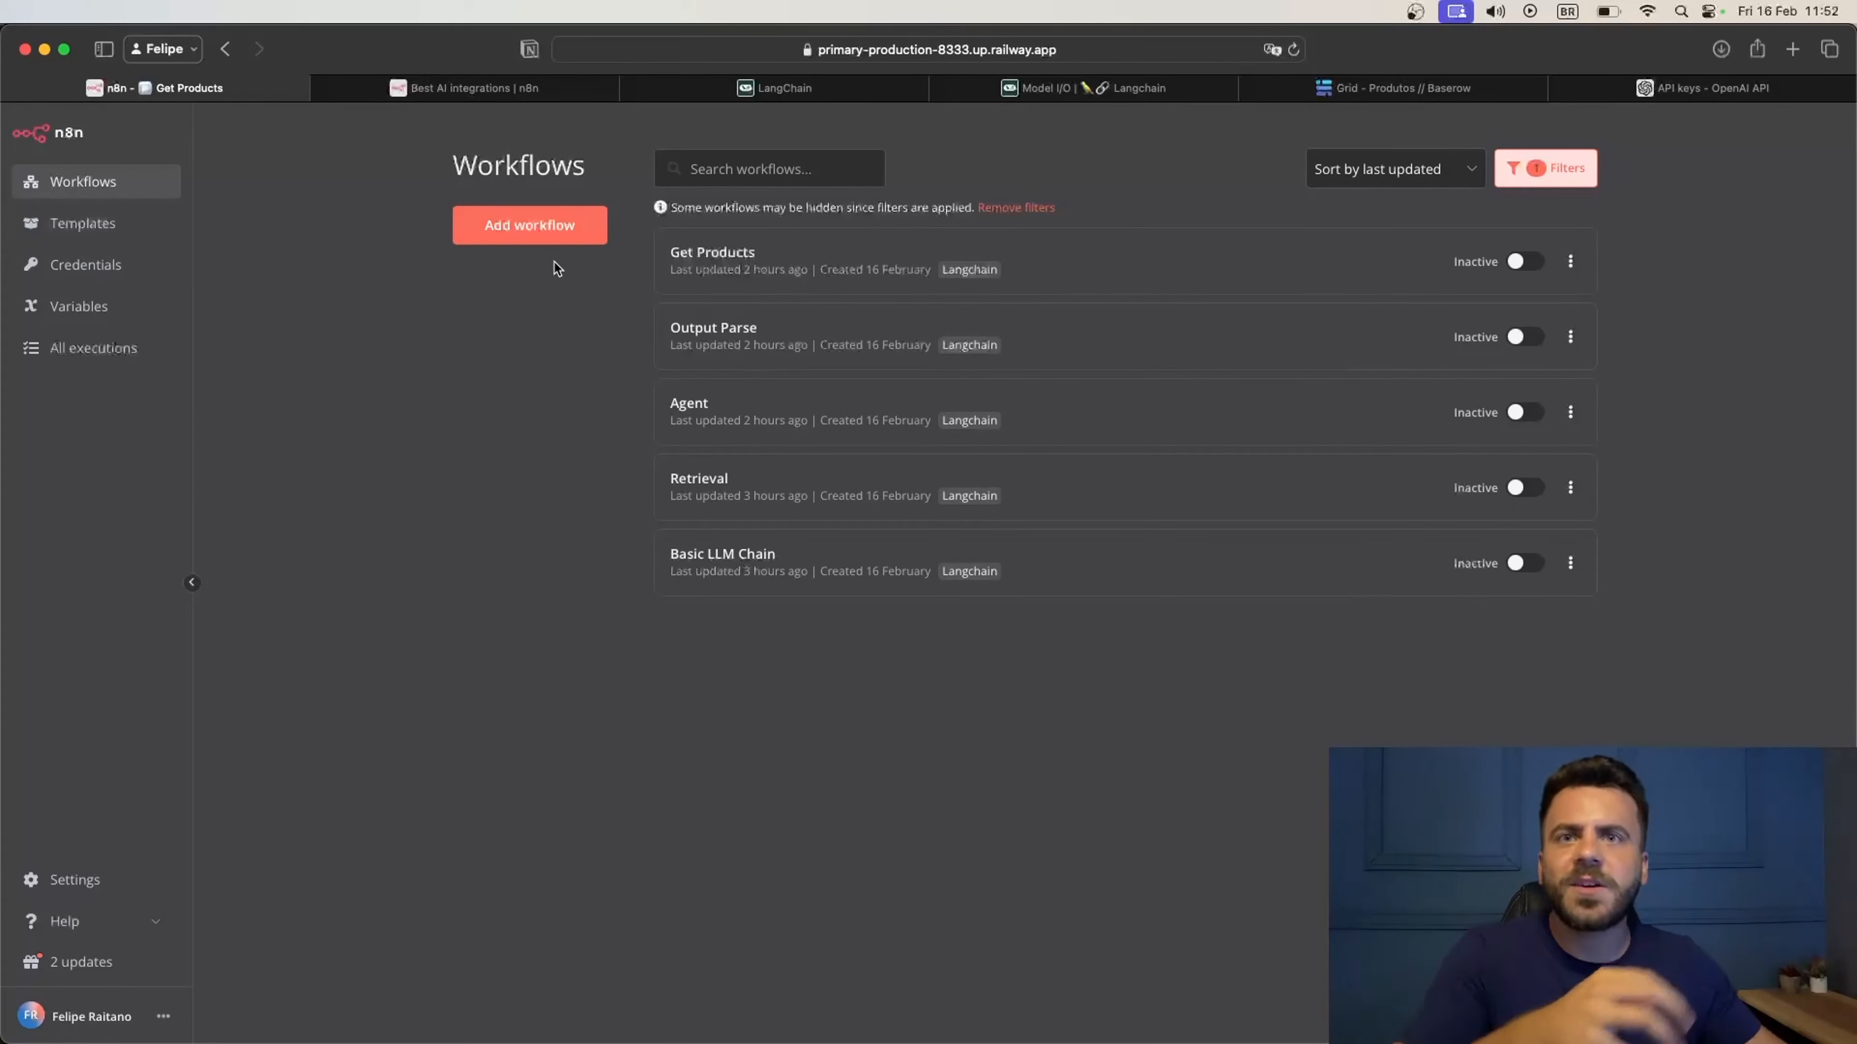
Look through the Templates, Credentials, Variables and All executions pages, and return to the workflows list
{"action": "left_click", "coordinate": [130, 234]}
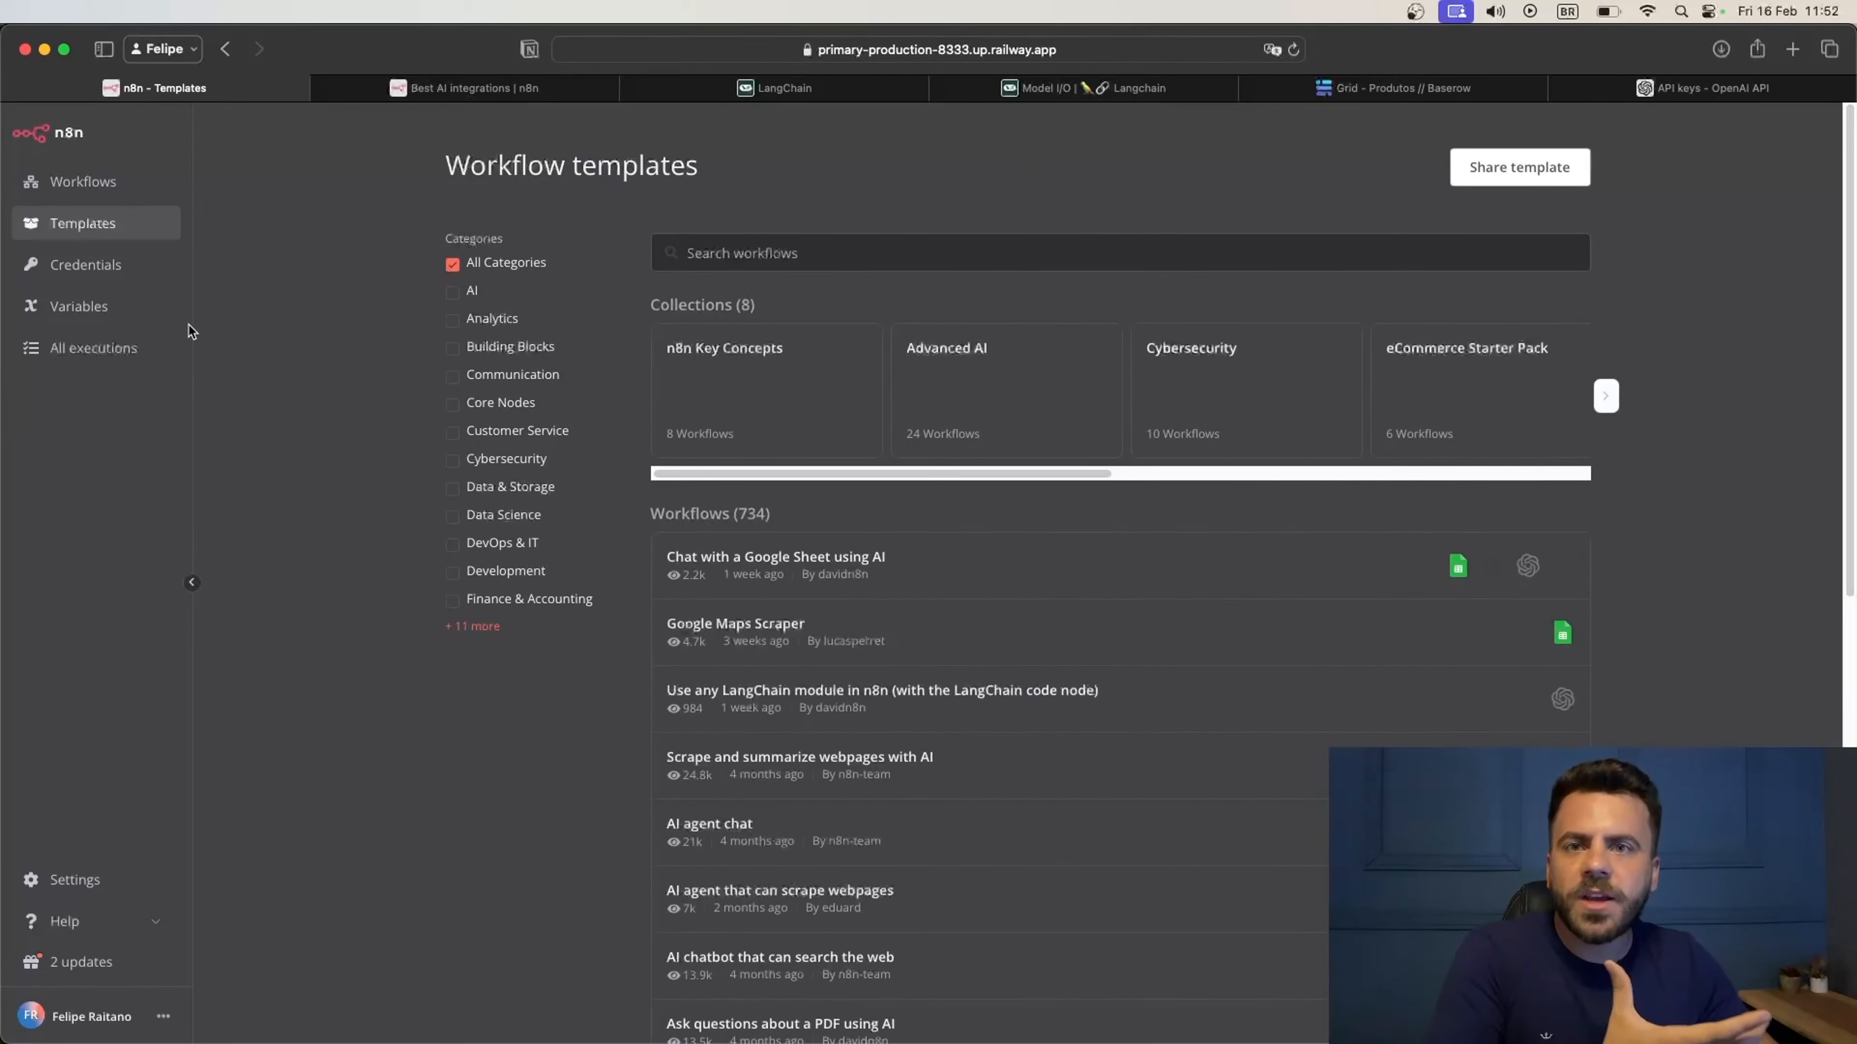
{"action": "left_click", "coordinate": [108, 275]}
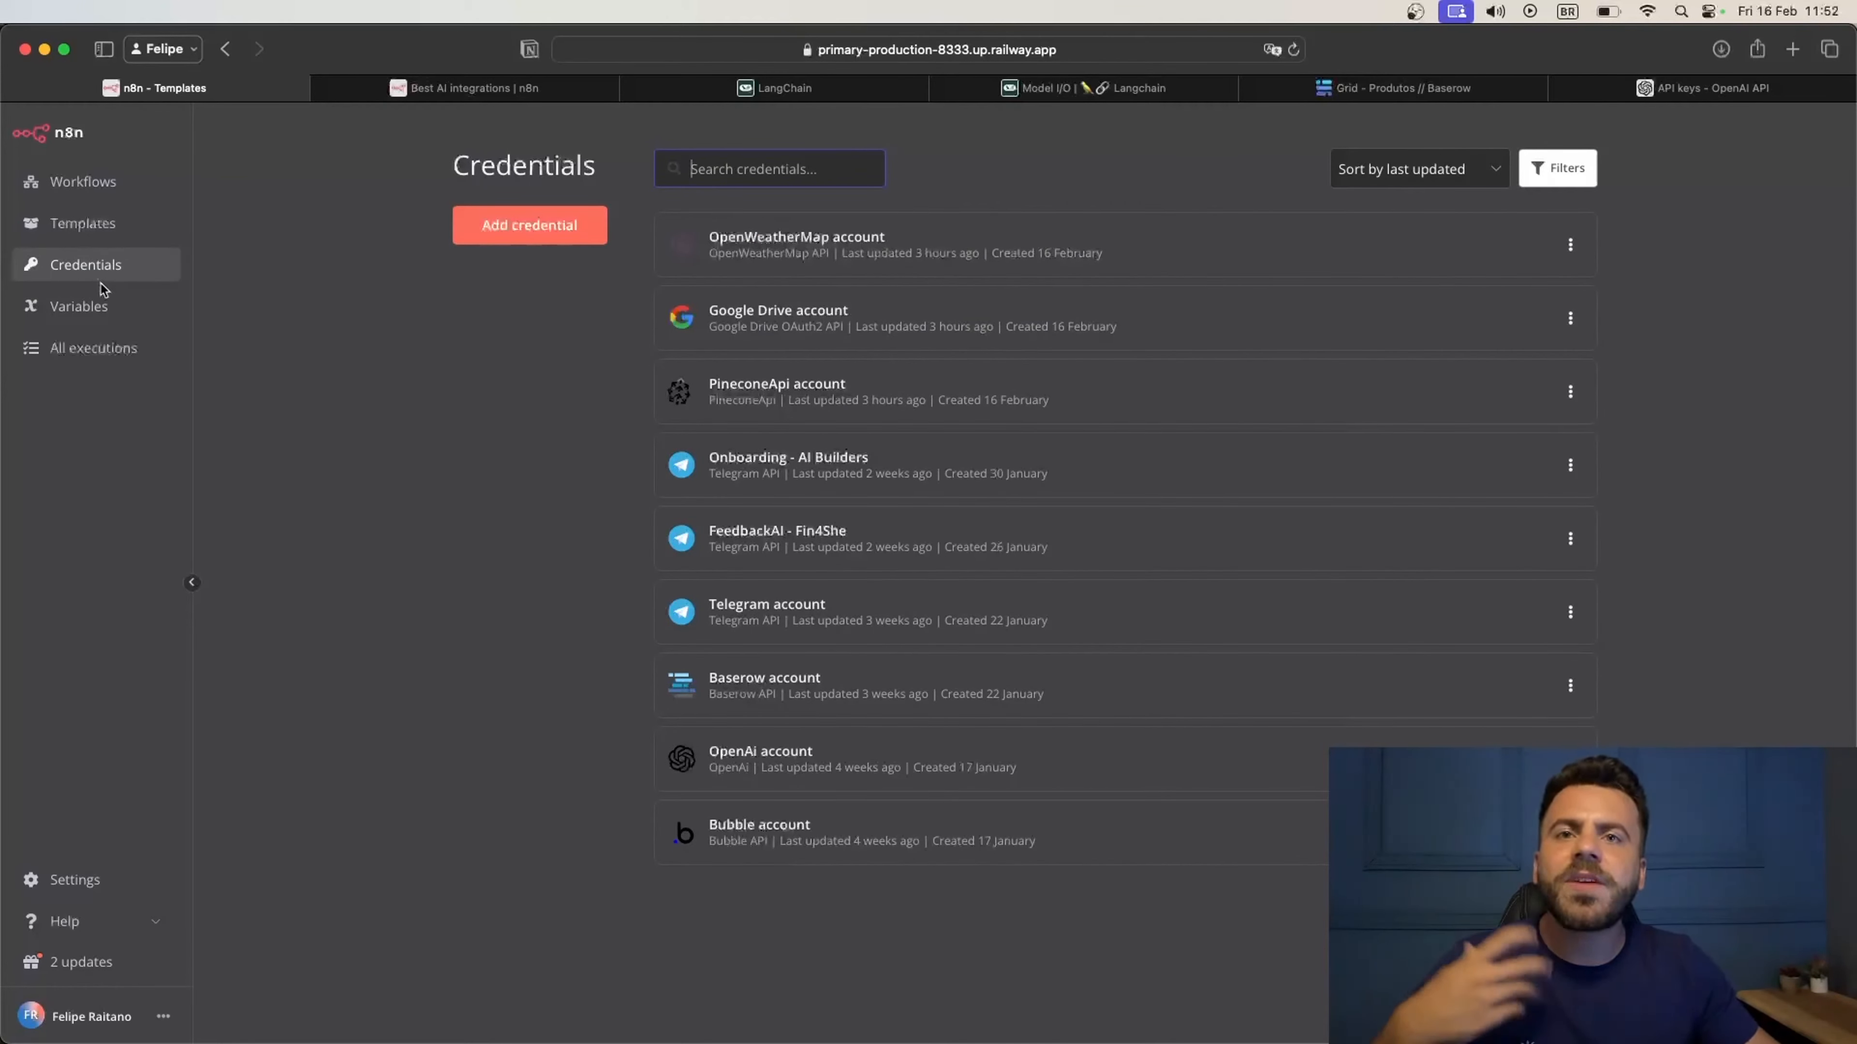
{"action": "left_click", "coordinate": [107, 315]}
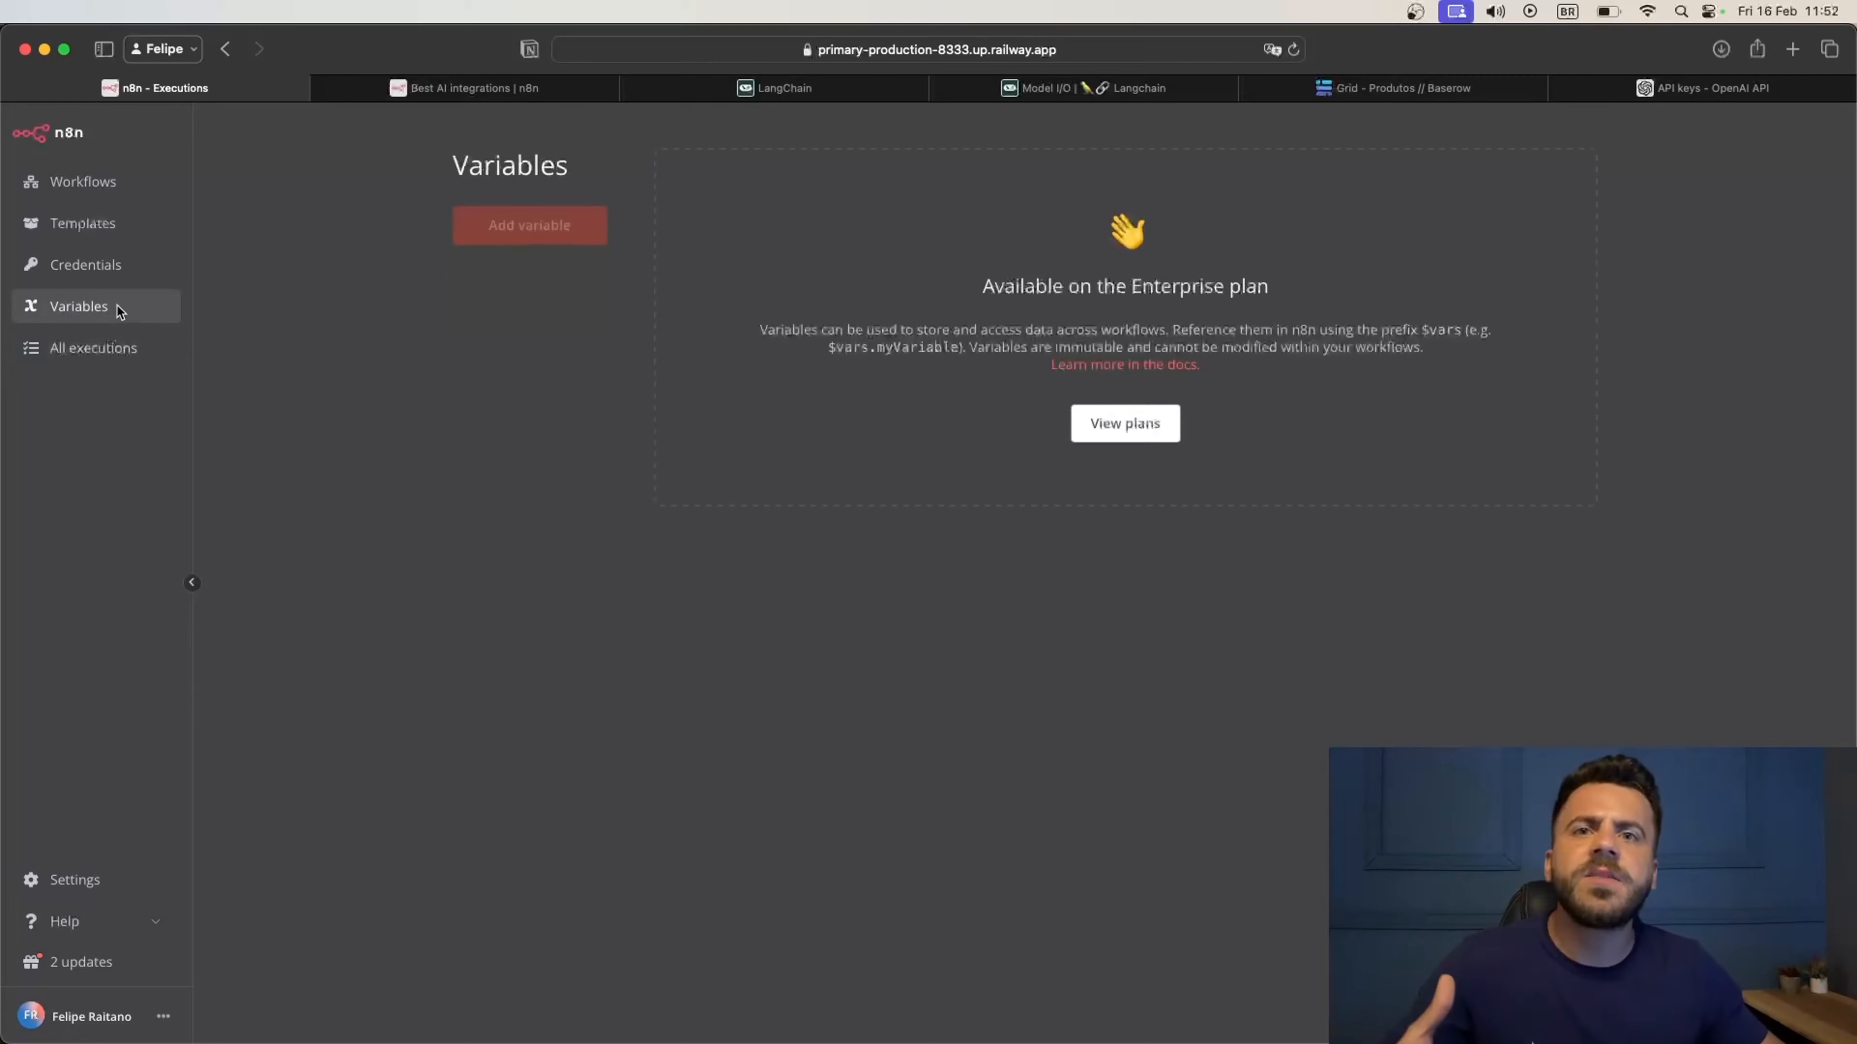
{"action": "left_click", "coordinate": [116, 363]}
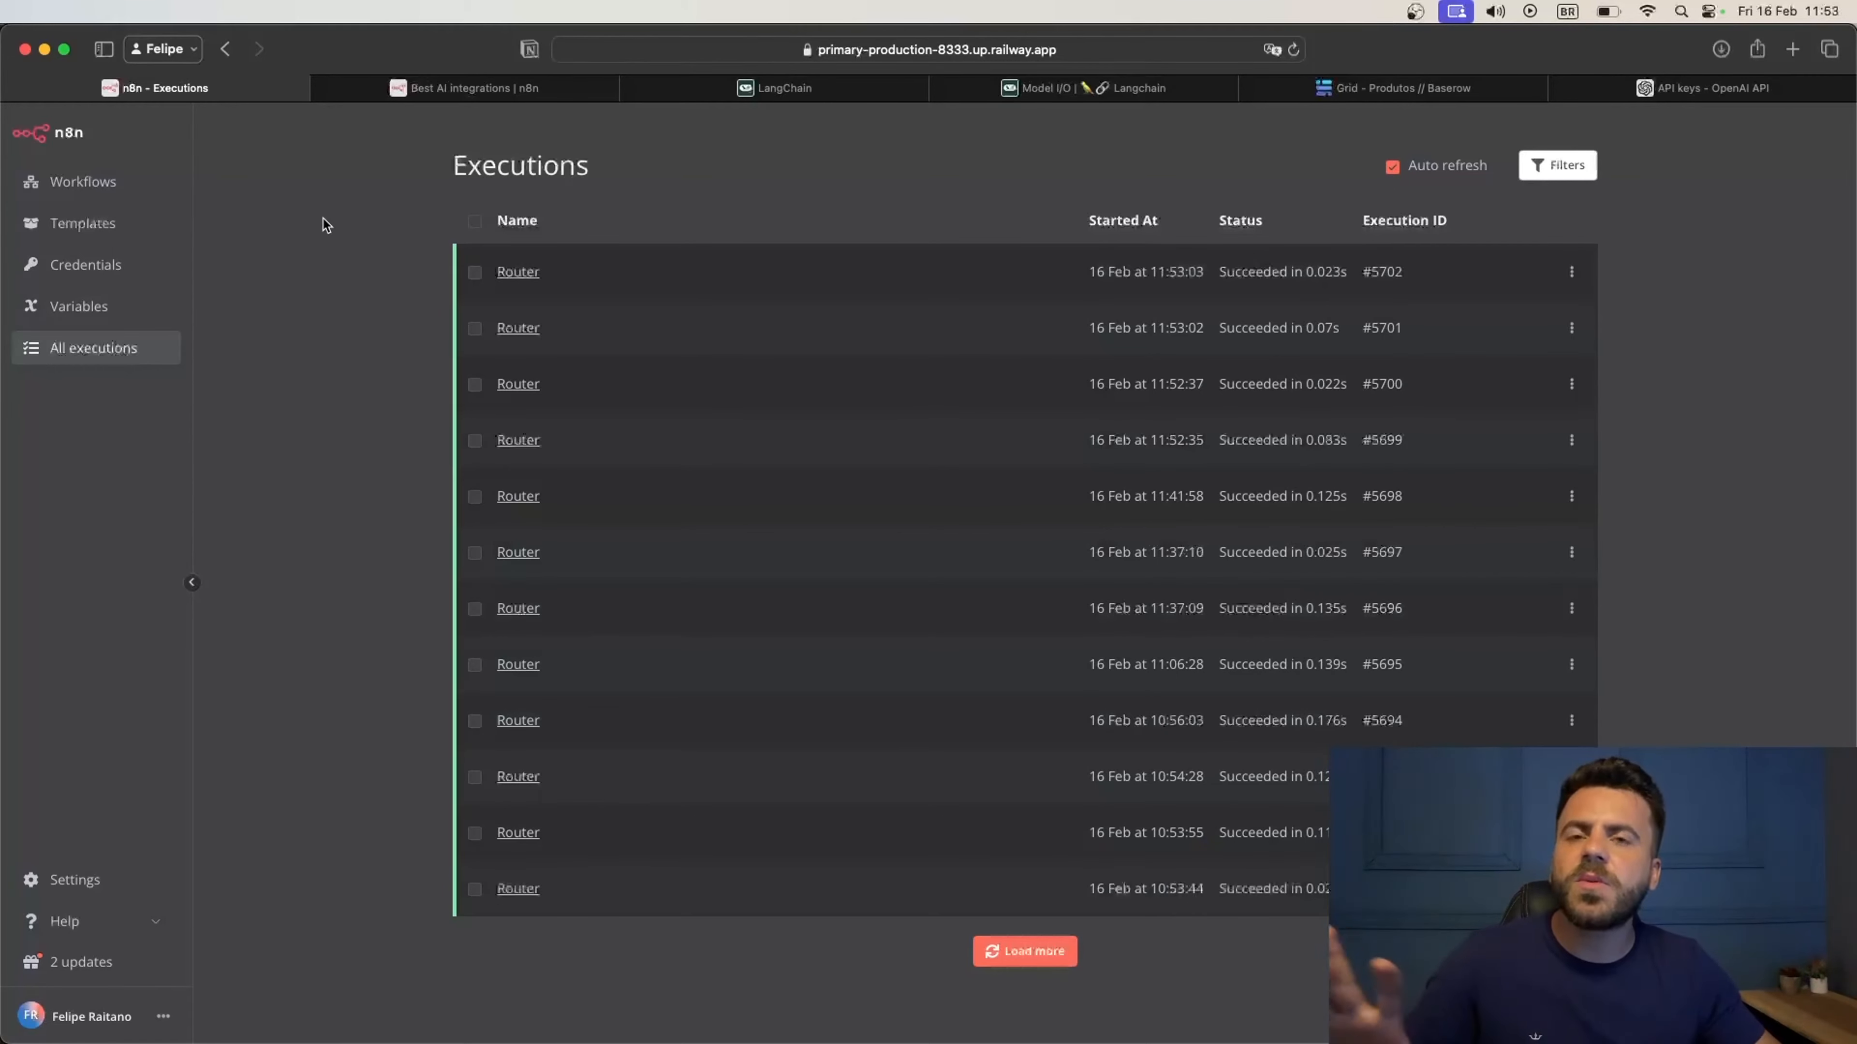
{"action": "left_click", "coordinate": [160, 182]}
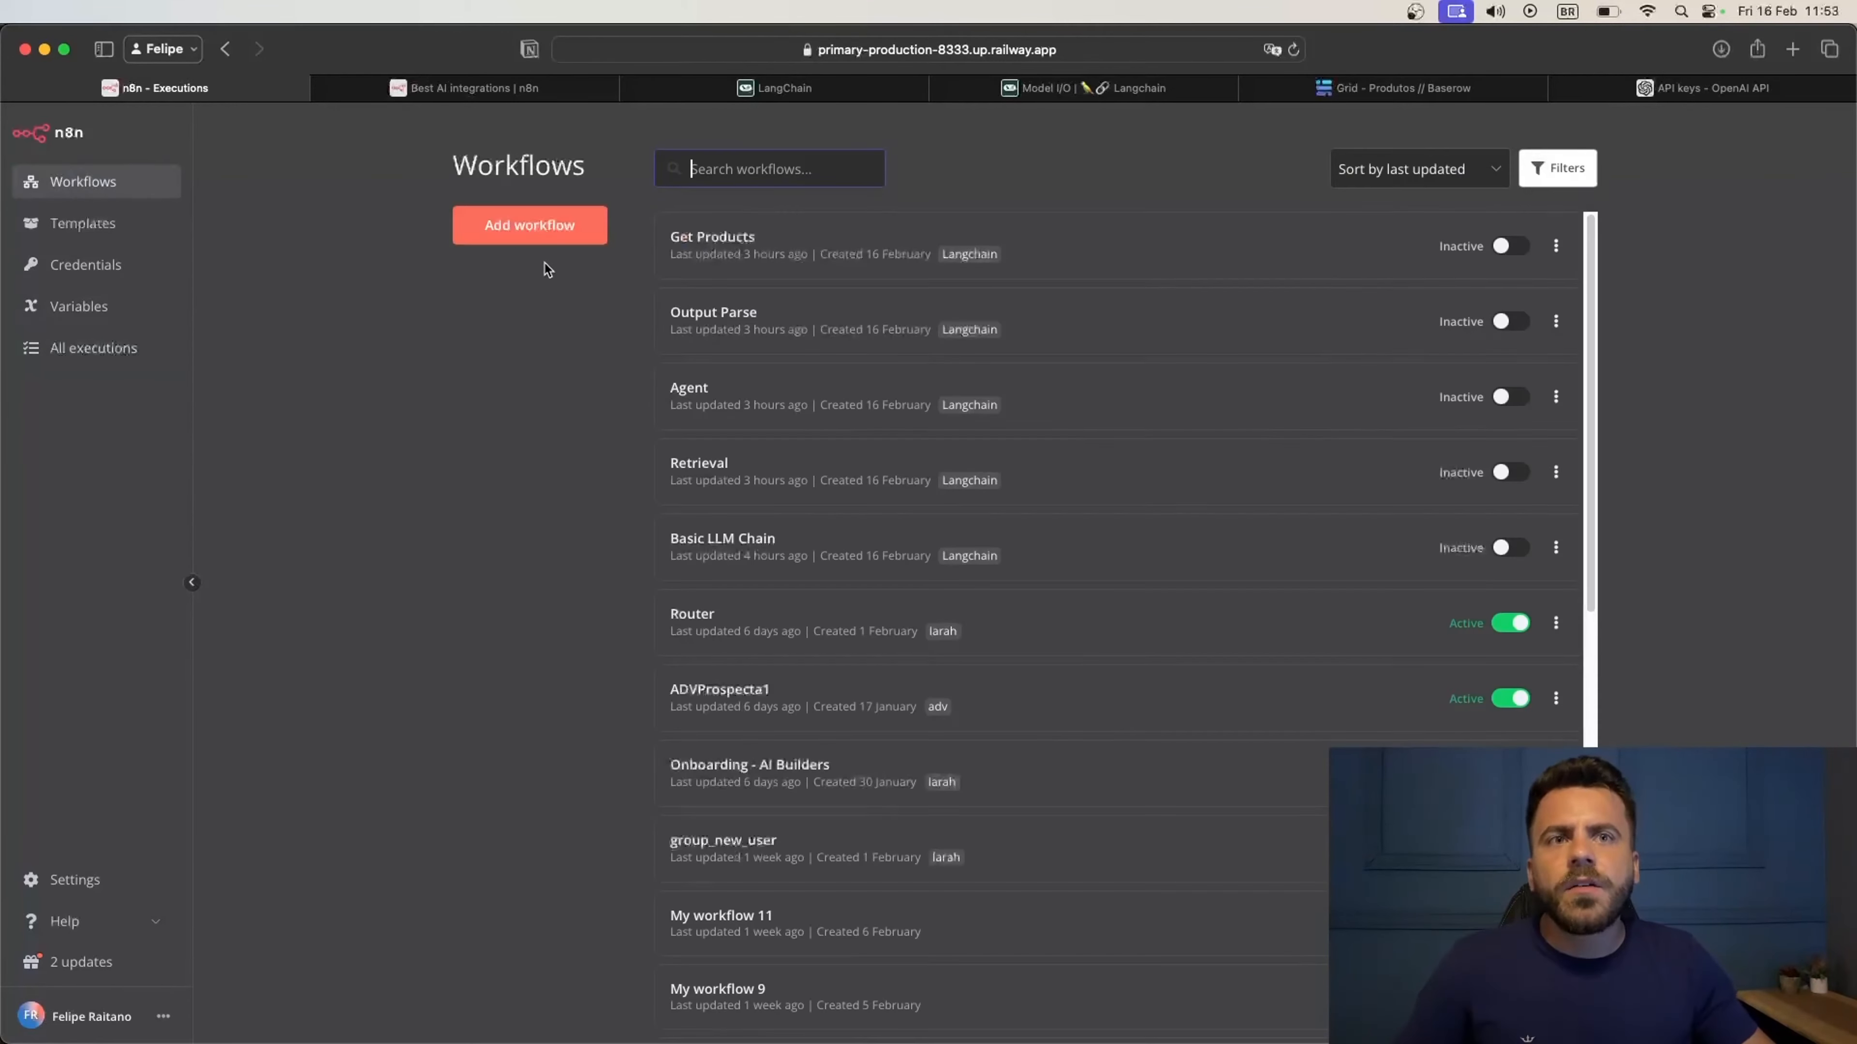
Filter the workflow templates to the AI category and look through the listed templates
{"action": "left_click", "coordinate": [82, 228]}
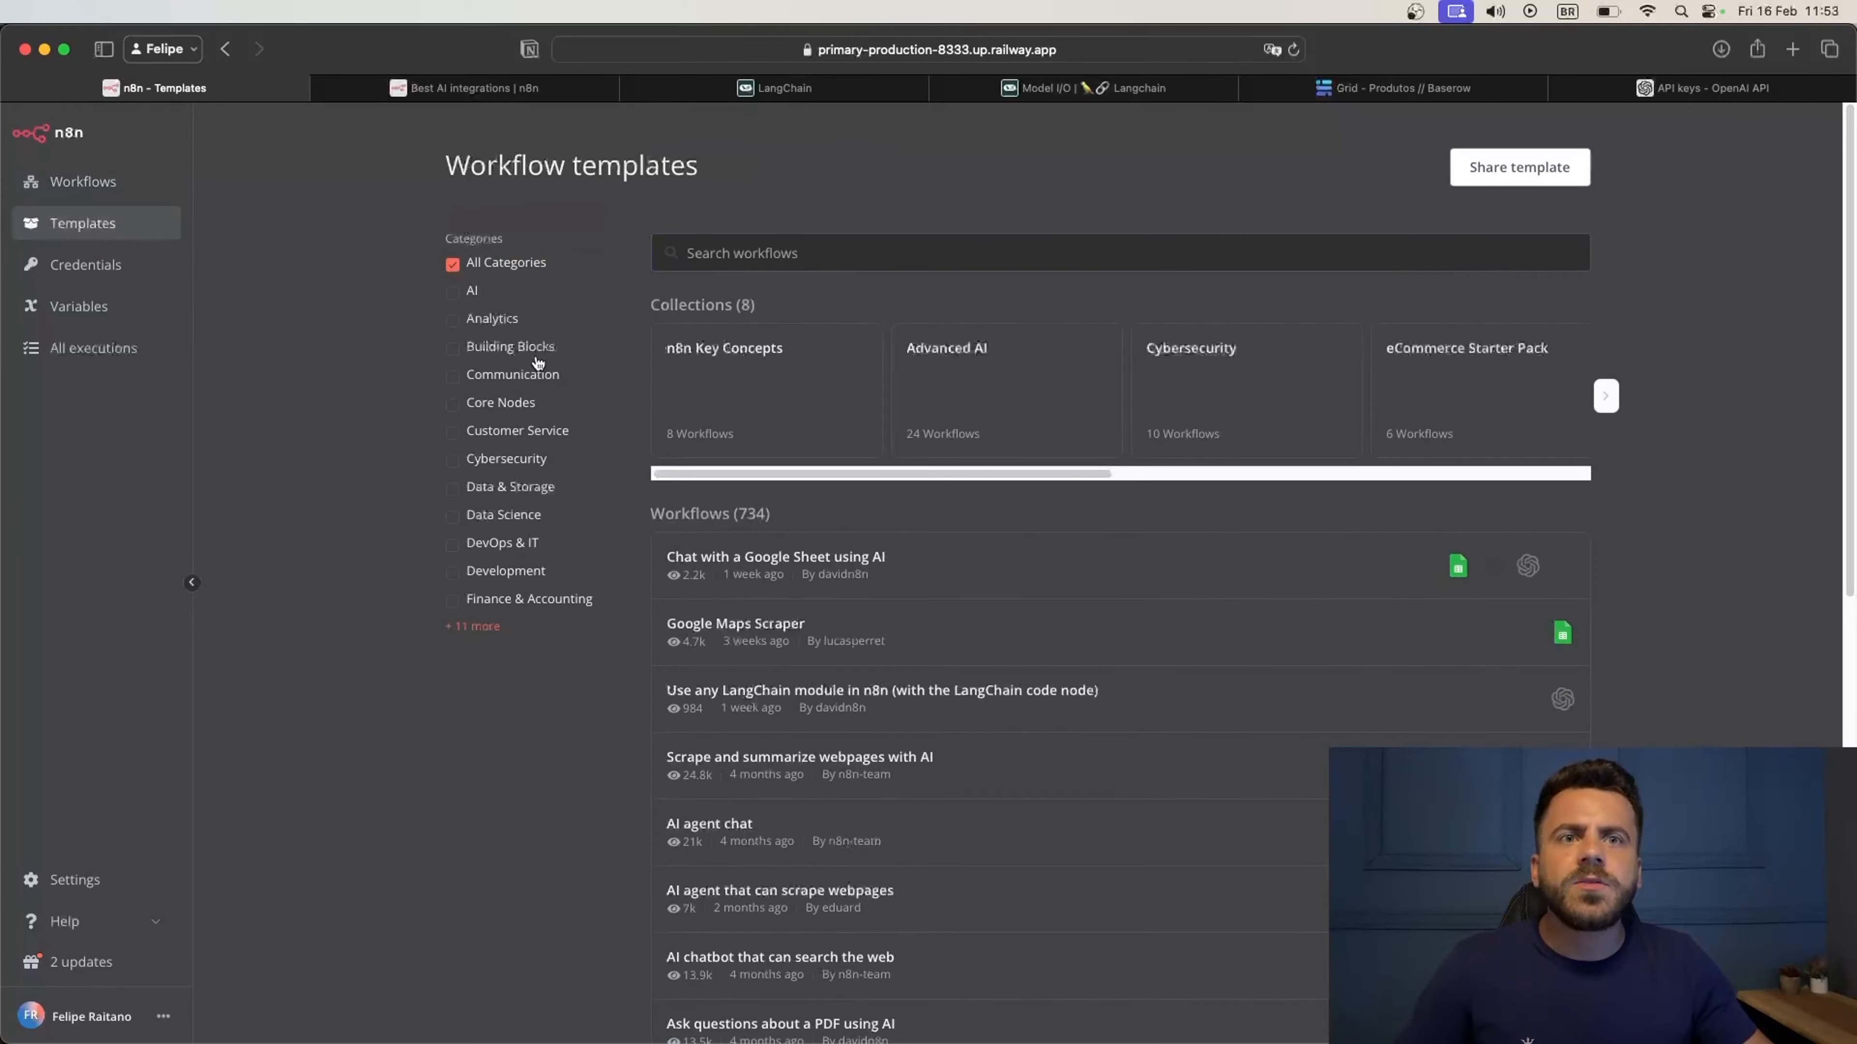
{"action": "left_click", "coordinate": [454, 294]}
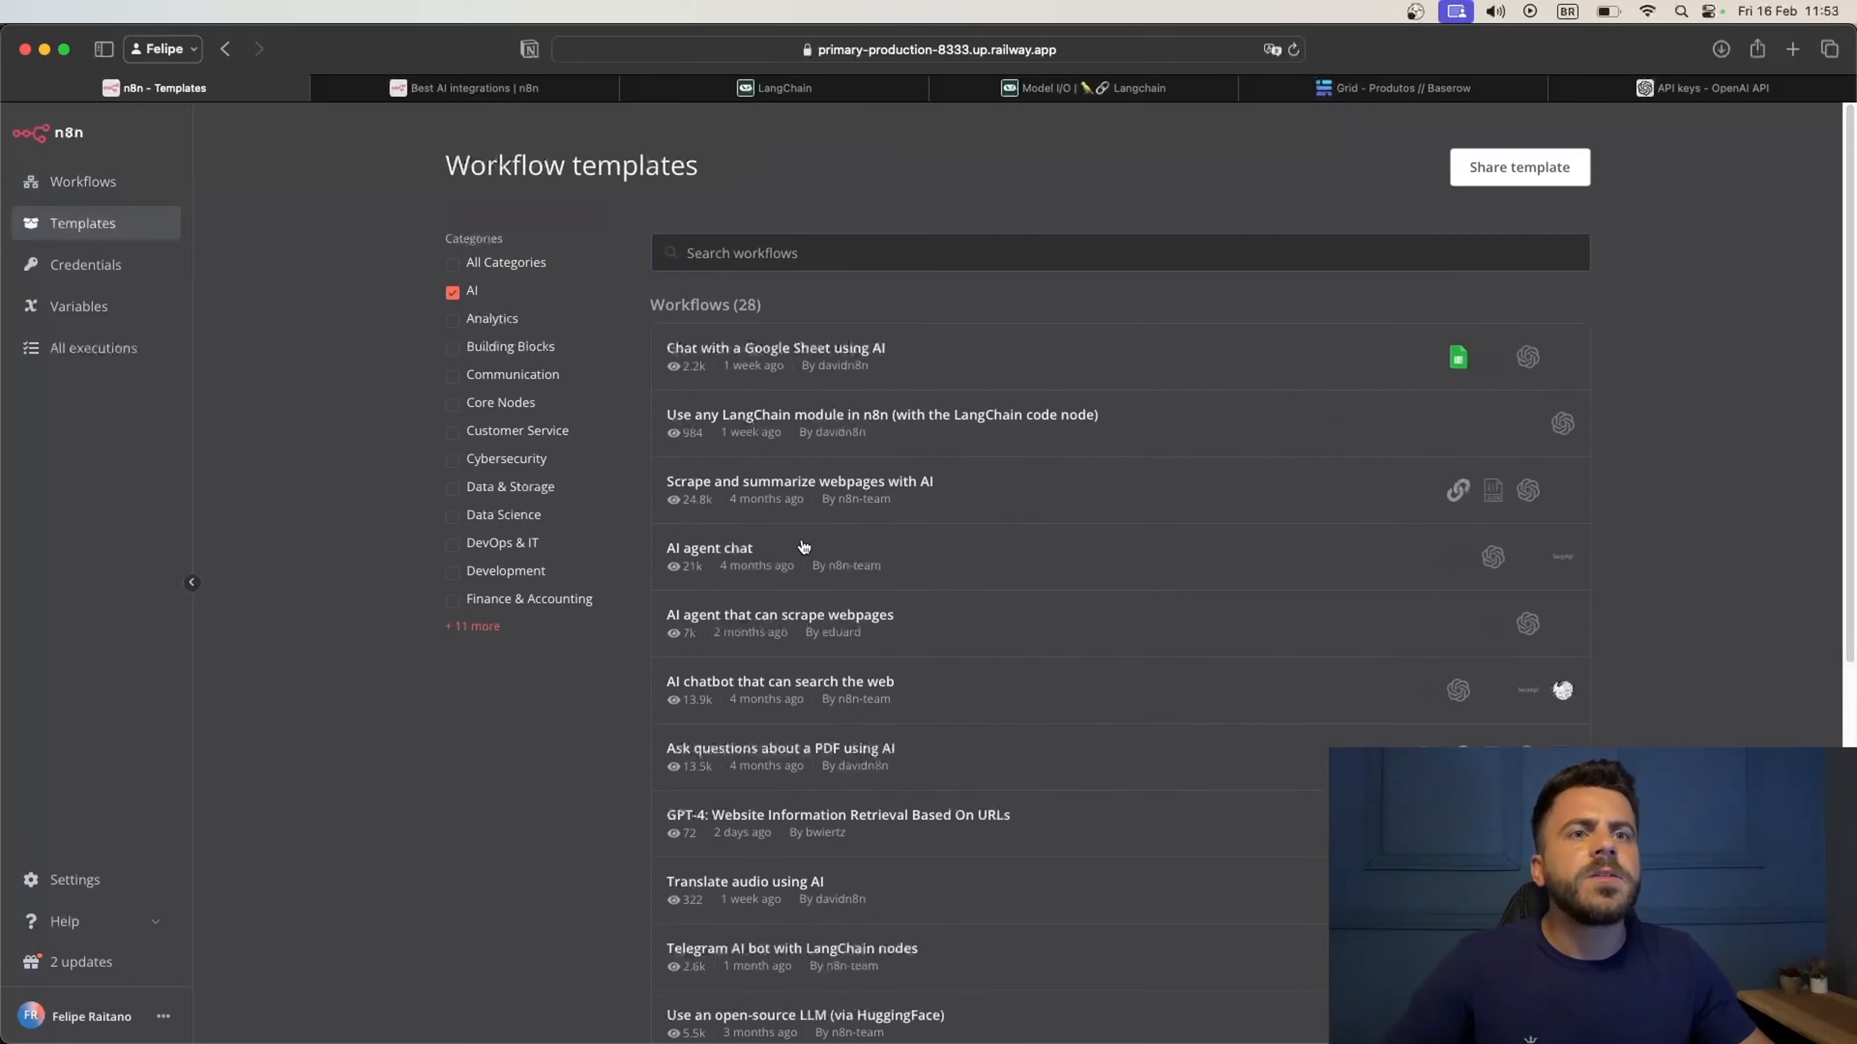
{"action": "scroll", "coordinate": [868, 532], "scroll_direction": "down", "scroll_amount": 1}
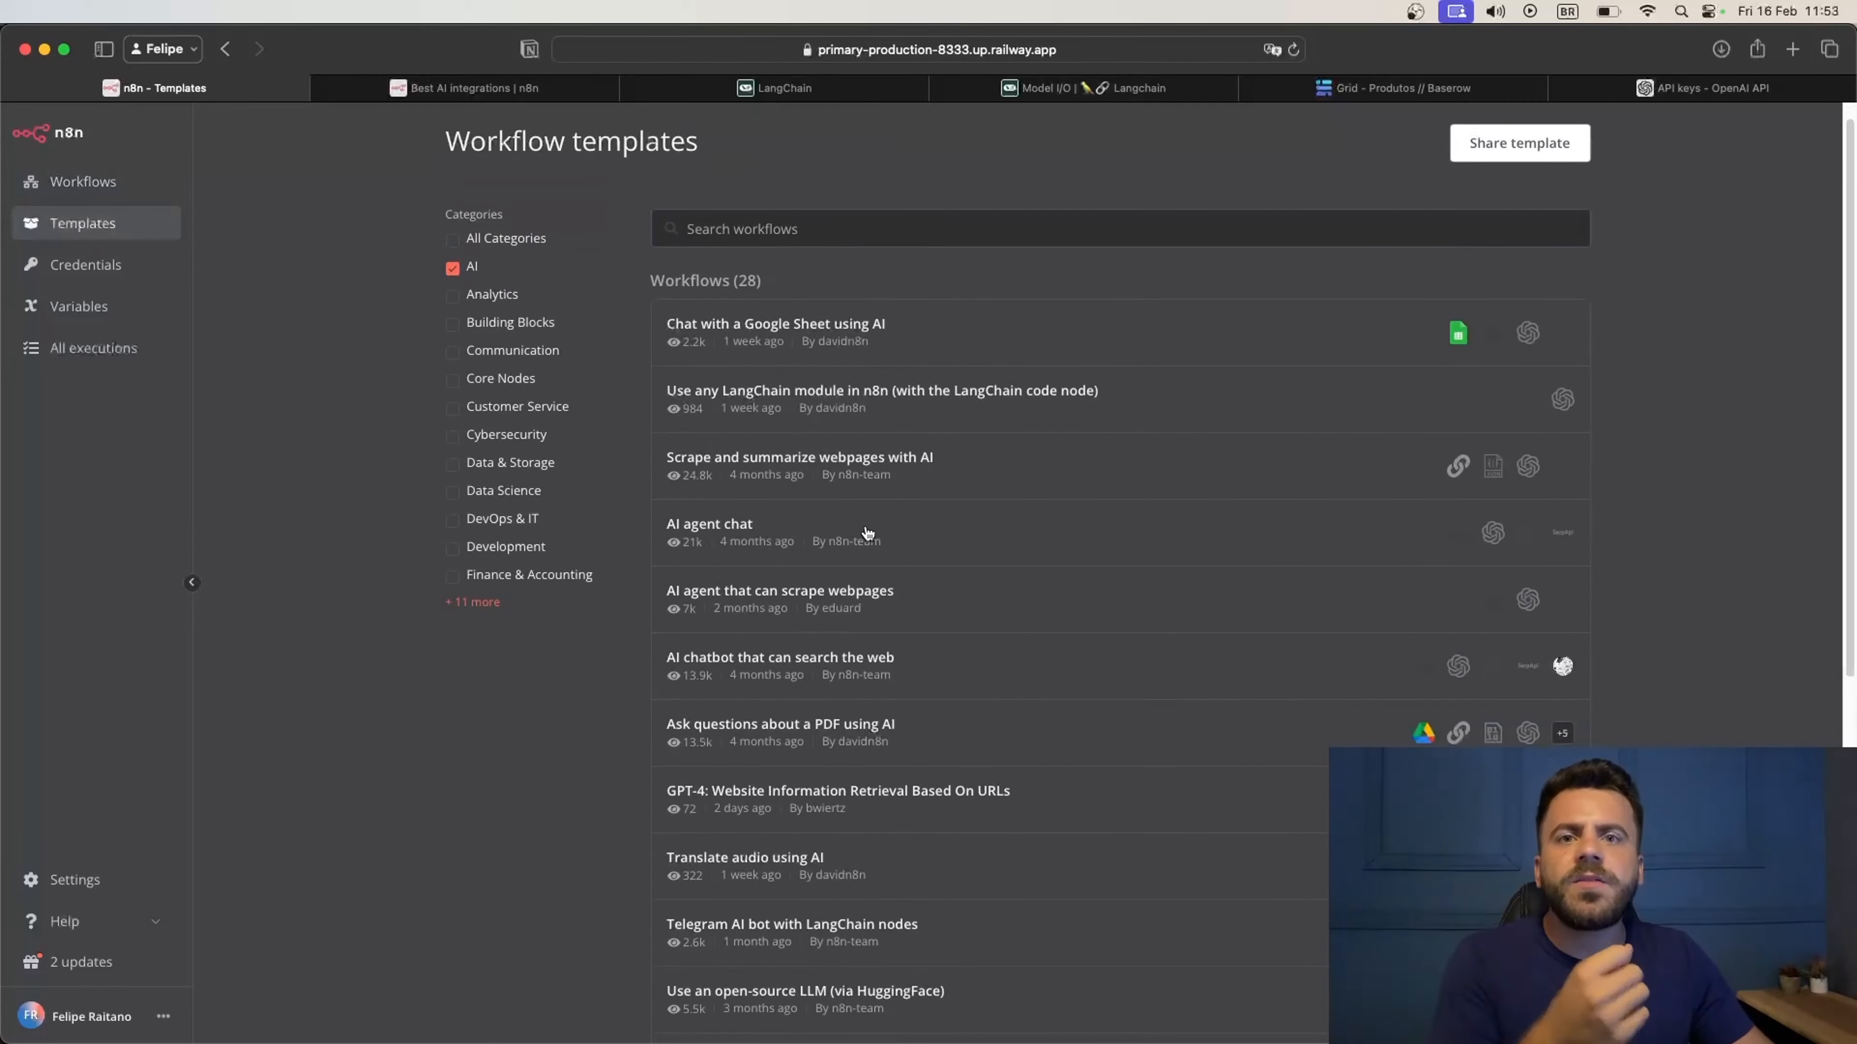
{"action": "scroll", "coordinate": [870, 534], "scroll_direction": "down", "scroll_amount": 4}
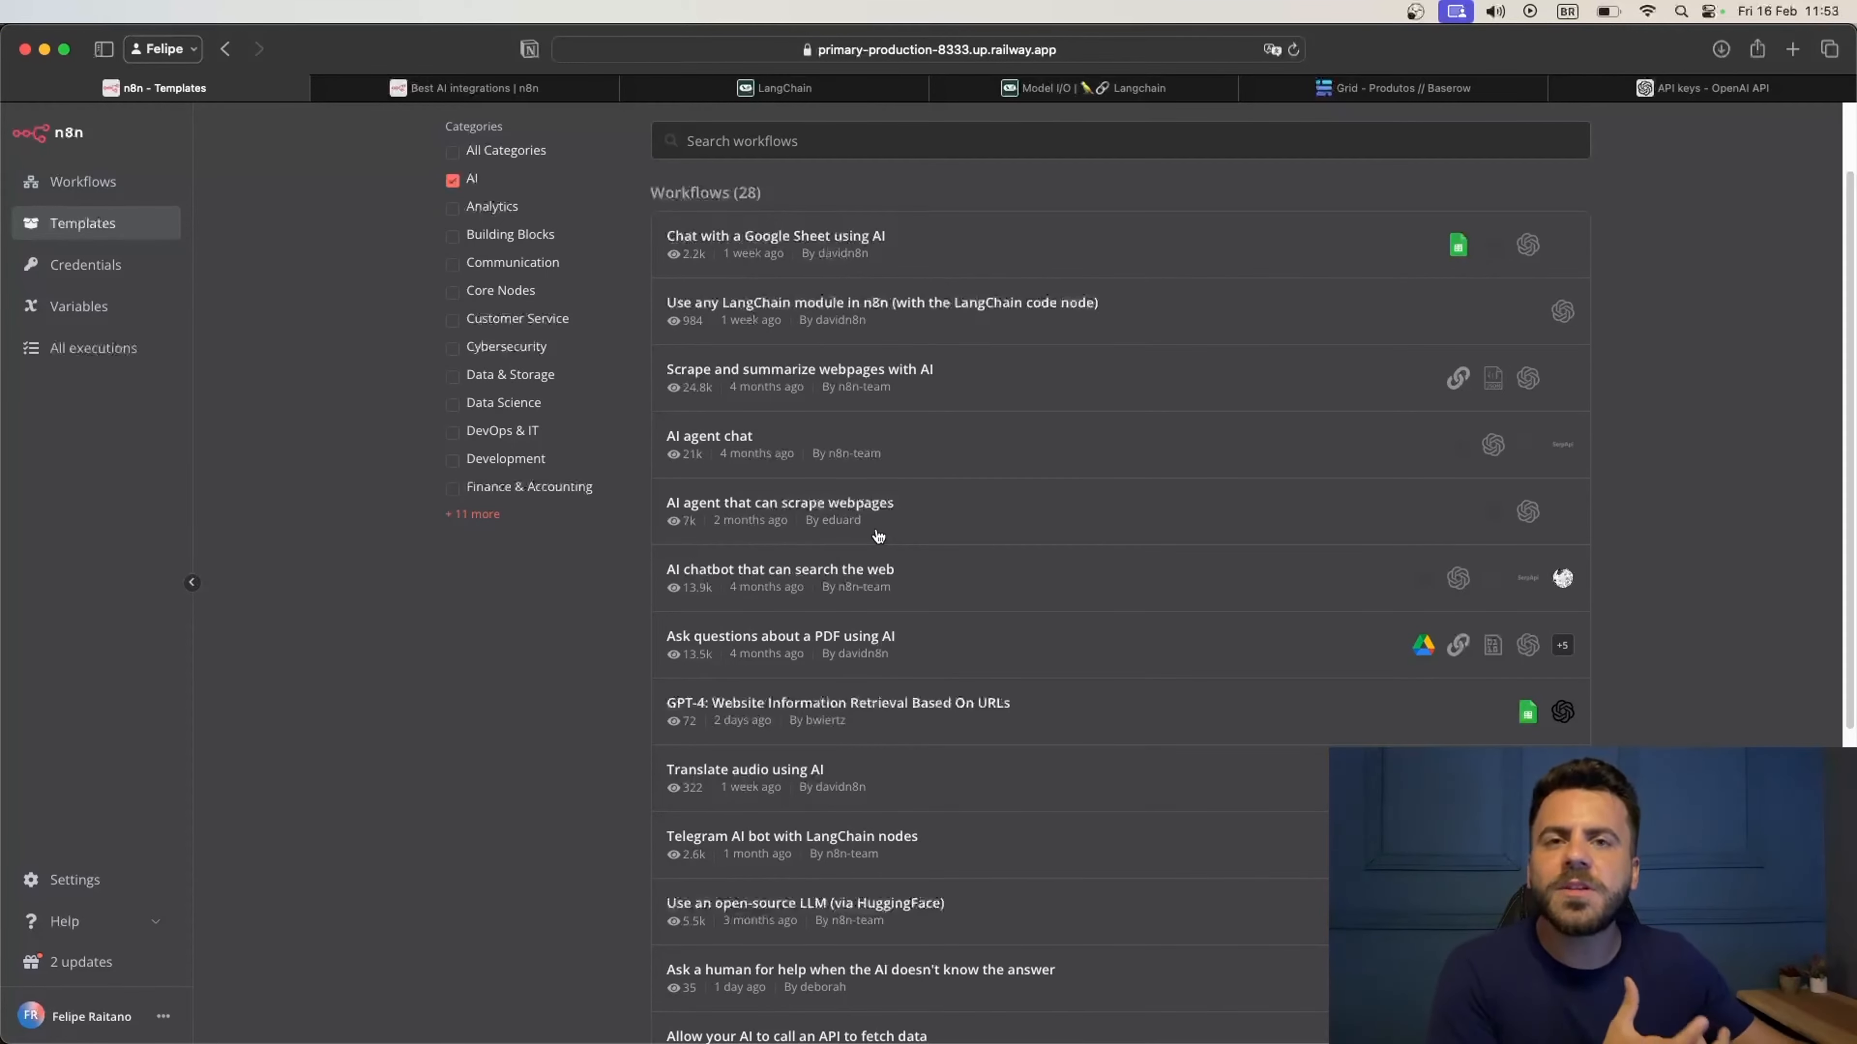
{"action": "scroll", "coordinate": [1057, 479], "scroll_direction": "down", "scroll_amount": 3}
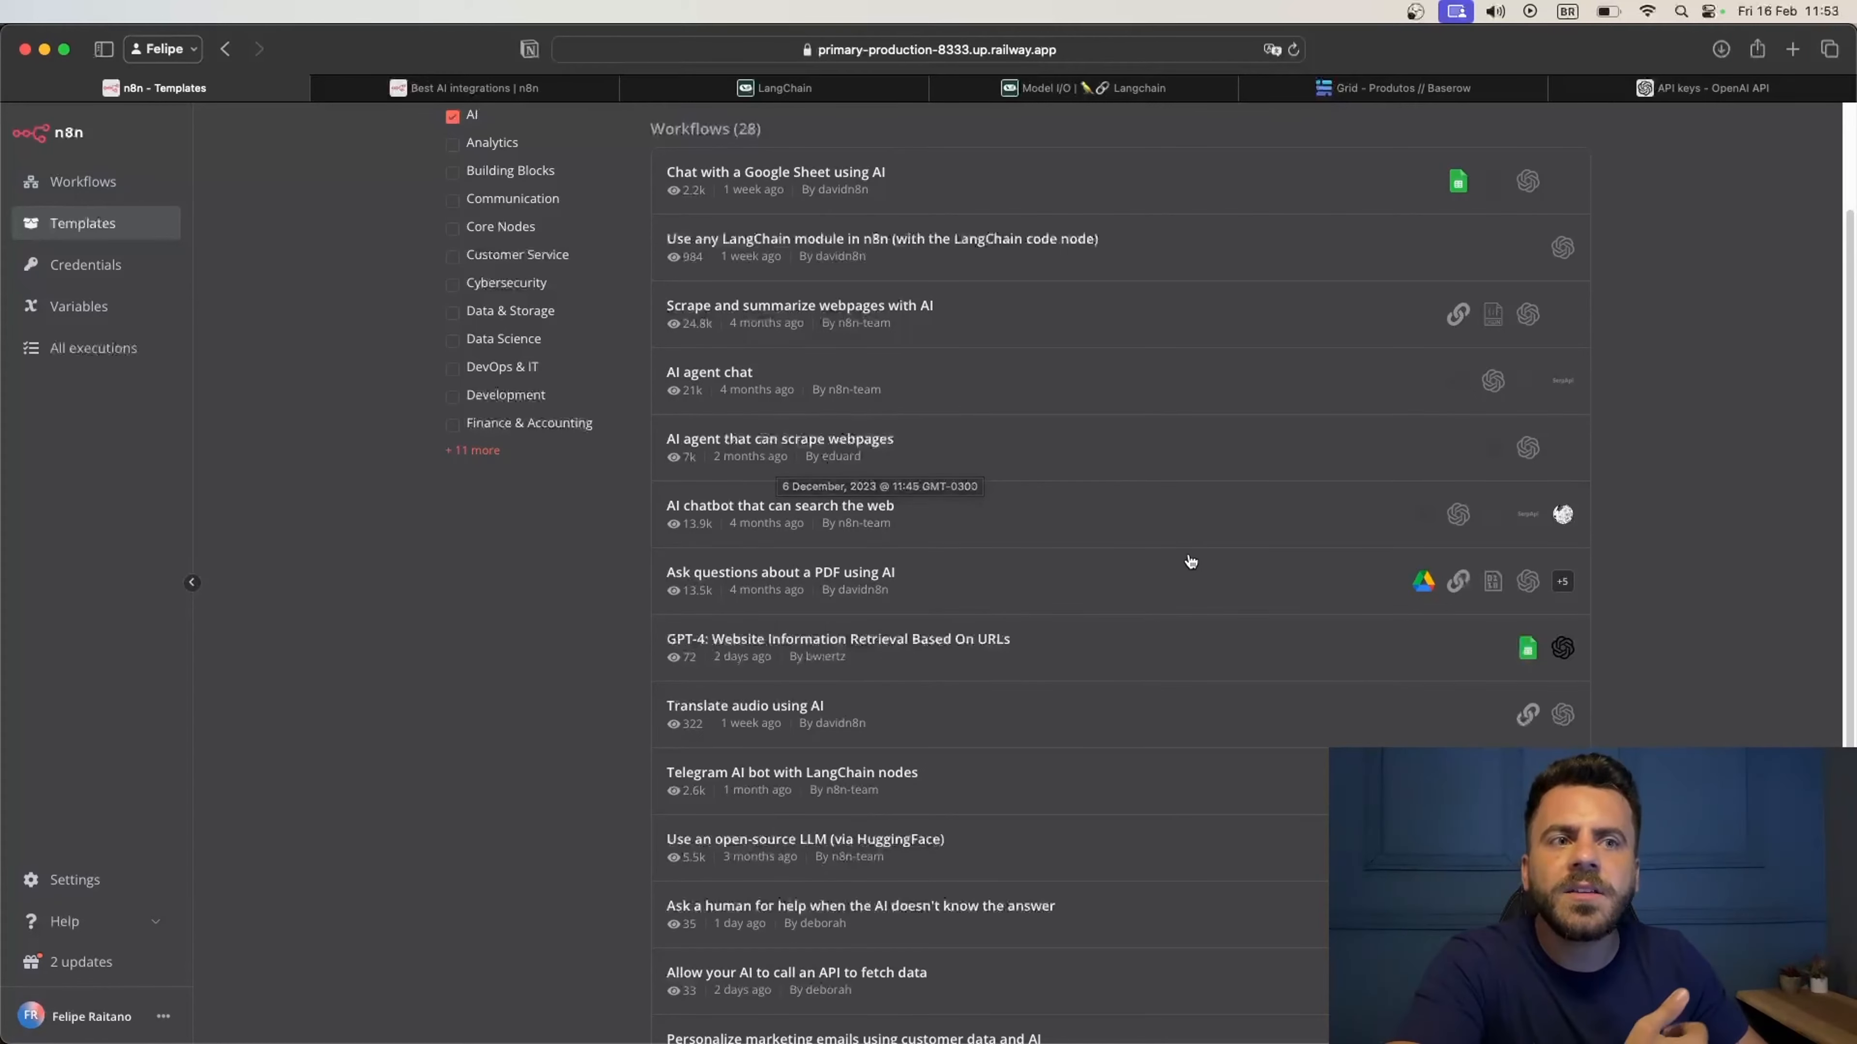
{"action": "scroll", "coordinate": [1188, 560], "scroll_direction": "down", "scroll_amount": 1}
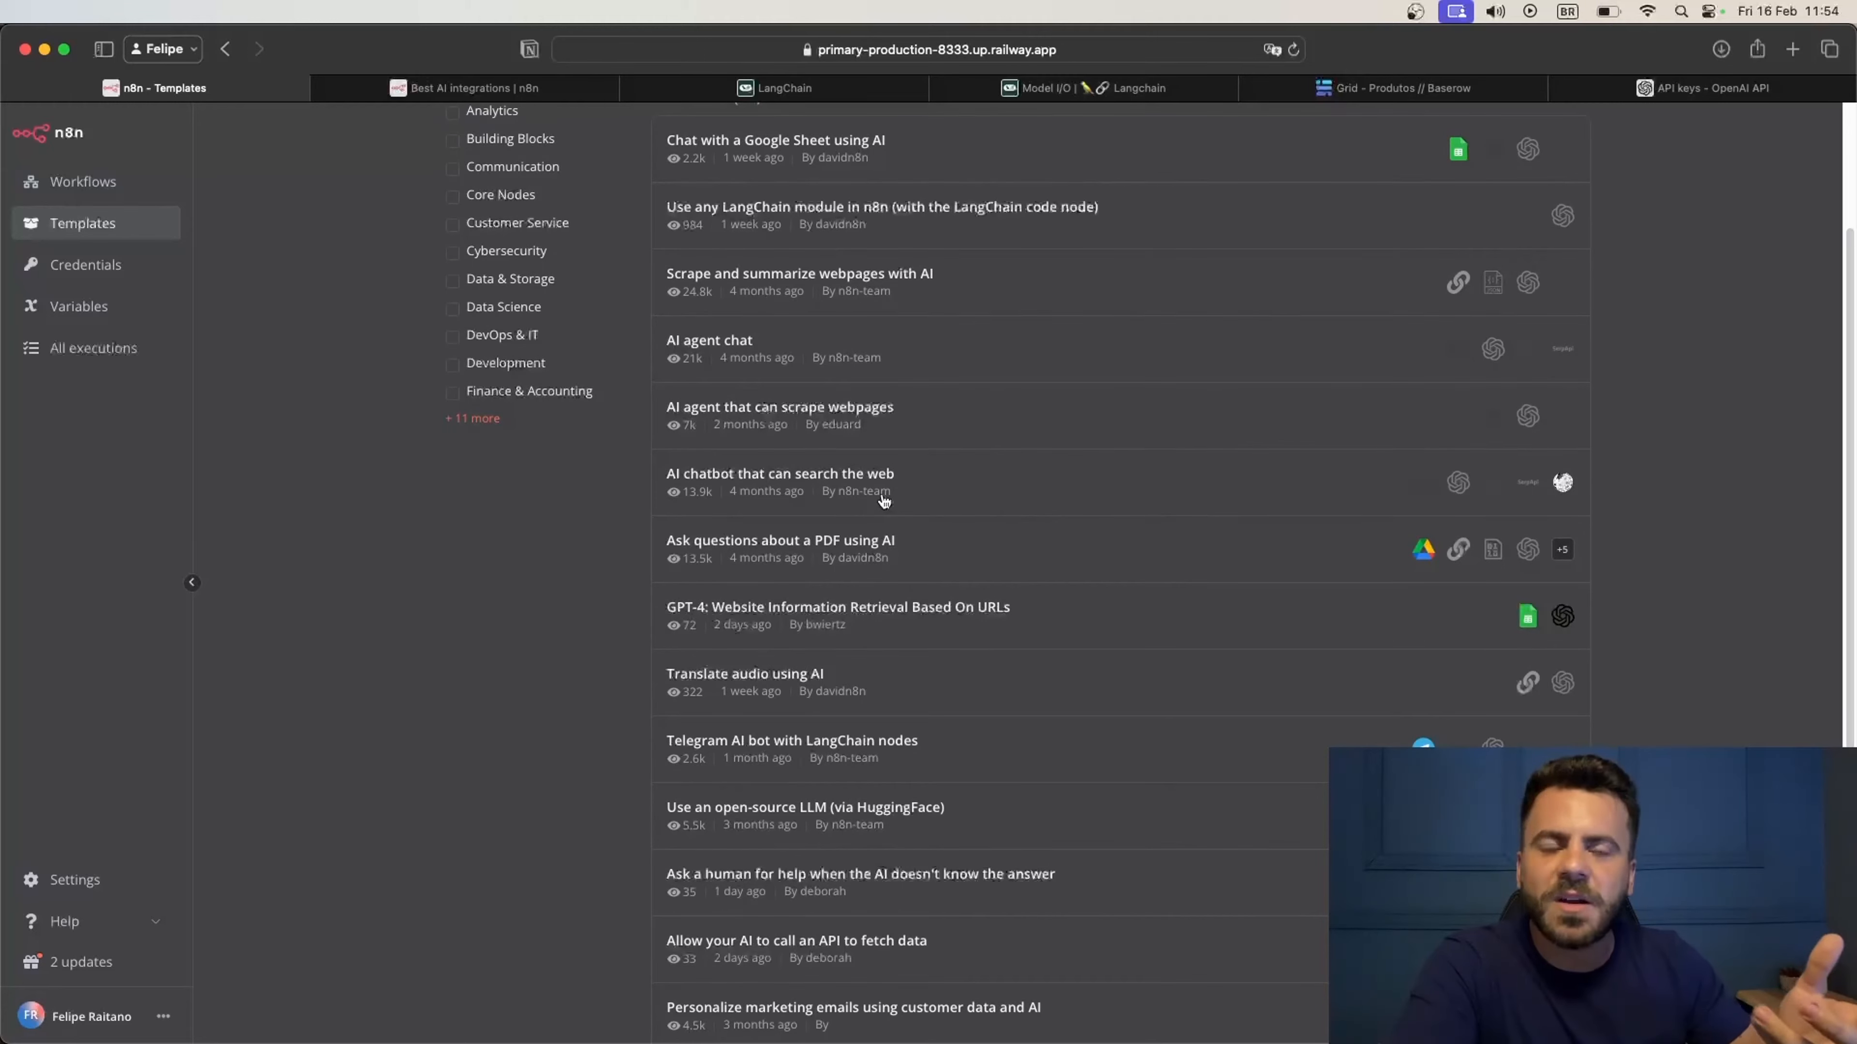
{"action": "scroll", "coordinate": [883, 500], "scroll_direction": "up", "scroll_amount": 1}
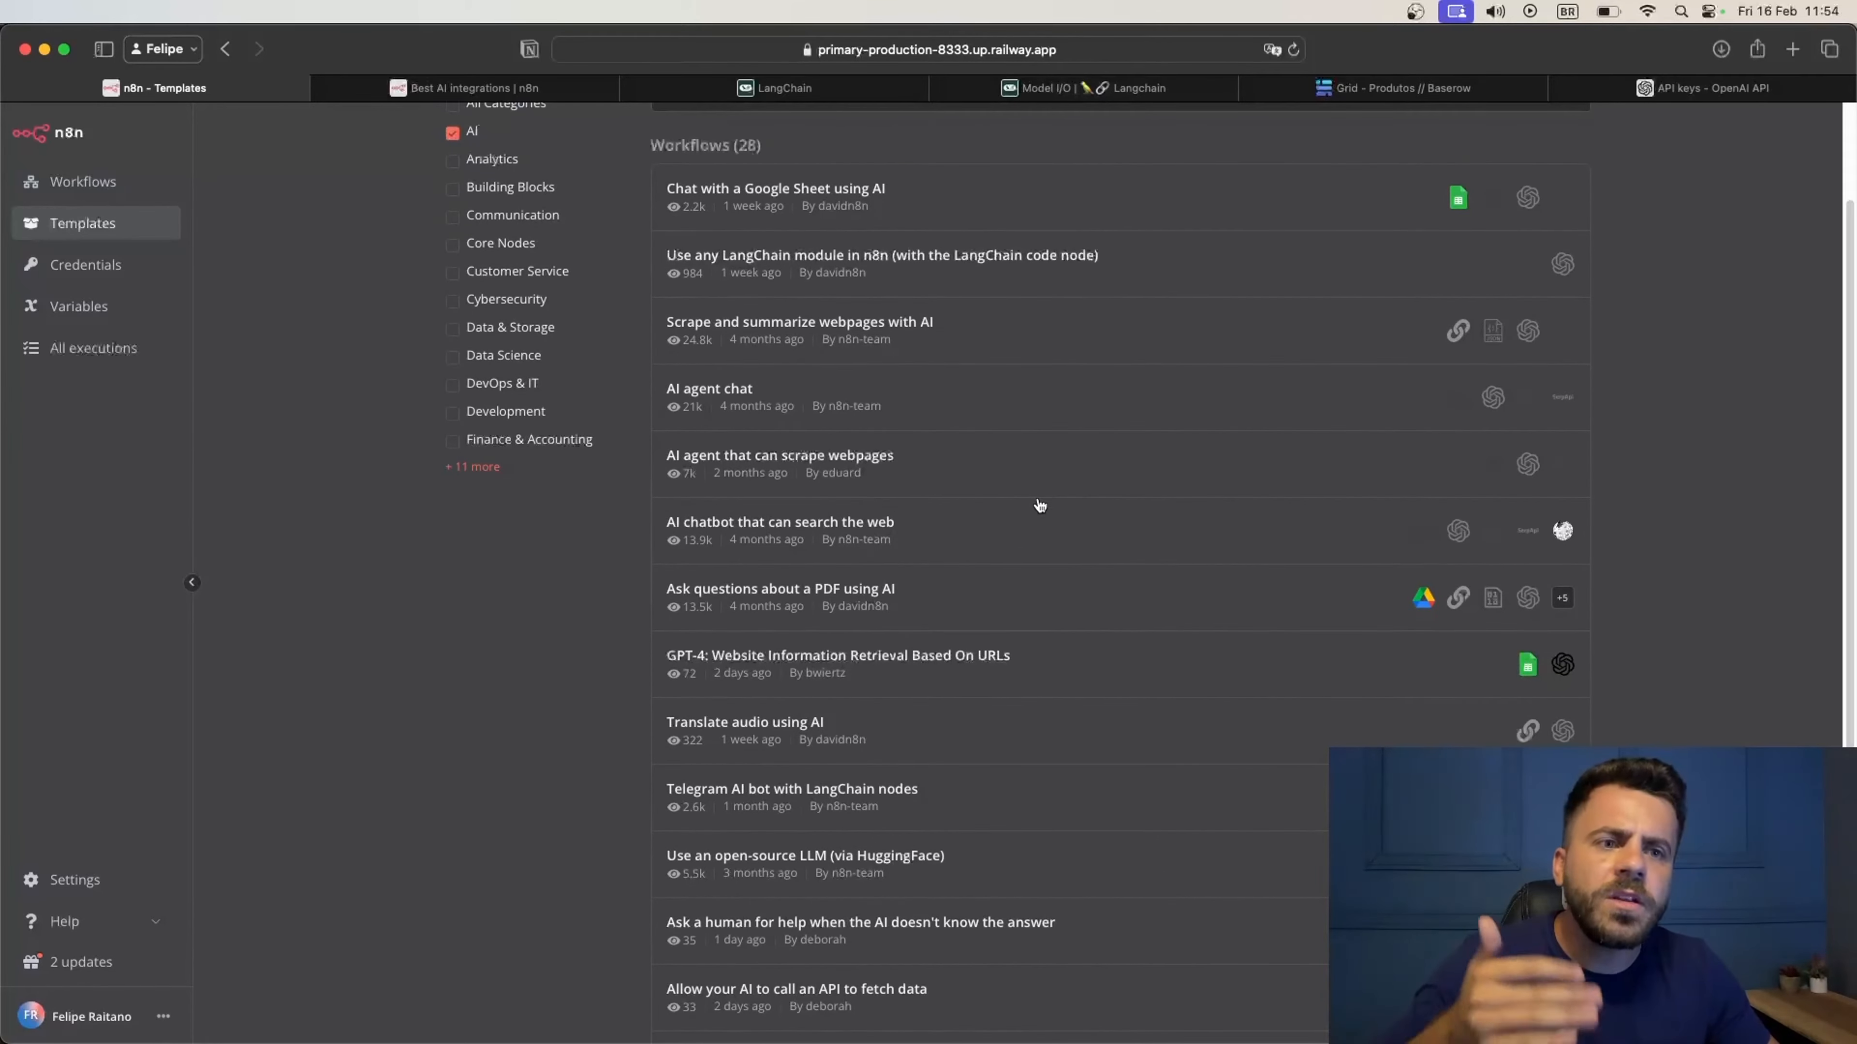
{"action": "scroll", "coordinate": [1053, 501], "scroll_direction": "up", "scroll_amount": 3}
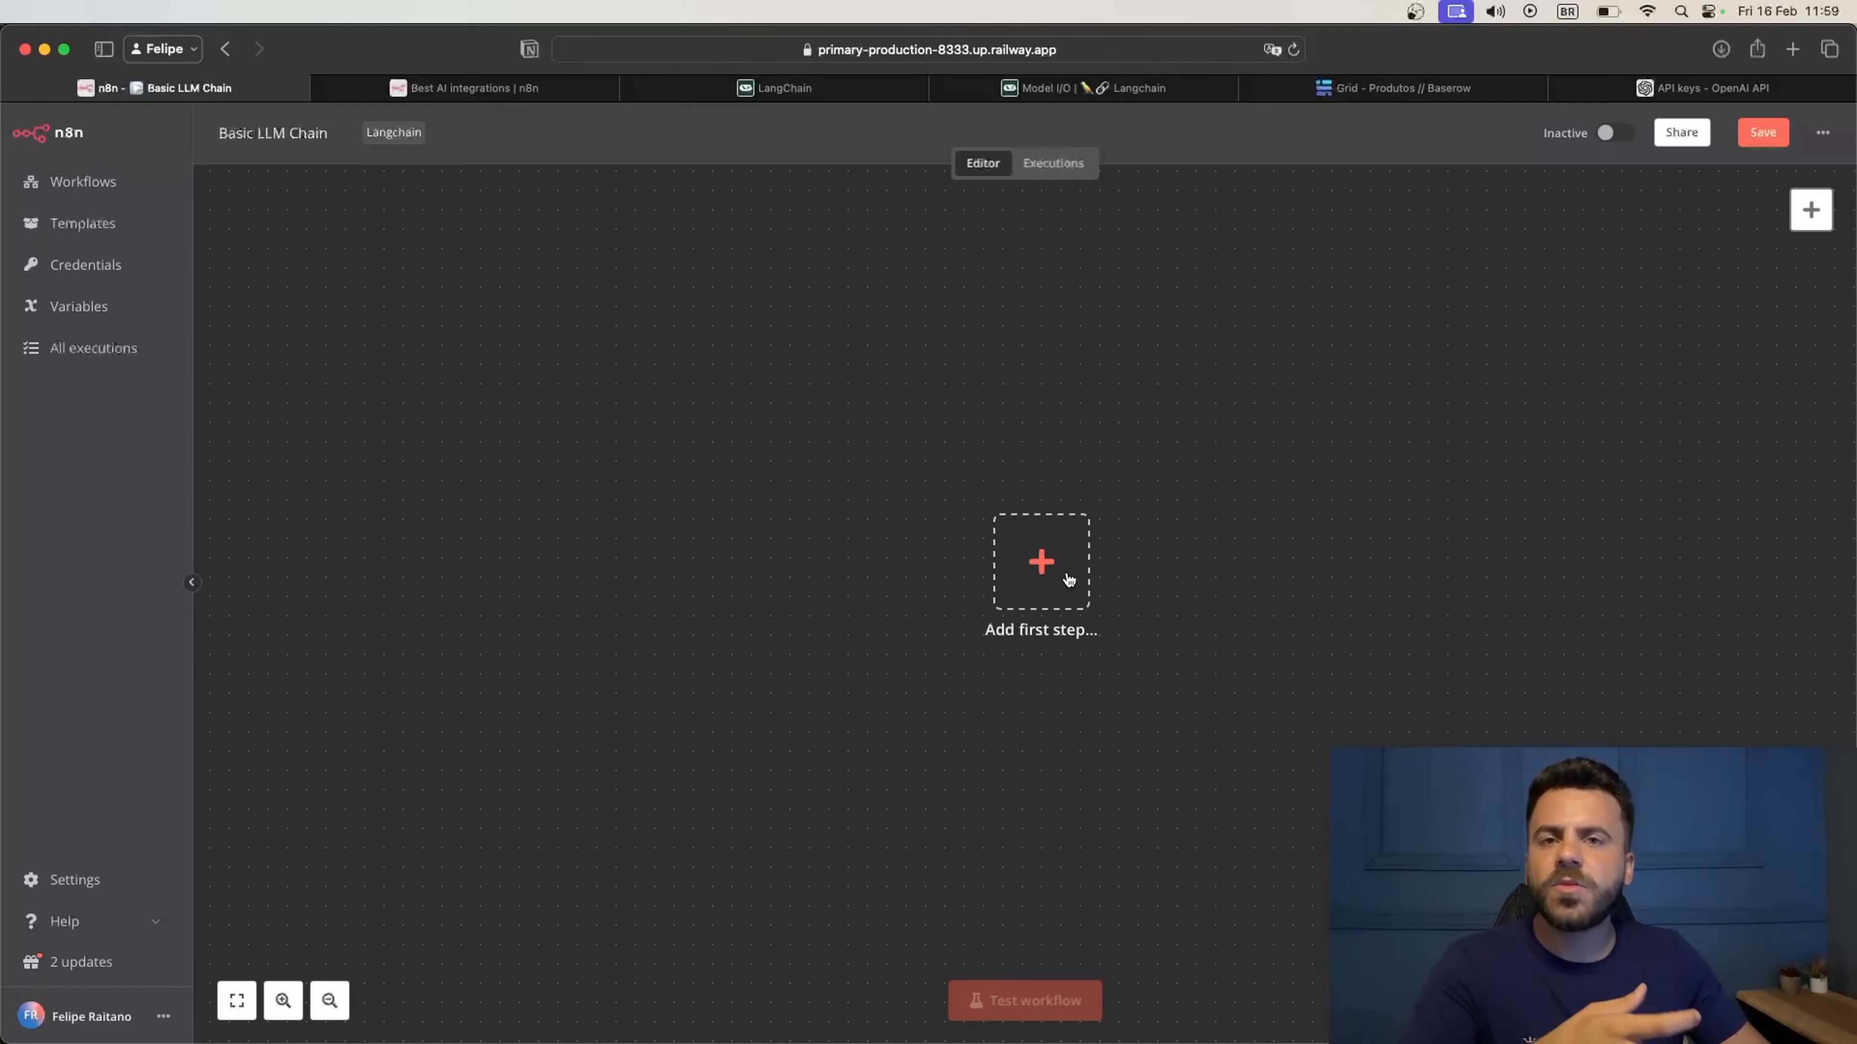
Add a Chat Trigger as the first node of the Basic LLM Chain workflow, keeping its default parameters
{"action": "left_click", "coordinate": [1044, 577]}
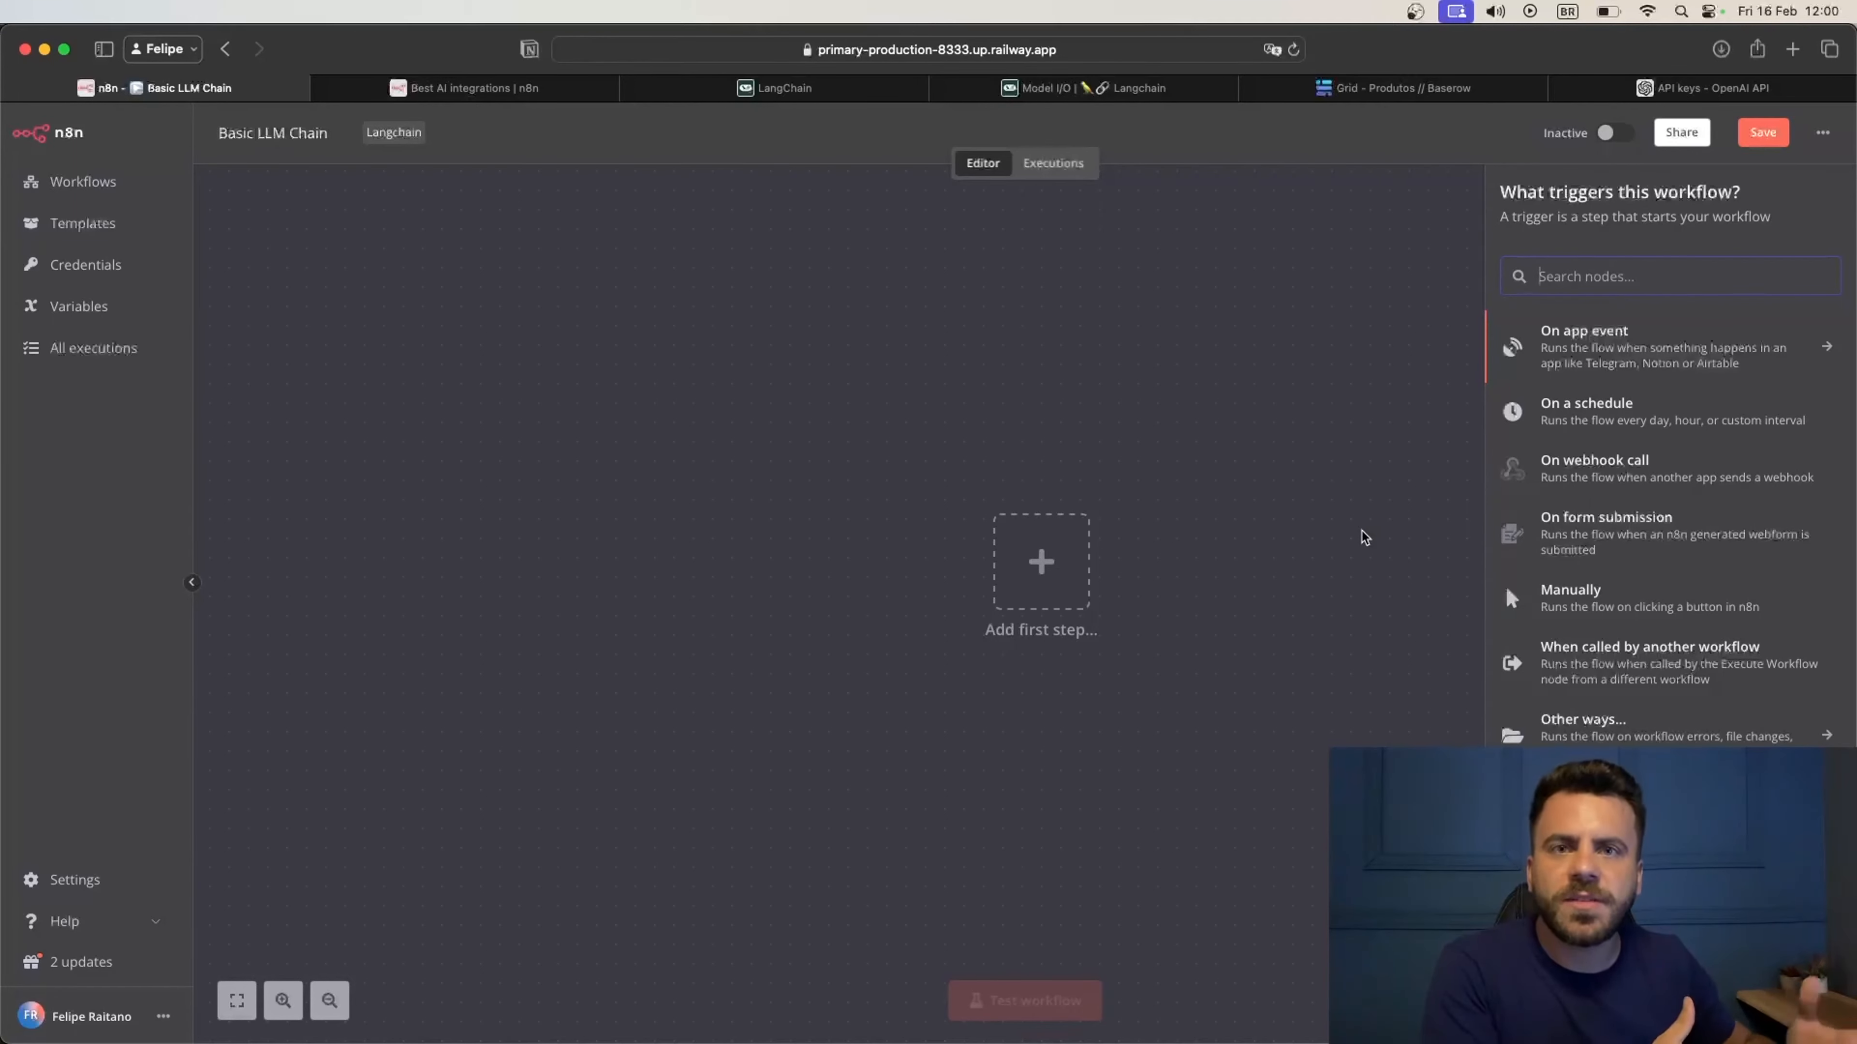
{"action": "type", "text": "chat"}
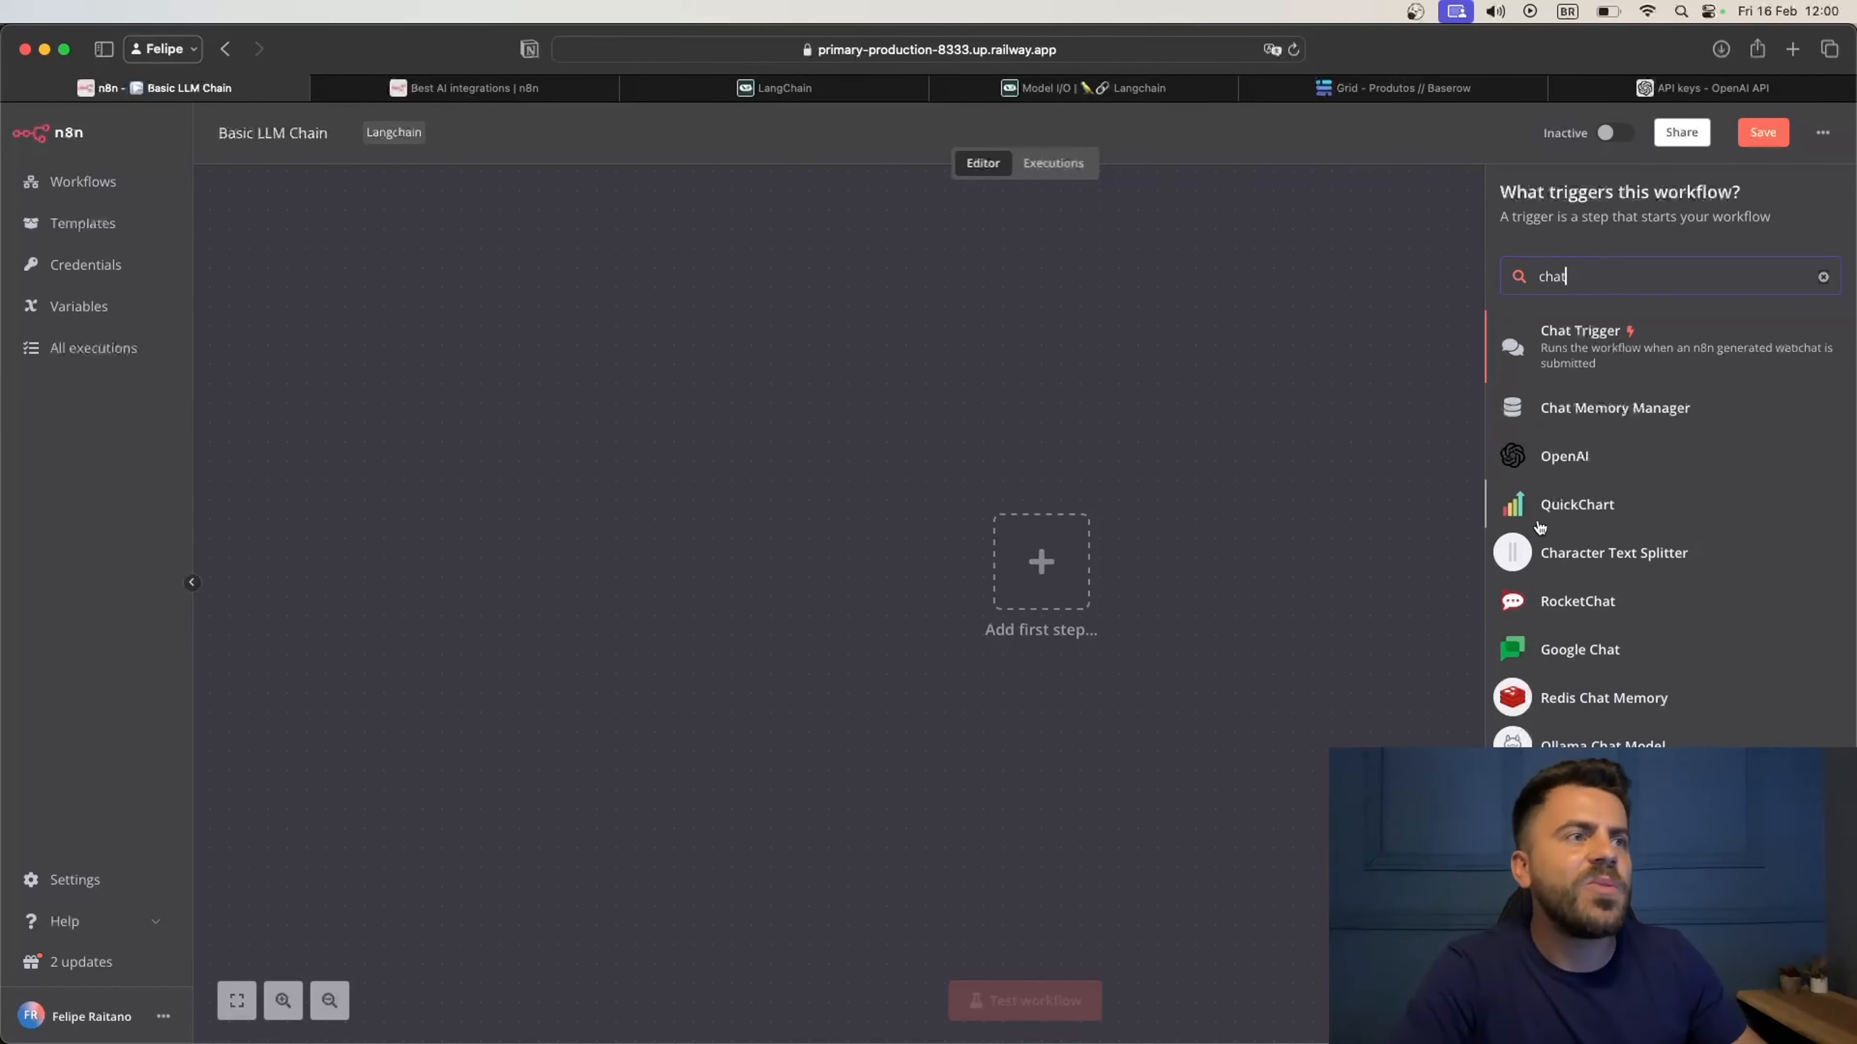
{"action": "left_click", "coordinate": [1615, 358]}
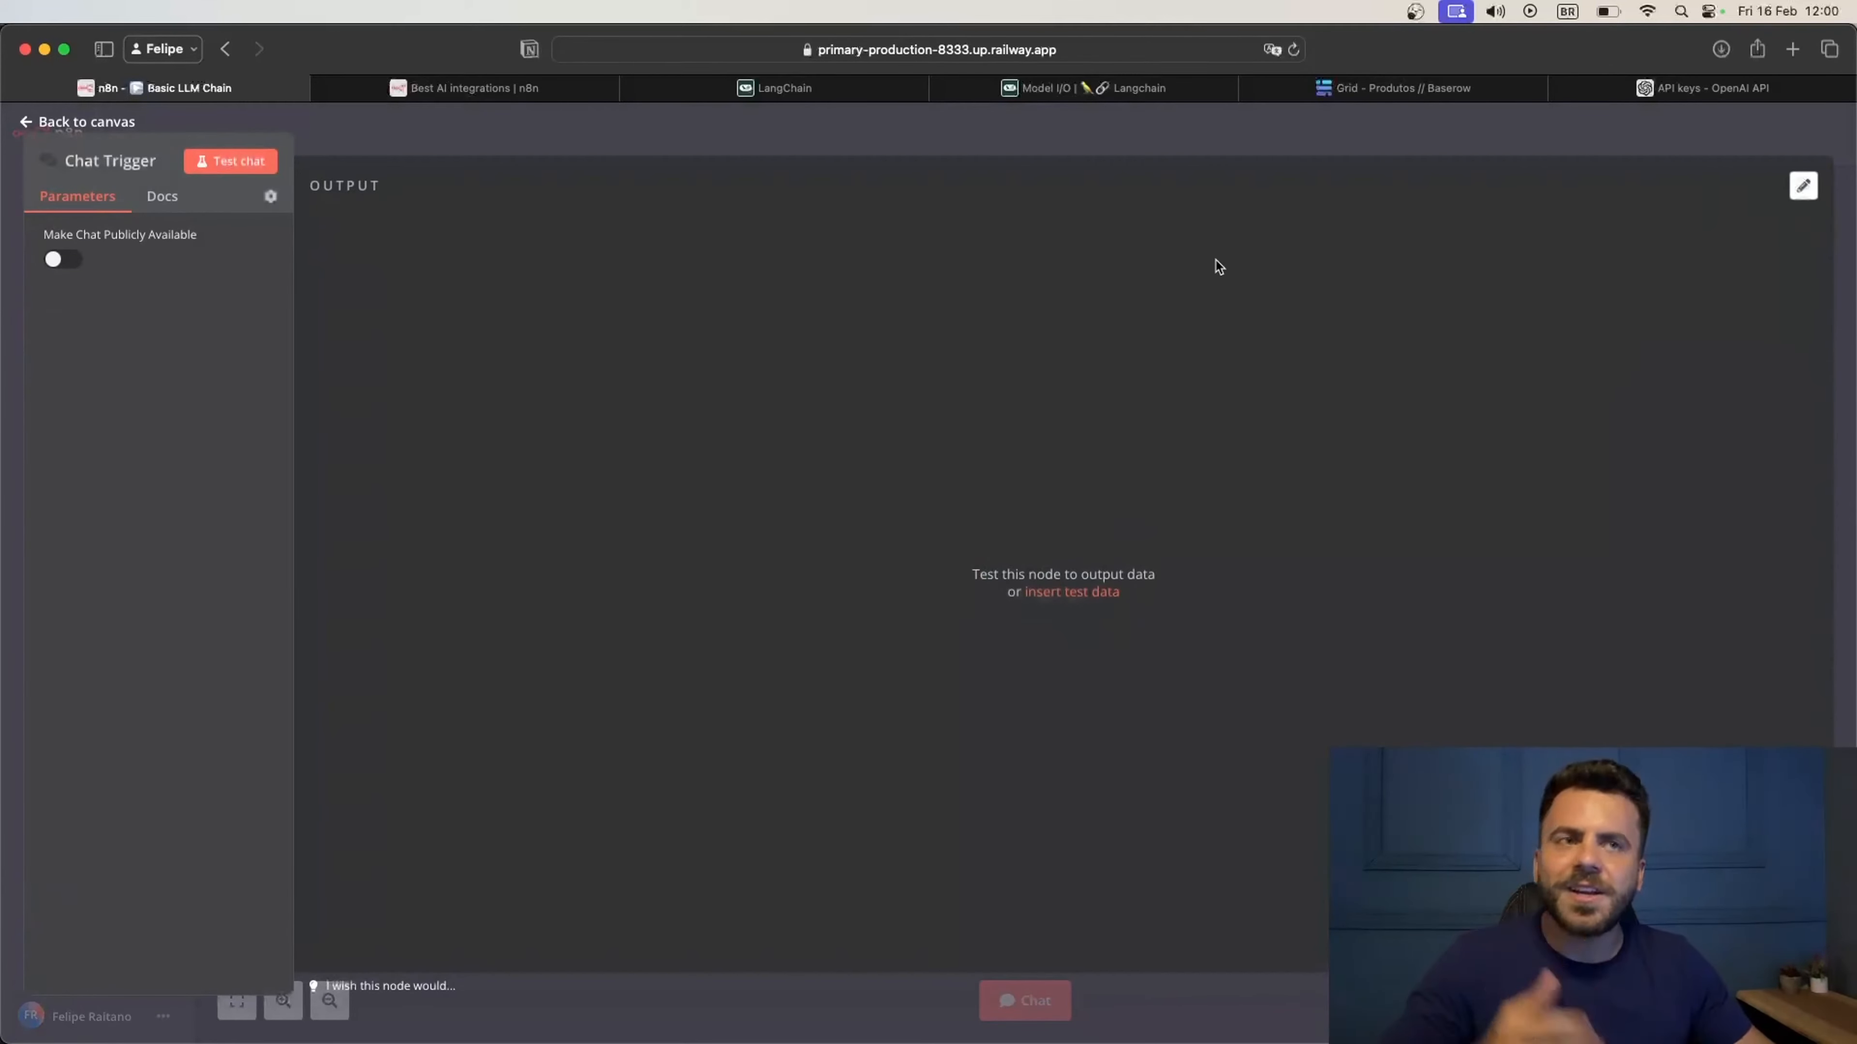
{"action": "left_click", "coordinate": [1111, 137]}
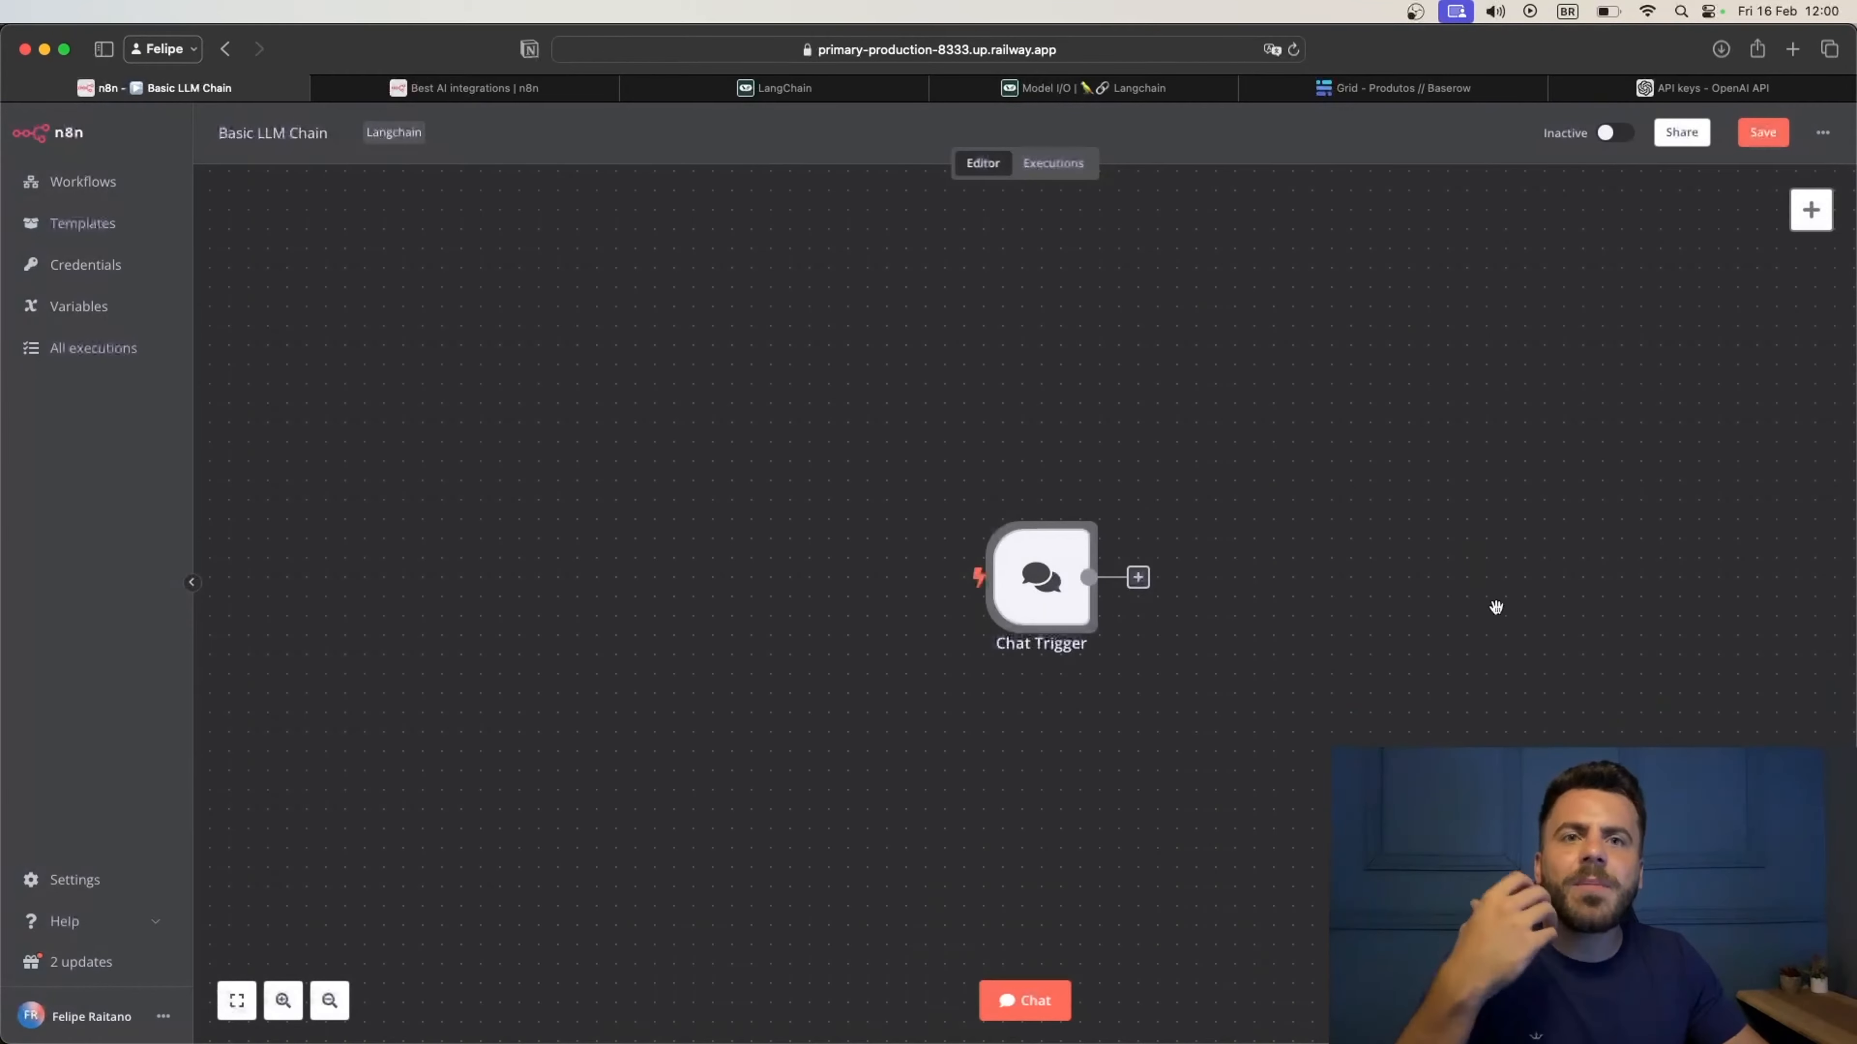
Connect a Basic LLM Chain node after the Chat Trigger, keeping its default prompt
{"action": "left_click_drag", "start_coordinate": [1496, 607], "coordinate": [1161, 630]}
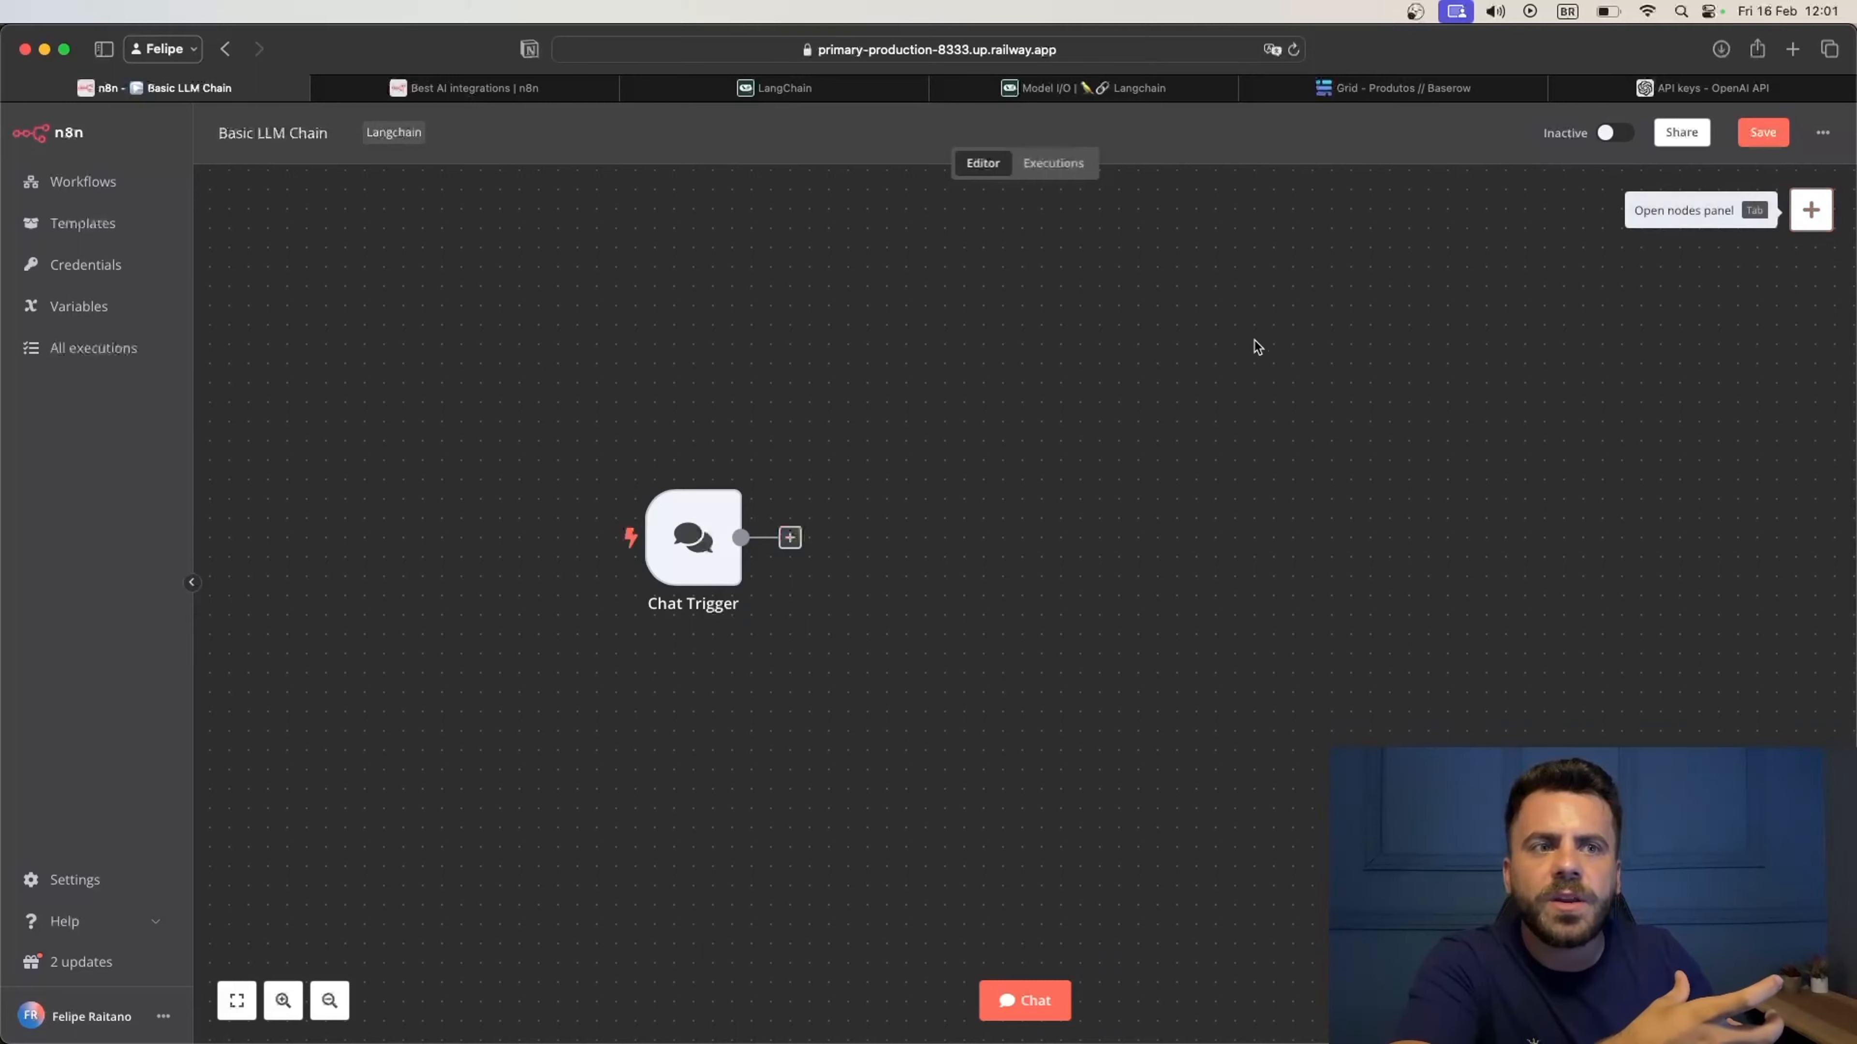
{"action": "left_click", "coordinate": [790, 538]}
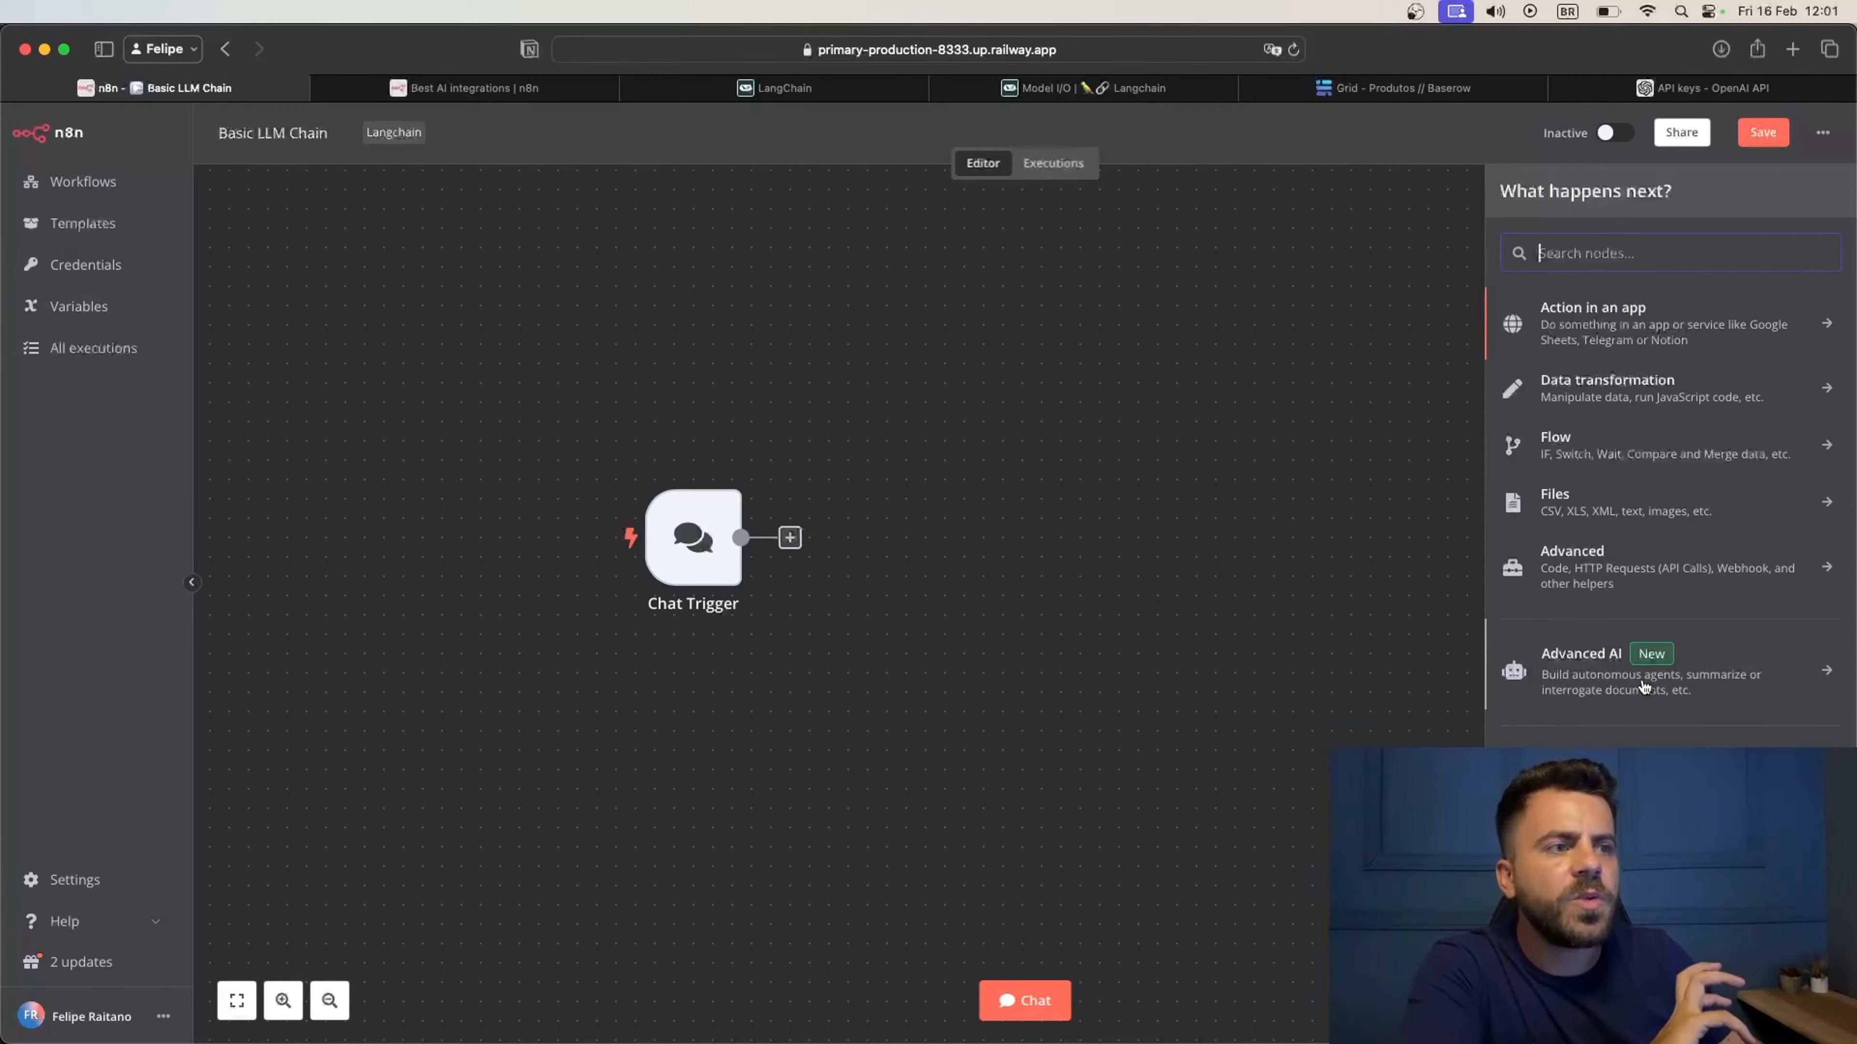
{"action": "left_click", "coordinate": [1707, 686]}
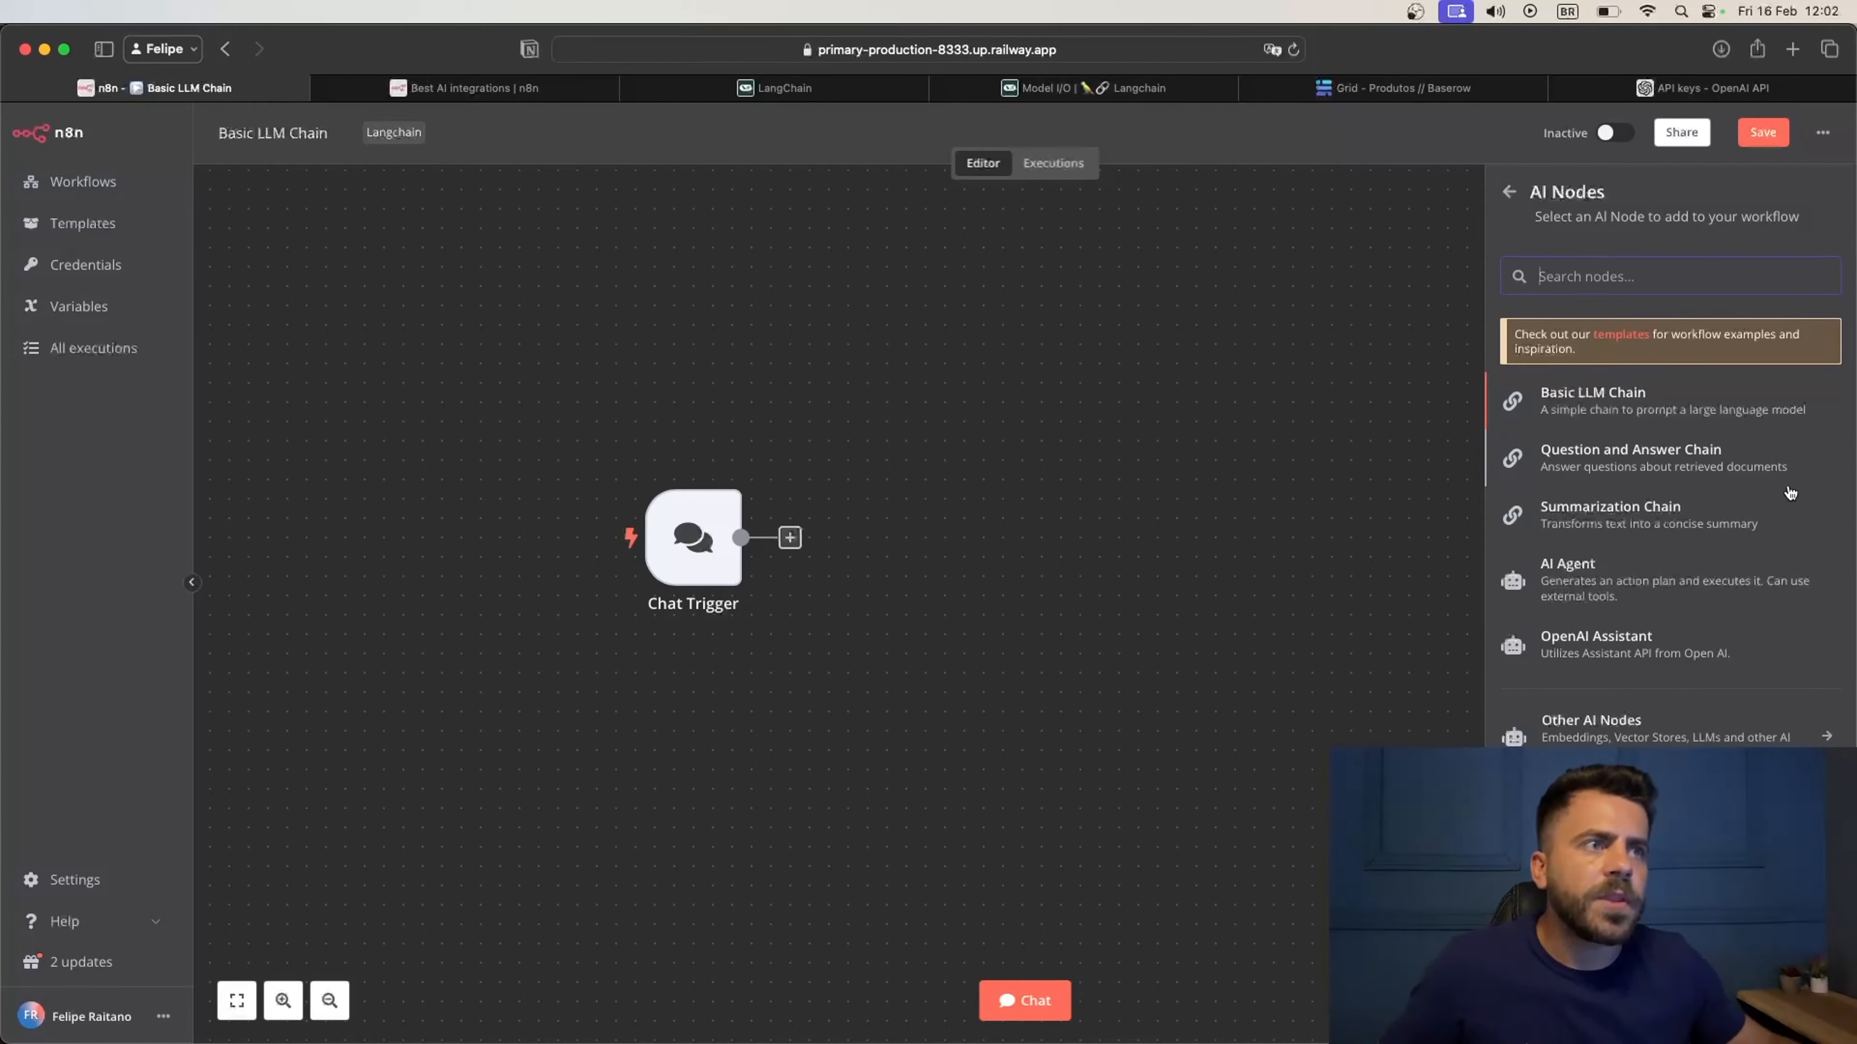
{"action": "left_click", "coordinate": [1737, 410]}
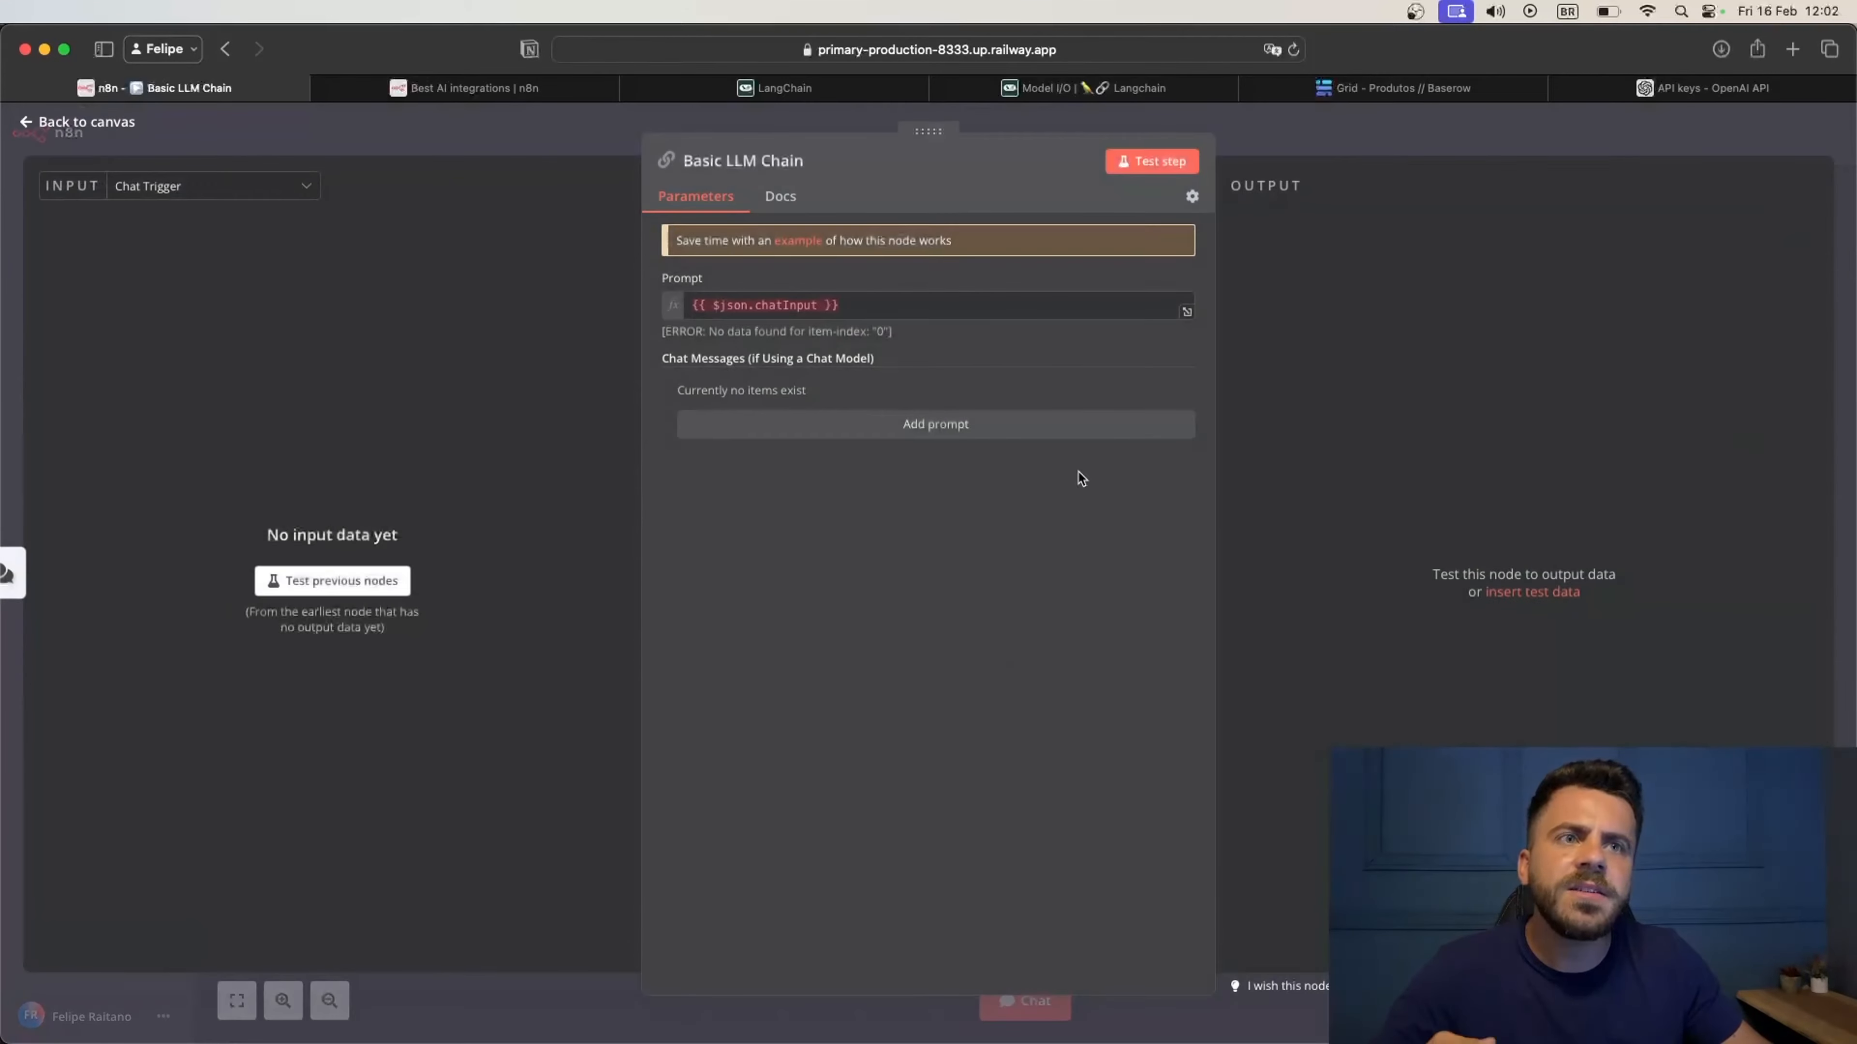
{"action": "left_click", "coordinate": [1375, 147]}
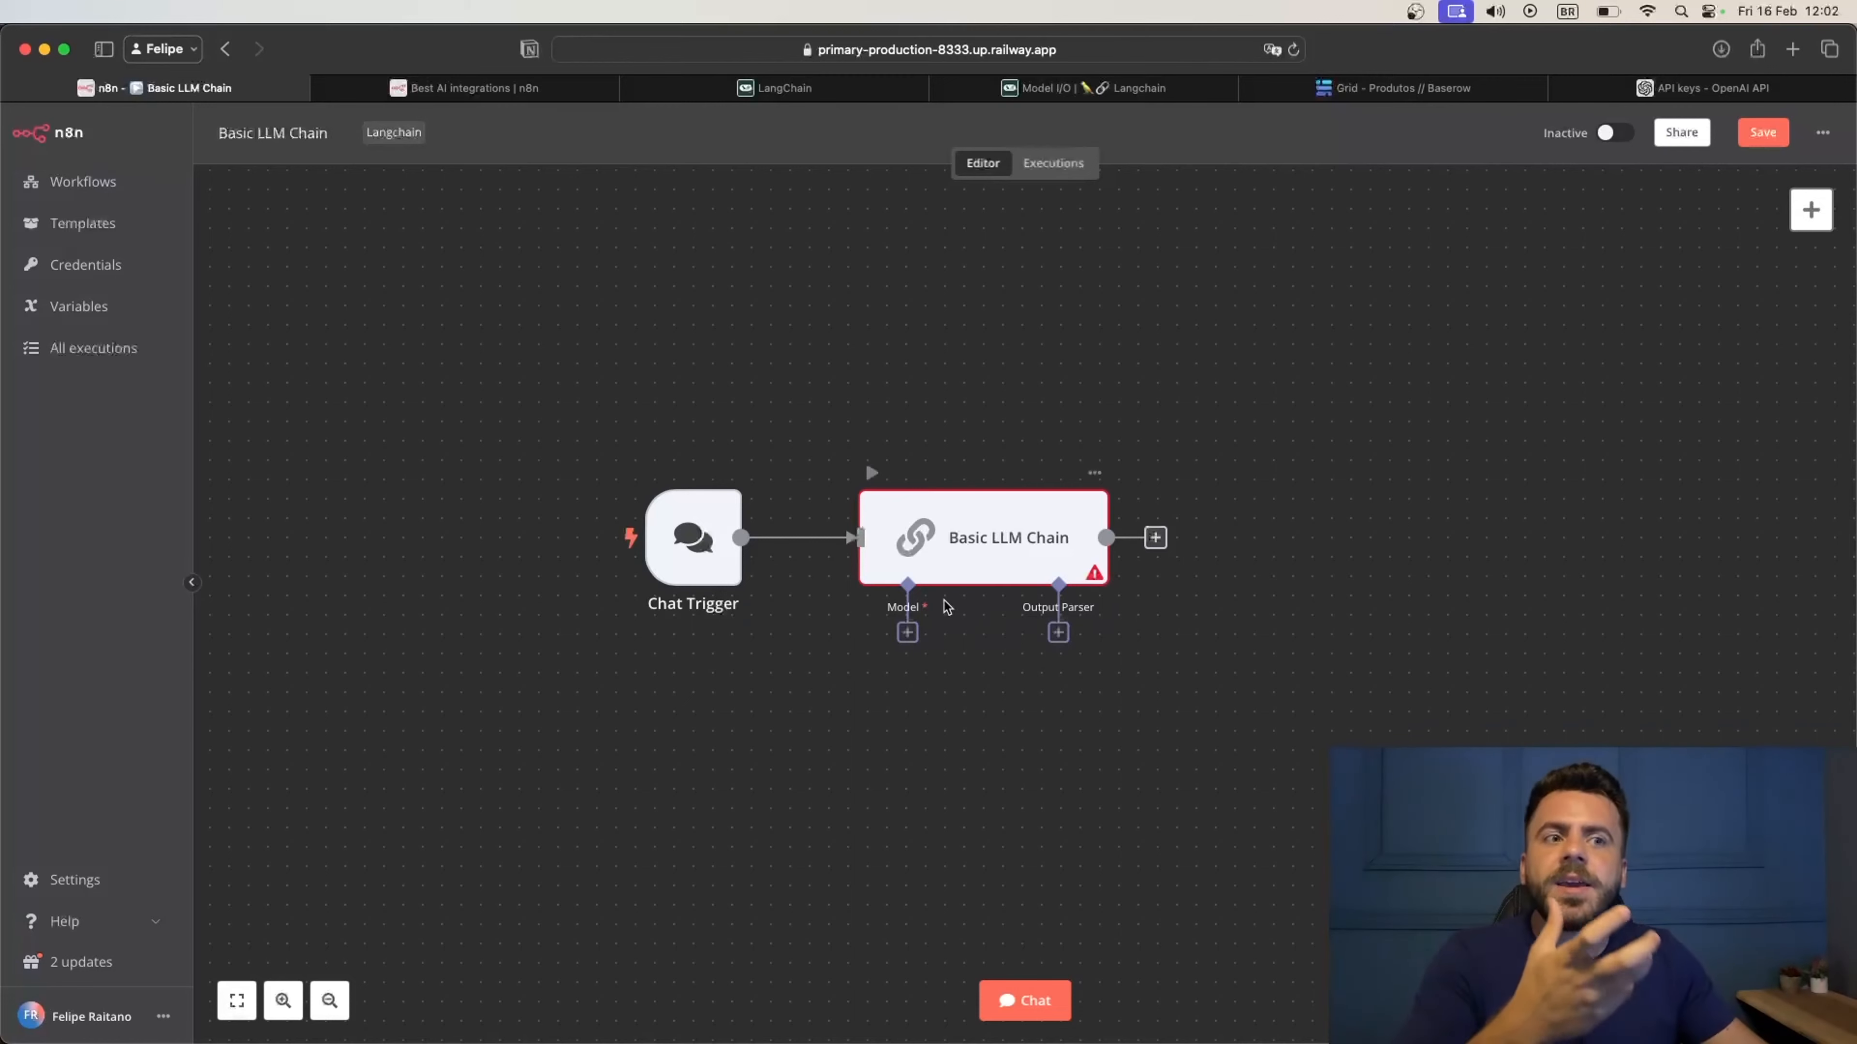
Attach an OpenAI Model node to the Basic LLM Chain's Model input and start a new credential for it
{"action": "left_click", "coordinate": [907, 634]}
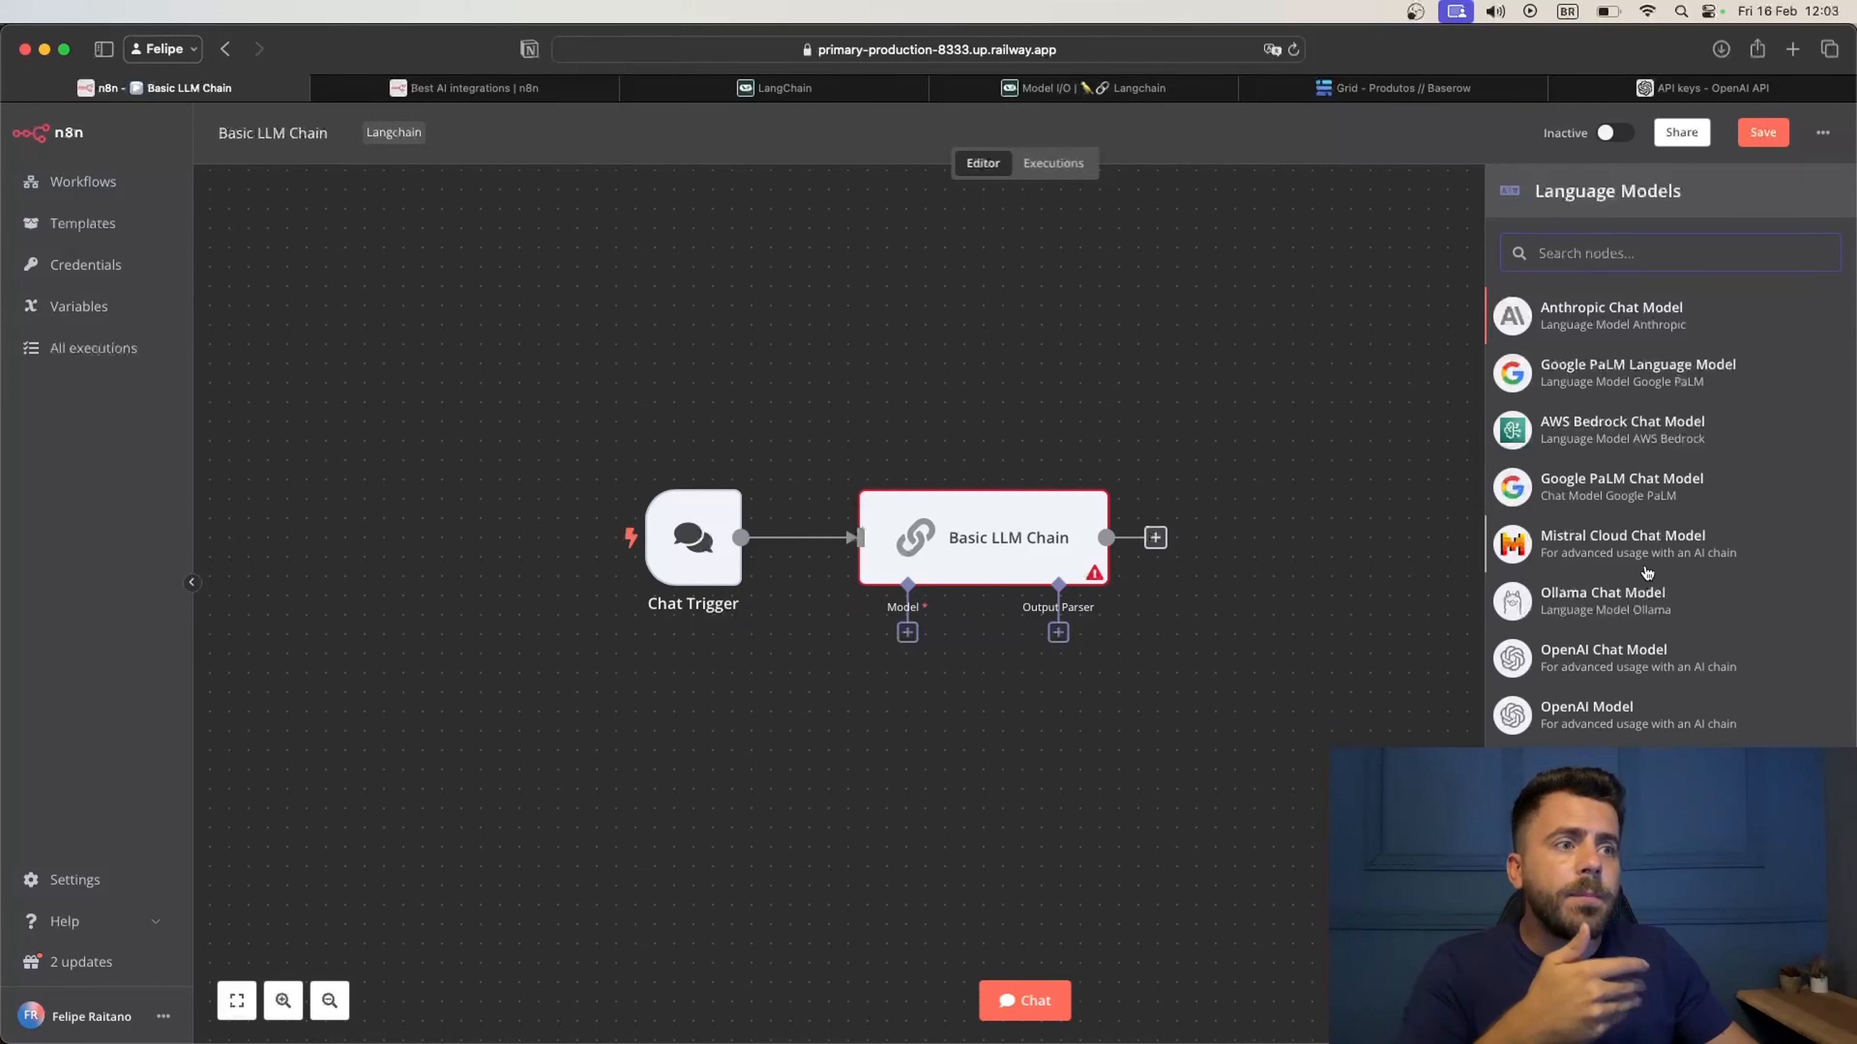
{"action": "left_click", "coordinate": [1644, 726]}
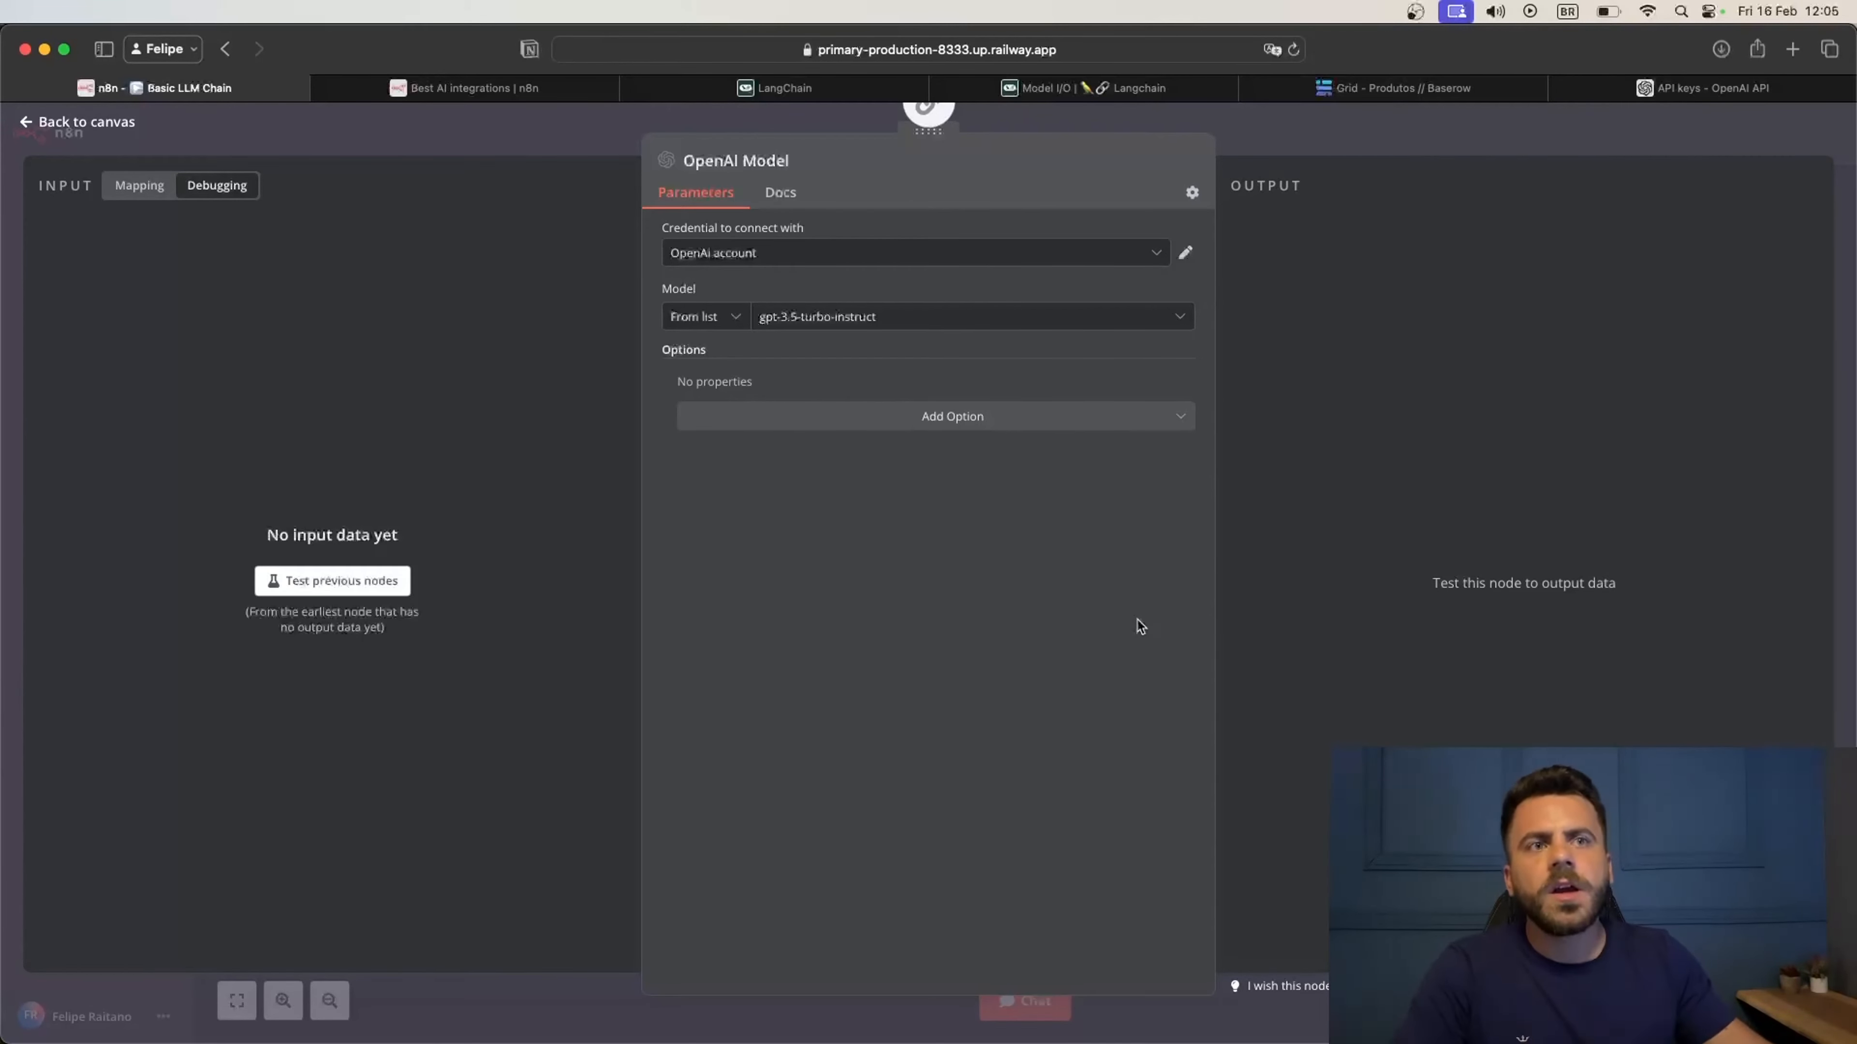
{"action": "left_click", "coordinate": [1045, 252]}
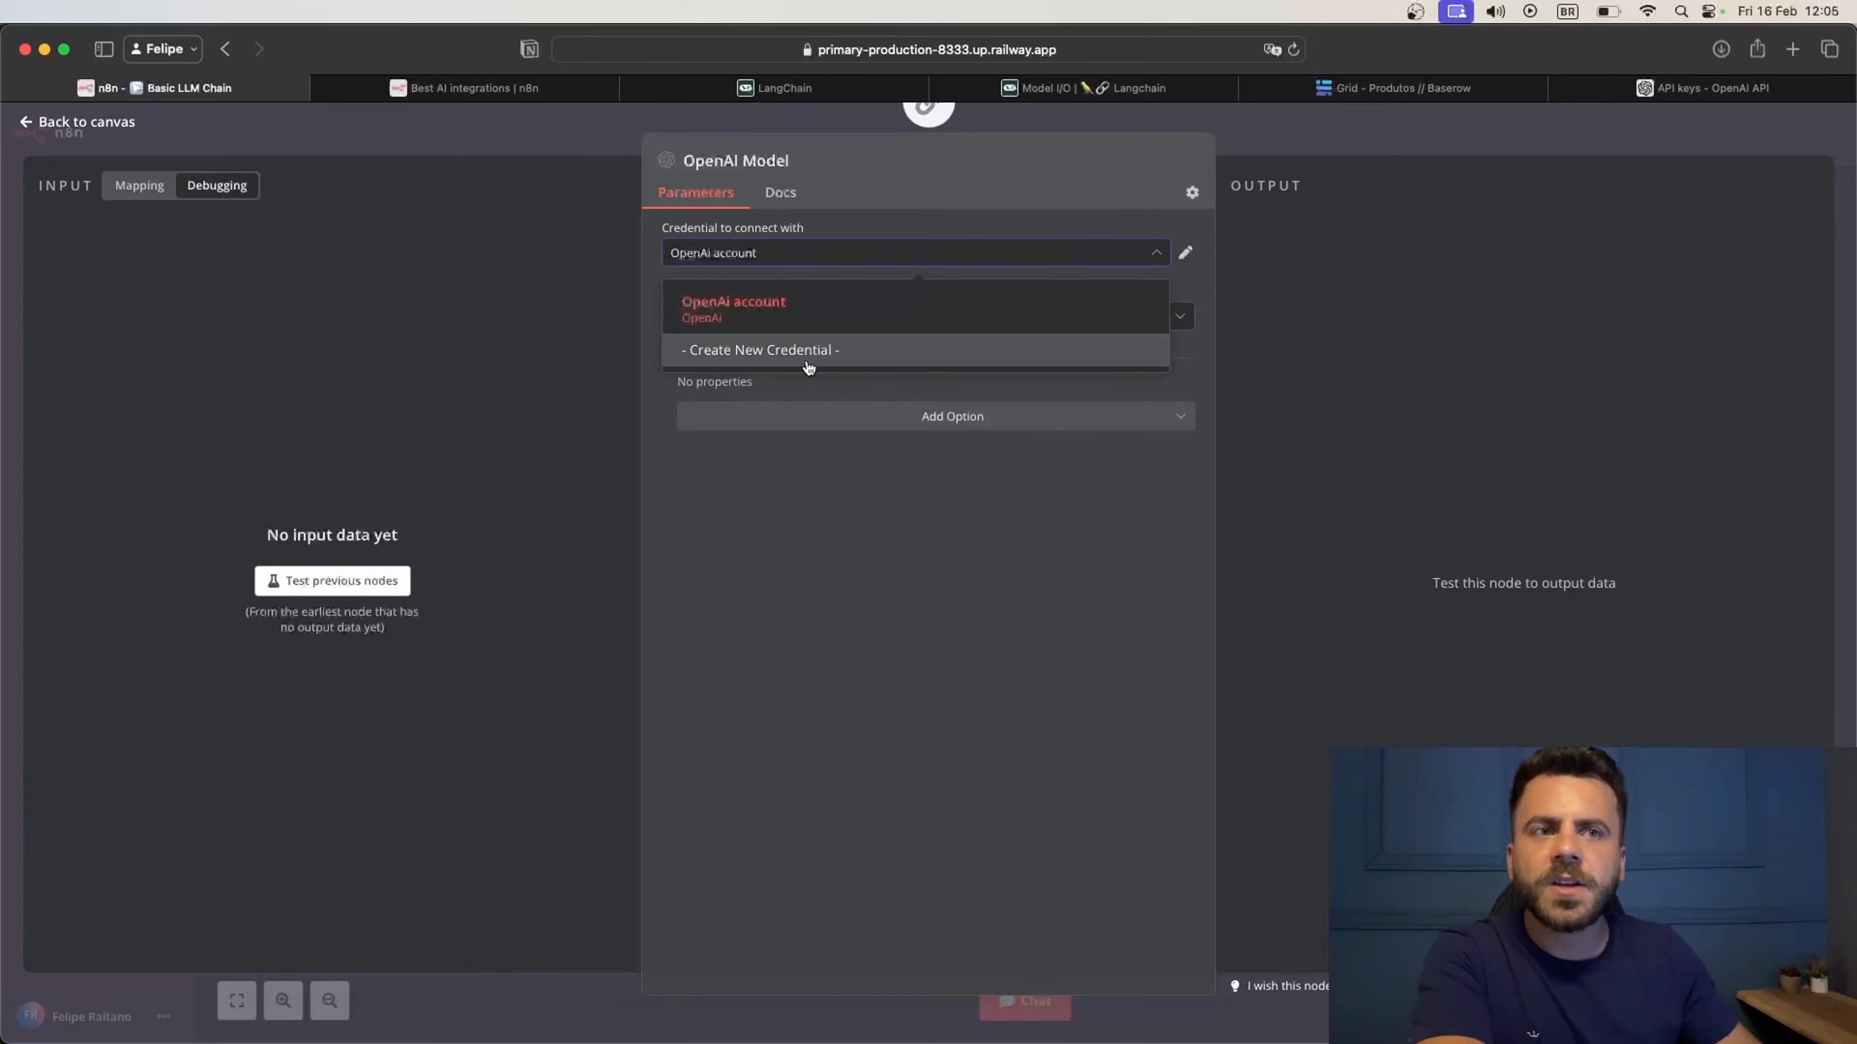
{"action": "left_click", "coordinate": [808, 351]}
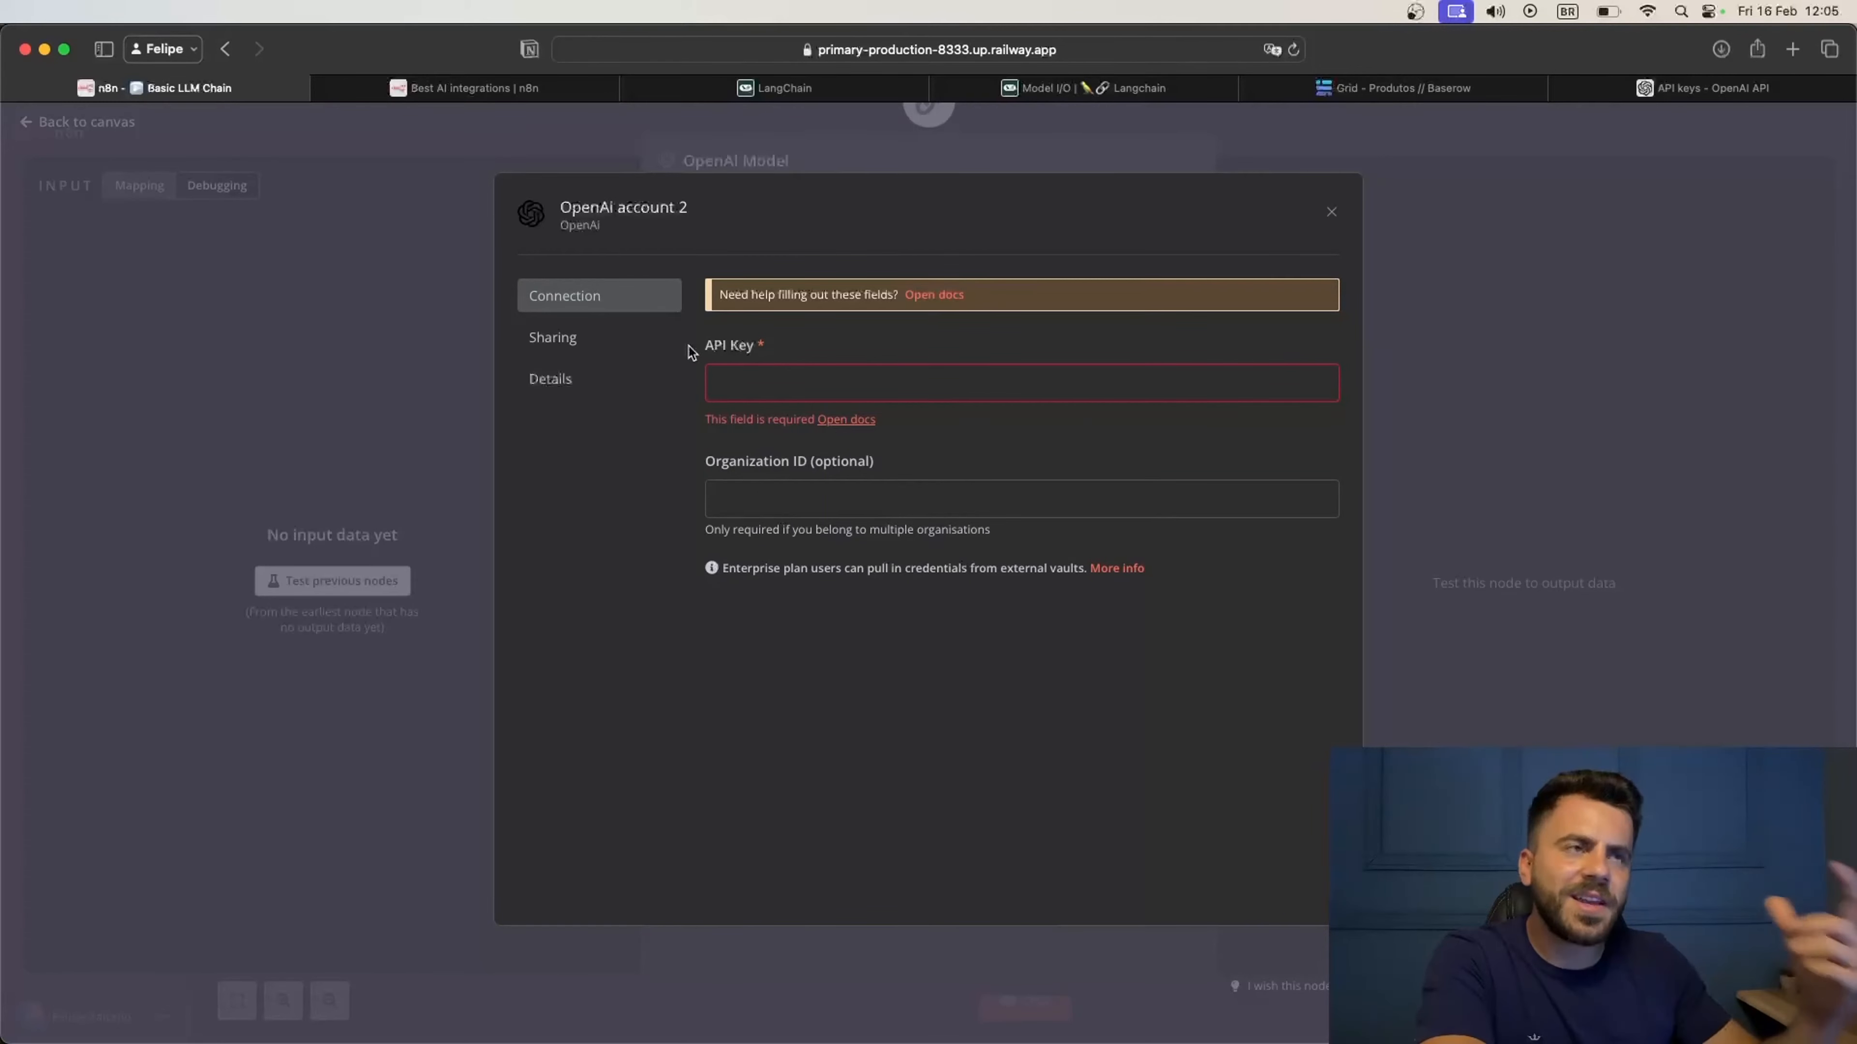
Switch to the OpenAI API keys page and create a secret key named "tutorial" with All permissions
{"action": "left_click", "coordinate": [1671, 96]}
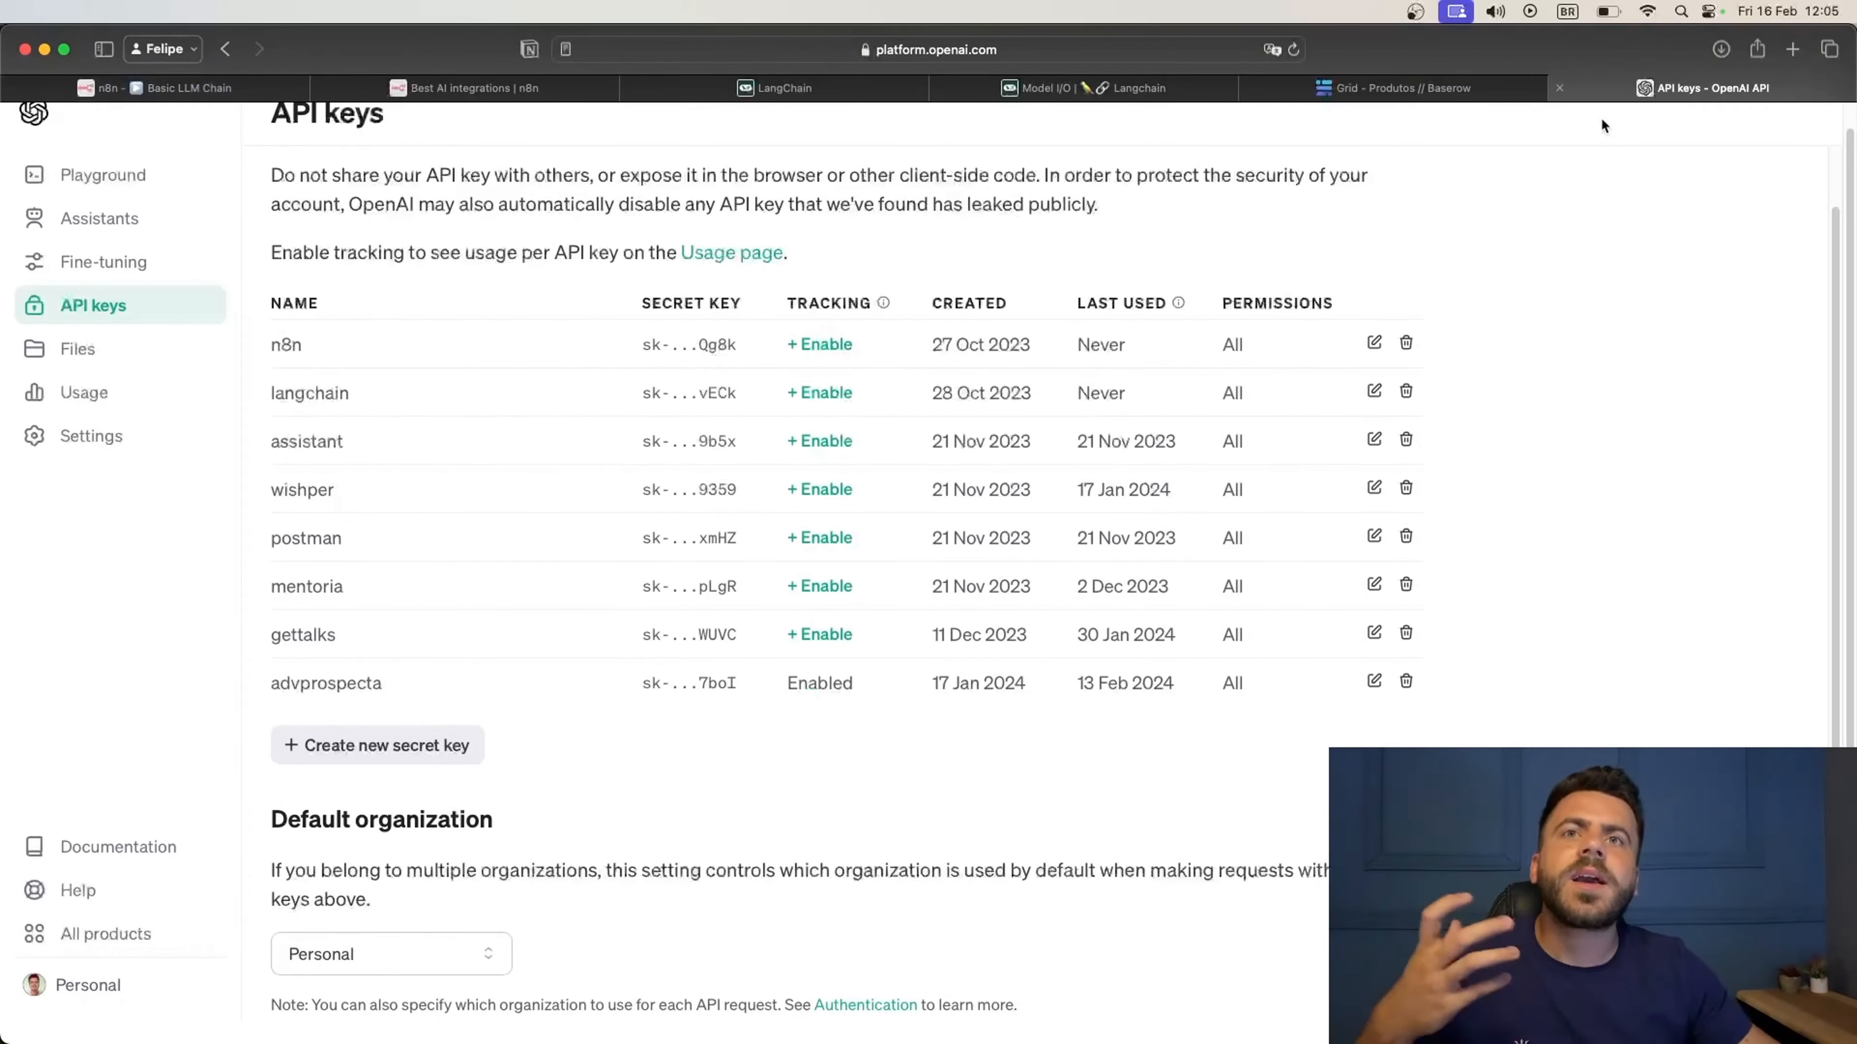
{"action": "scroll", "coordinate": [763, 413], "scroll_direction": "up", "scroll_amount": 3}
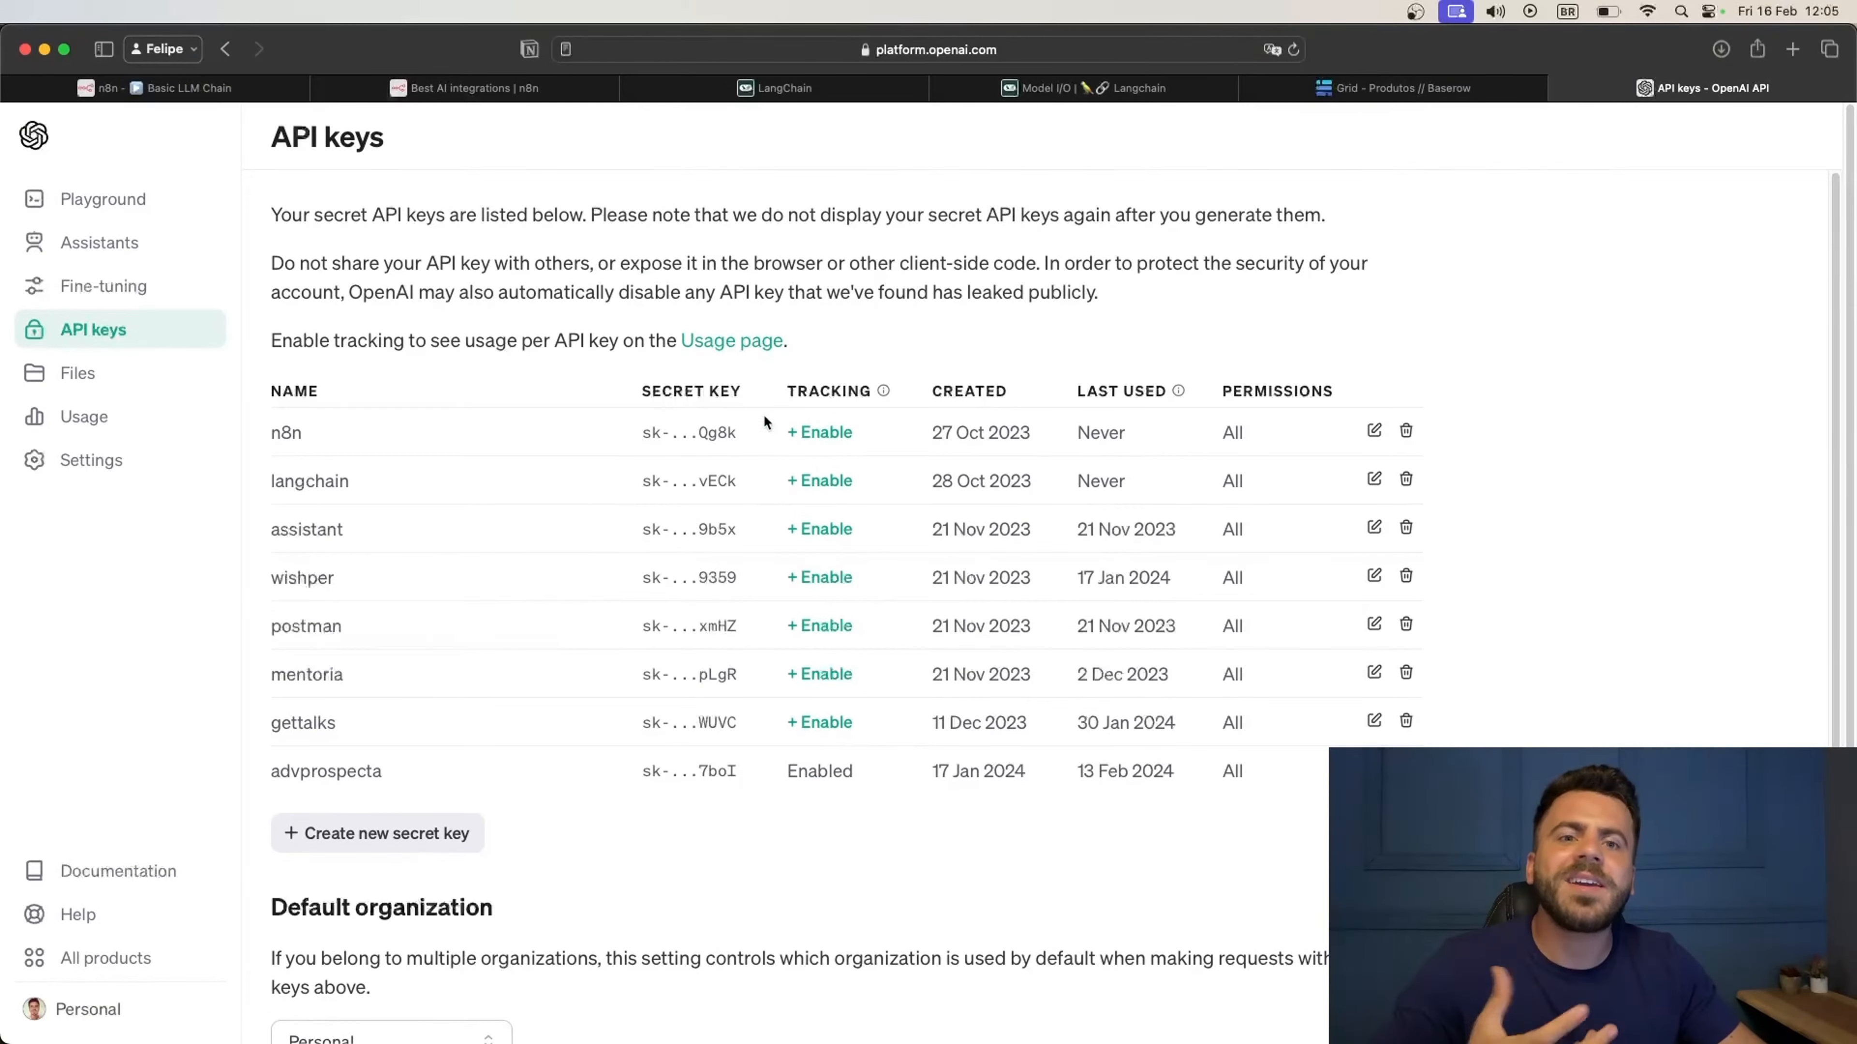
{"action": "scroll", "coordinate": [514, 594], "scroll_direction": "down", "scroll_amount": 1}
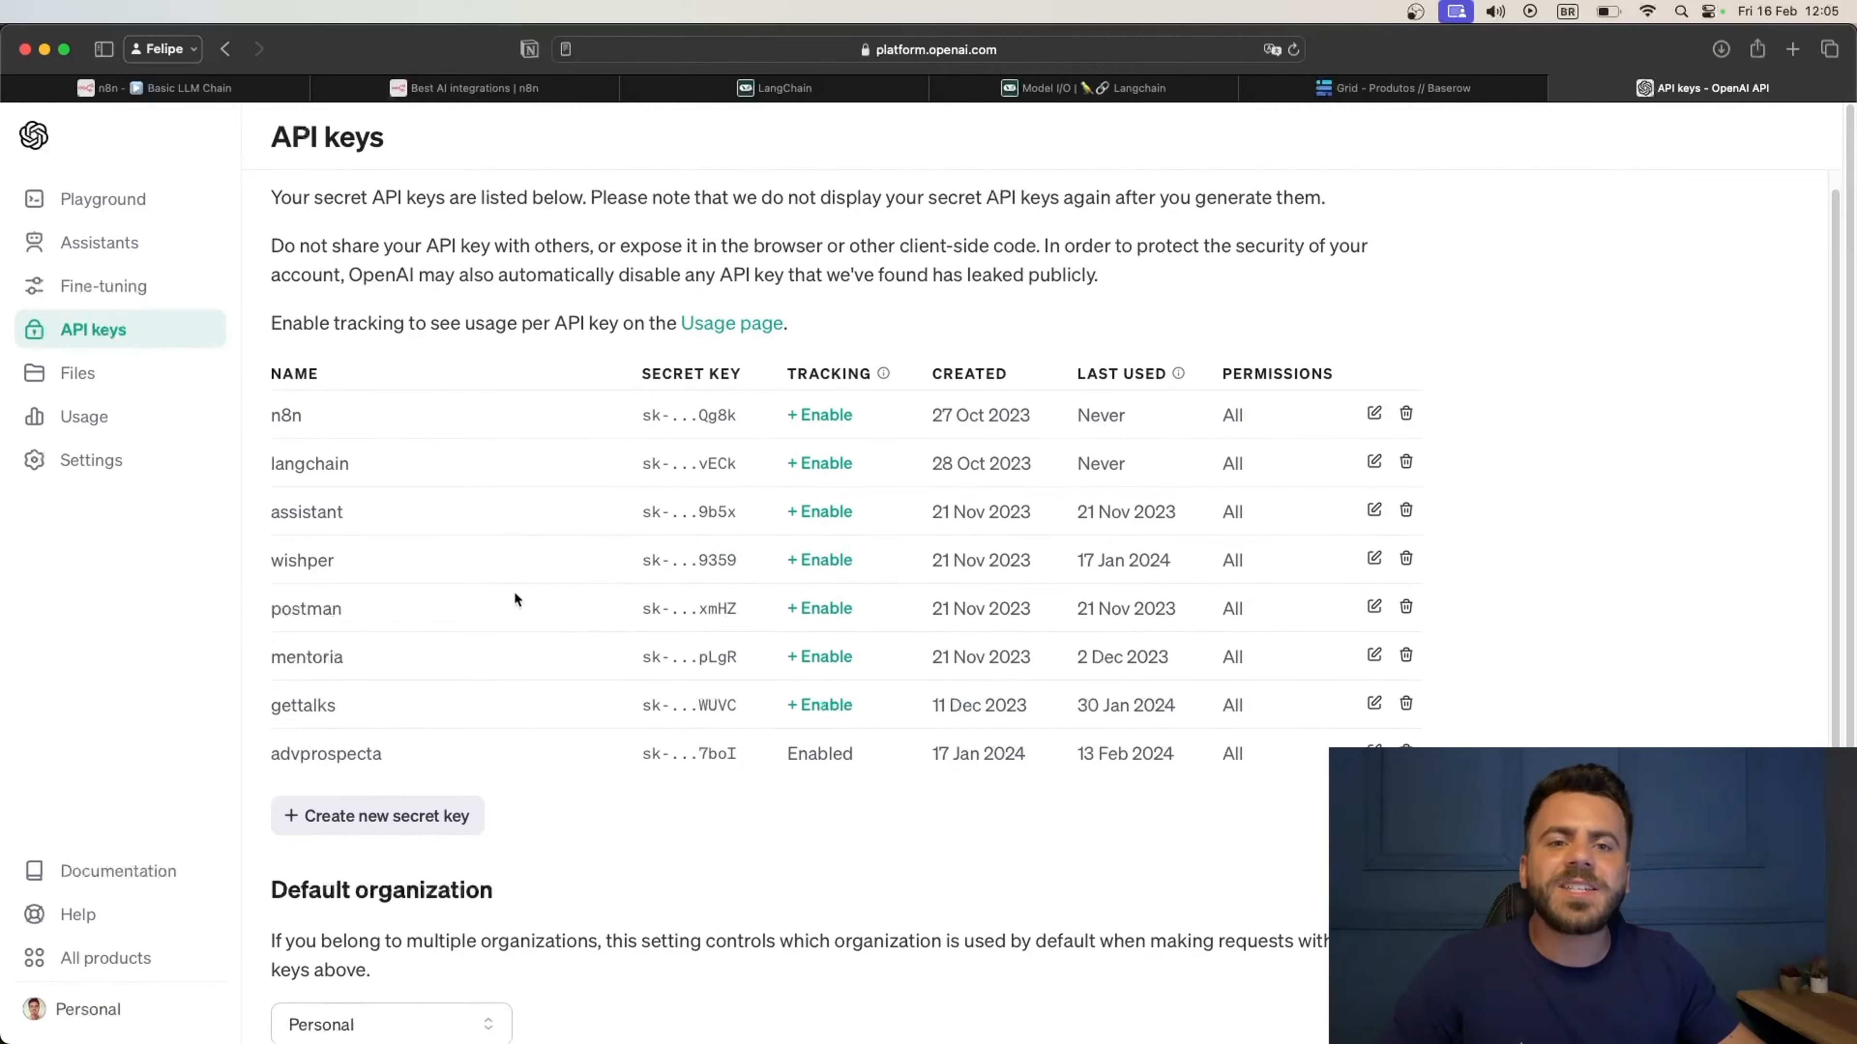
{"action": "left_click", "coordinate": [398, 817]}
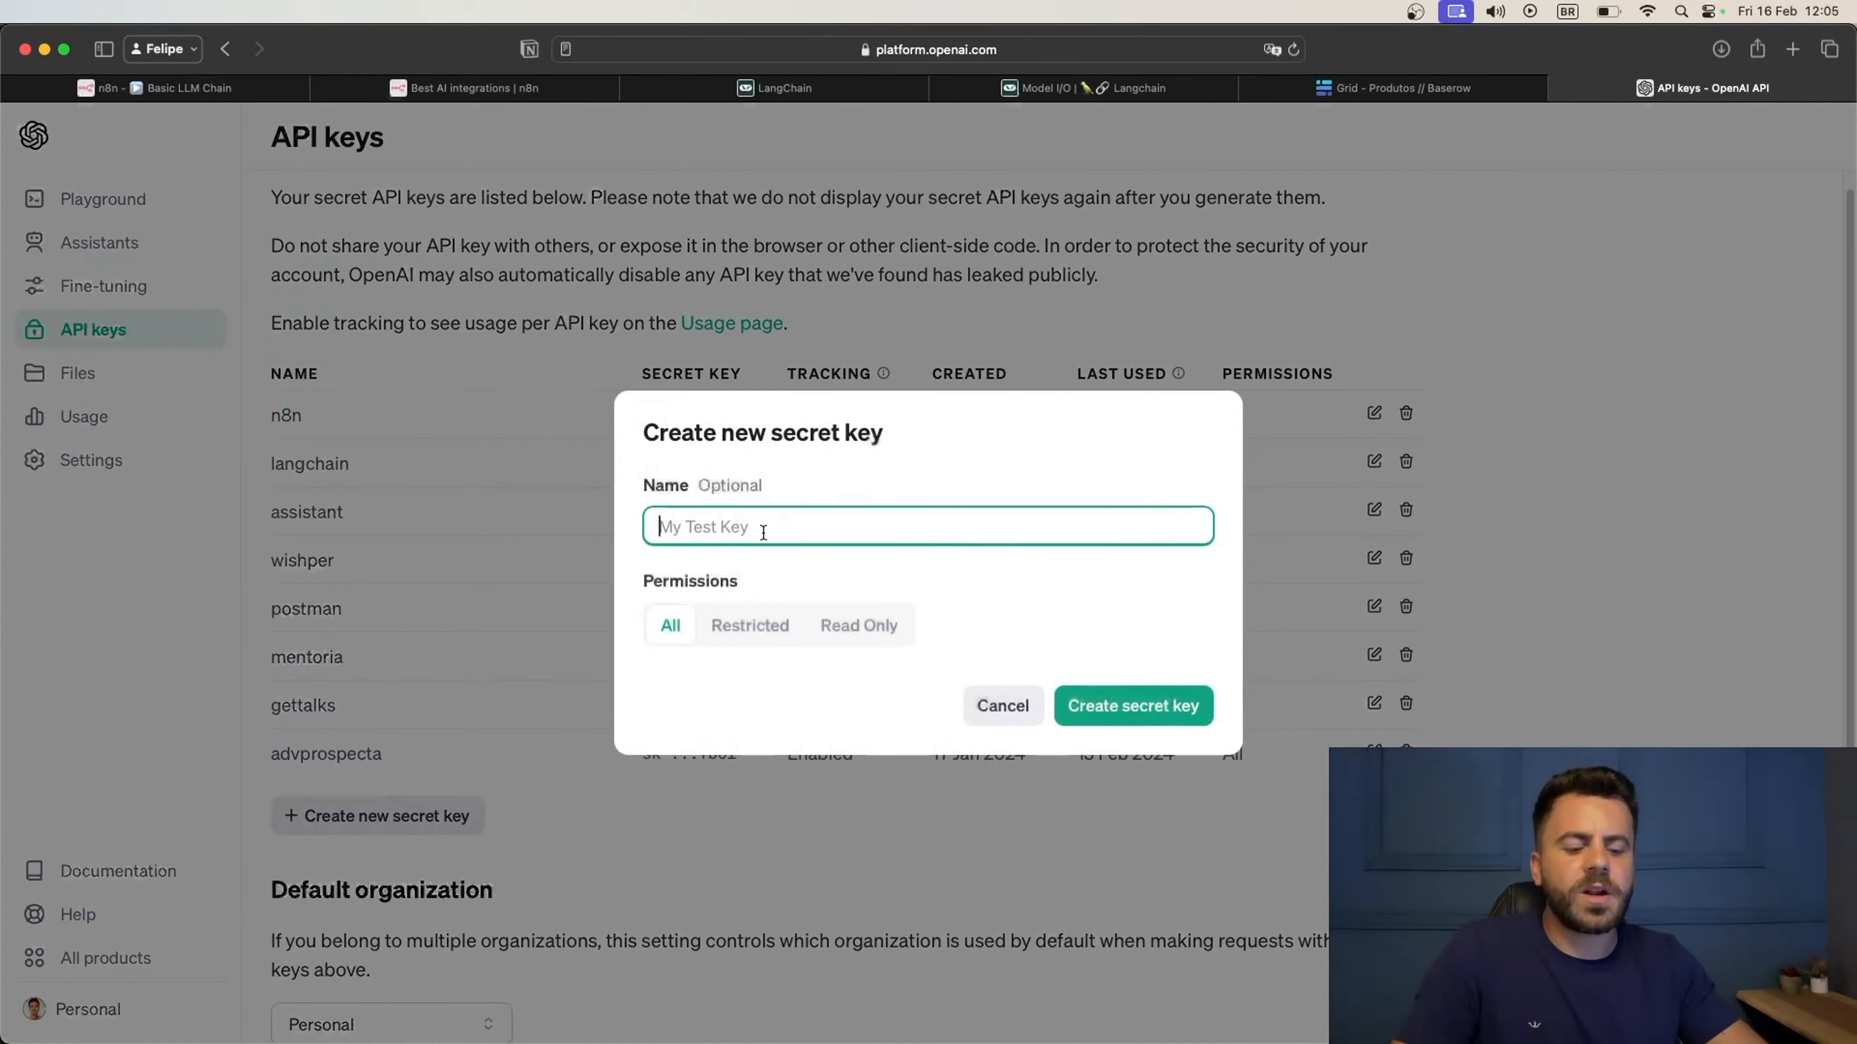
{"action": "type", "text": "tutorial"}
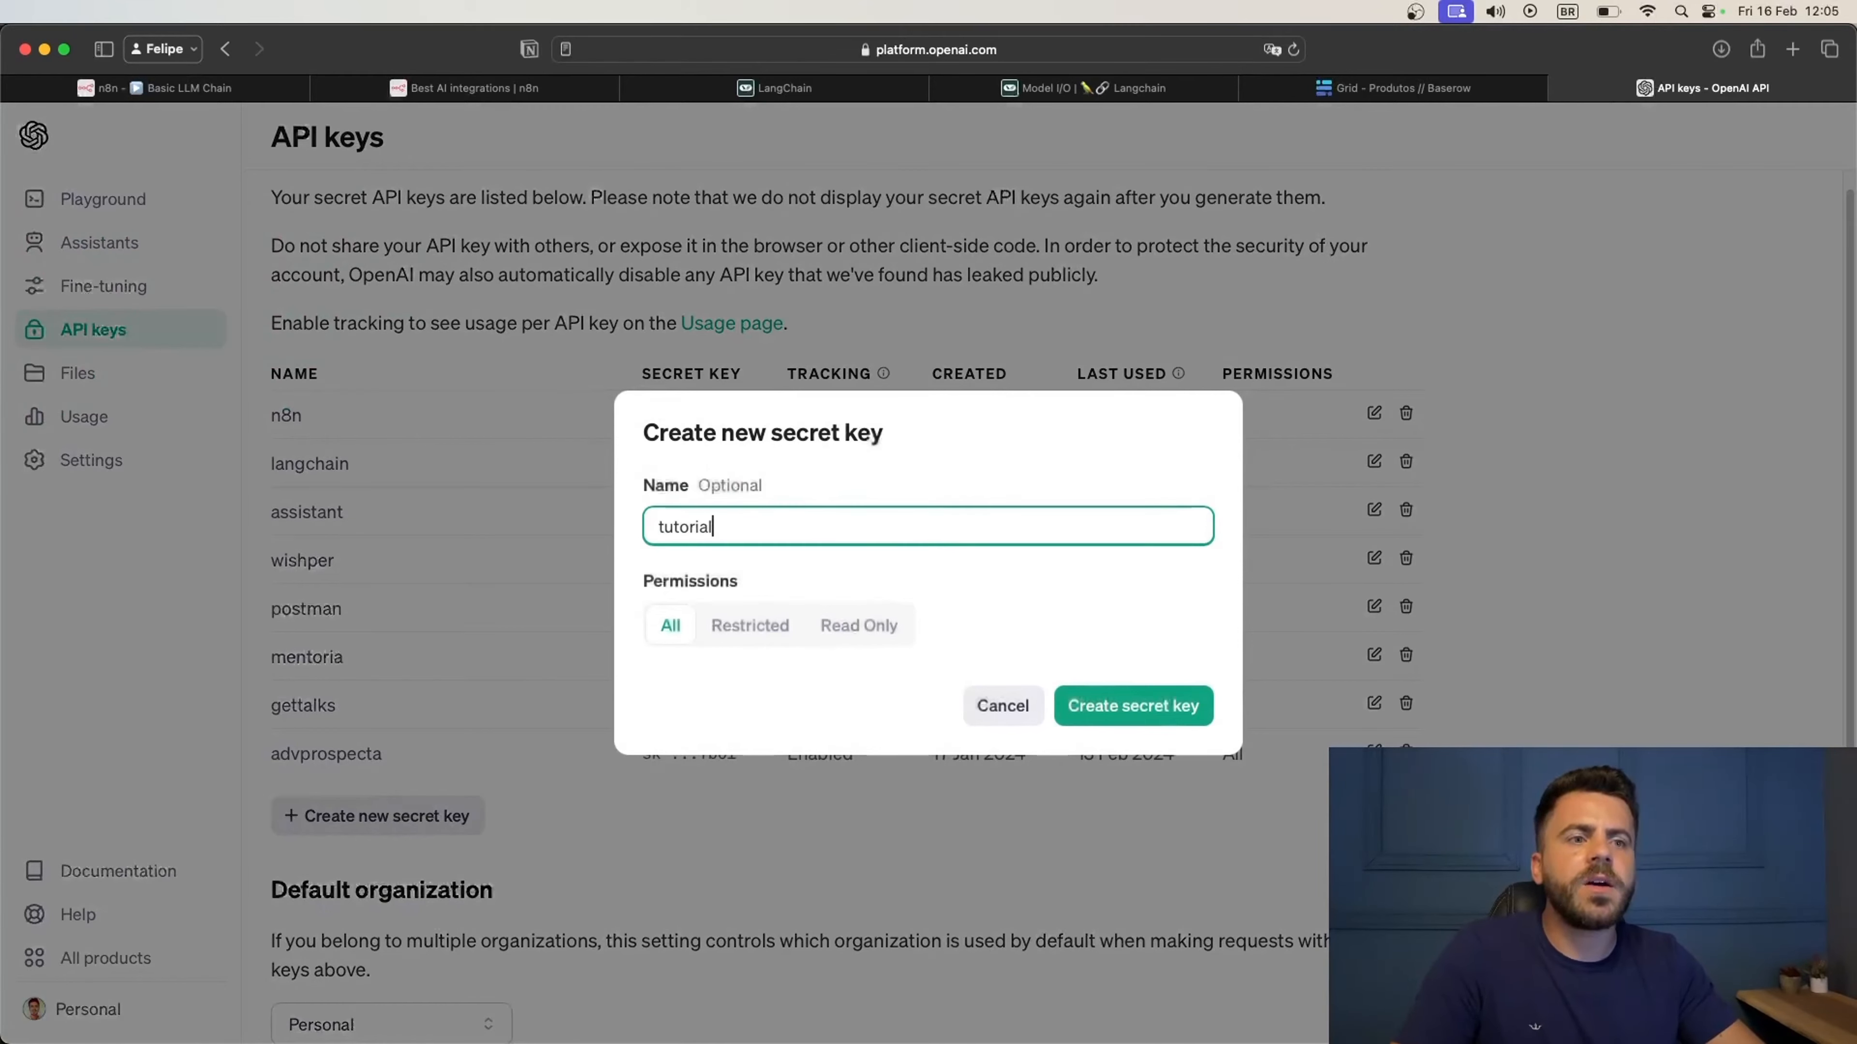
{"action": "key", "text": "Return"}
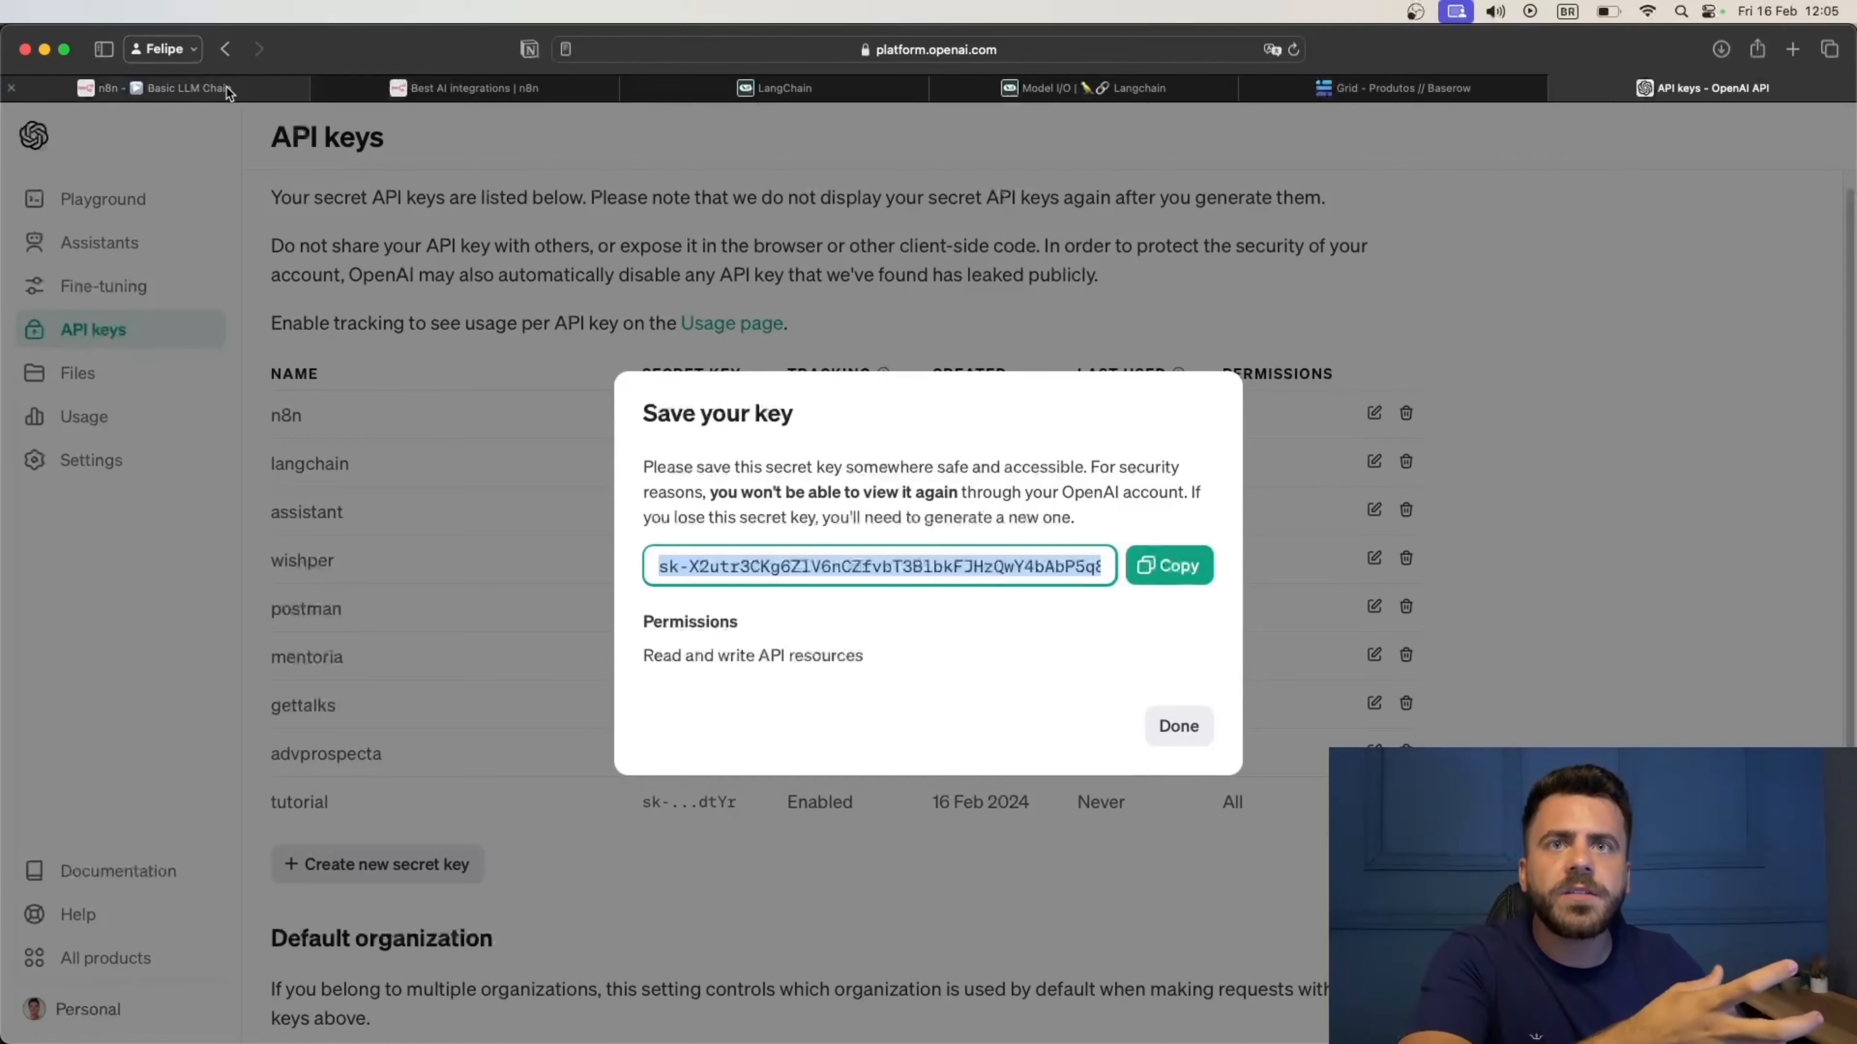
Back in n8n, try pasting the generated key as the new OpenAI credential's API Key, clear the field and close the credential
{"action": "left_click", "coordinate": [190, 88]}
{"action": "left_click", "coordinate": [868, 384]}
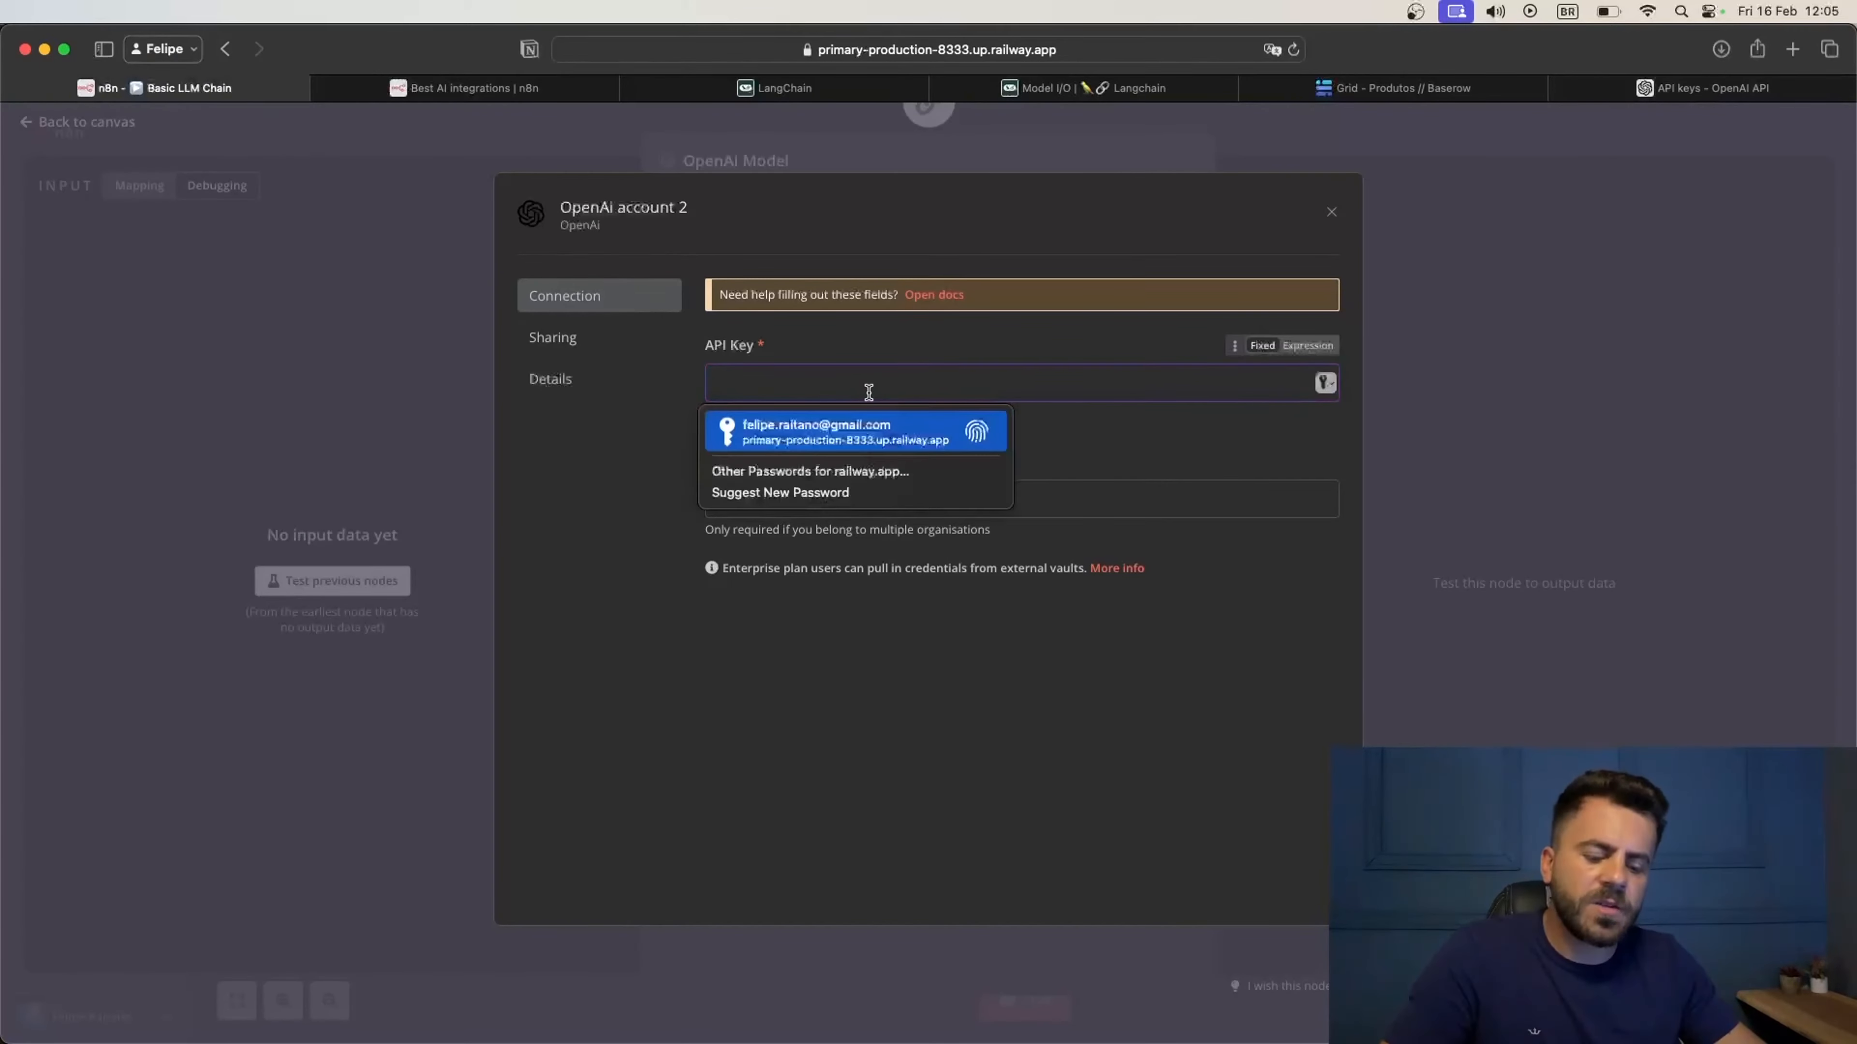
{"action": "key", "text": "super+v"}
{"action": "double_click", "coordinate": [886, 382]}
{"action": "key", "text": "BackSpace"}
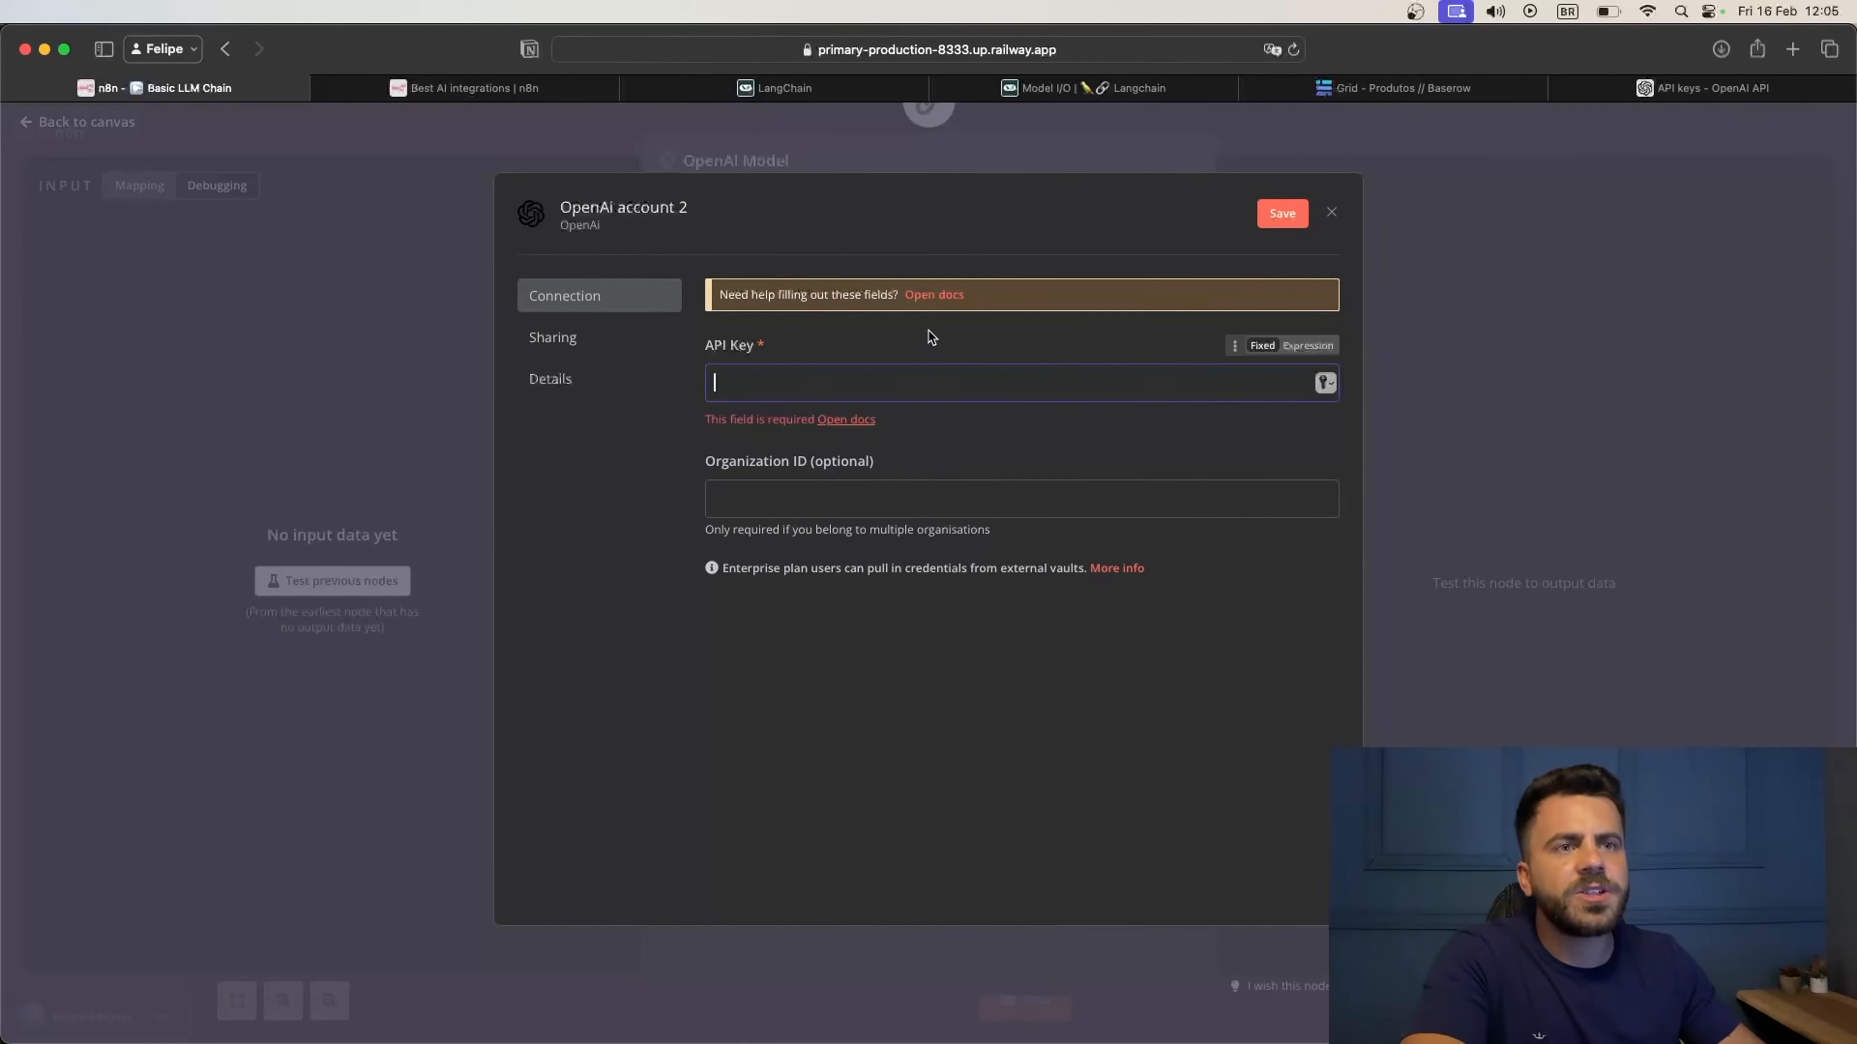
{"action": "left_click", "coordinate": [1331, 212]}
Switch to the OpenAI API keys page, dismiss the generated key dialog and revoke the "tutorial" secret key
{"action": "left_click", "coordinate": [1707, 84]}
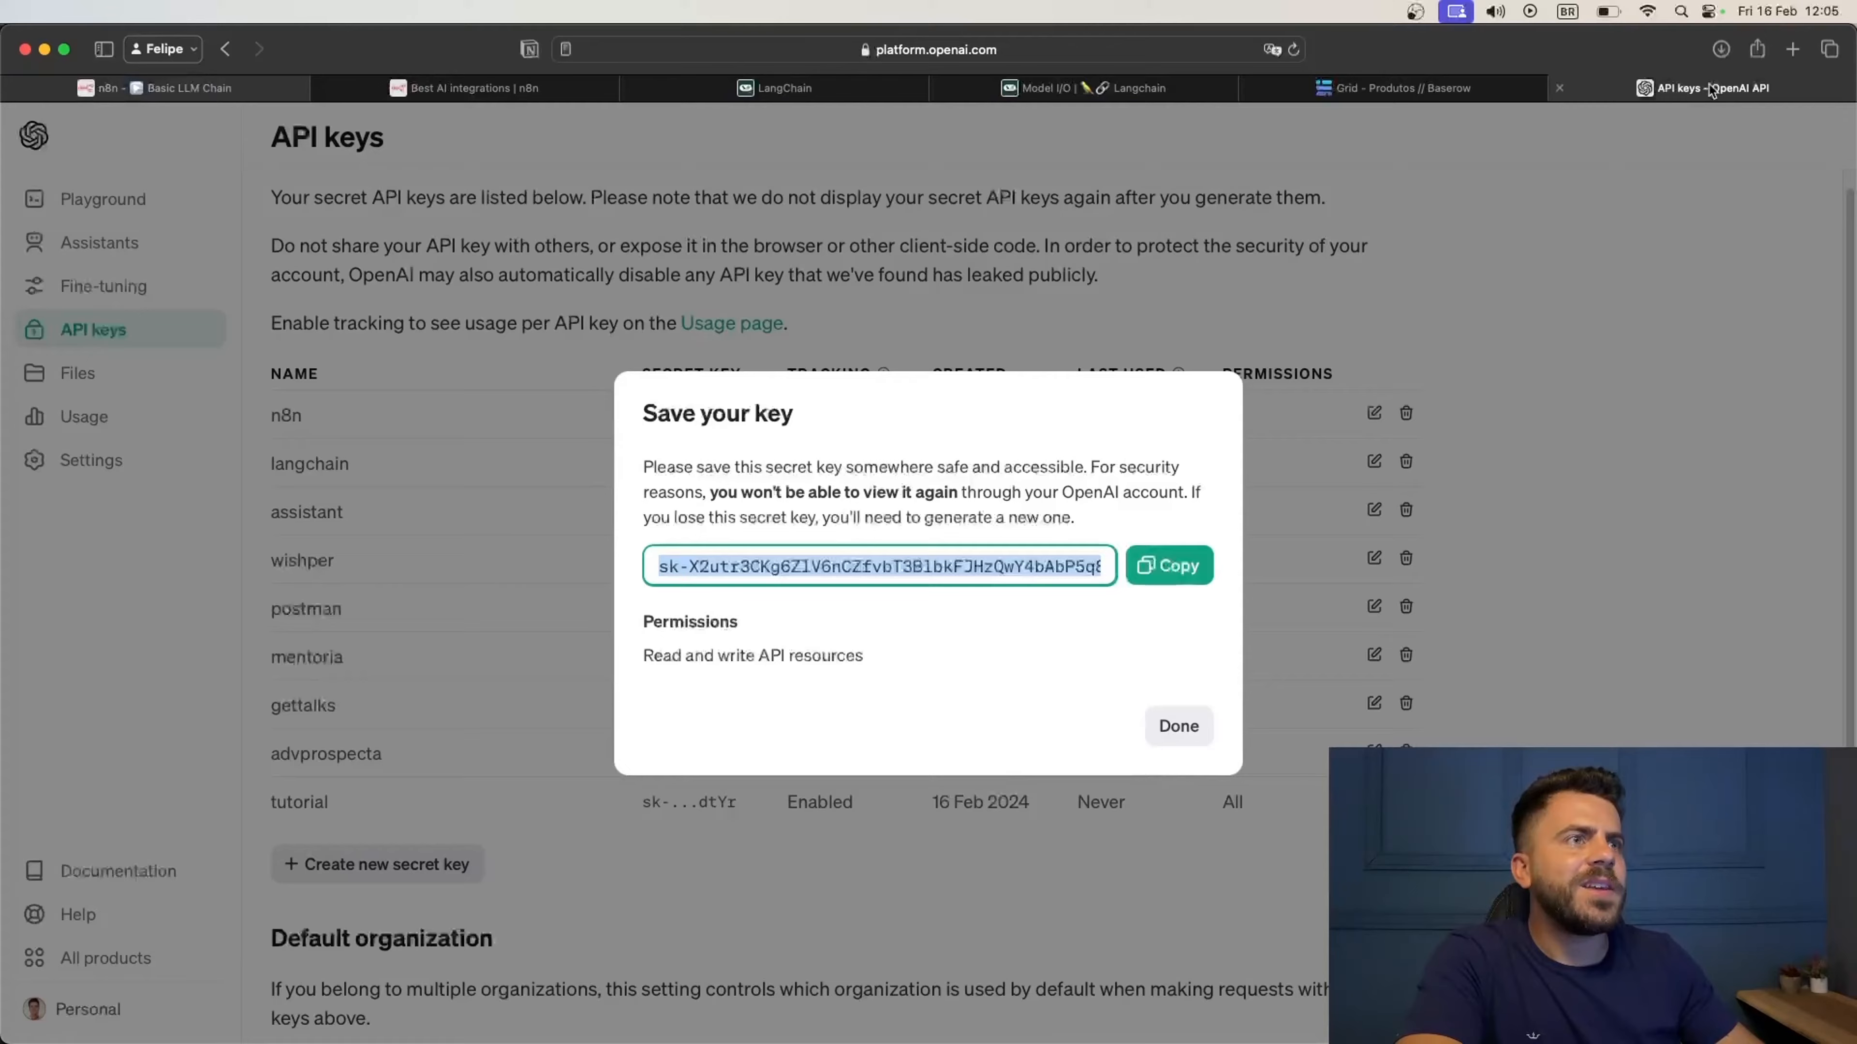
{"action": "left_click", "coordinate": [1210, 723]}
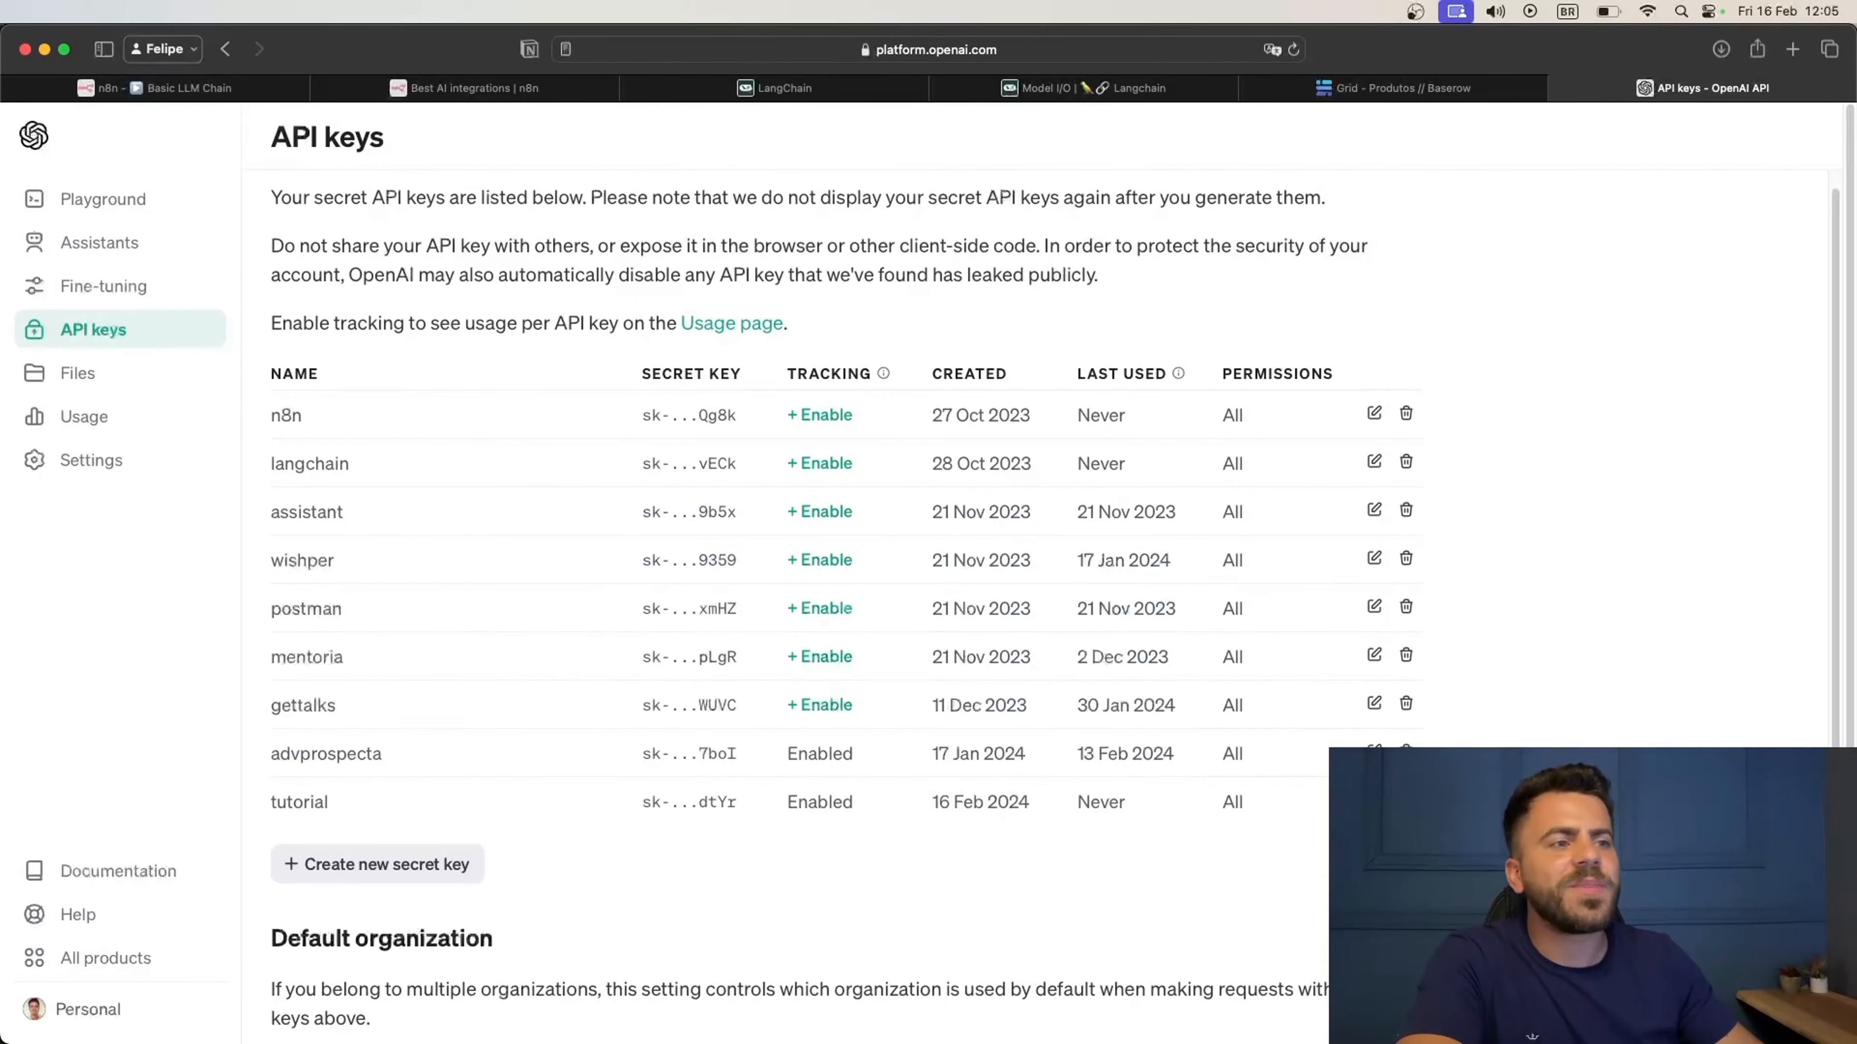
{"action": "left_click", "coordinate": [1405, 801]}
{"action": "left_click", "coordinate": [1148, 684]}
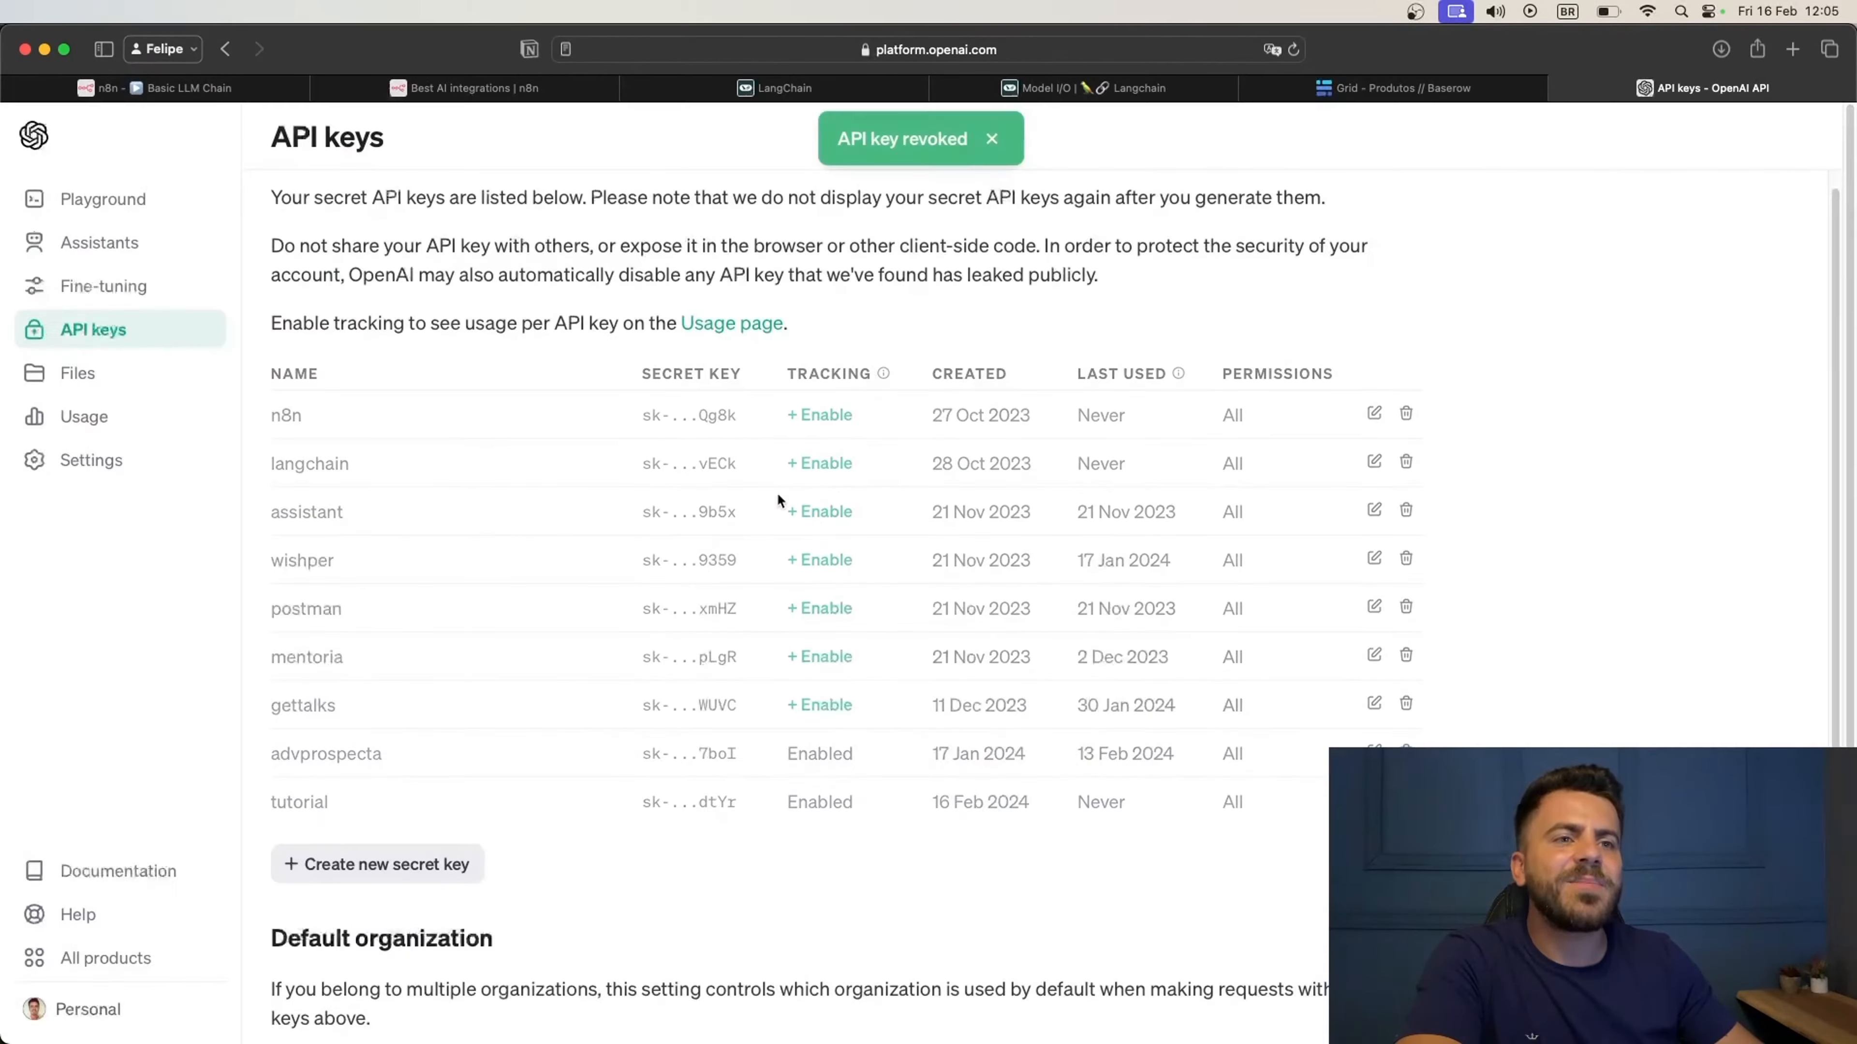
Back in n8n, review the OpenAI Model node's model list, keeping gpt-3.5-turbo-instruct, and return to the canvas
{"action": "left_click", "coordinate": [197, 97]}
{"action": "left_click", "coordinate": [983, 622]}
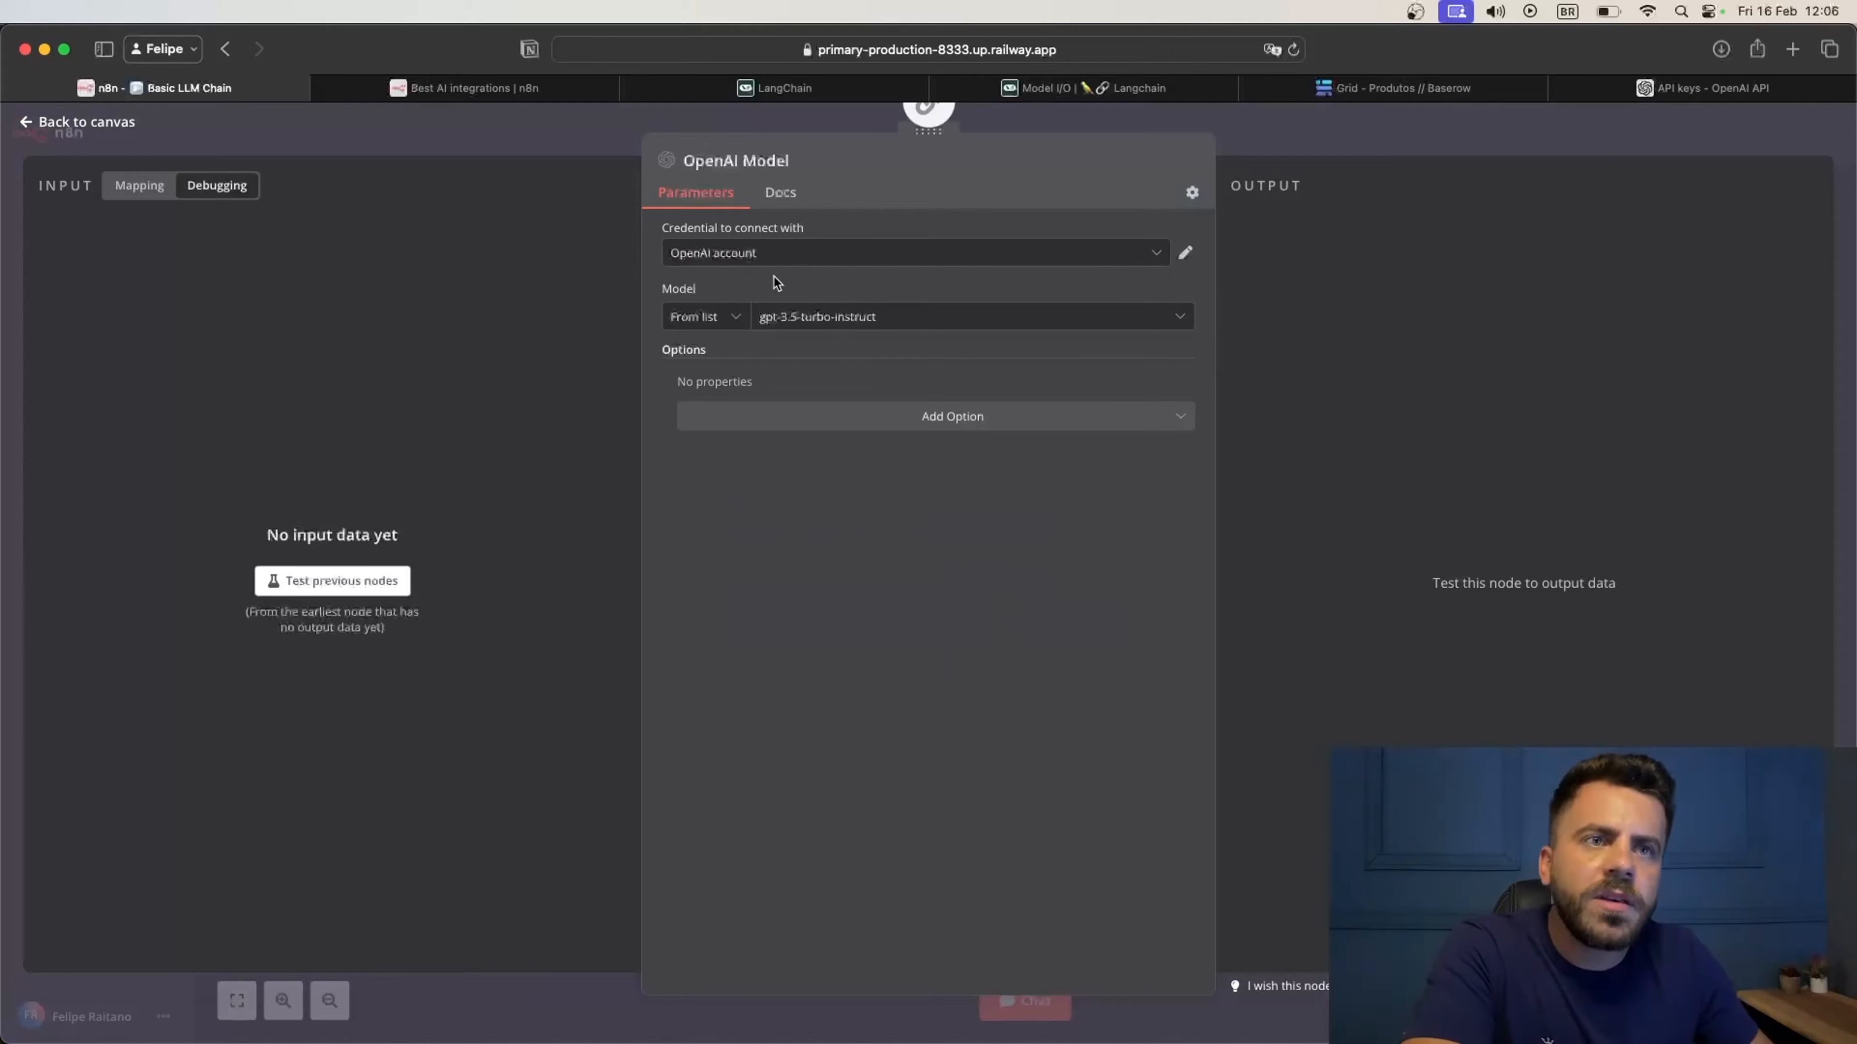
{"action": "left_click", "coordinate": [853, 327]}
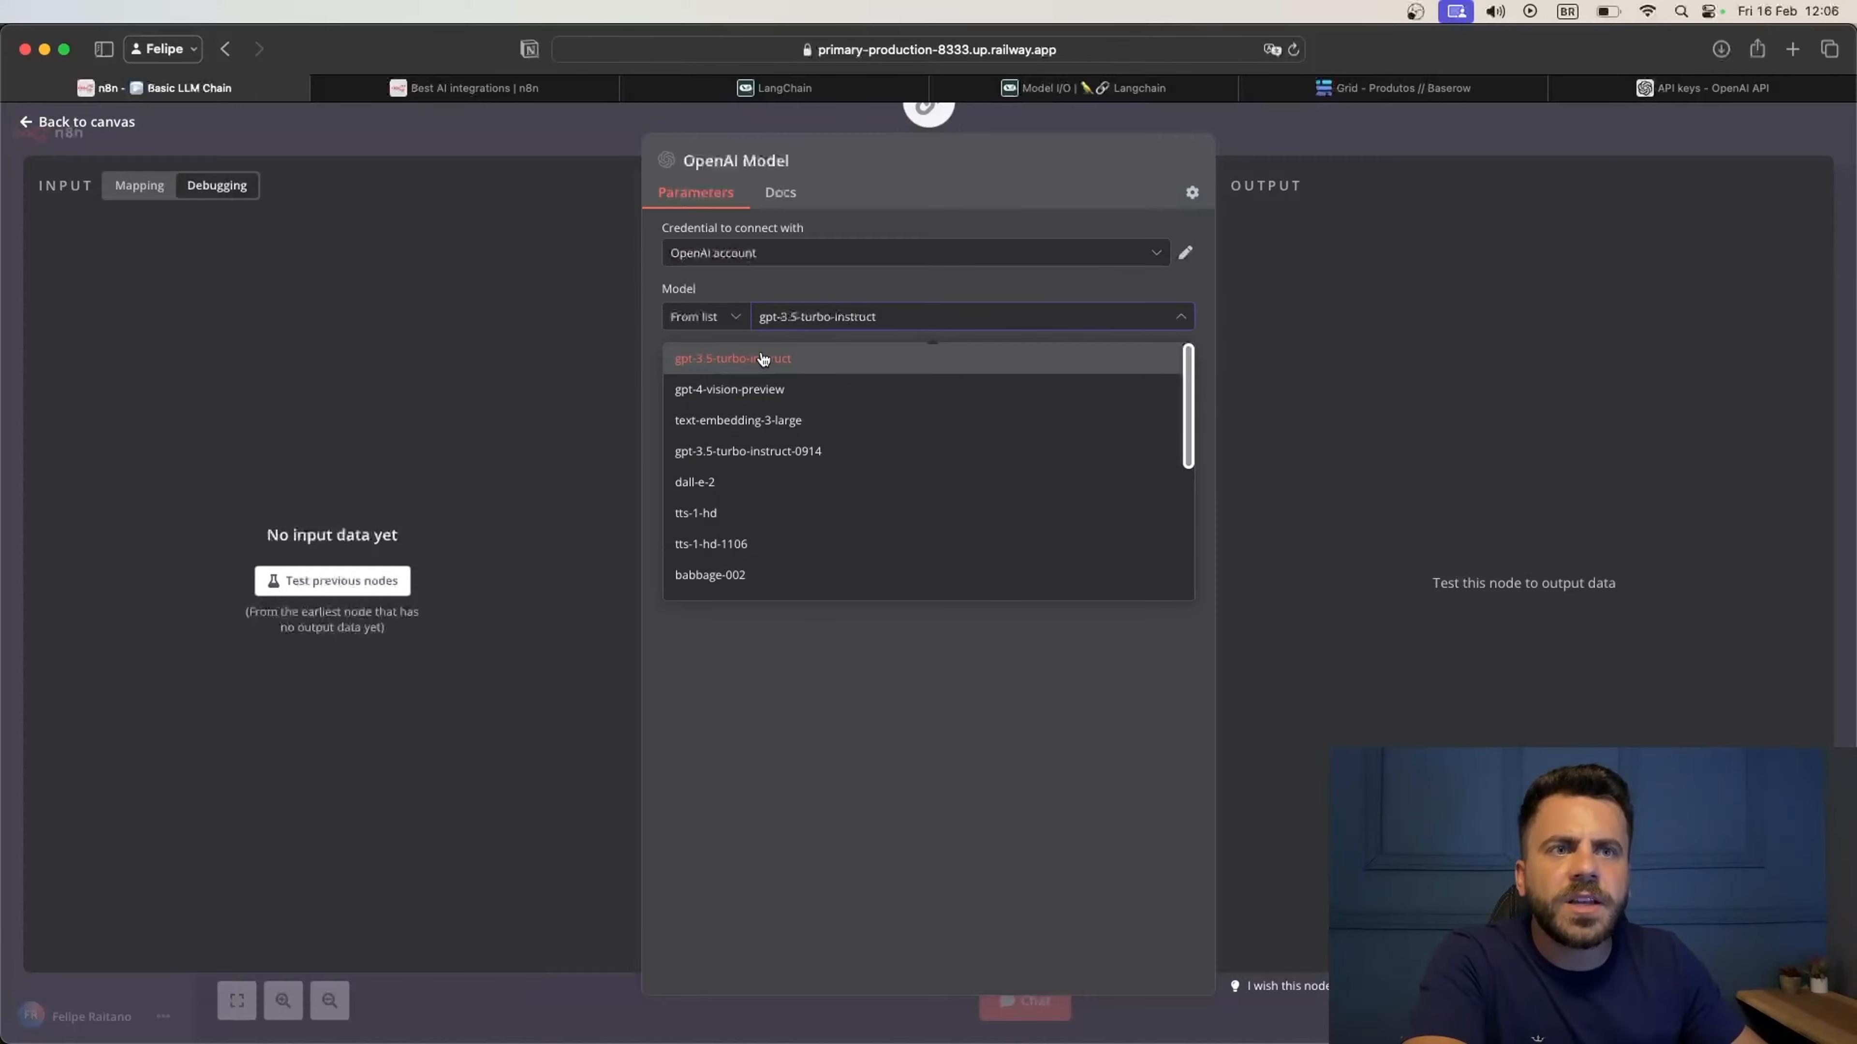
{"action": "left_click", "coordinate": [1365, 143]}
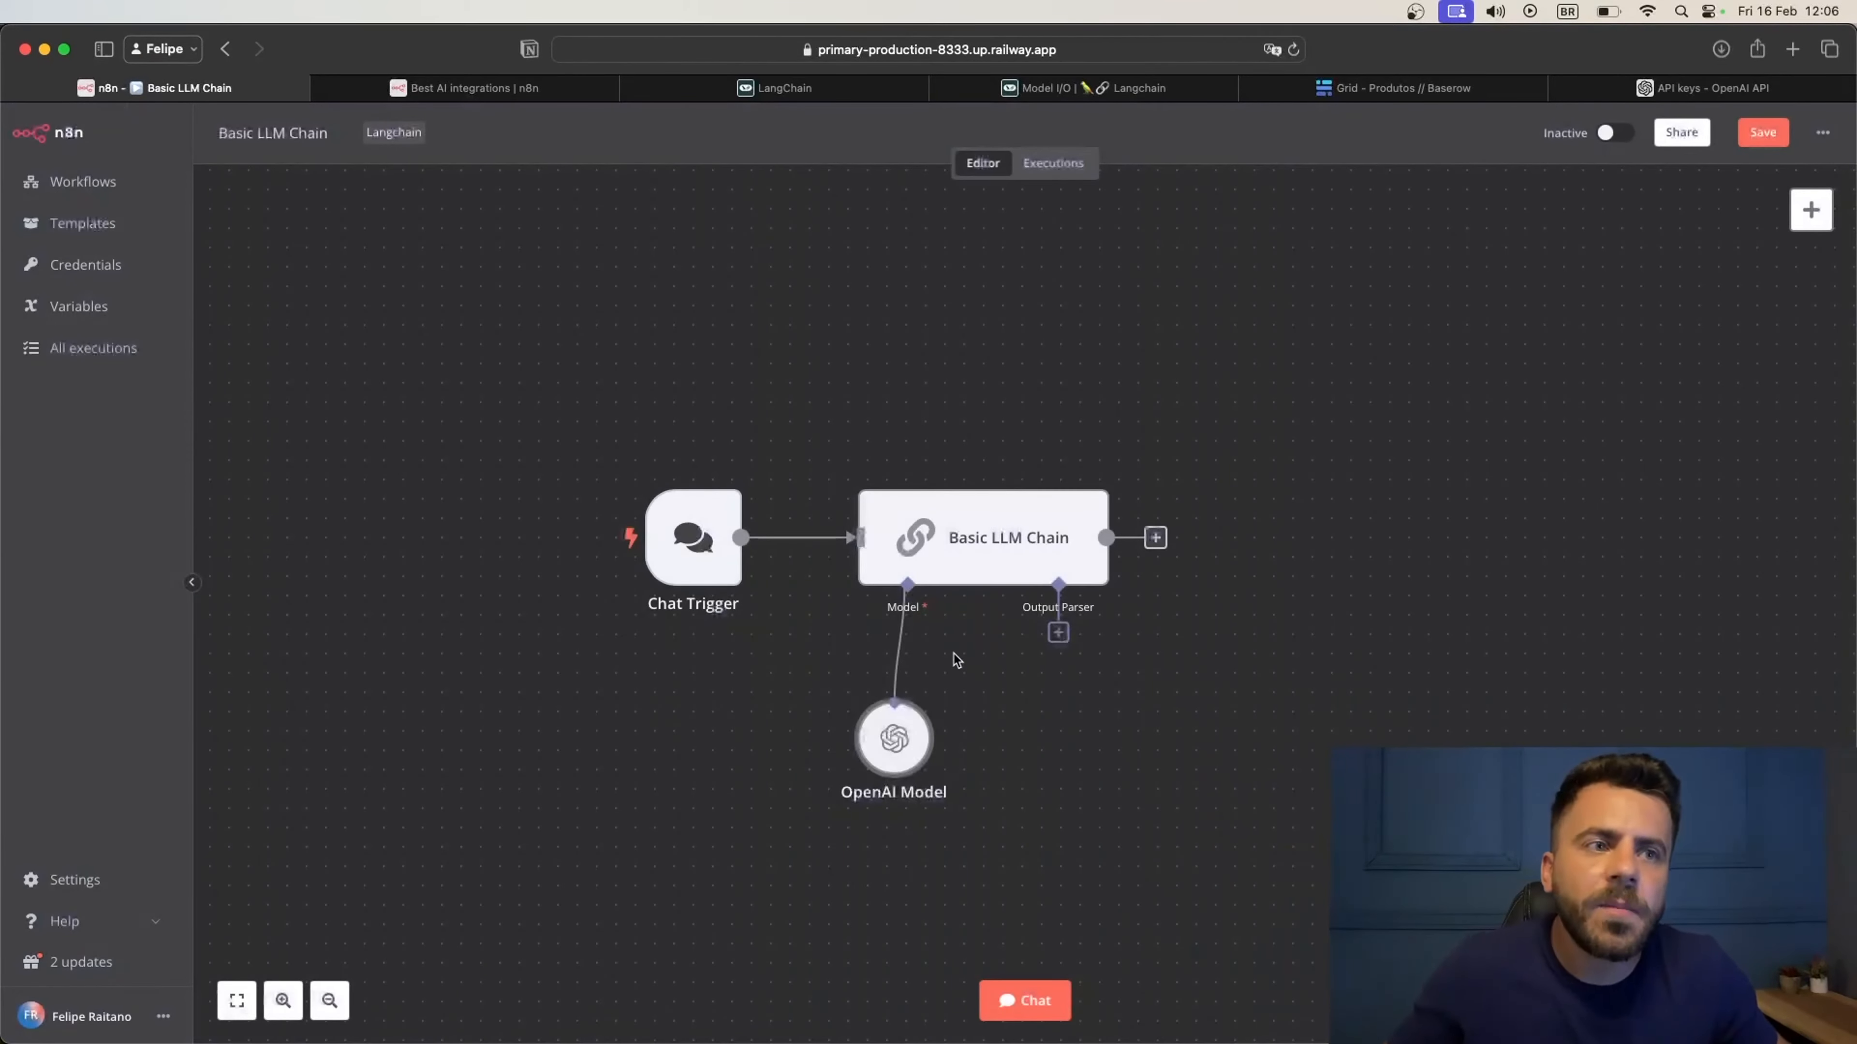
Test the Basic LLM Chain workflow by sending the chat message "Olá!"
{"action": "left_click", "coordinate": [1047, 1014]}
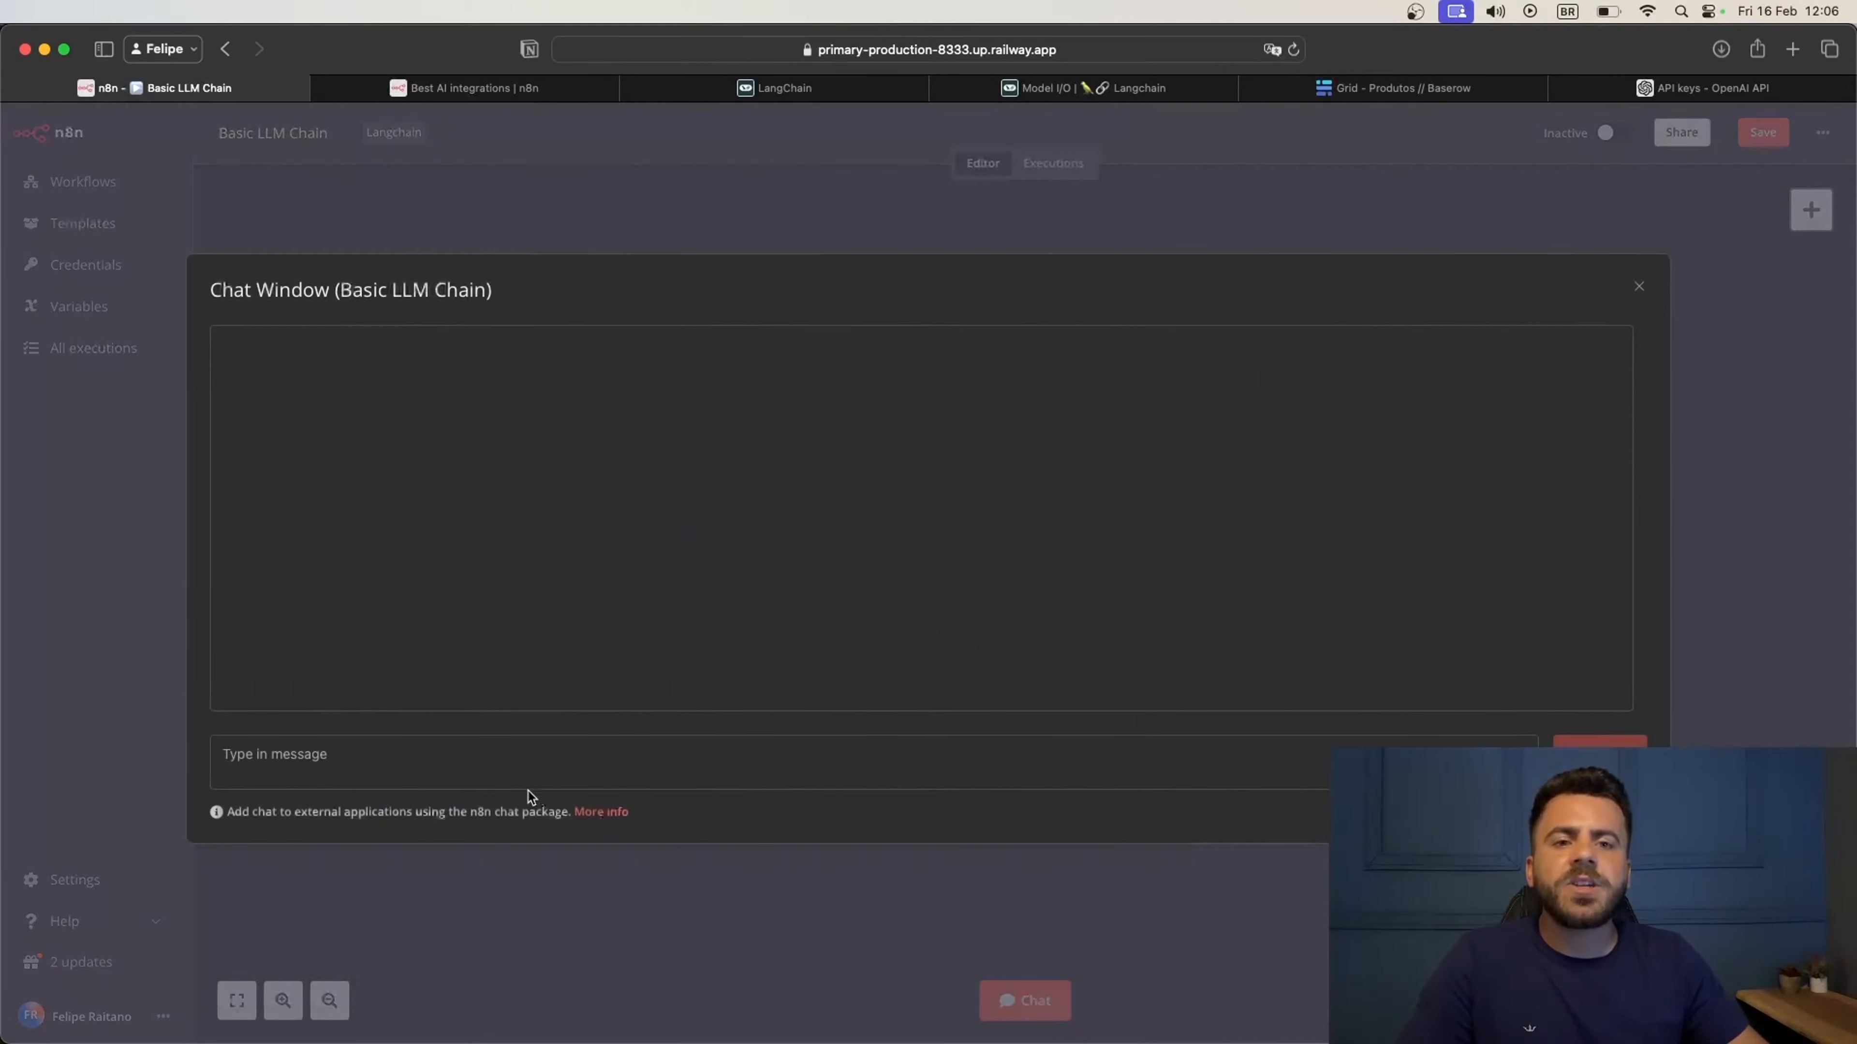
{"action": "type", "text": "Oi"}
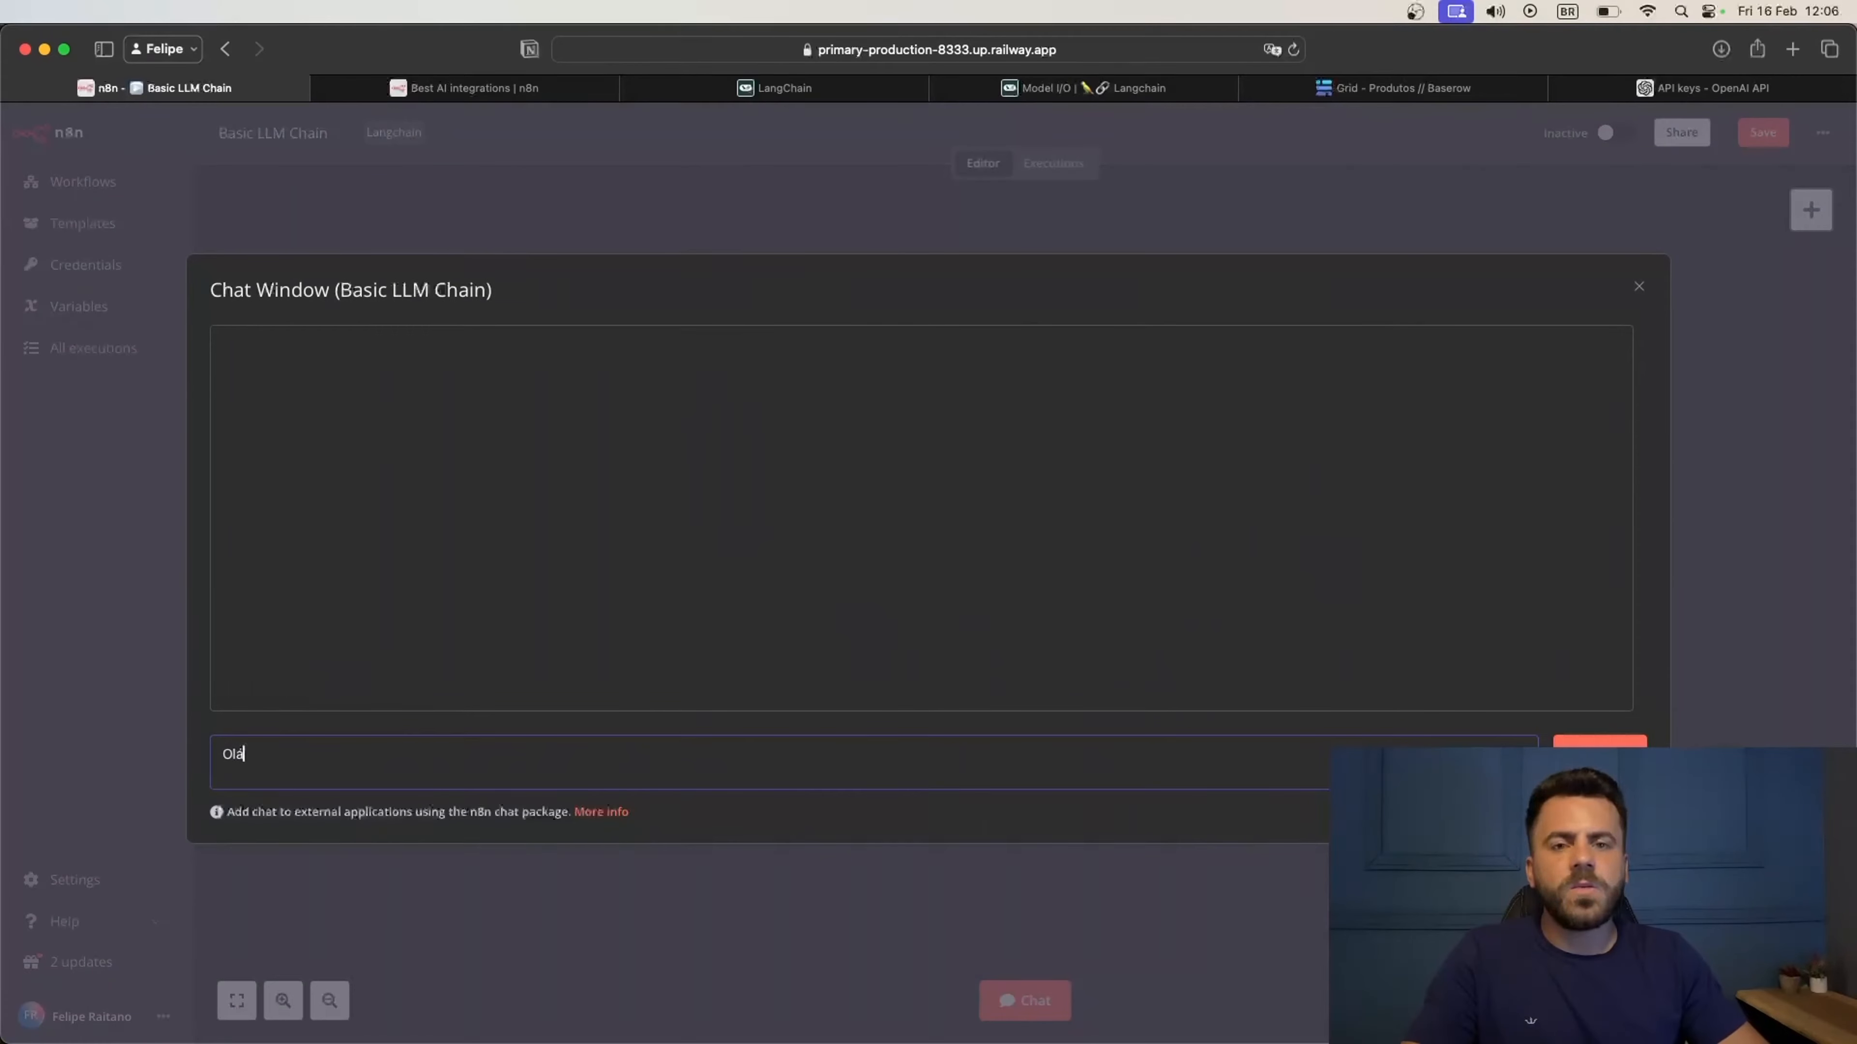
{"action": "type", "text": "á!"}
{"action": "key", "text": "Return"}
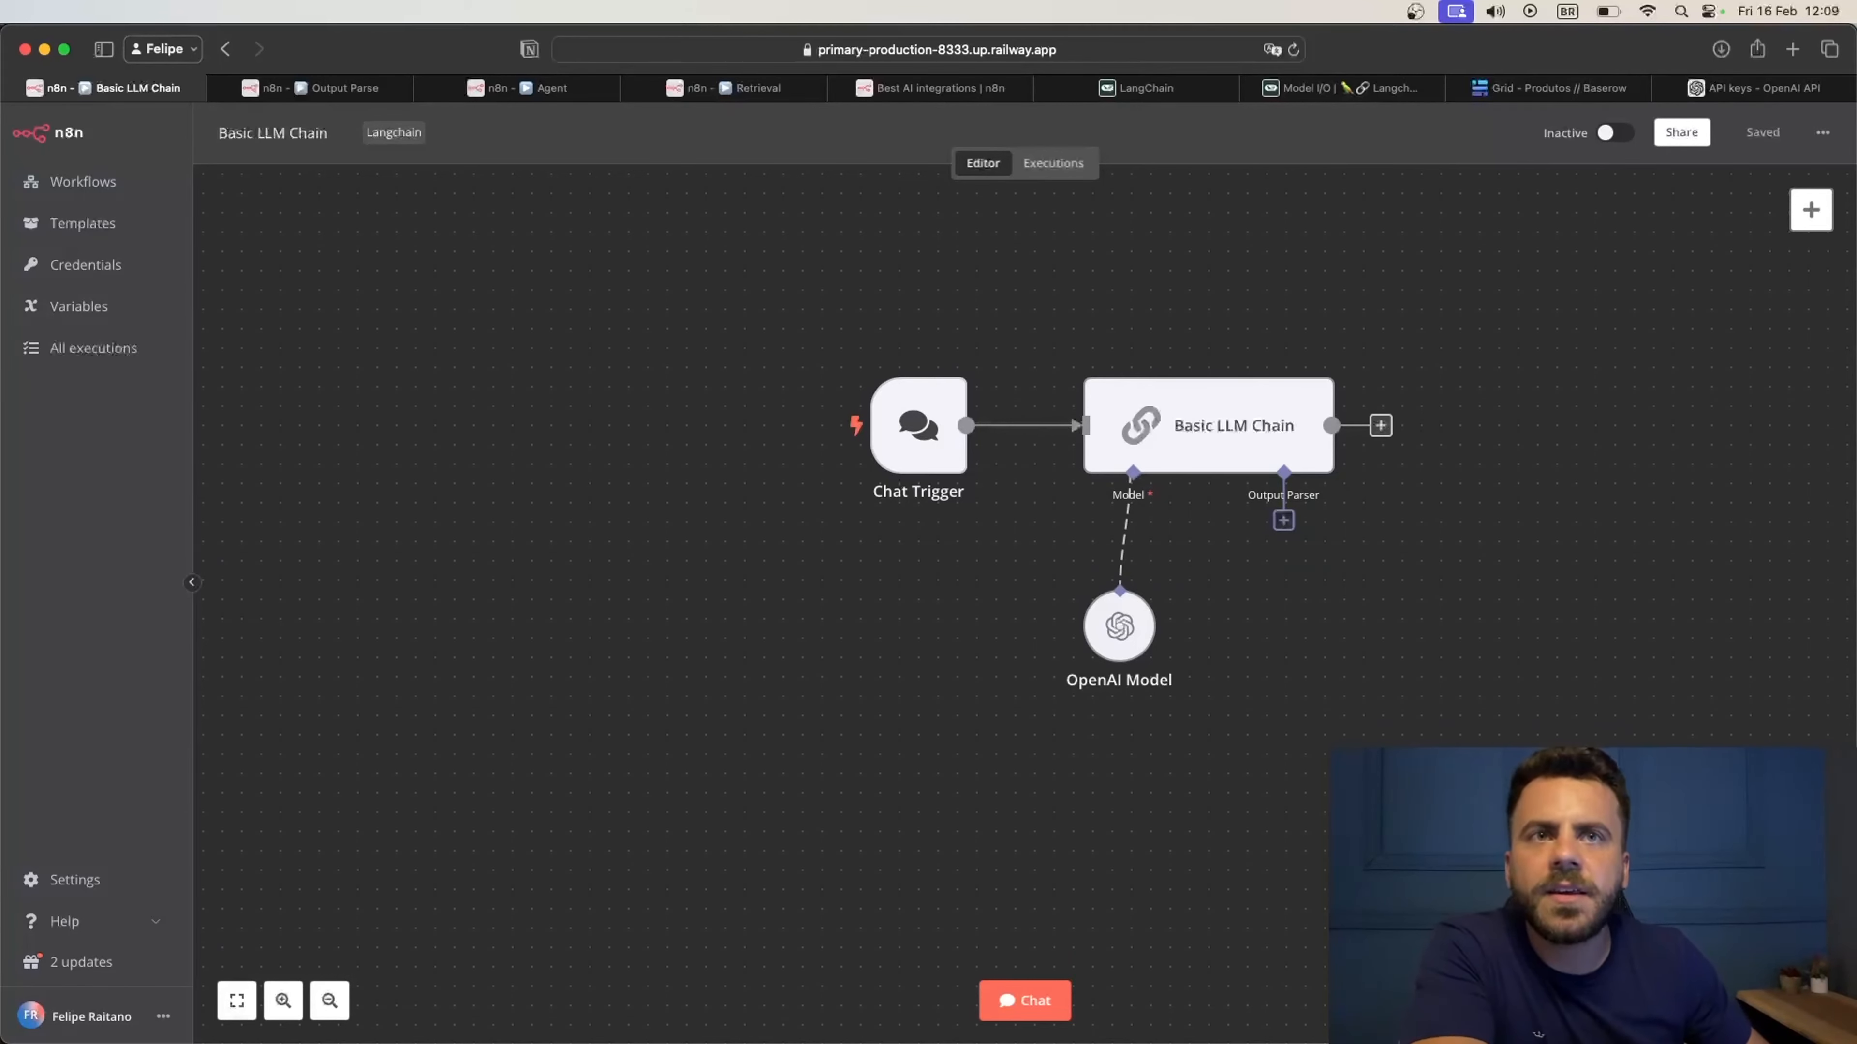
Switch to the Output Parse workflow and examine the Structured Output Parser's JSON schema and the Auto-fixing Output Parser node
{"action": "left_click", "coordinate": [338, 90]}
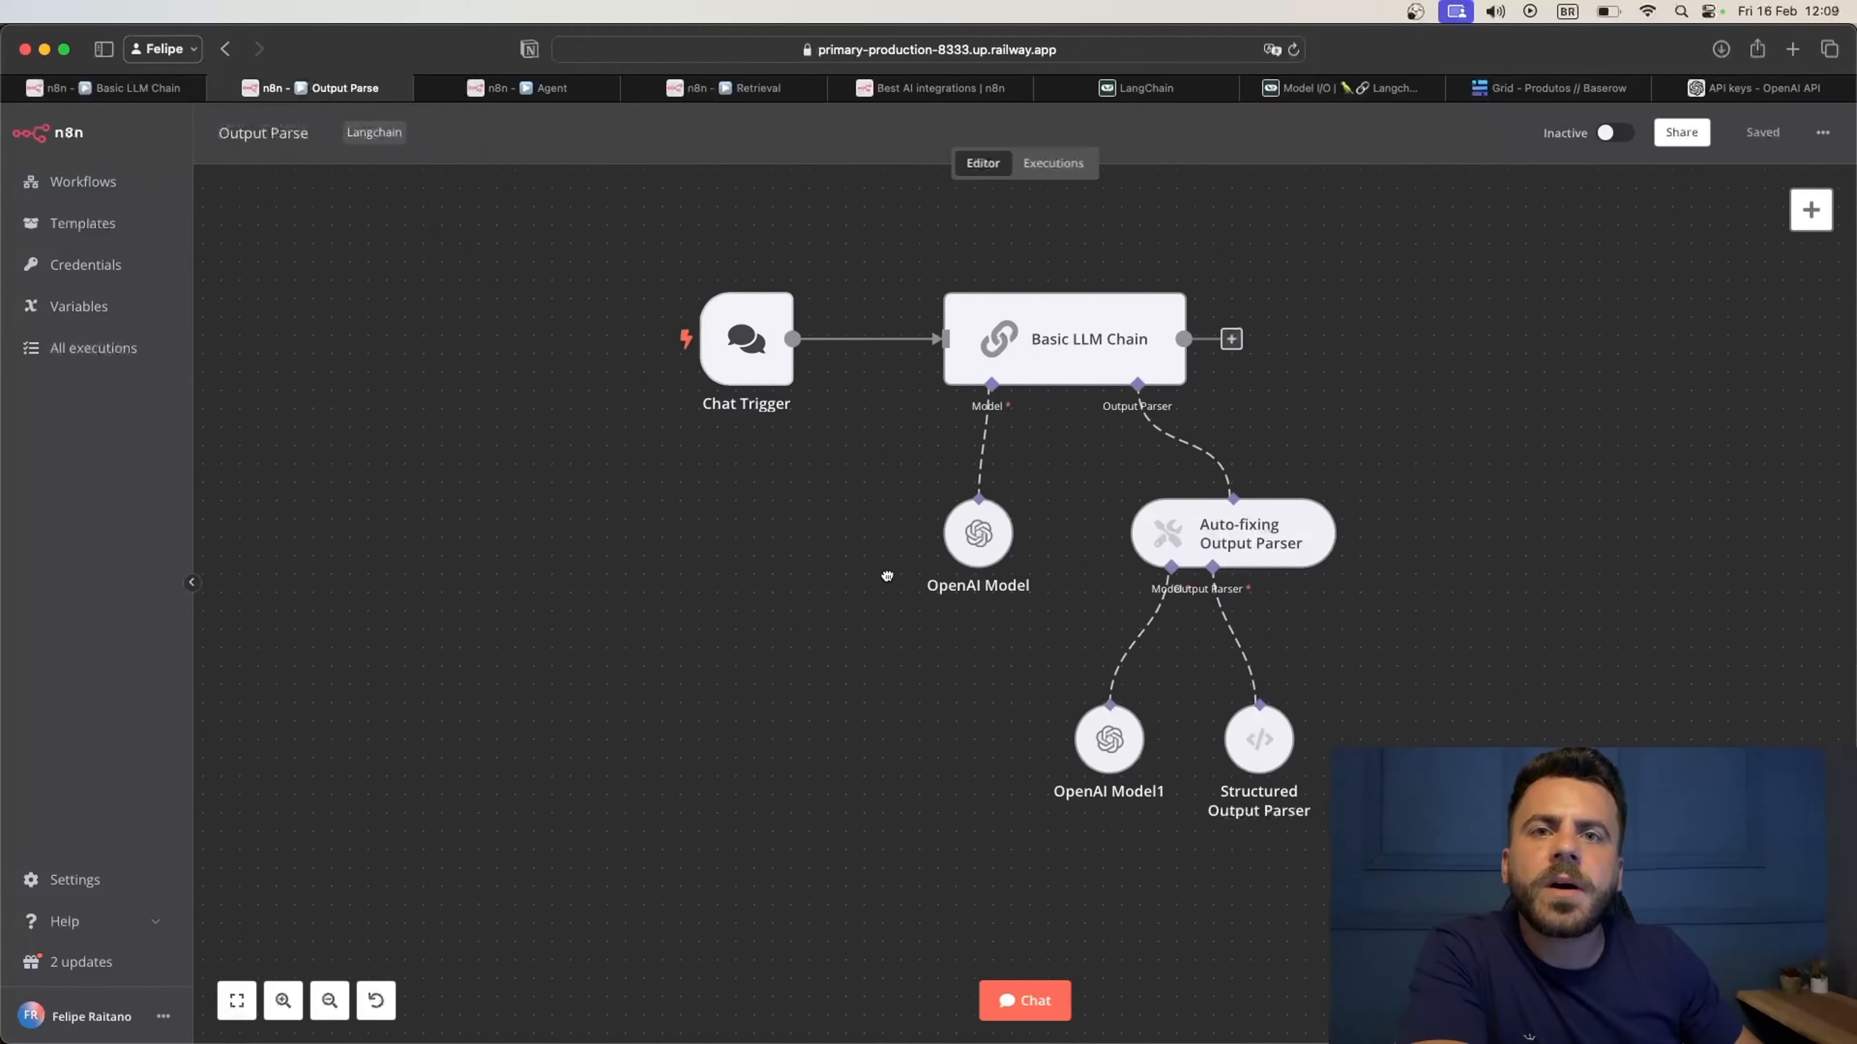
{"action": "left_click_drag", "start_coordinate": [883, 581], "coordinate": [696, 610]}
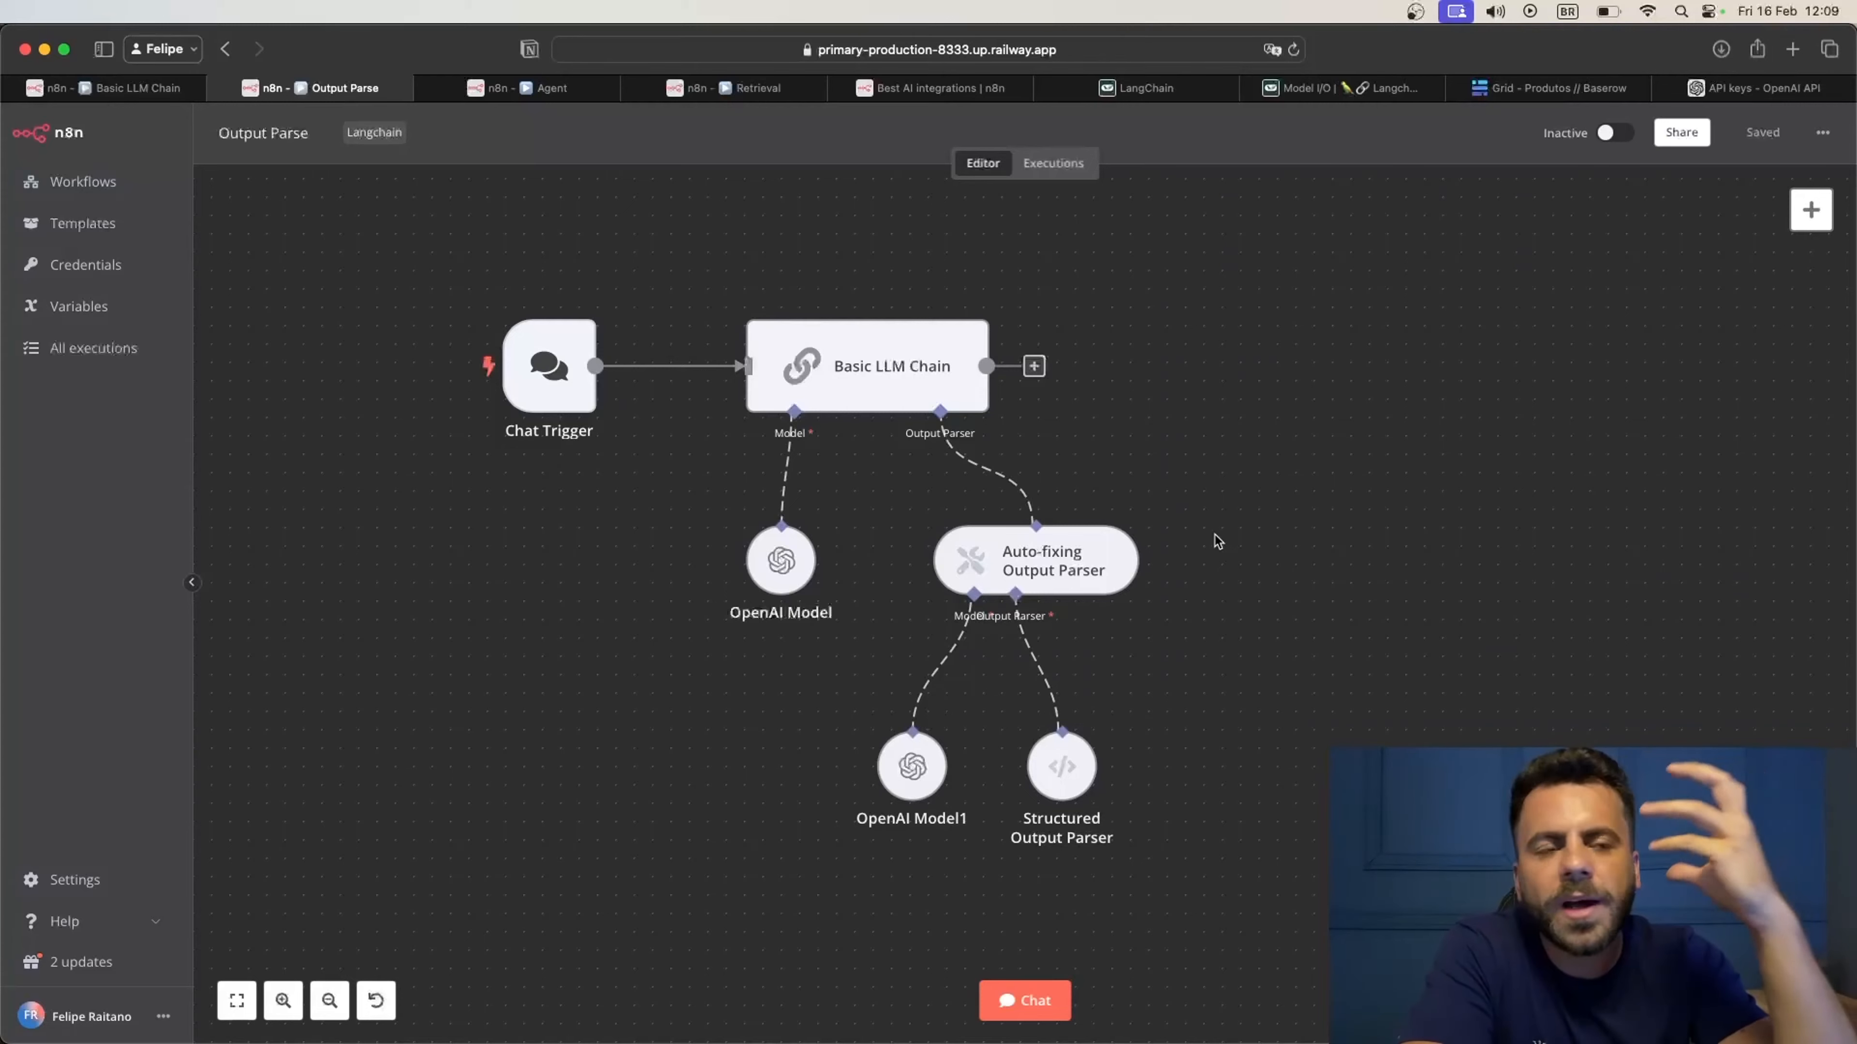
{"action": "scroll", "coordinate": [1226, 535], "scroll_direction": "right", "scroll_amount": 3}
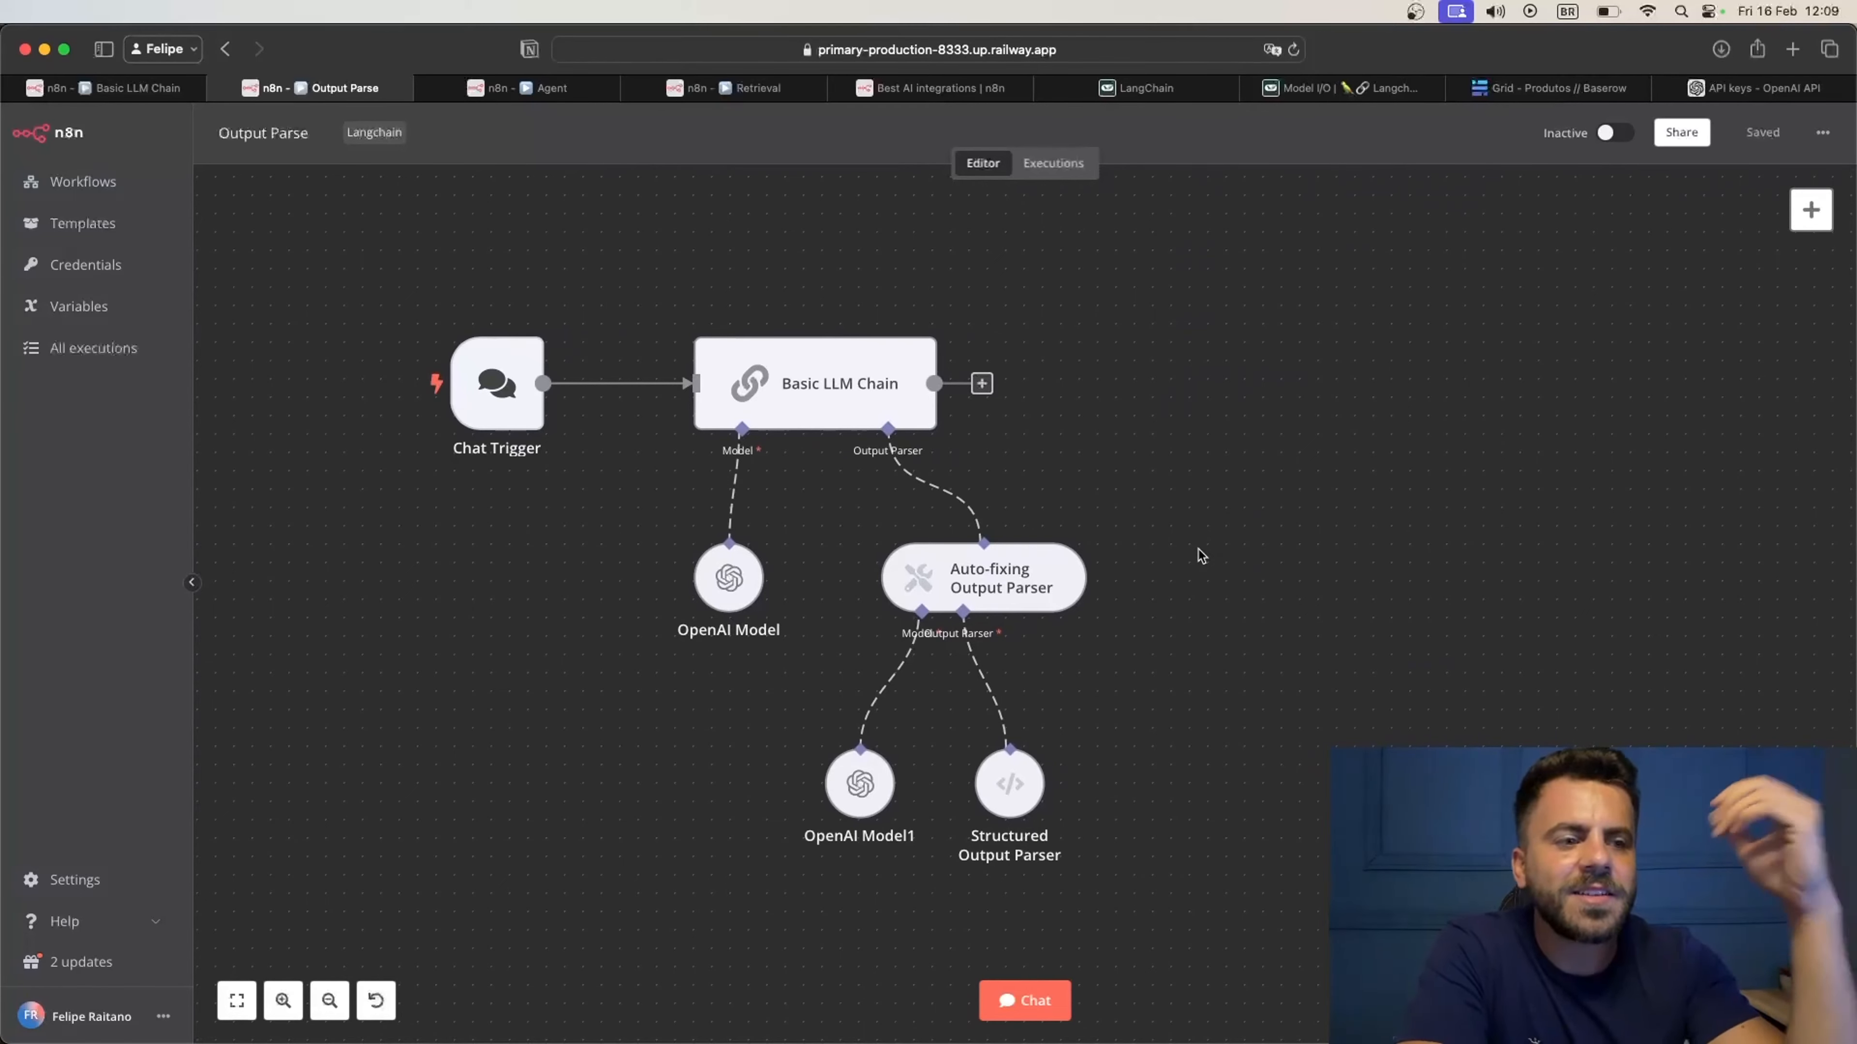
{"action": "left_click_drag", "start_coordinate": [1204, 558], "coordinate": [1192, 562]}
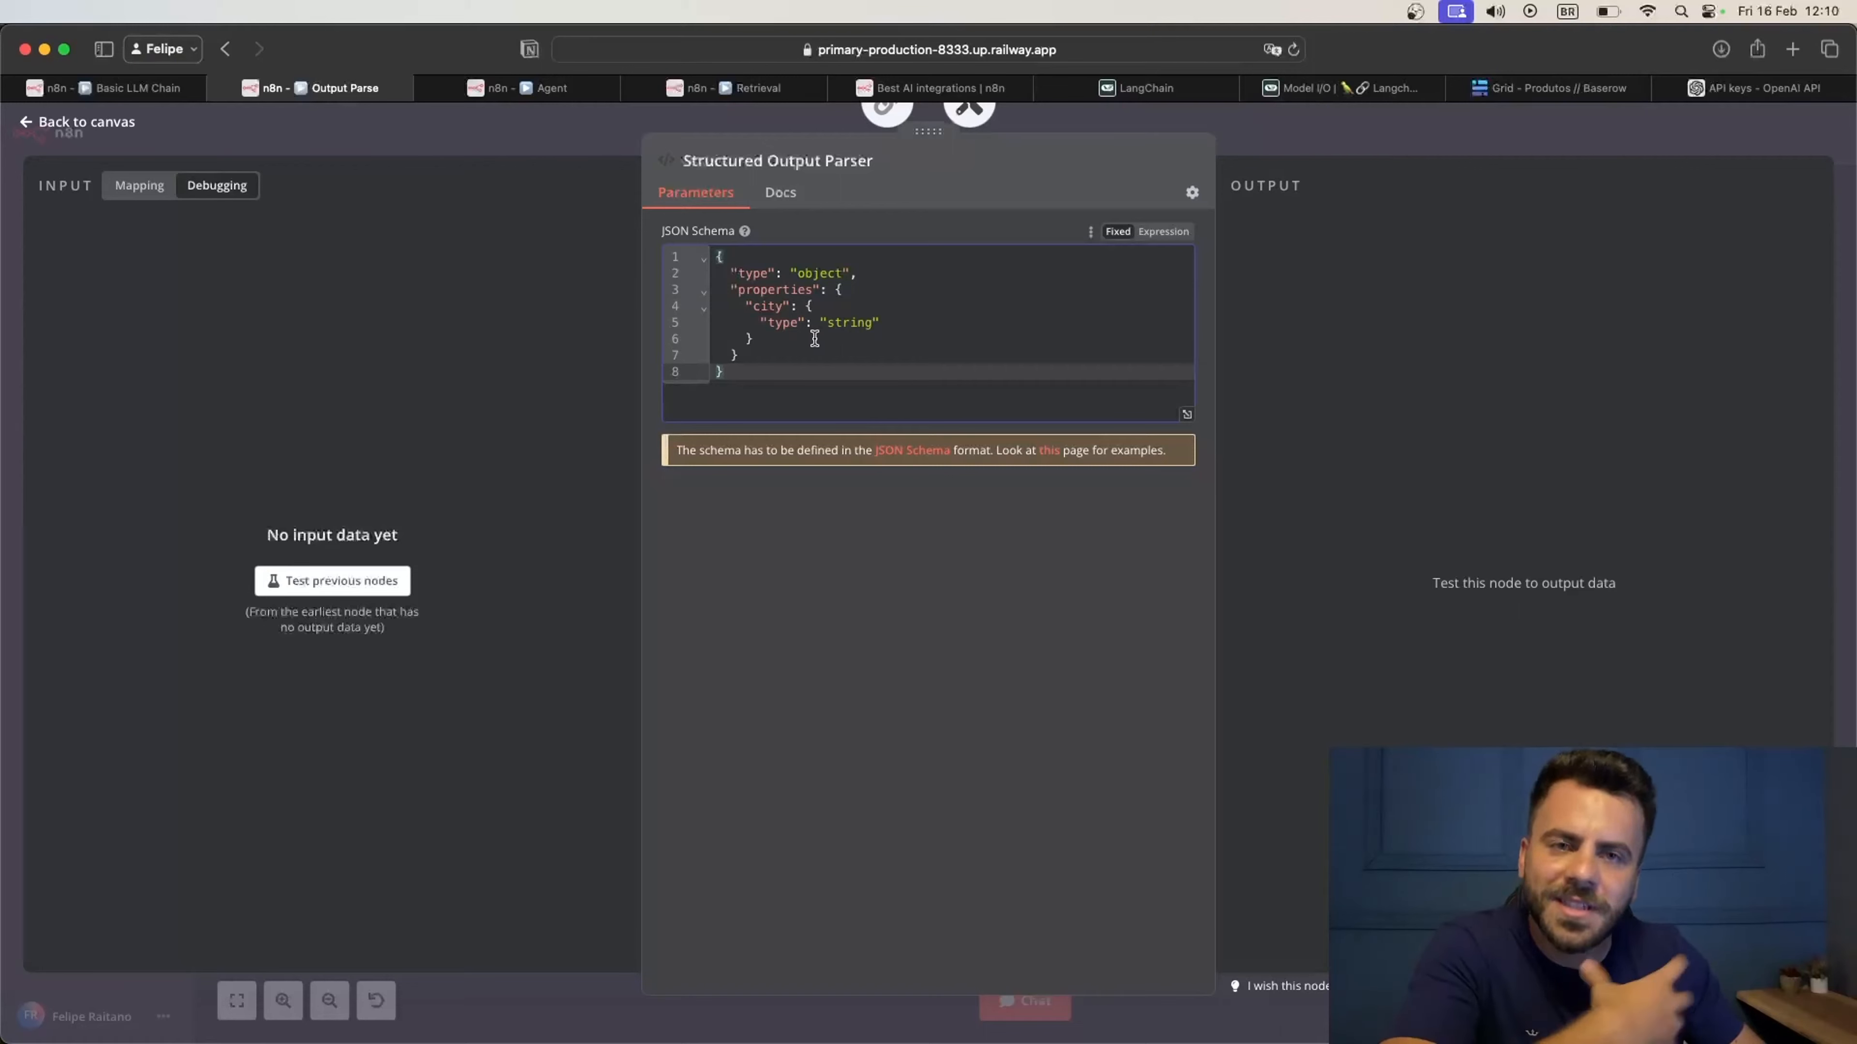
{"action": "left_click", "coordinate": [761, 307]}
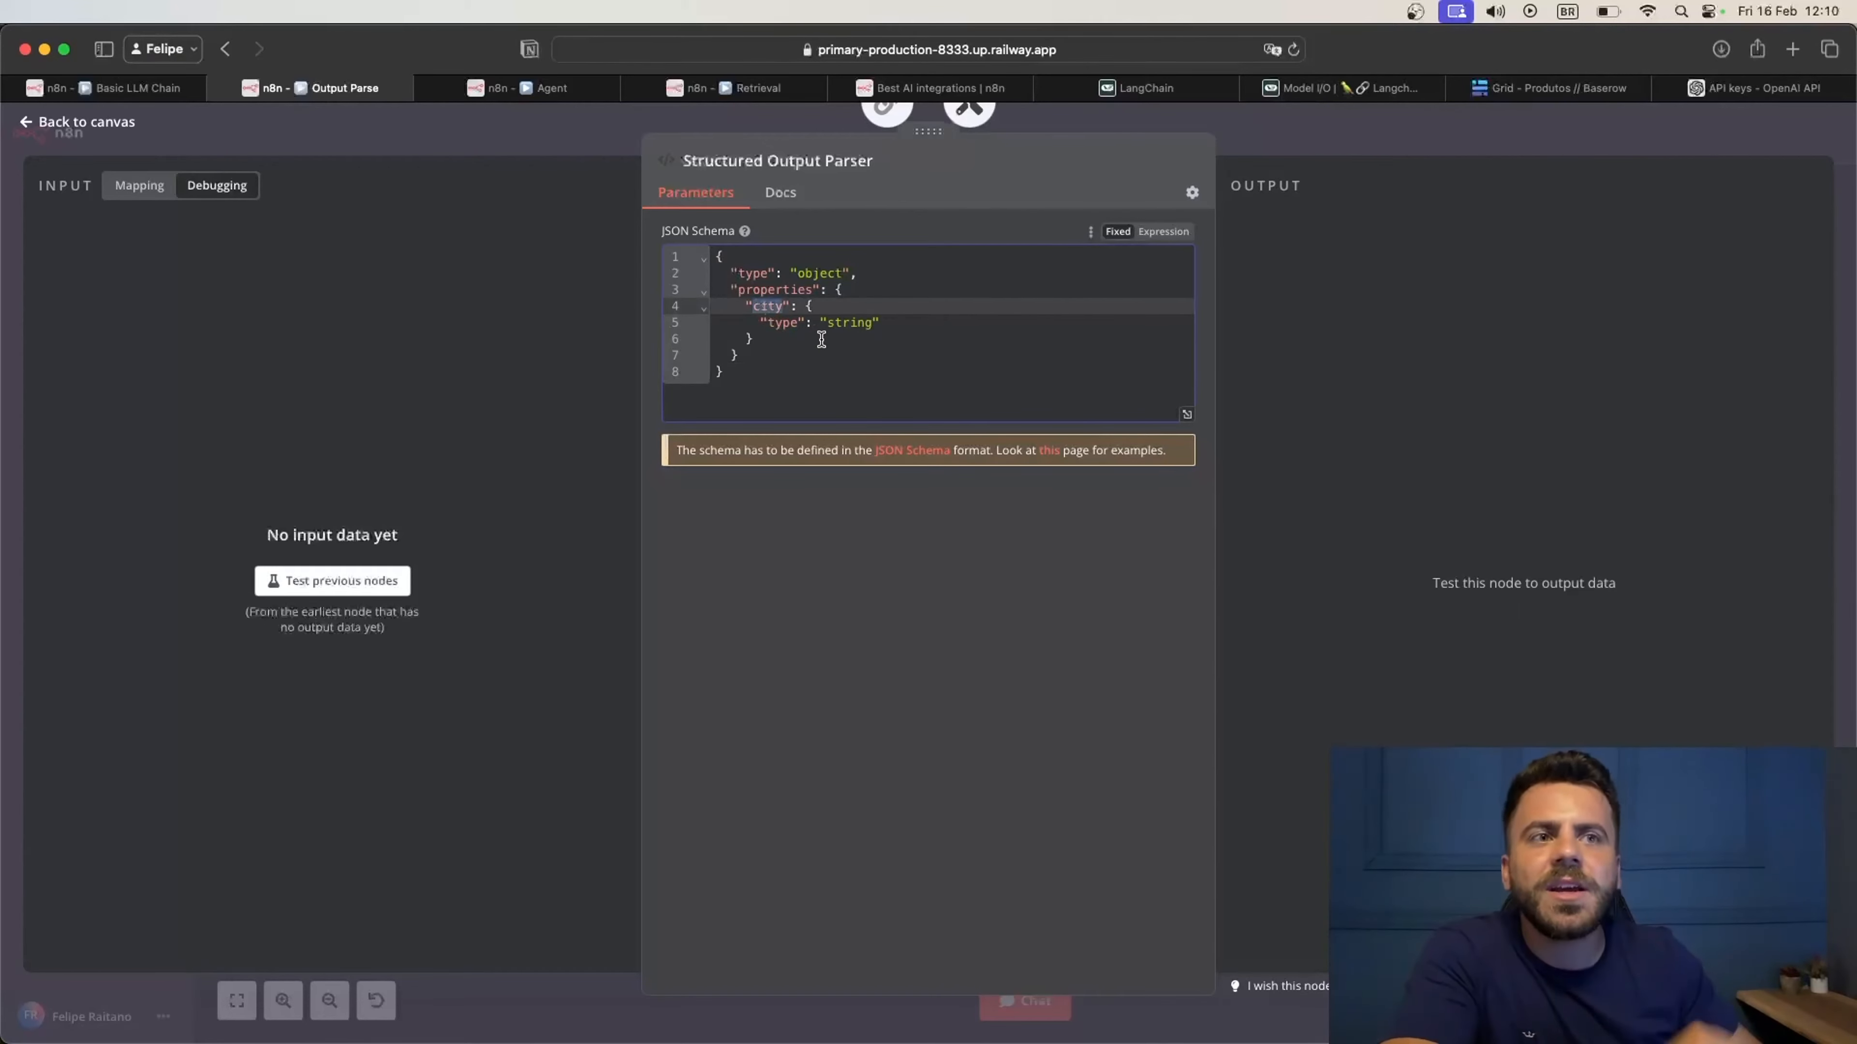
{"action": "double_click", "coordinate": [846, 327]}
{"action": "left_click", "coordinate": [845, 370]}
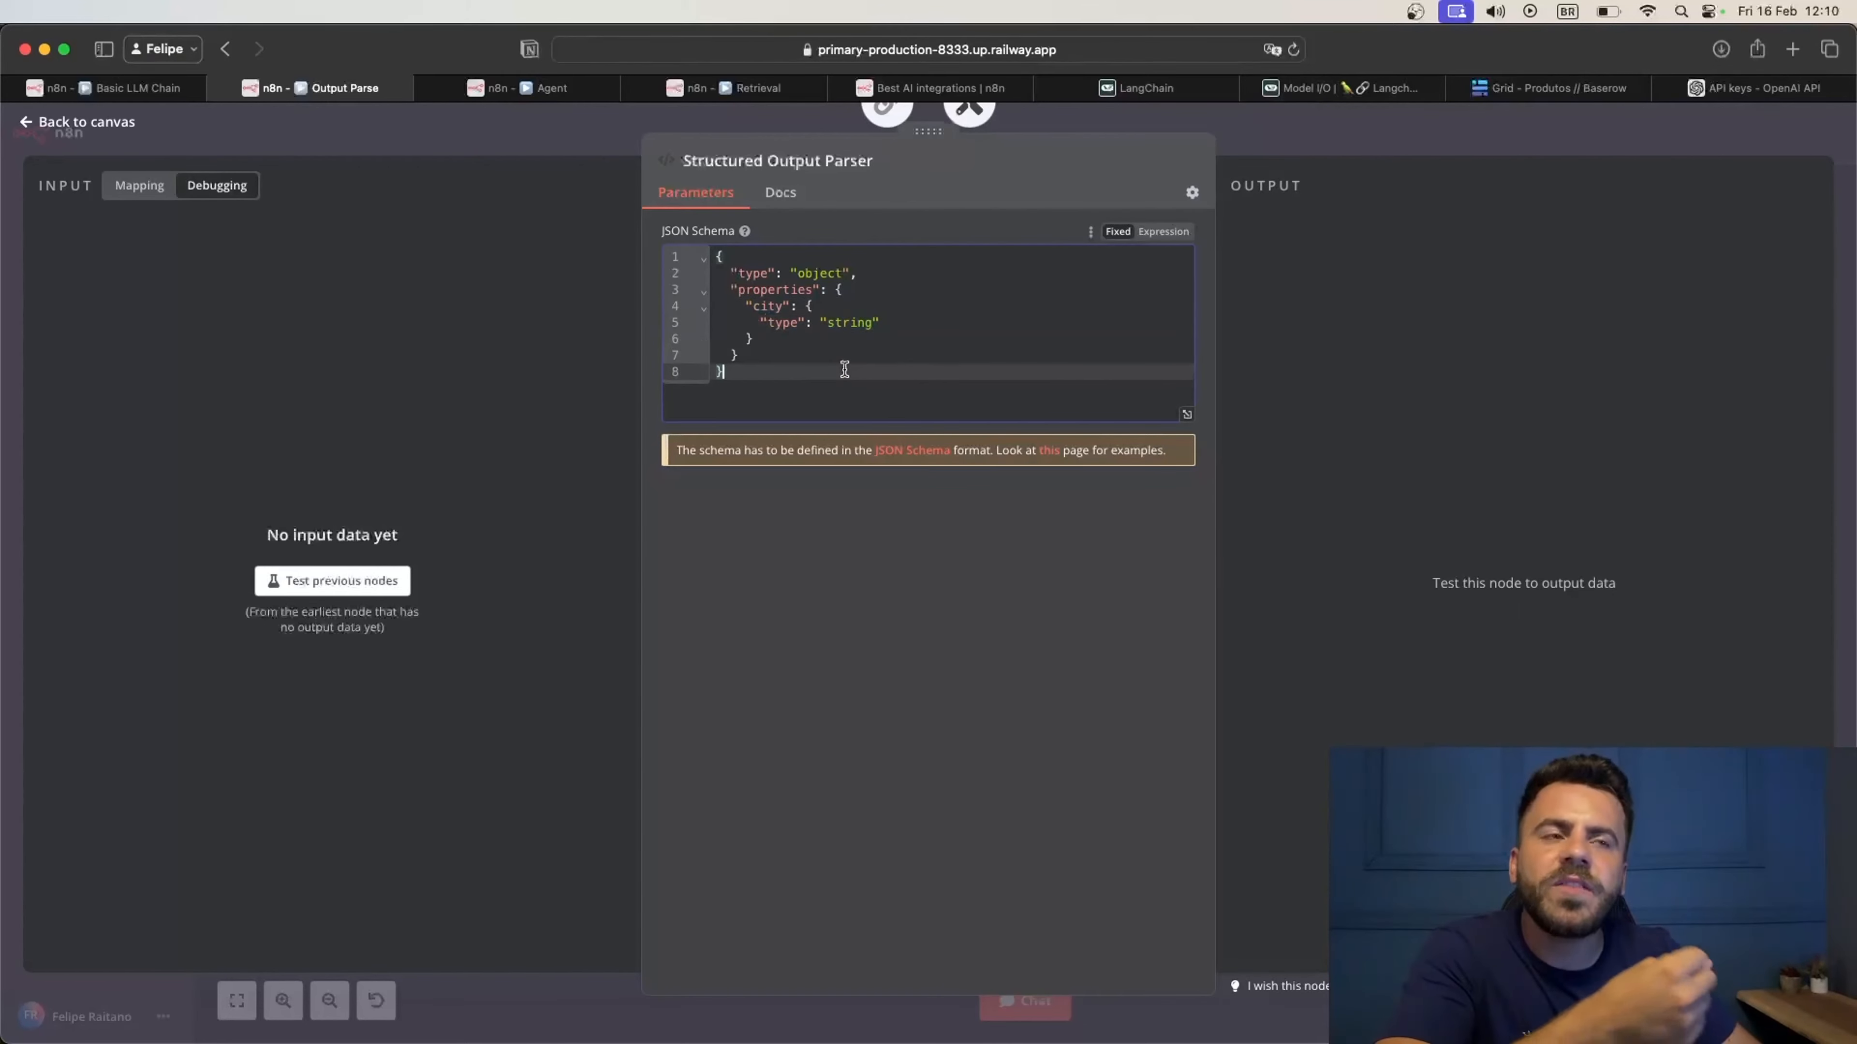
{"action": "left_click", "coordinate": [1310, 154]}
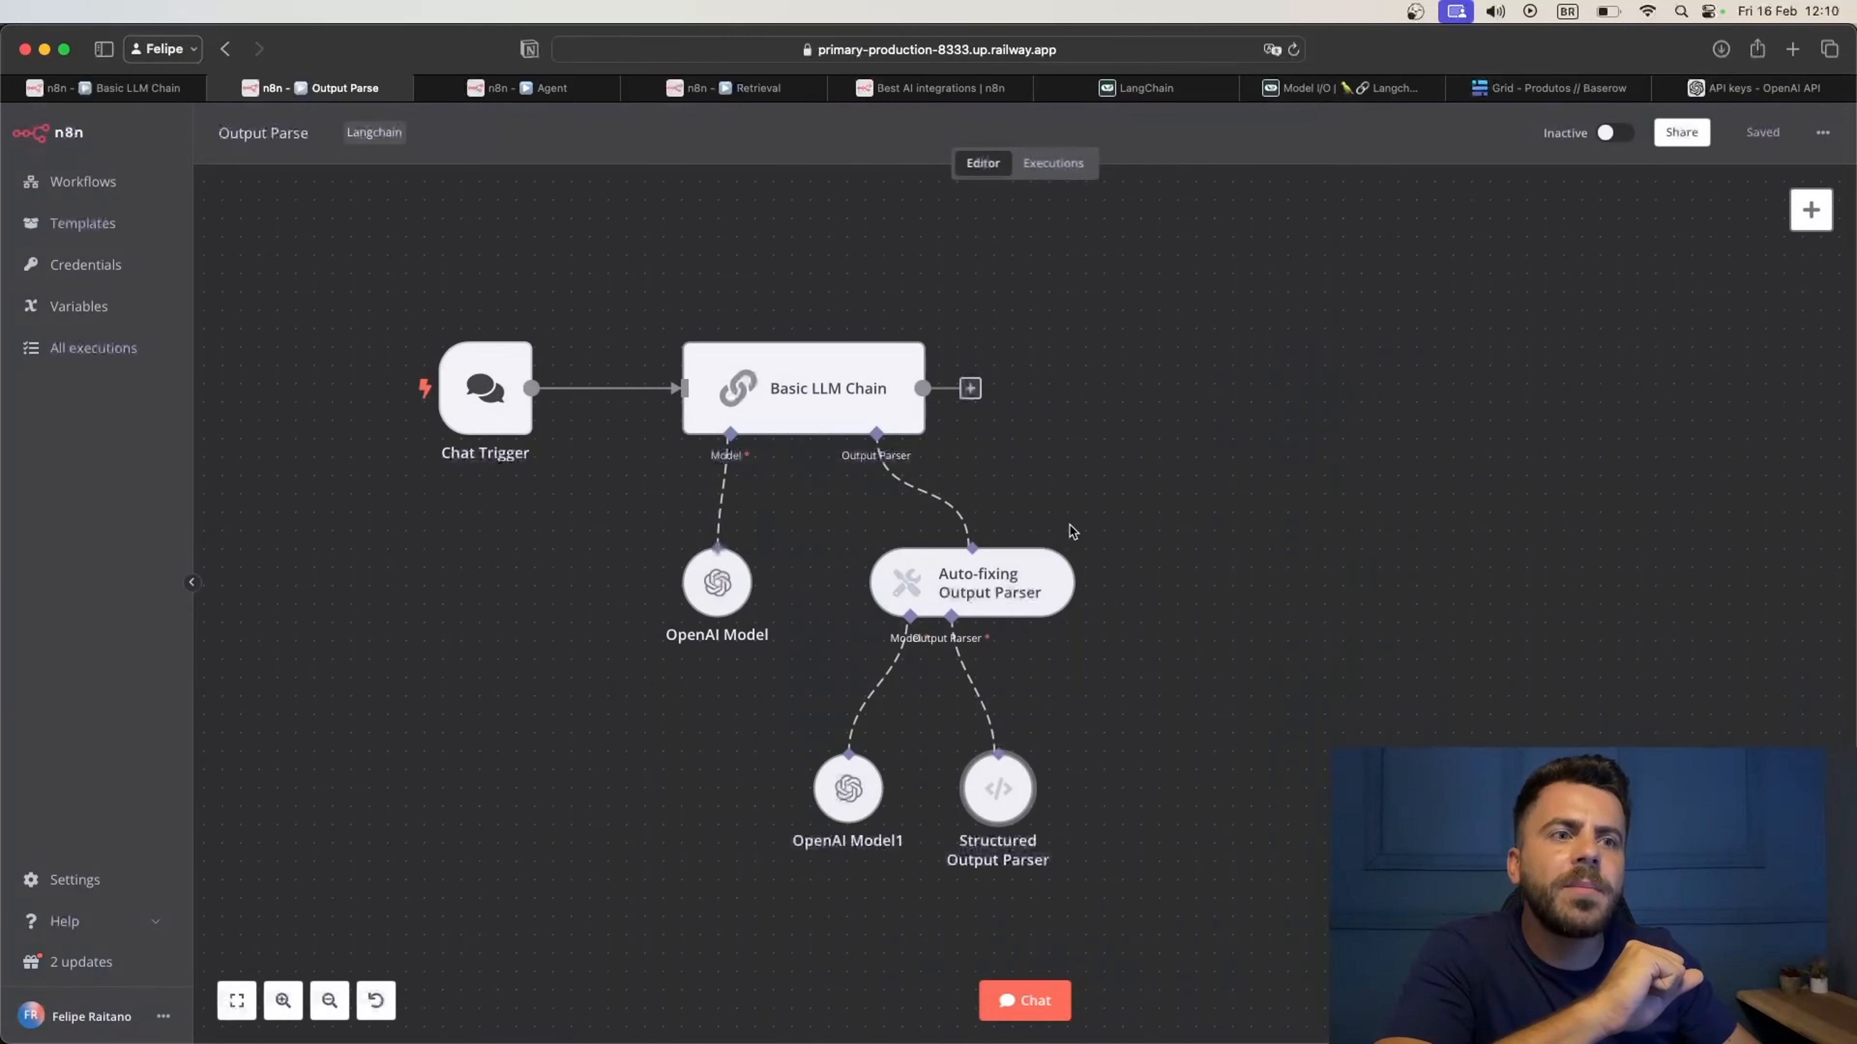
{"action": "double_click", "coordinate": [965, 566]}
{"action": "left_click", "coordinate": [1298, 151]}
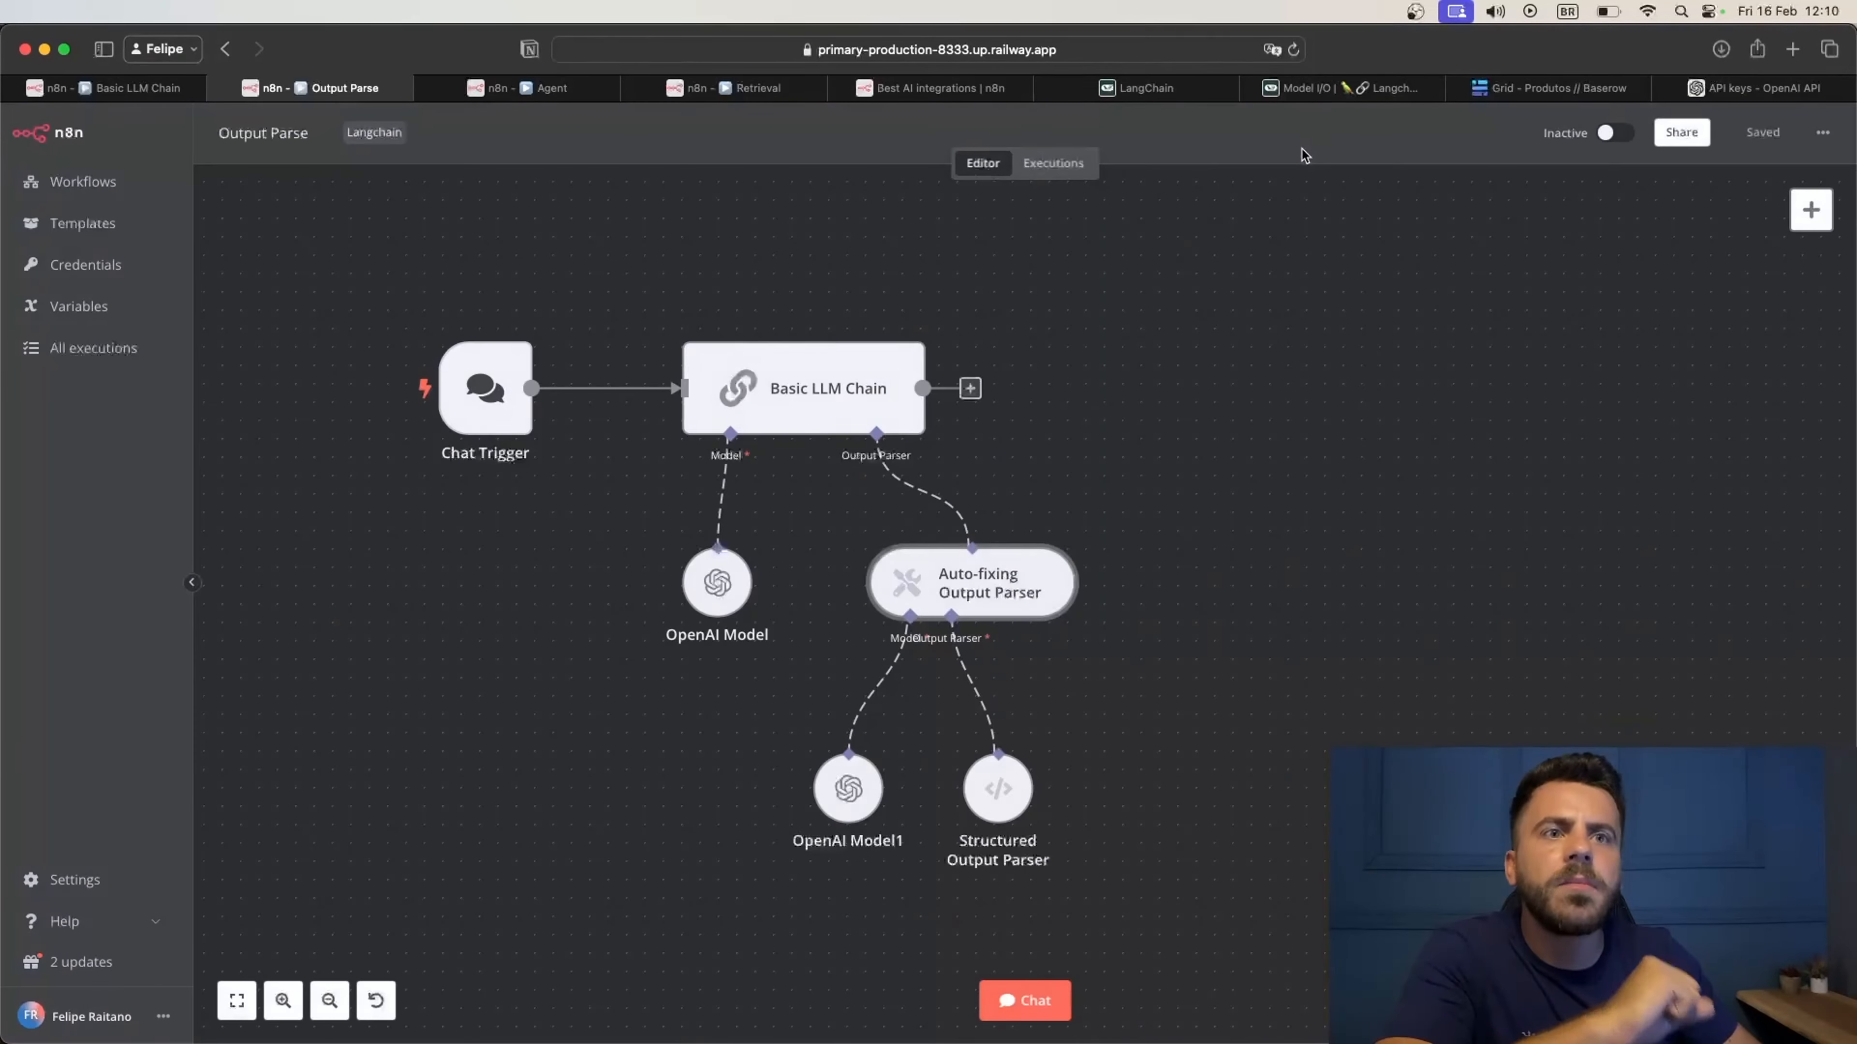
Test the Output Parse workflow by sending the chat message "Eu moro na cidade de Piracicaba"
{"action": "left_click", "coordinate": [1026, 1000]}
{"action": "left_click", "coordinate": [458, 759]}
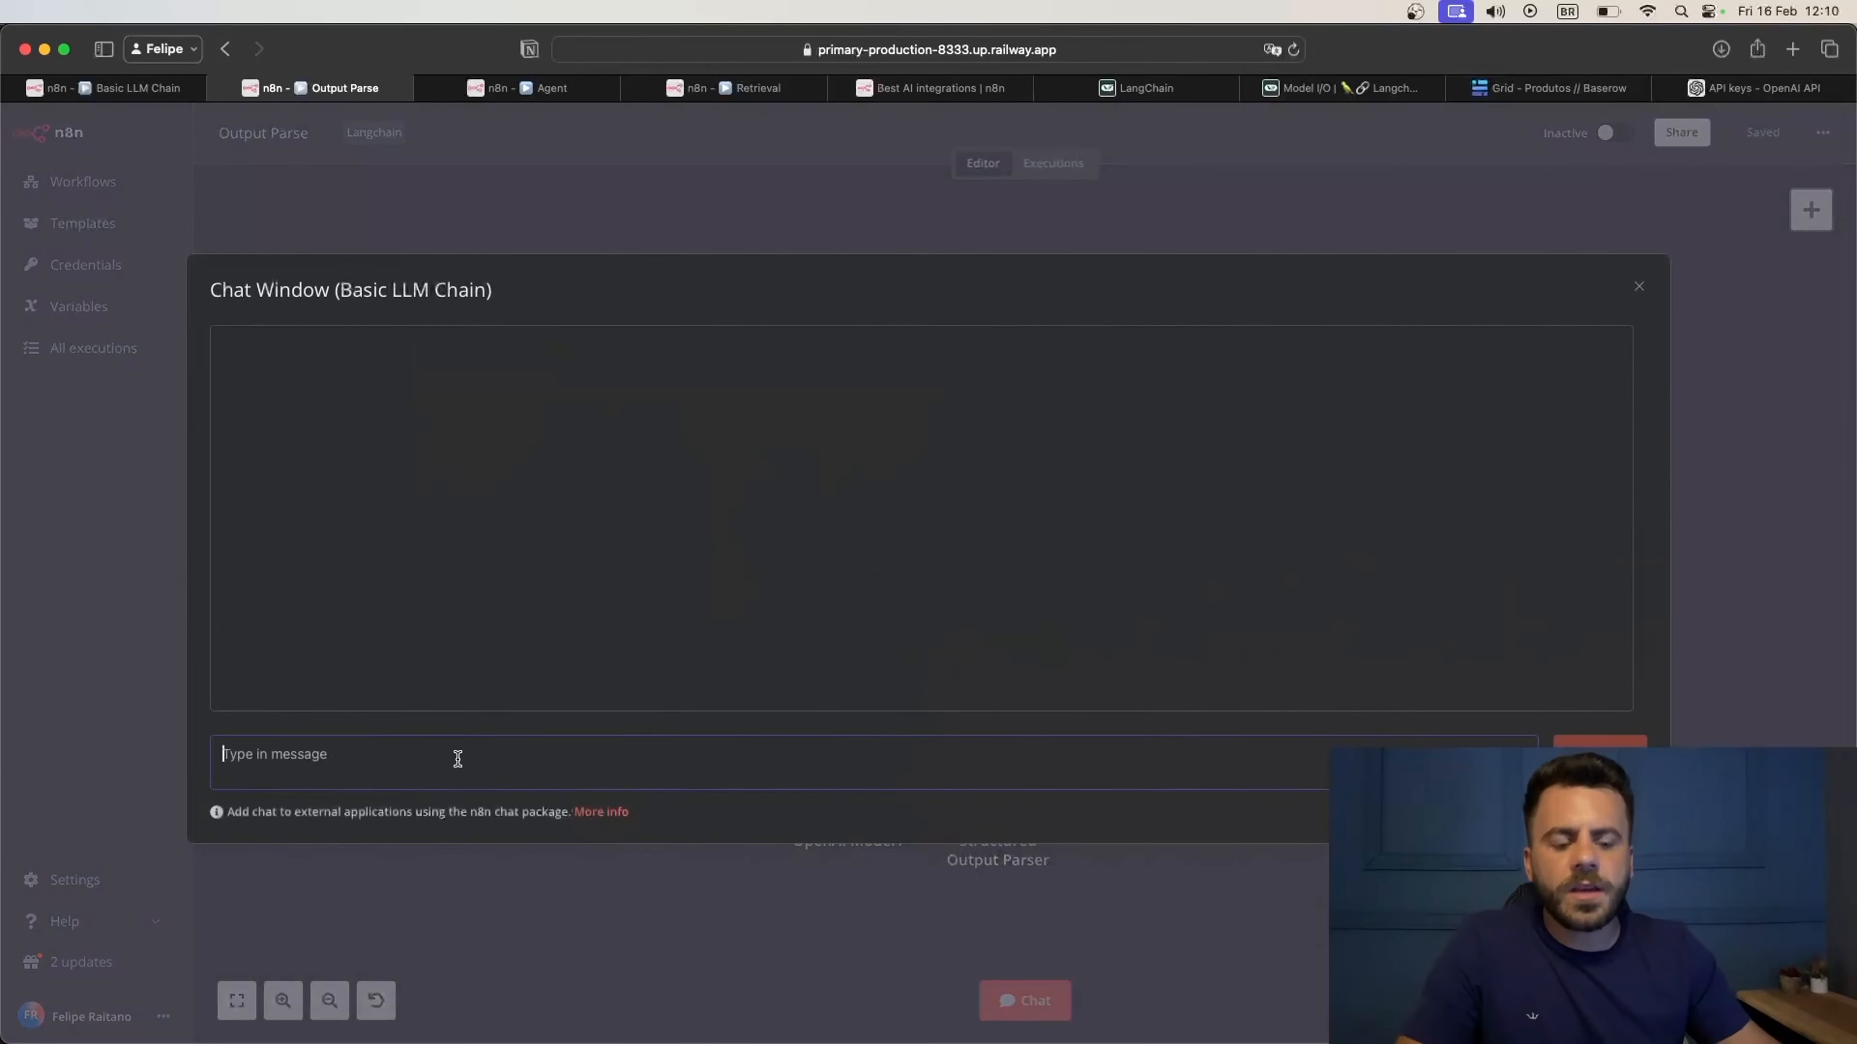
{"action": "type", "text": "M"}
{"action": "key", "text": "BackSpace"}
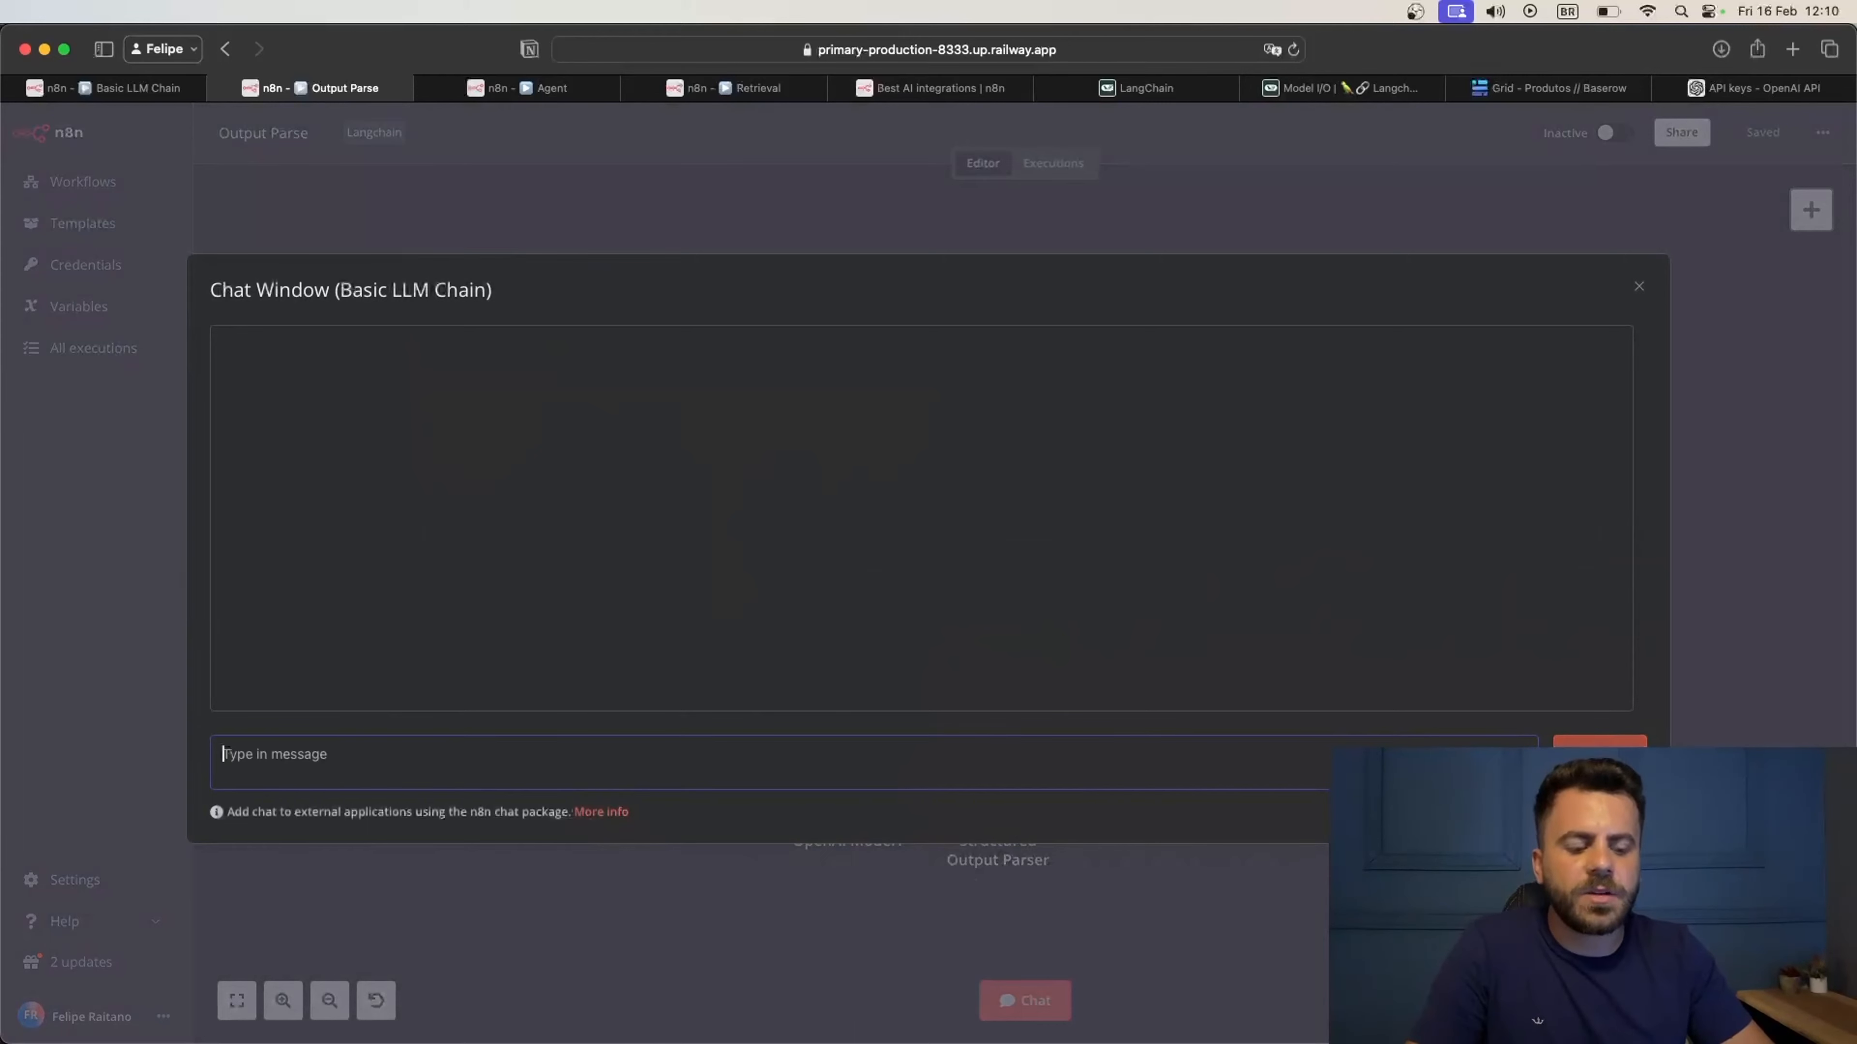
{"action": "type", "text": "Eu moro na cidade de Piracica"}
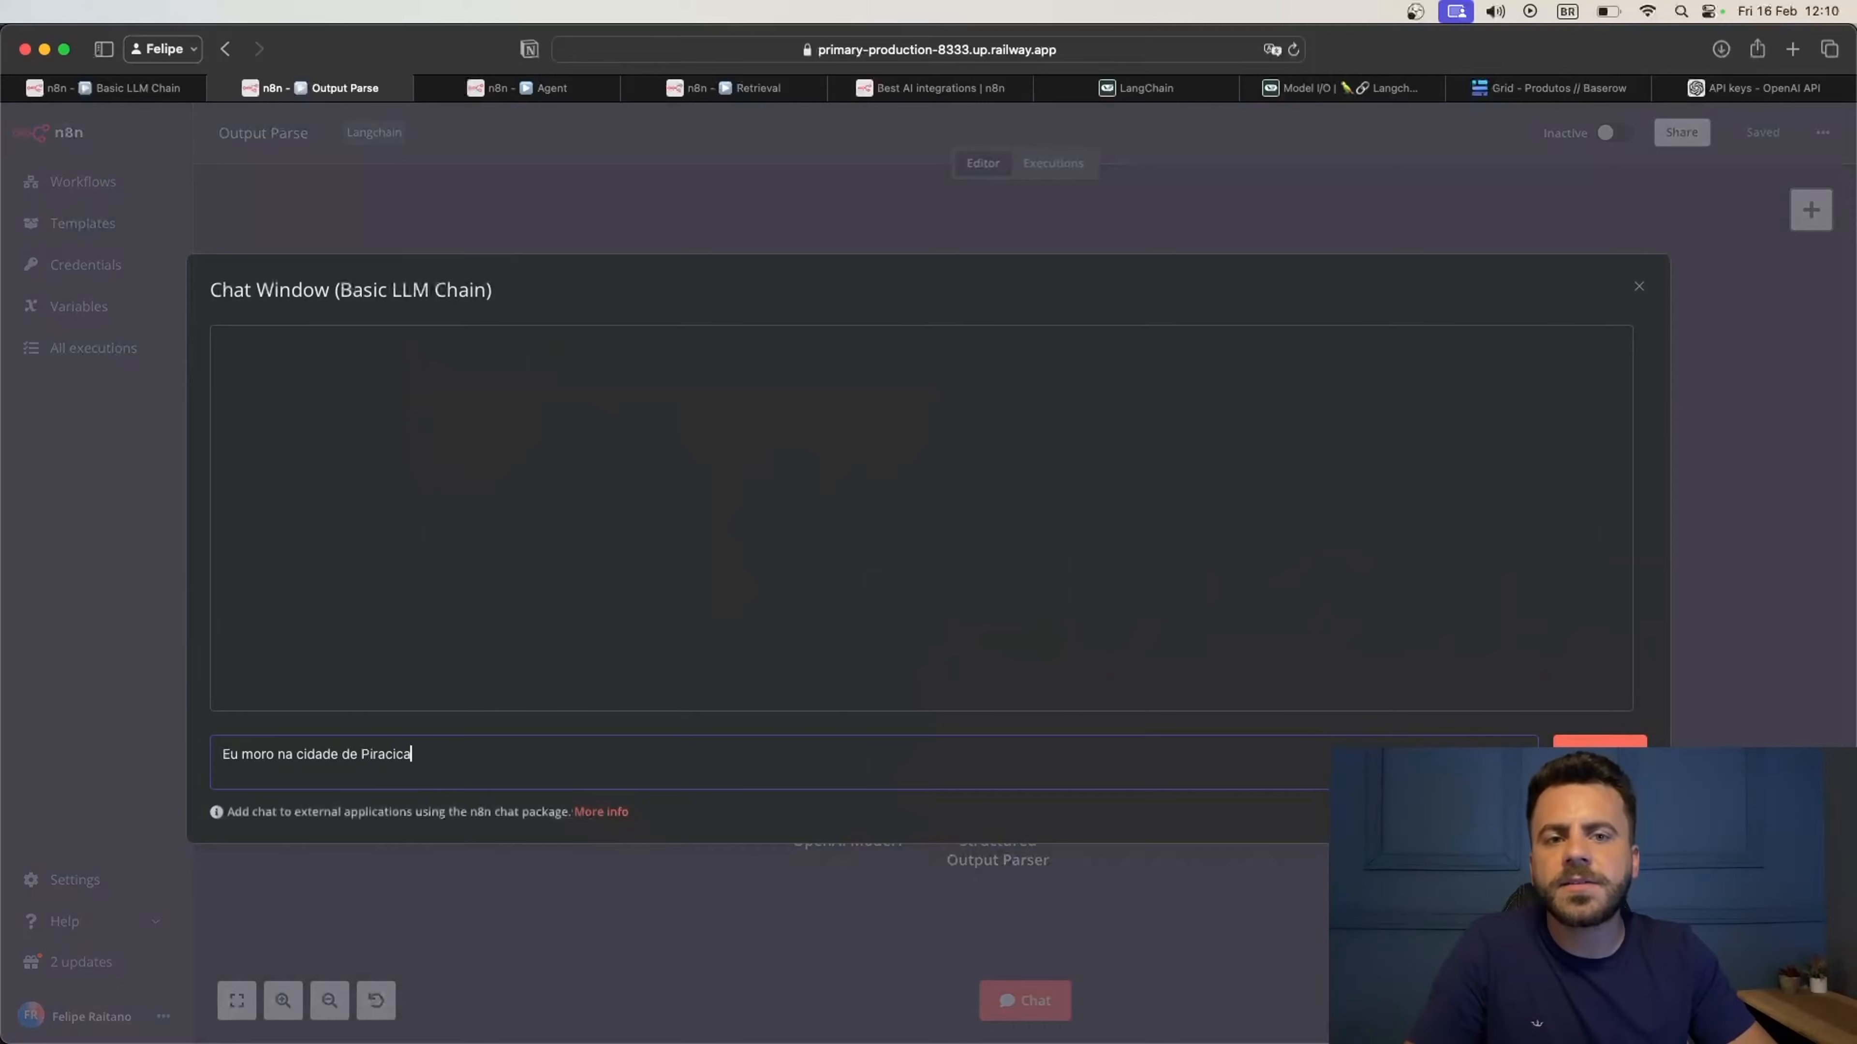
{"action": "type", "text": "ba"}
{"action": "key", "text": "Return"}
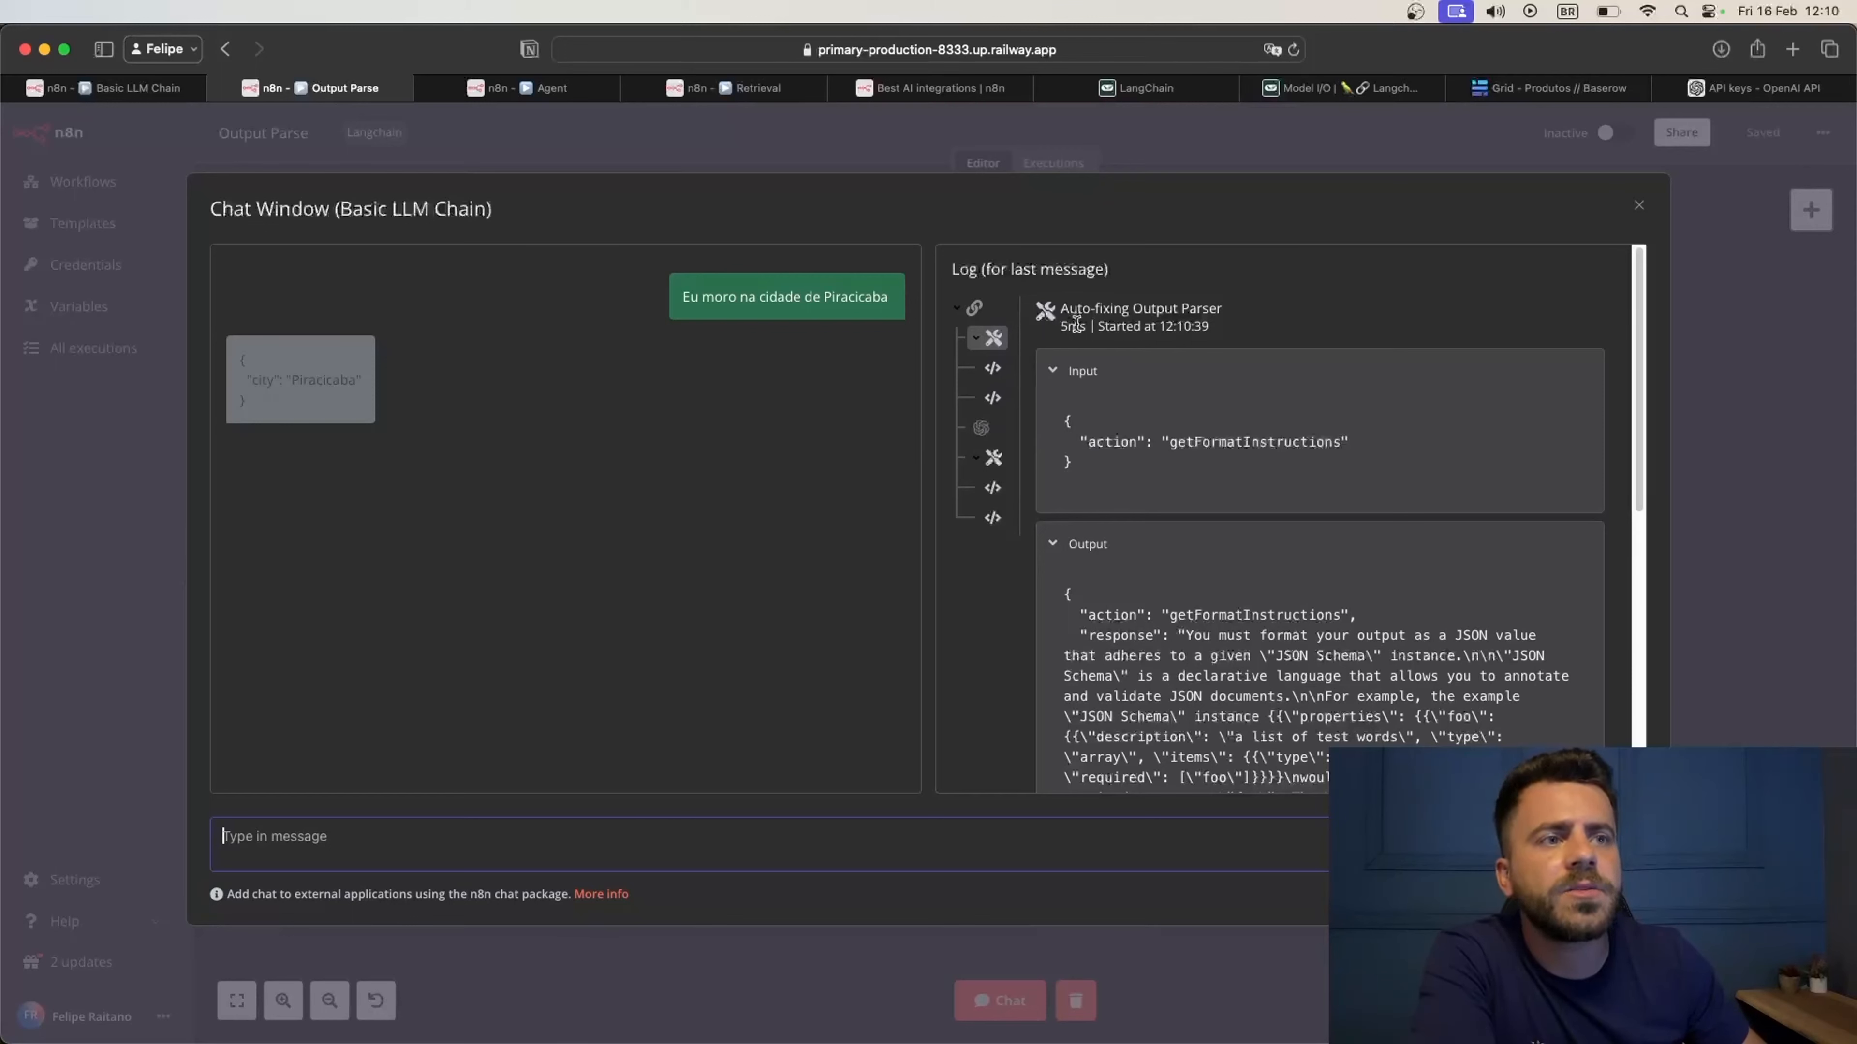
Examine the inputs and outputs of the Auto-fixing and Structured Output Parser runs in the chat log, and close the chat
{"action": "scroll", "coordinate": [1222, 447], "scroll_direction": "down", "scroll_amount": 3}
{"action": "scroll", "coordinate": [1273, 480], "scroll_direction": "up", "scroll_amount": 3}
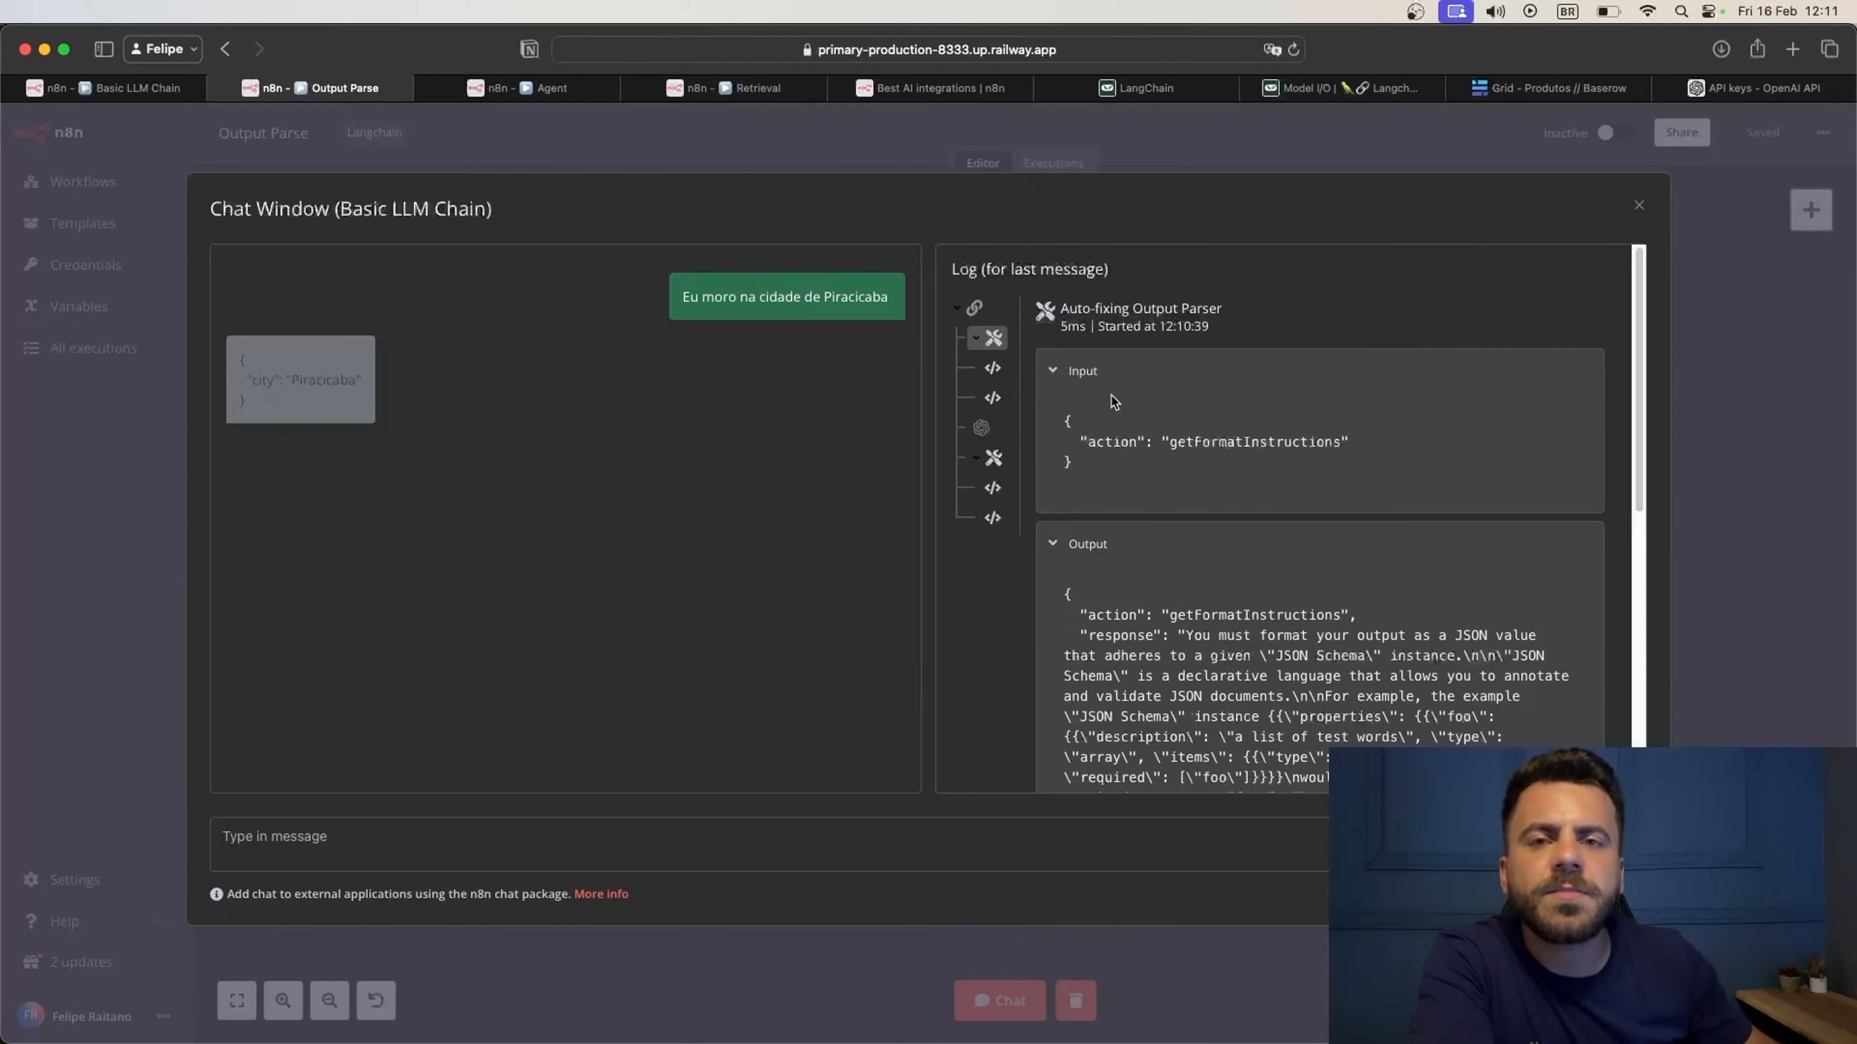
{"action": "double_click", "coordinate": [1124, 444]}
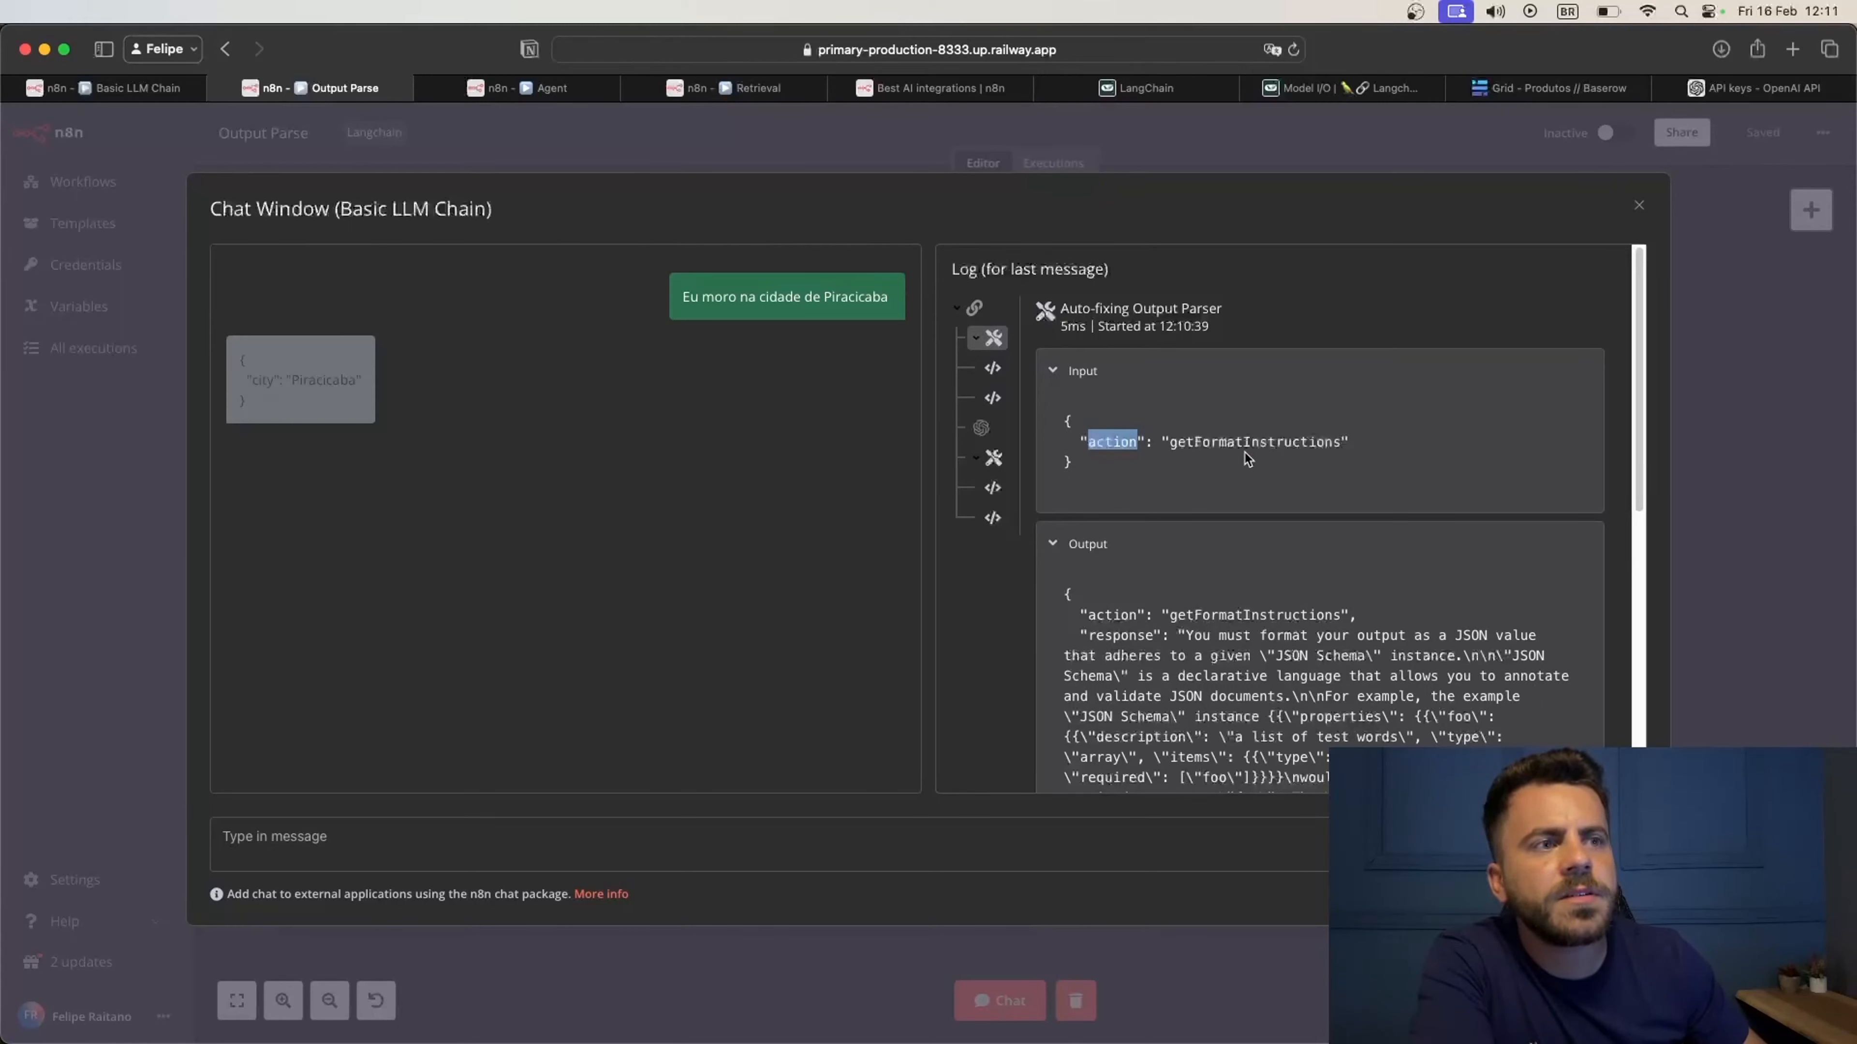
{"action": "scroll", "coordinate": [1330, 465], "scroll_direction": "down", "scroll_amount": 1}
{"action": "scroll", "coordinate": [1330, 465], "scroll_direction": "down", "scroll_amount": 3}
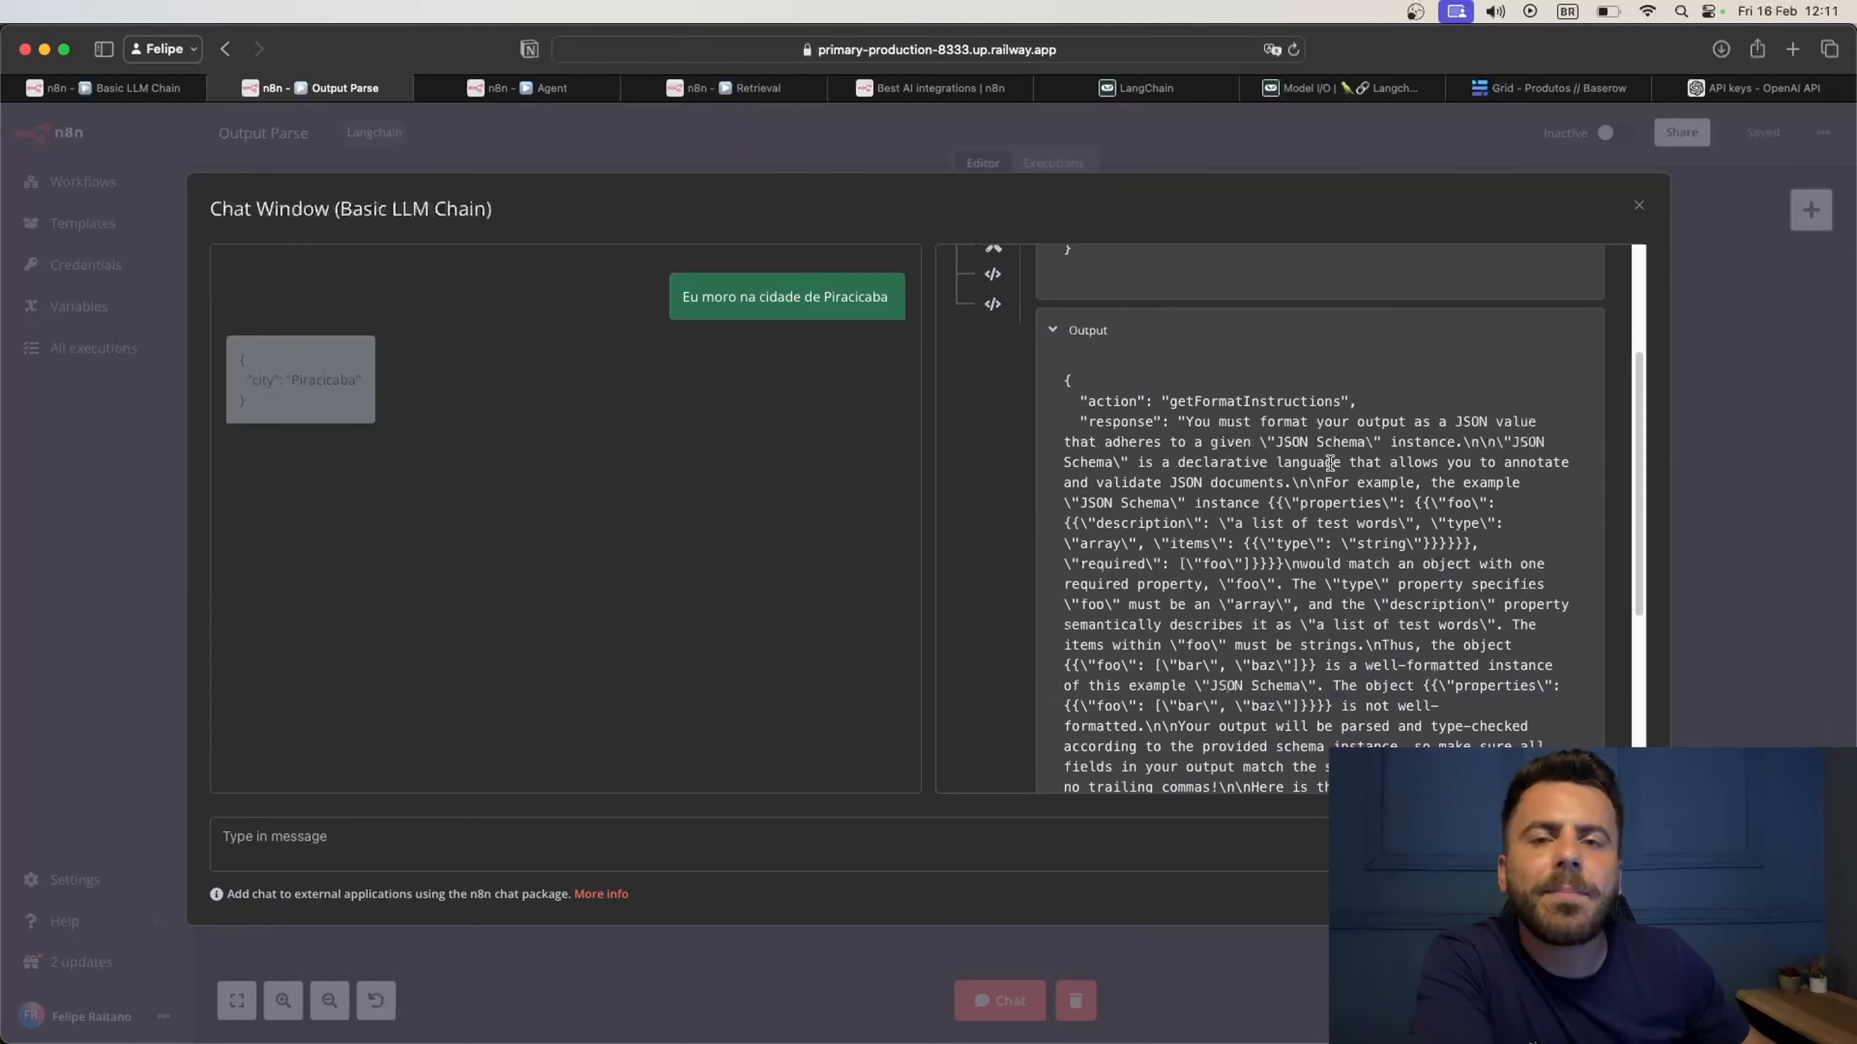
{"action": "scroll", "coordinate": [1330, 462], "scroll_direction": "up", "scroll_amount": 3}
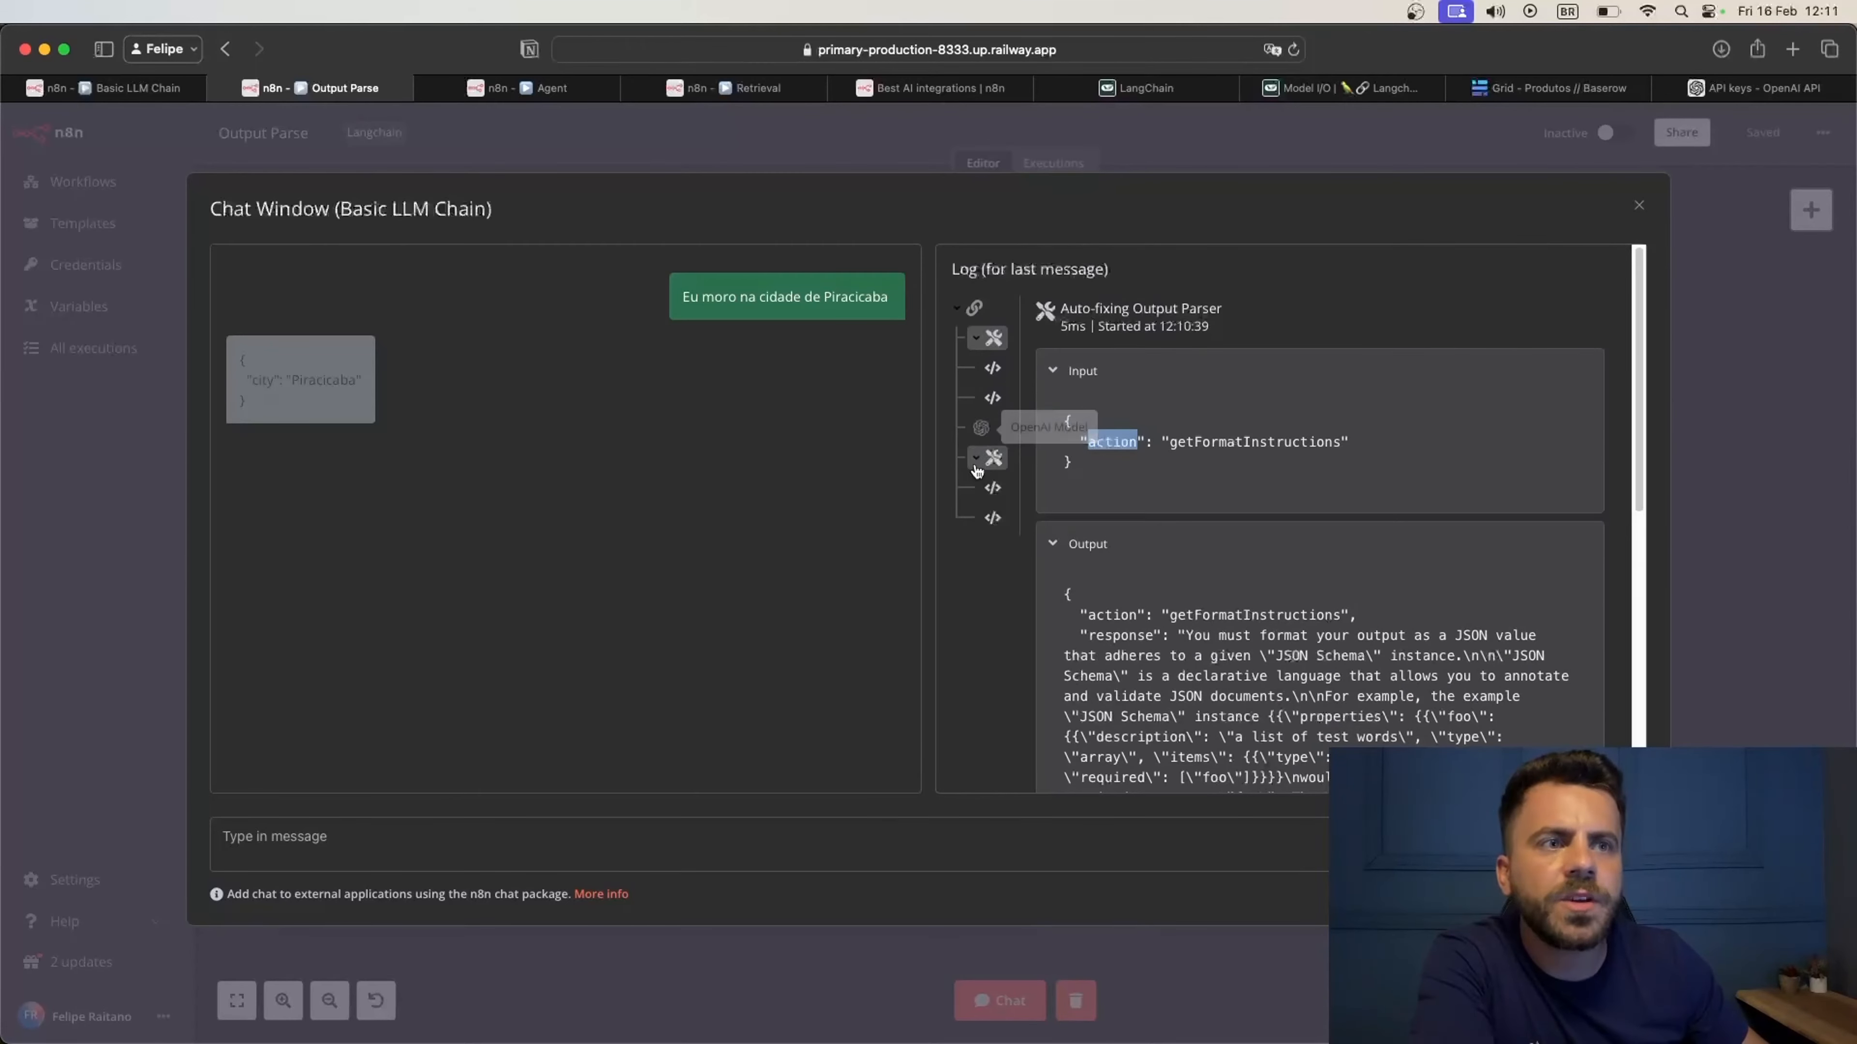
{"action": "left_click", "coordinate": [989, 458]}
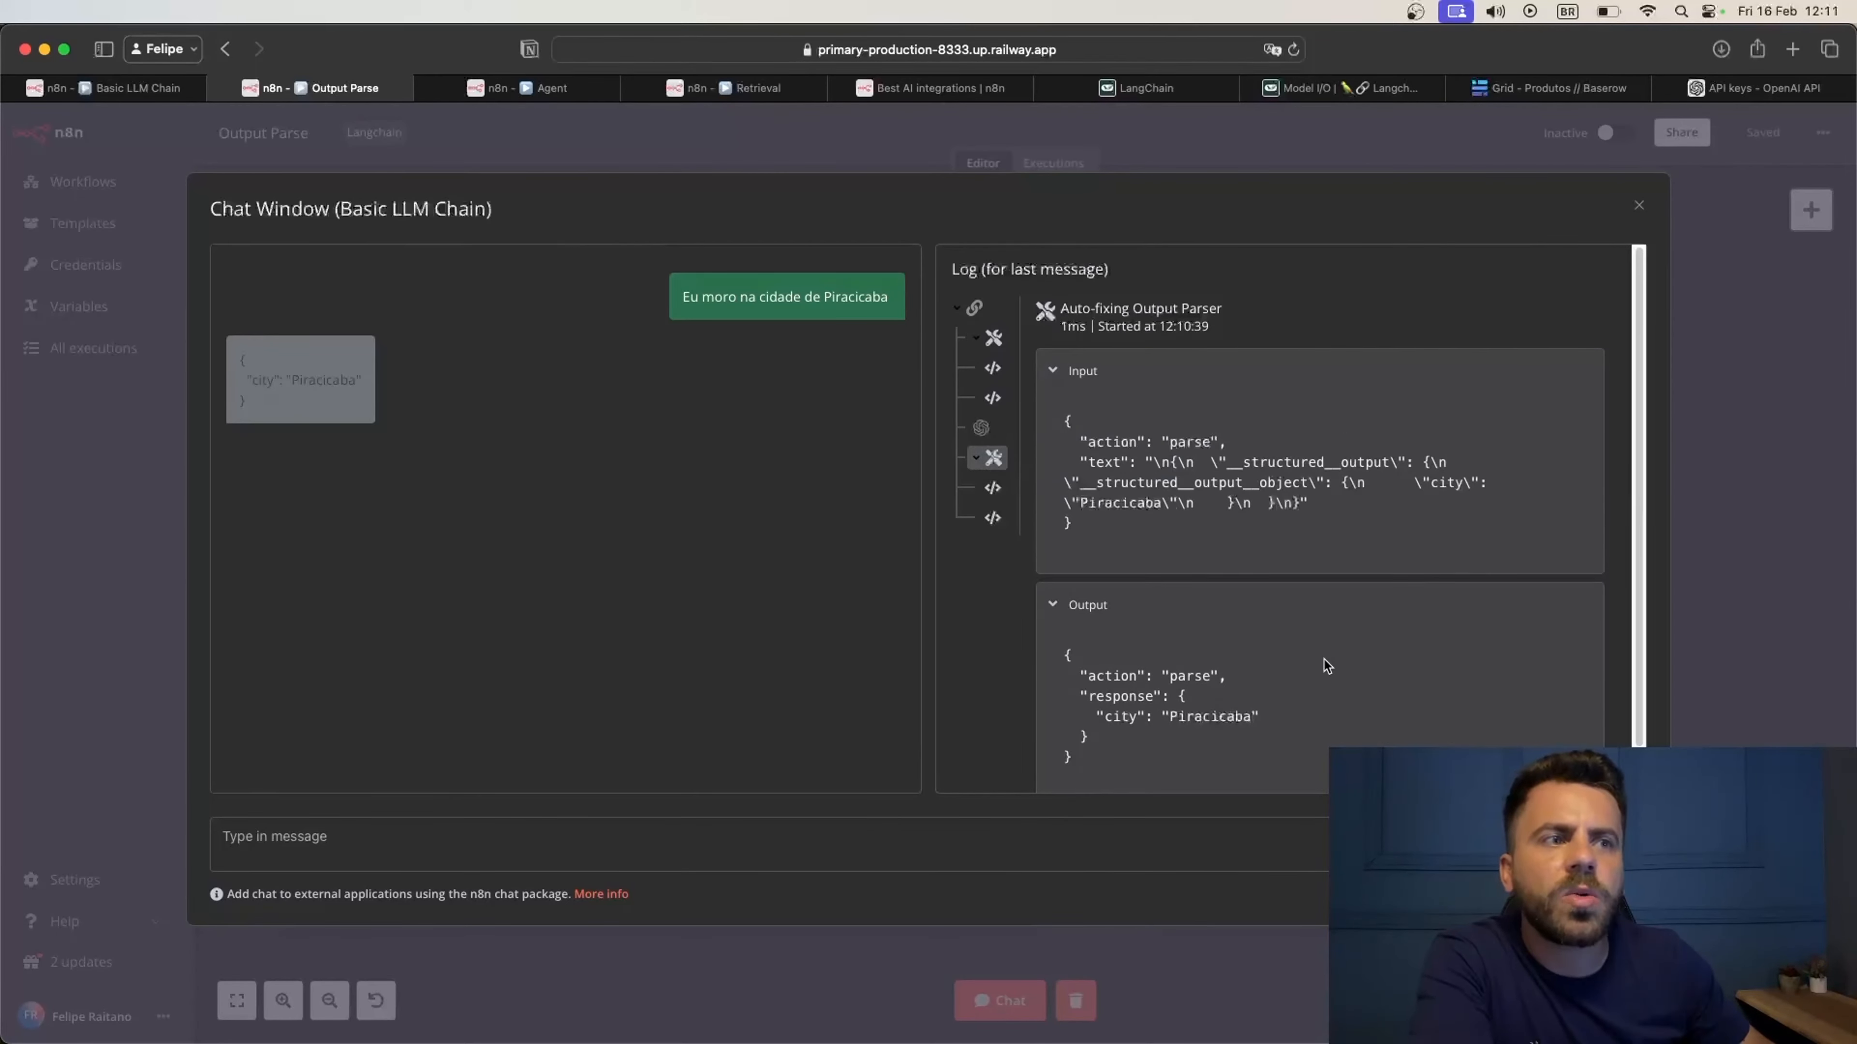
{"action": "double_click", "coordinate": [1217, 716]}
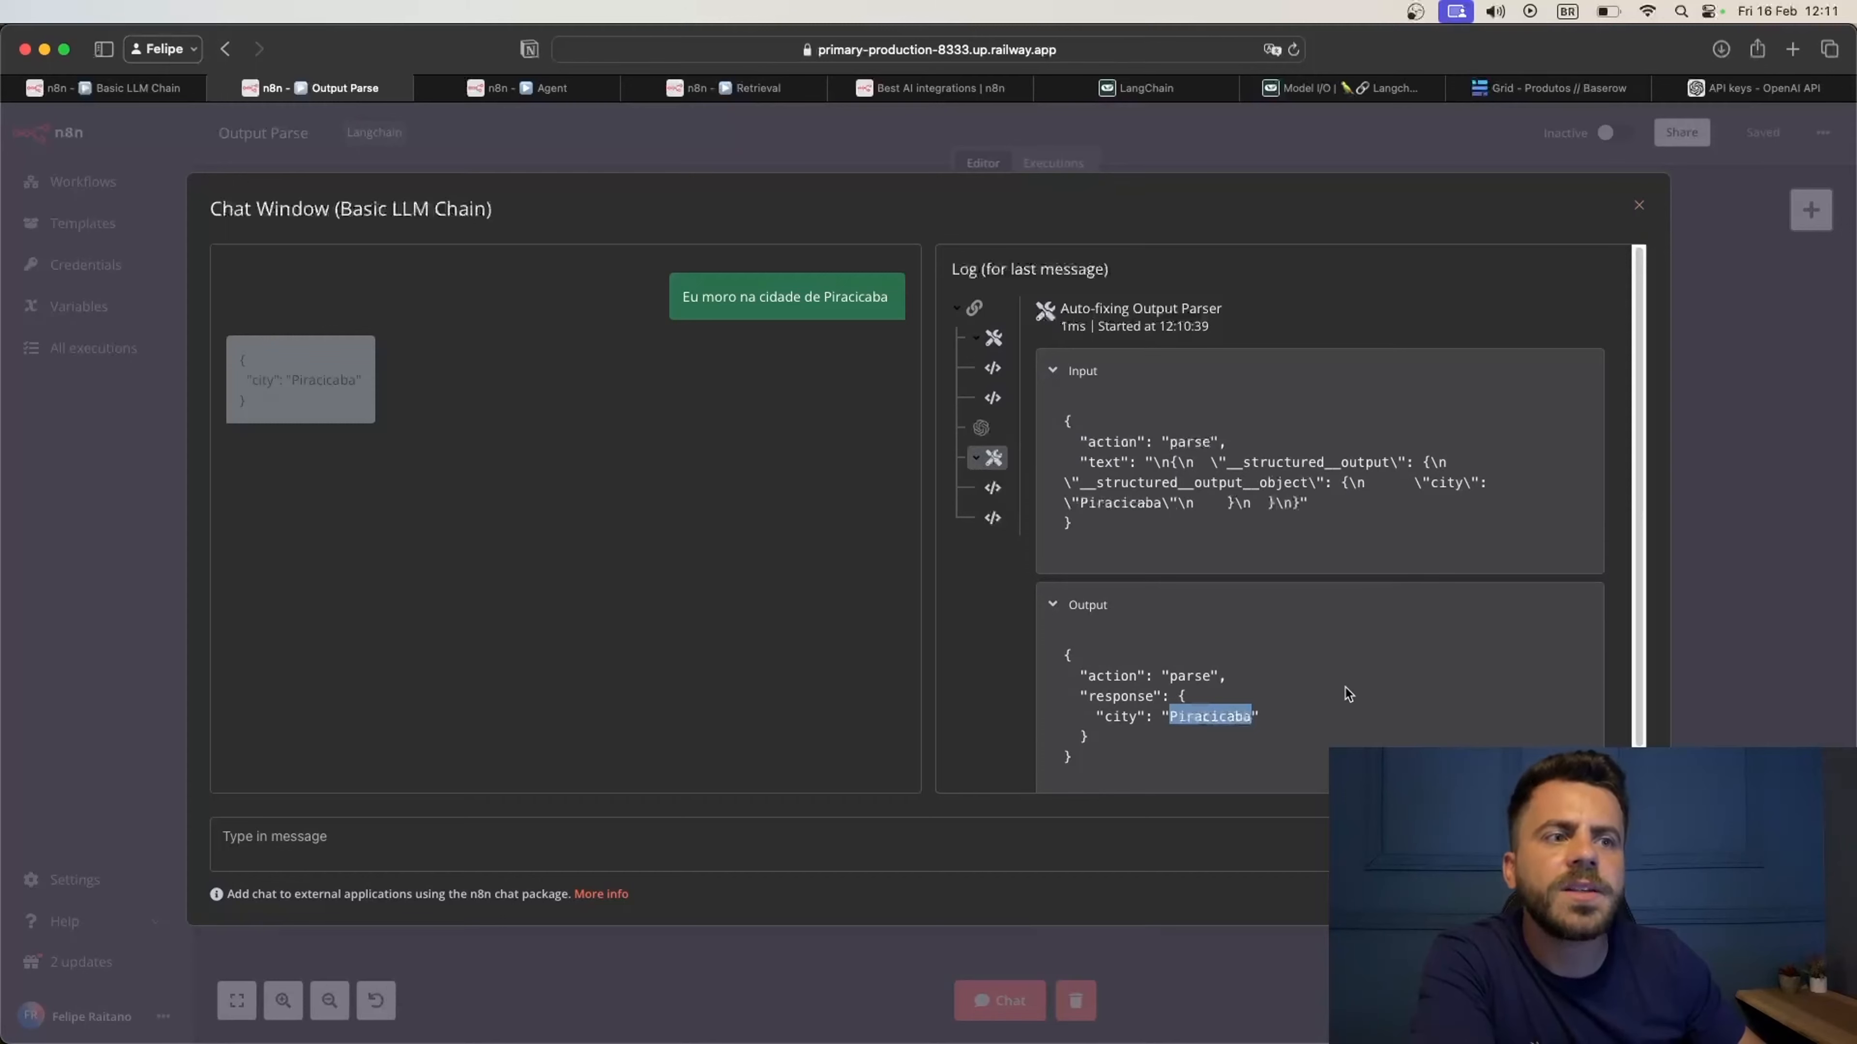
{"action": "scroll", "coordinate": [1348, 695], "scroll_direction": "down", "scroll_amount": 1}
{"action": "left_click", "coordinate": [992, 479]}
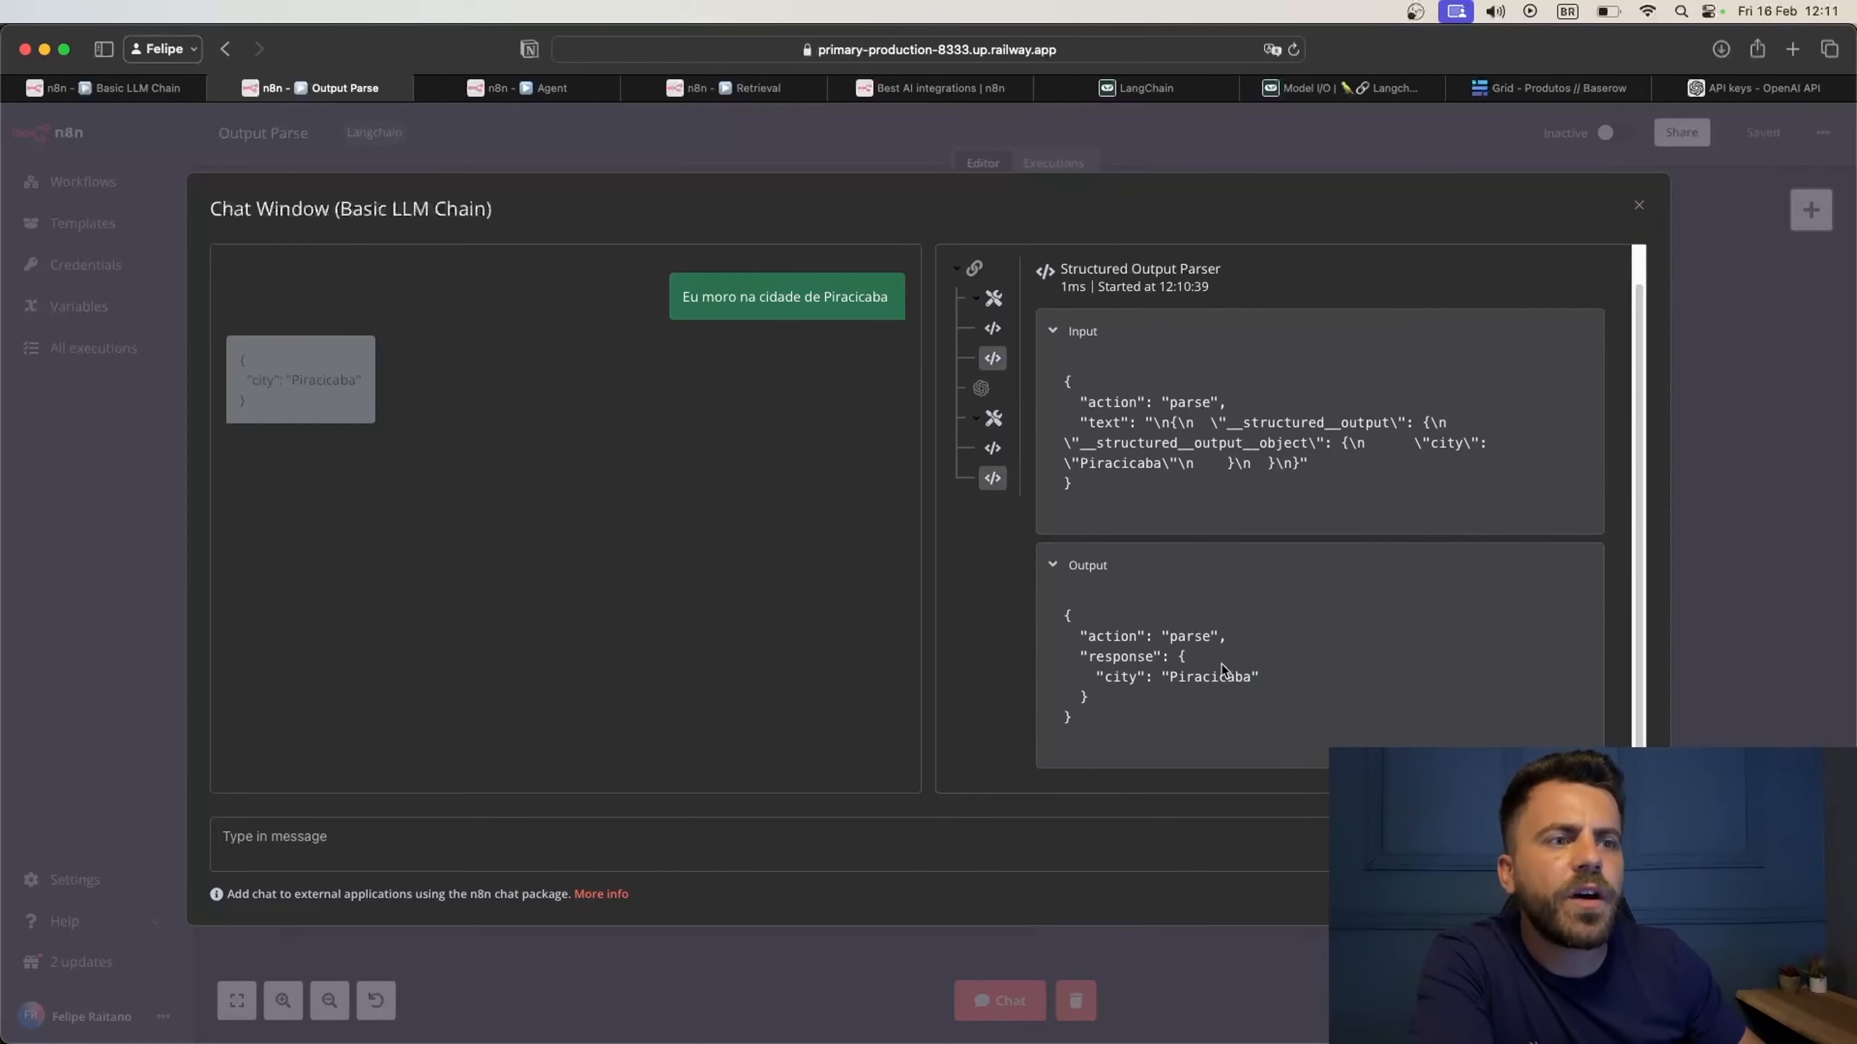
{"action": "scroll", "coordinate": [1623, 281], "scroll_direction": "down", "scroll_amount": 1}
{"action": "left_click", "coordinate": [1639, 208]}
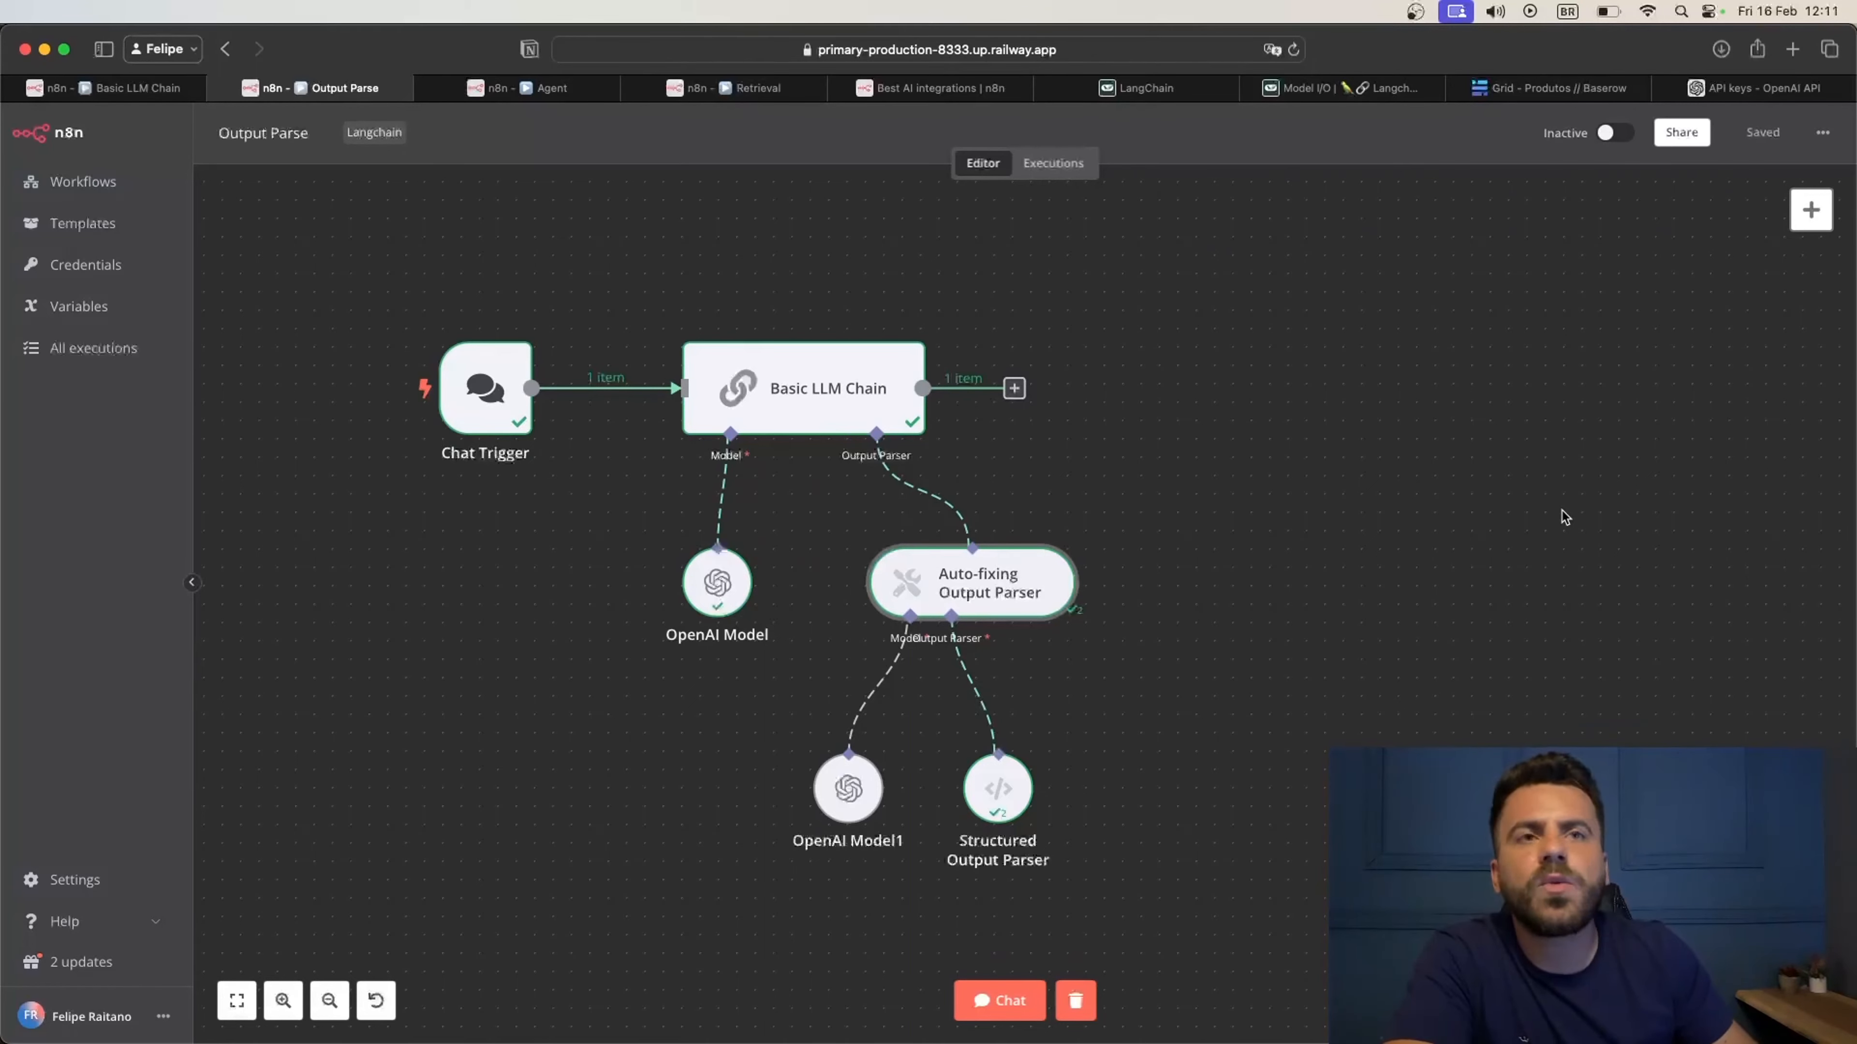
In the Agent workflow, move the Chat Trigger farther from the AI Agent and check the Window Buffer Memory's session and context settings
{"action": "left_click", "coordinate": [552, 88]}
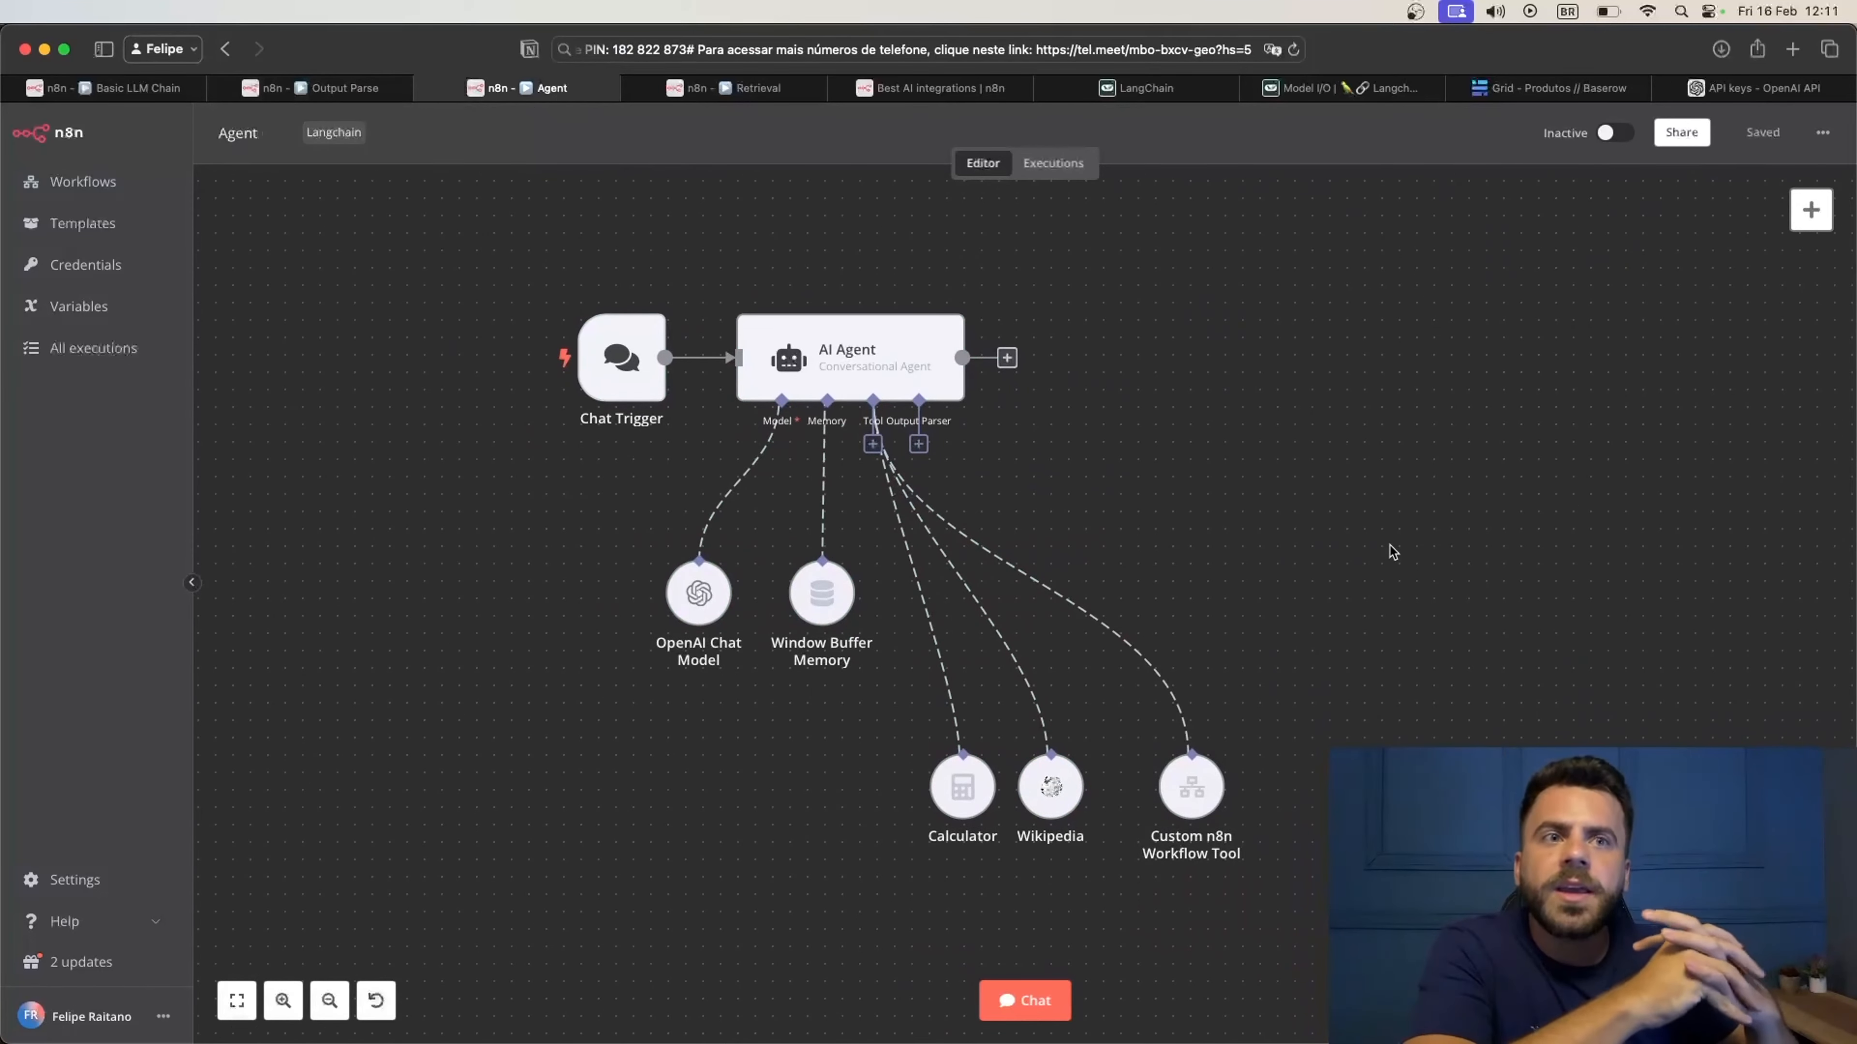
{"action": "left_click_drag", "start_coordinate": [647, 379], "coordinate": [524, 379]}
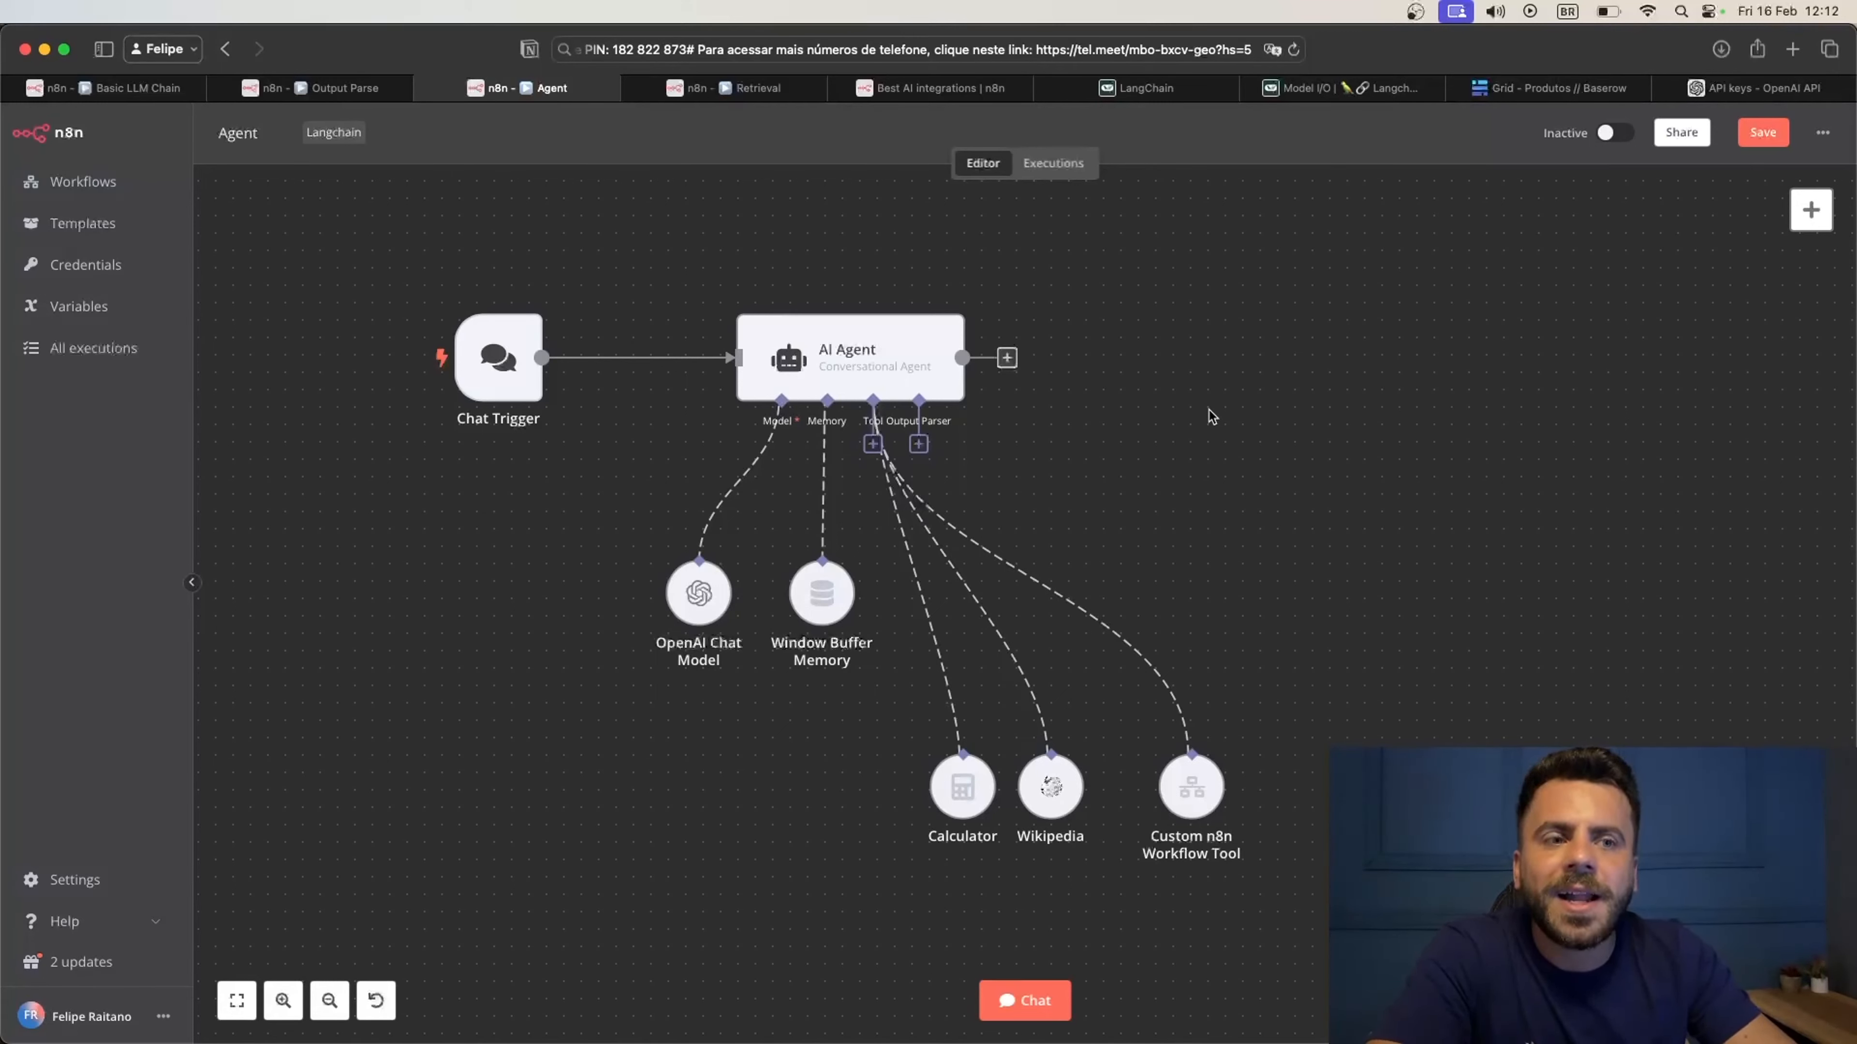
{"action": "double_click", "coordinate": [822, 593]}
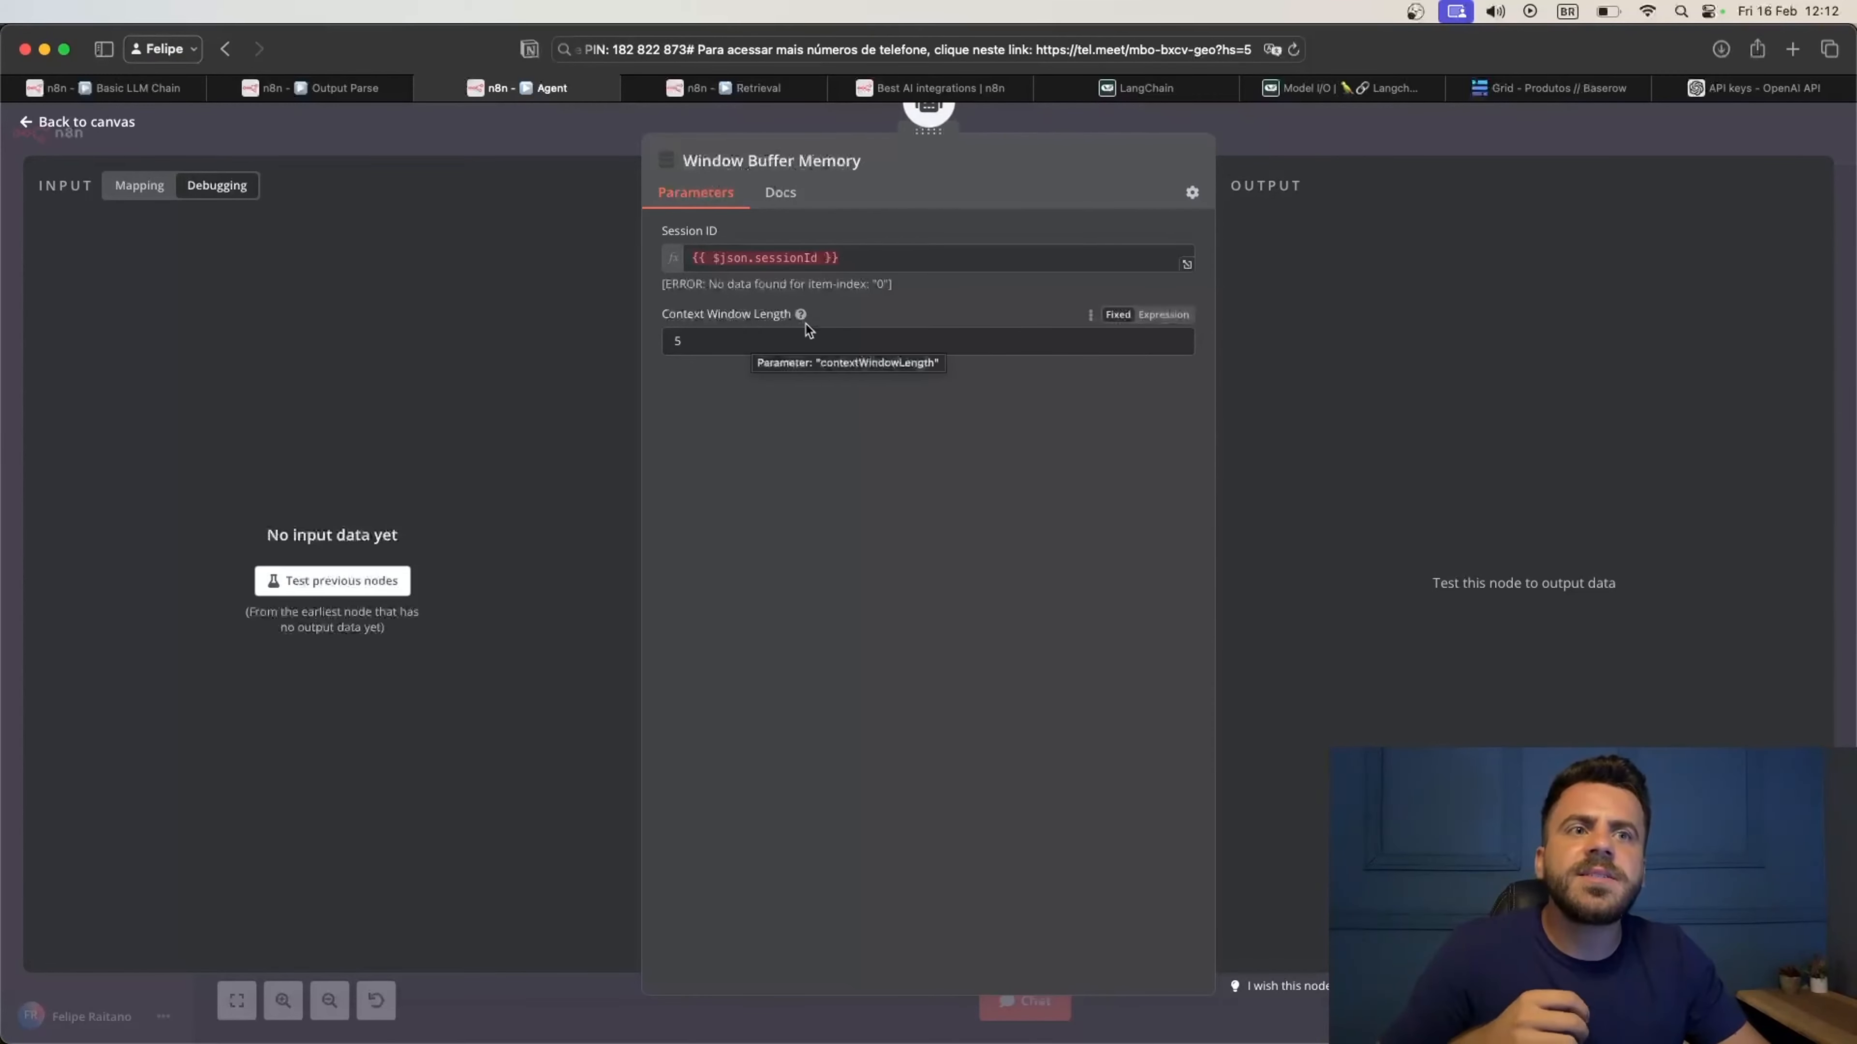
{"action": "key", "text": "Escape"}
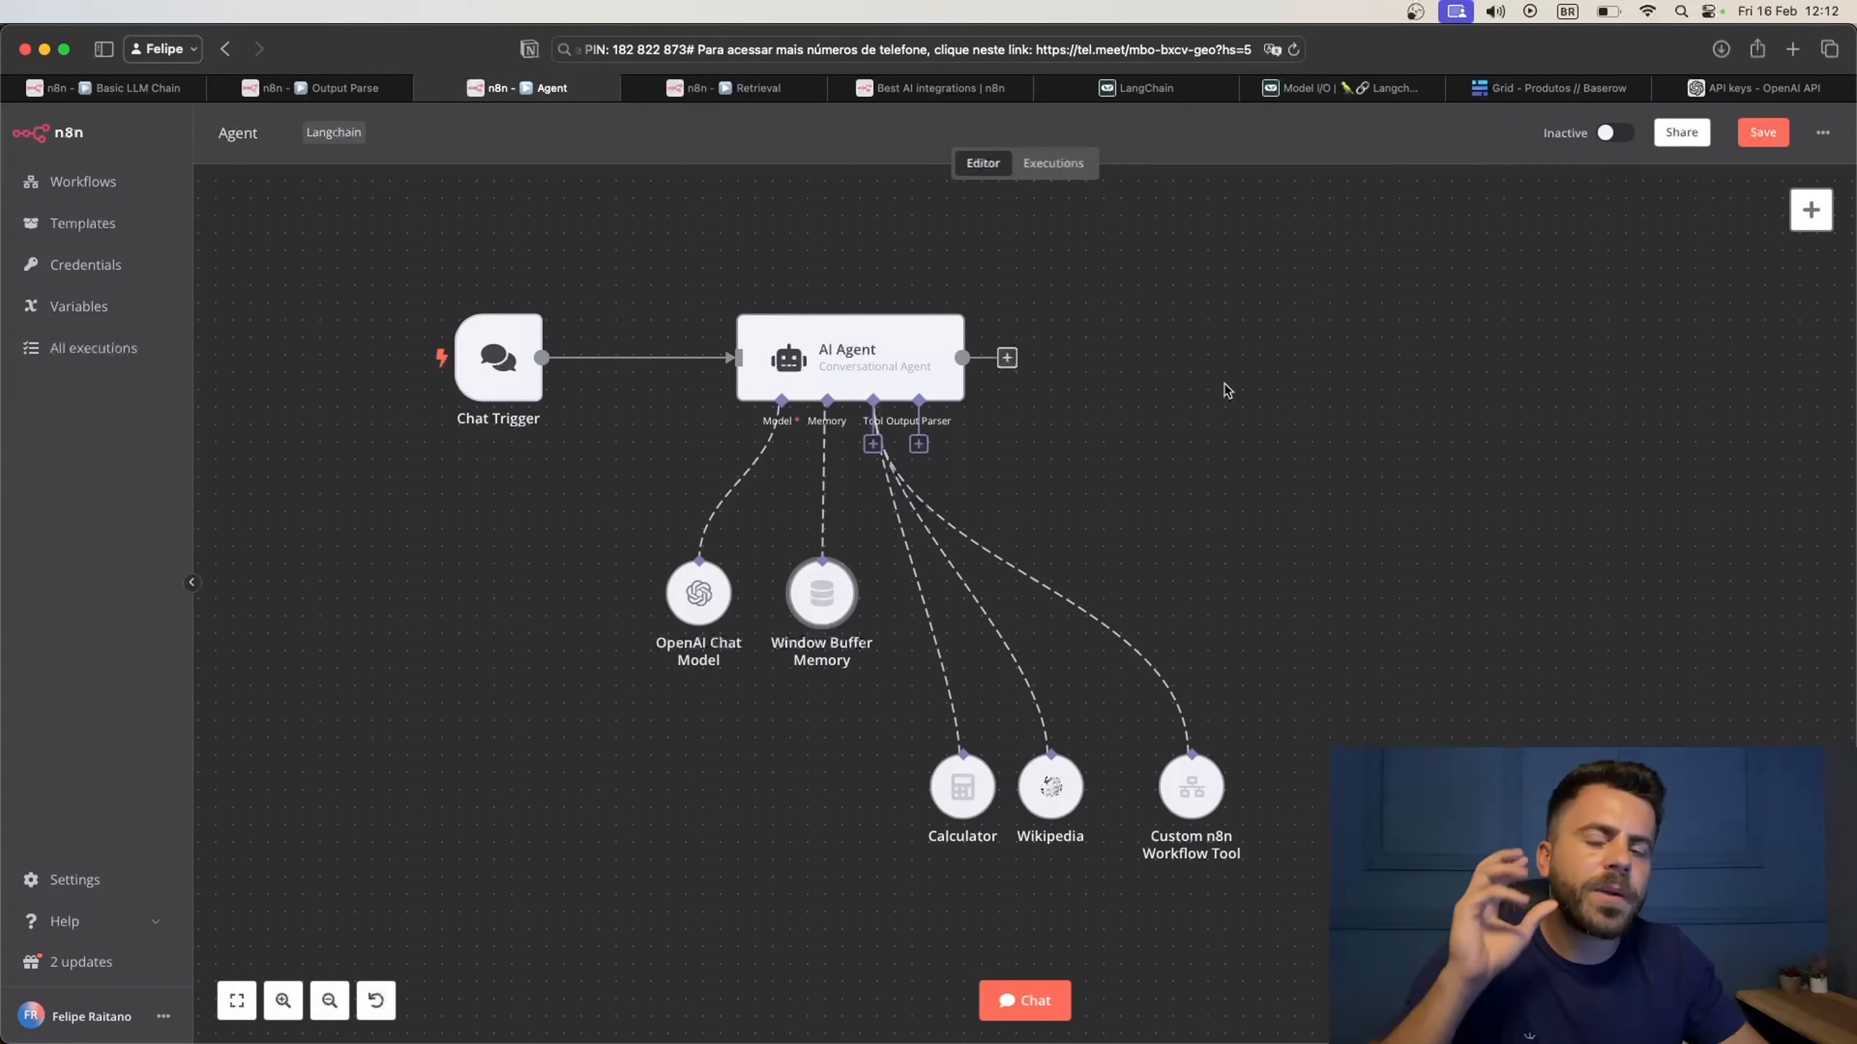
{"action": "scroll", "coordinate": [1274, 520], "scroll_direction": "right", "scroll_amount": 1}
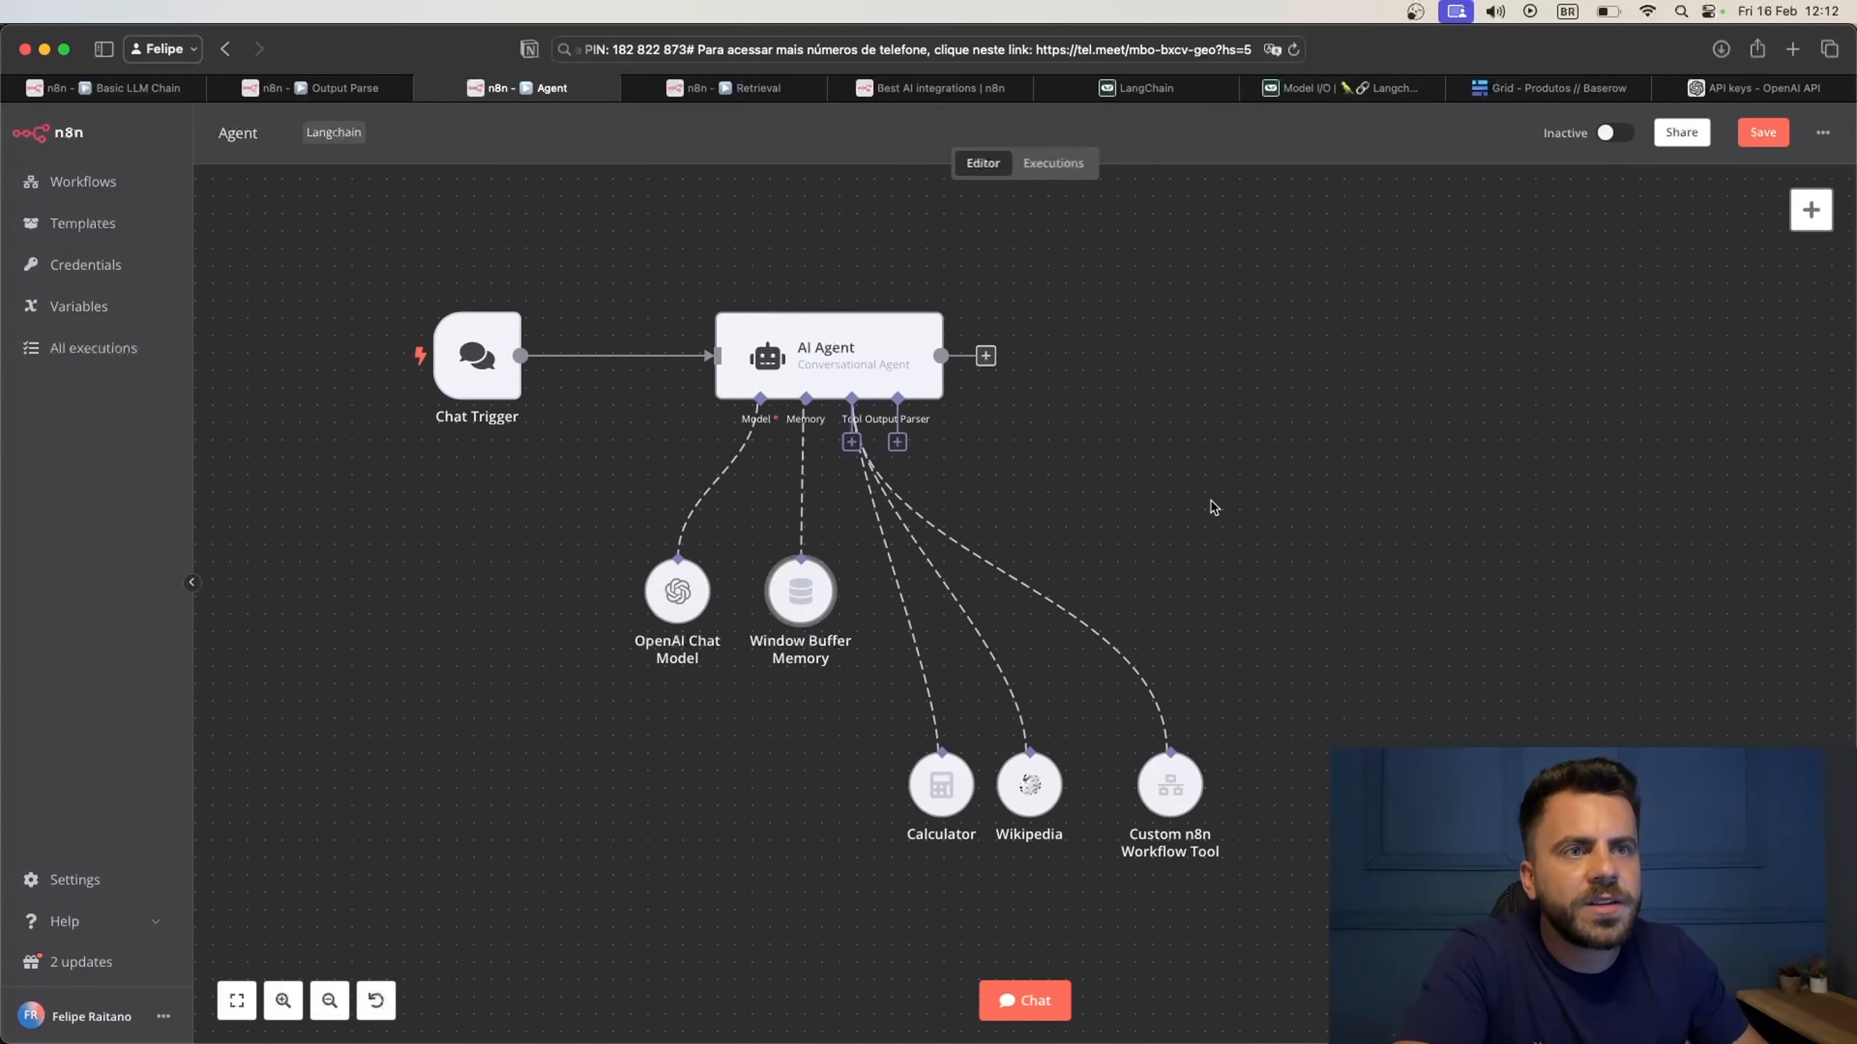
{"action": "scroll", "coordinate": [1210, 508], "scroll_direction": "right", "scroll_amount": 1}
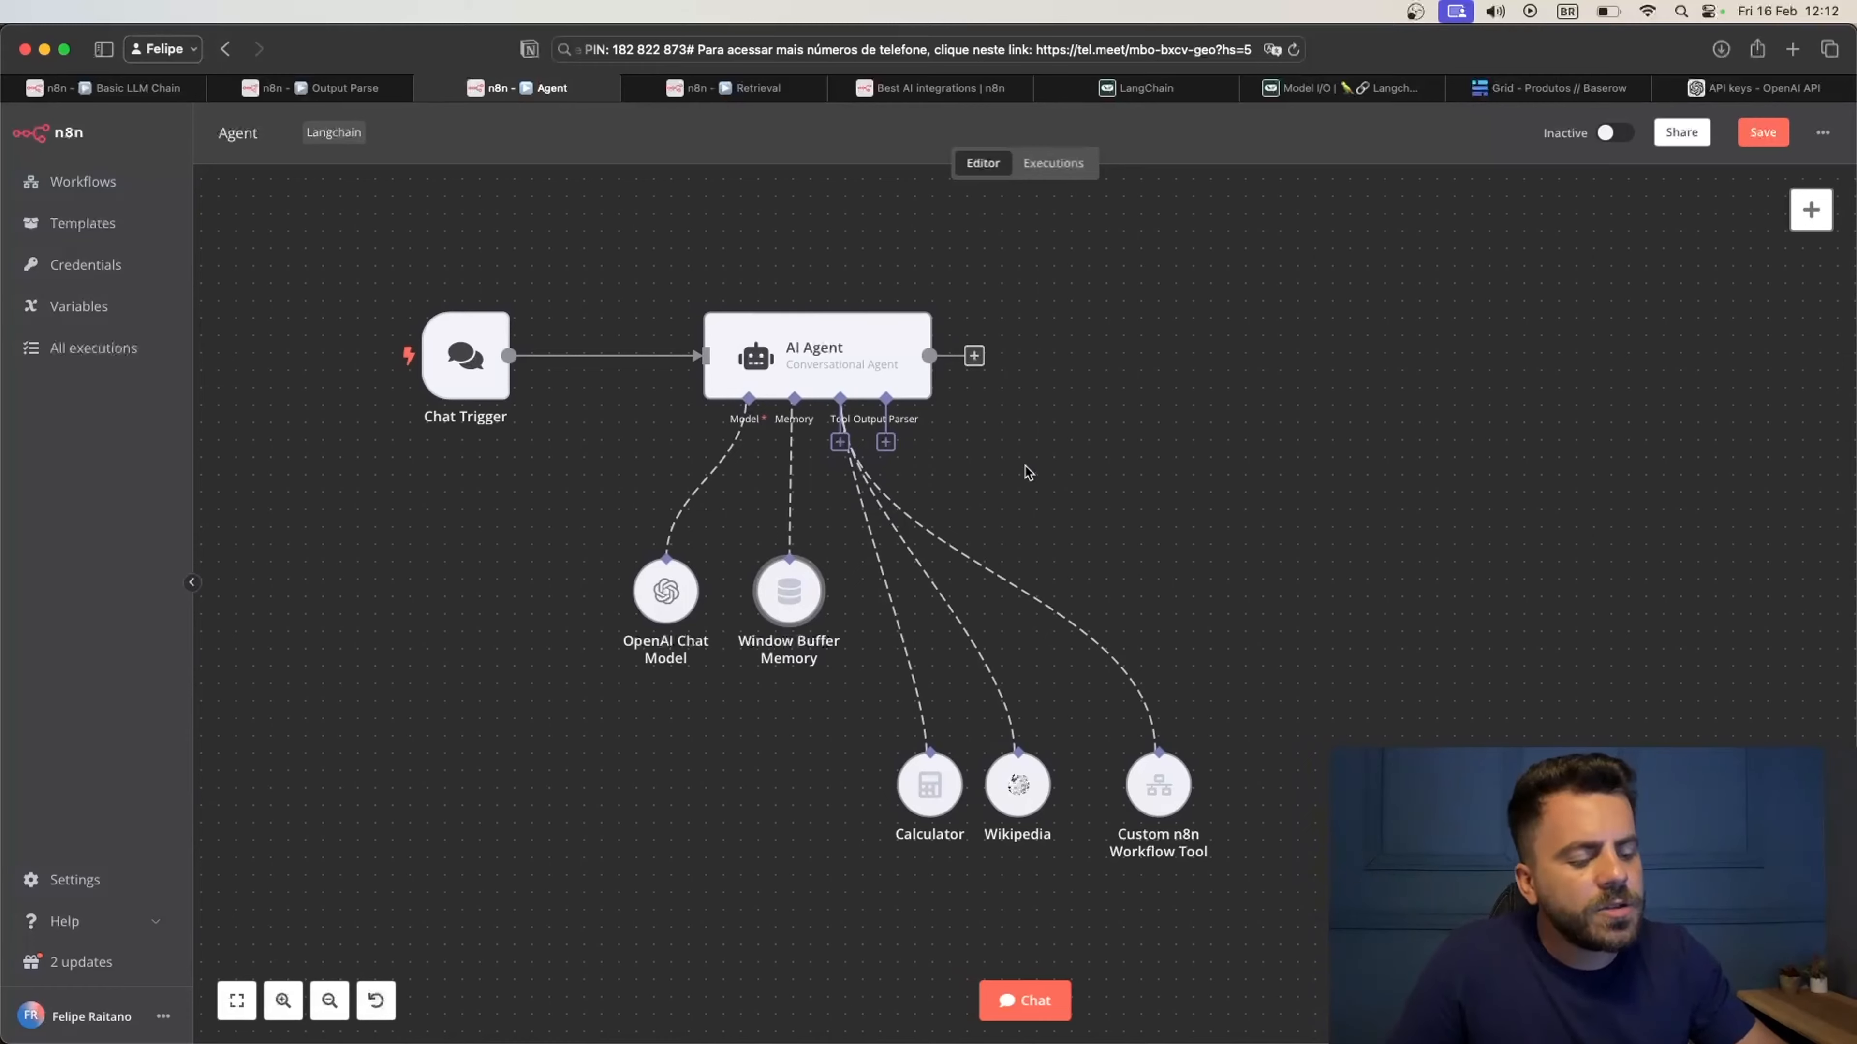
Check the tools available to the AI Agent, and connect the Calculator and Wikipedia nodes to its Tool input
{"action": "key", "text": "super+equal"}
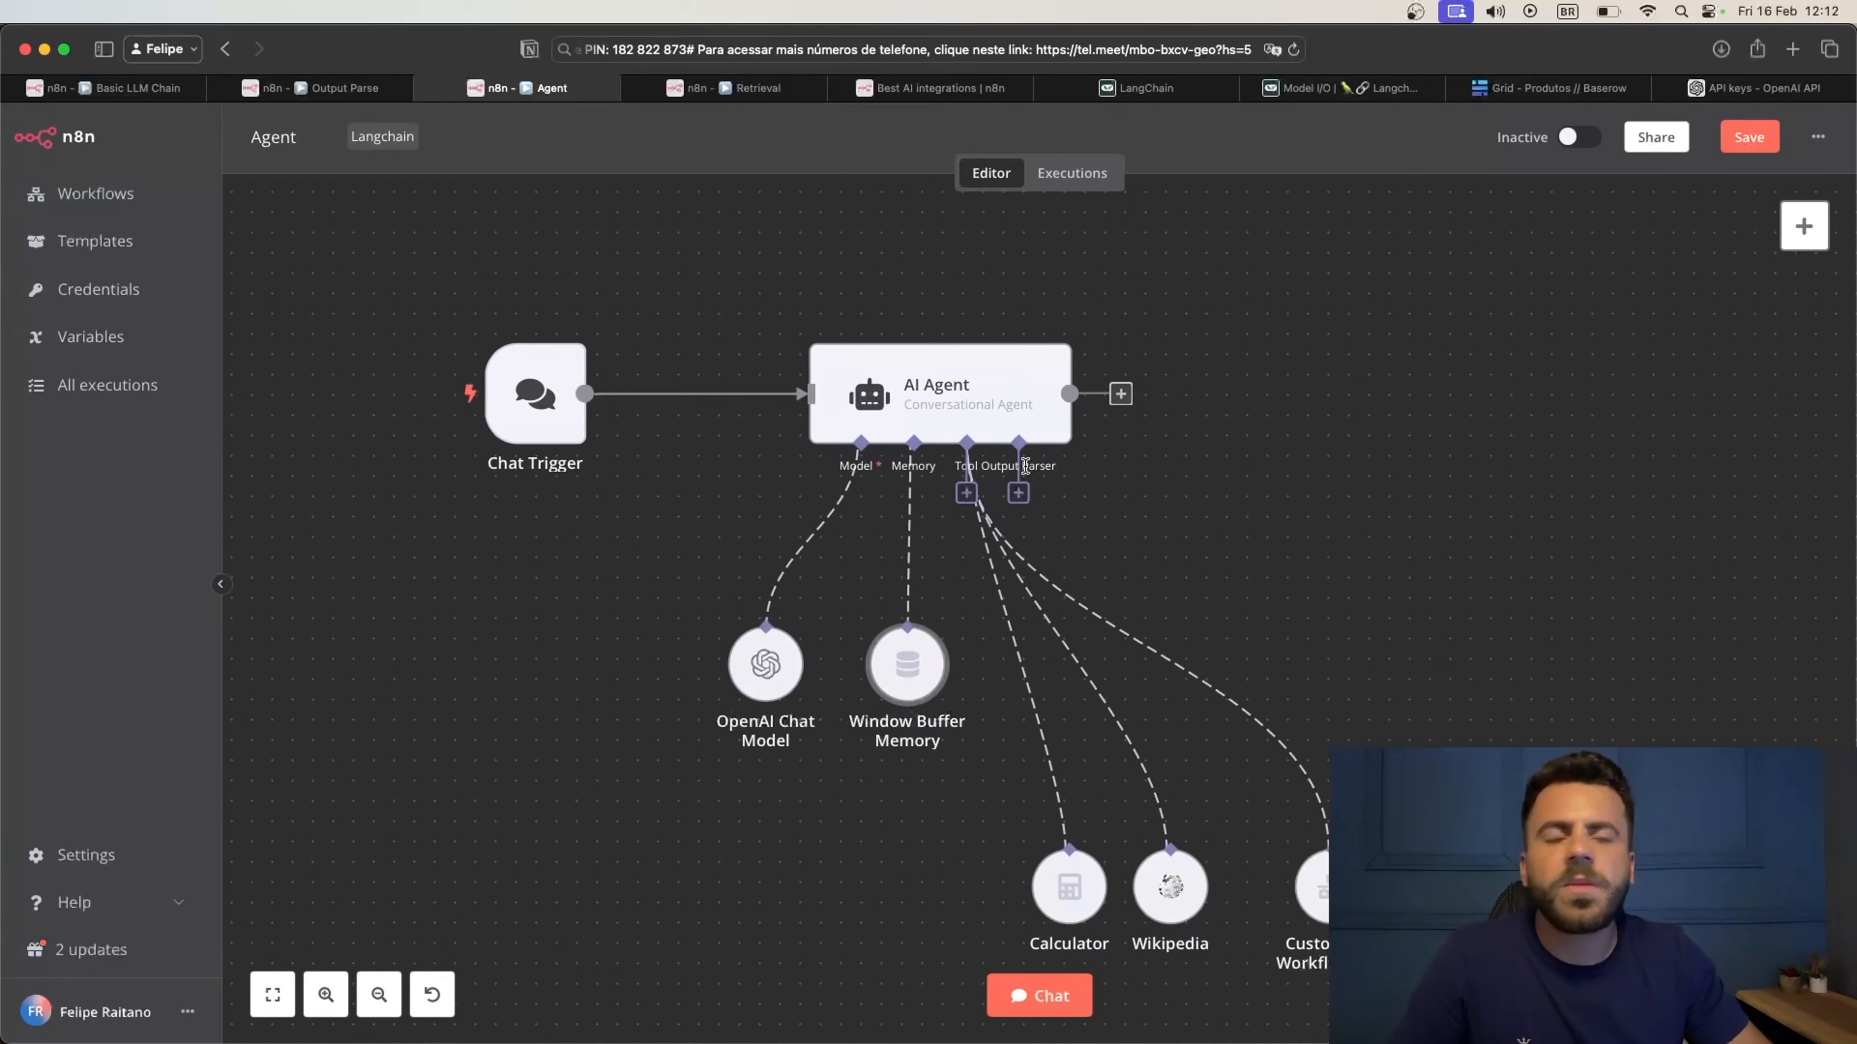
{"action": "scroll", "coordinate": [1404, 545], "scroll_direction": "right", "scroll_amount": 5}
{"action": "scroll", "coordinate": [1404, 545], "scroll_direction": "down", "scroll_amount": 2}
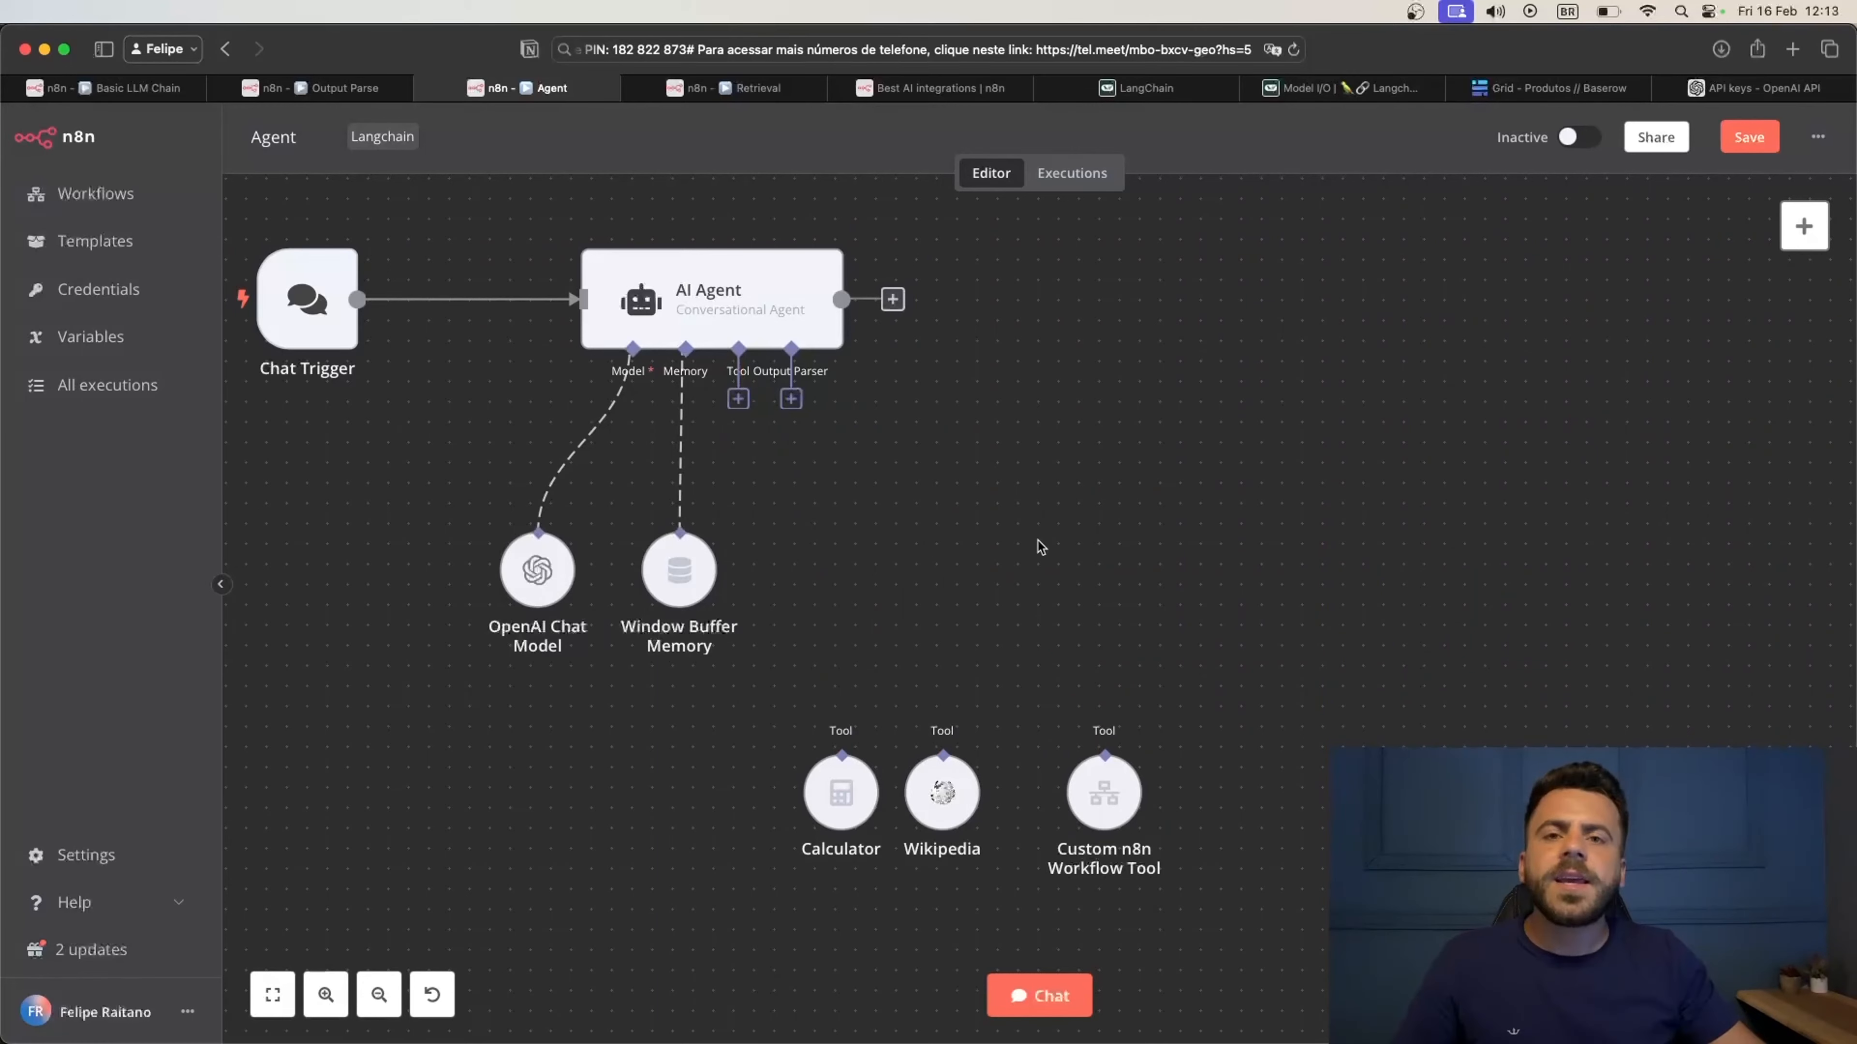
{"action": "left_click", "coordinate": [739, 402]}
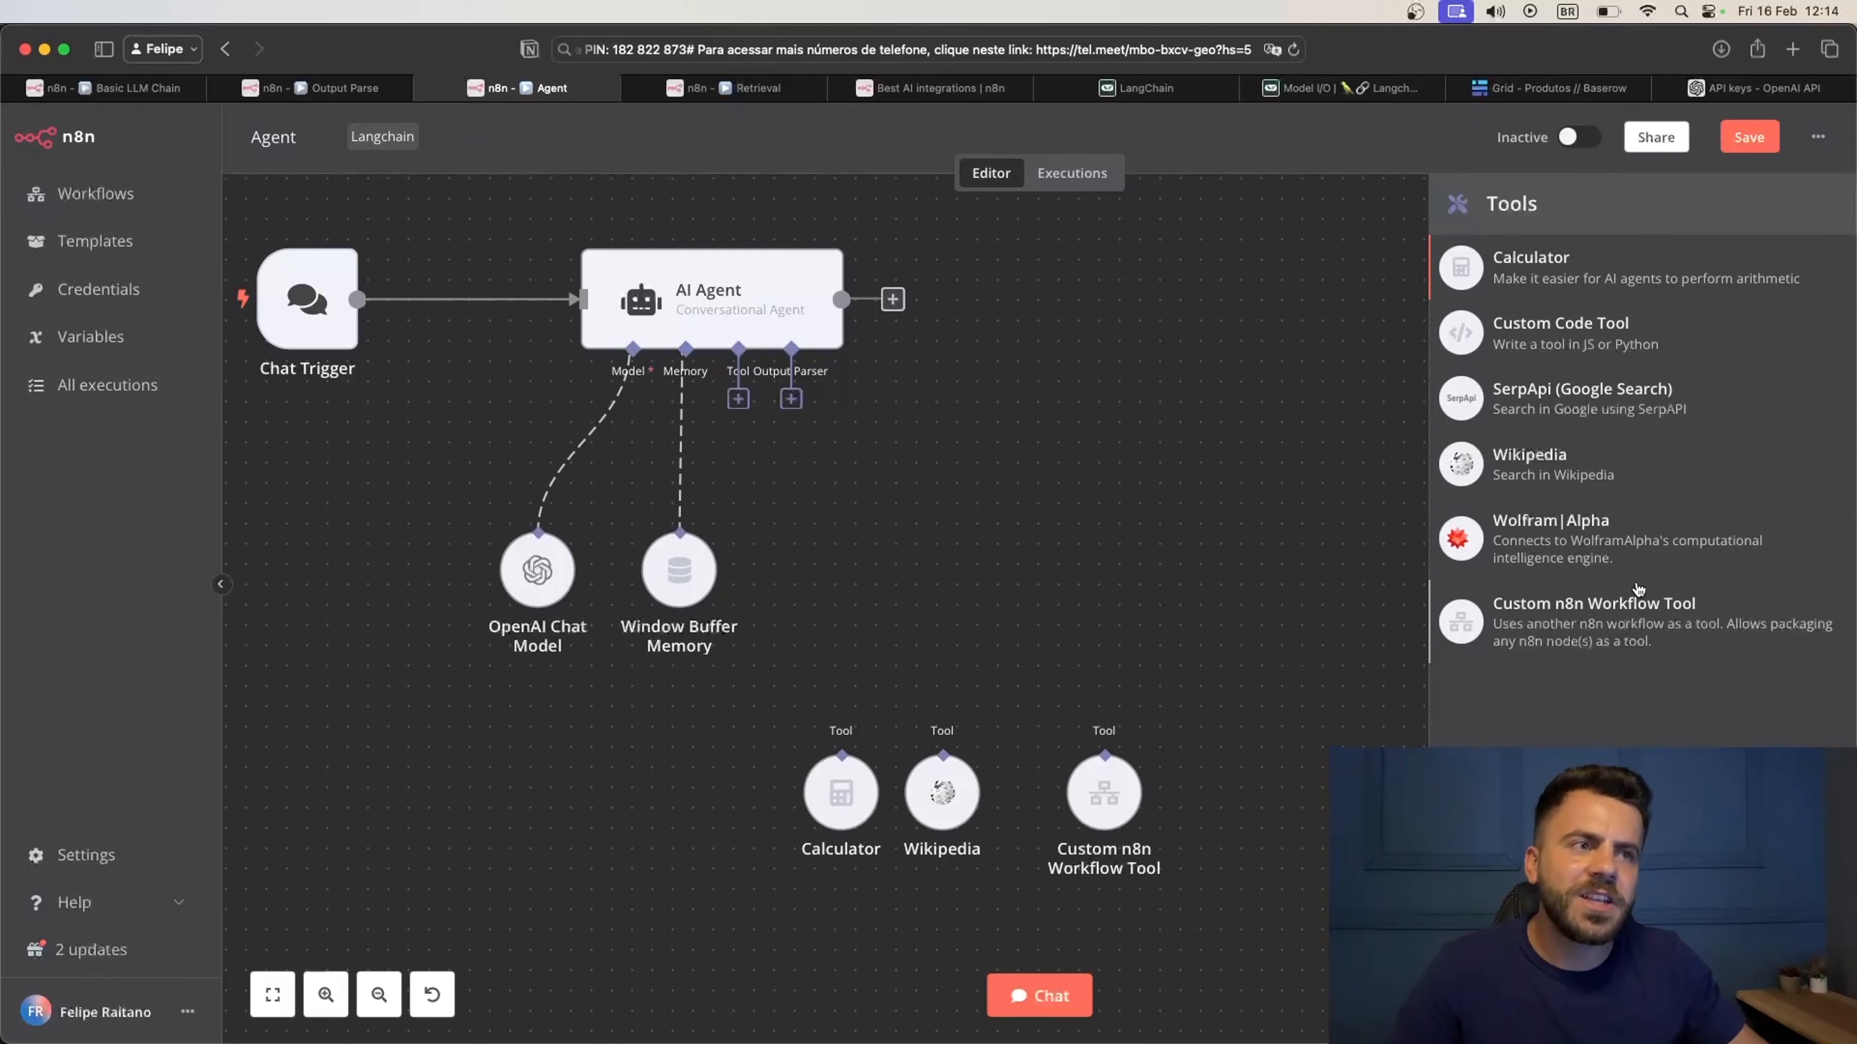
{"action": "left_click", "coordinate": [1170, 511]}
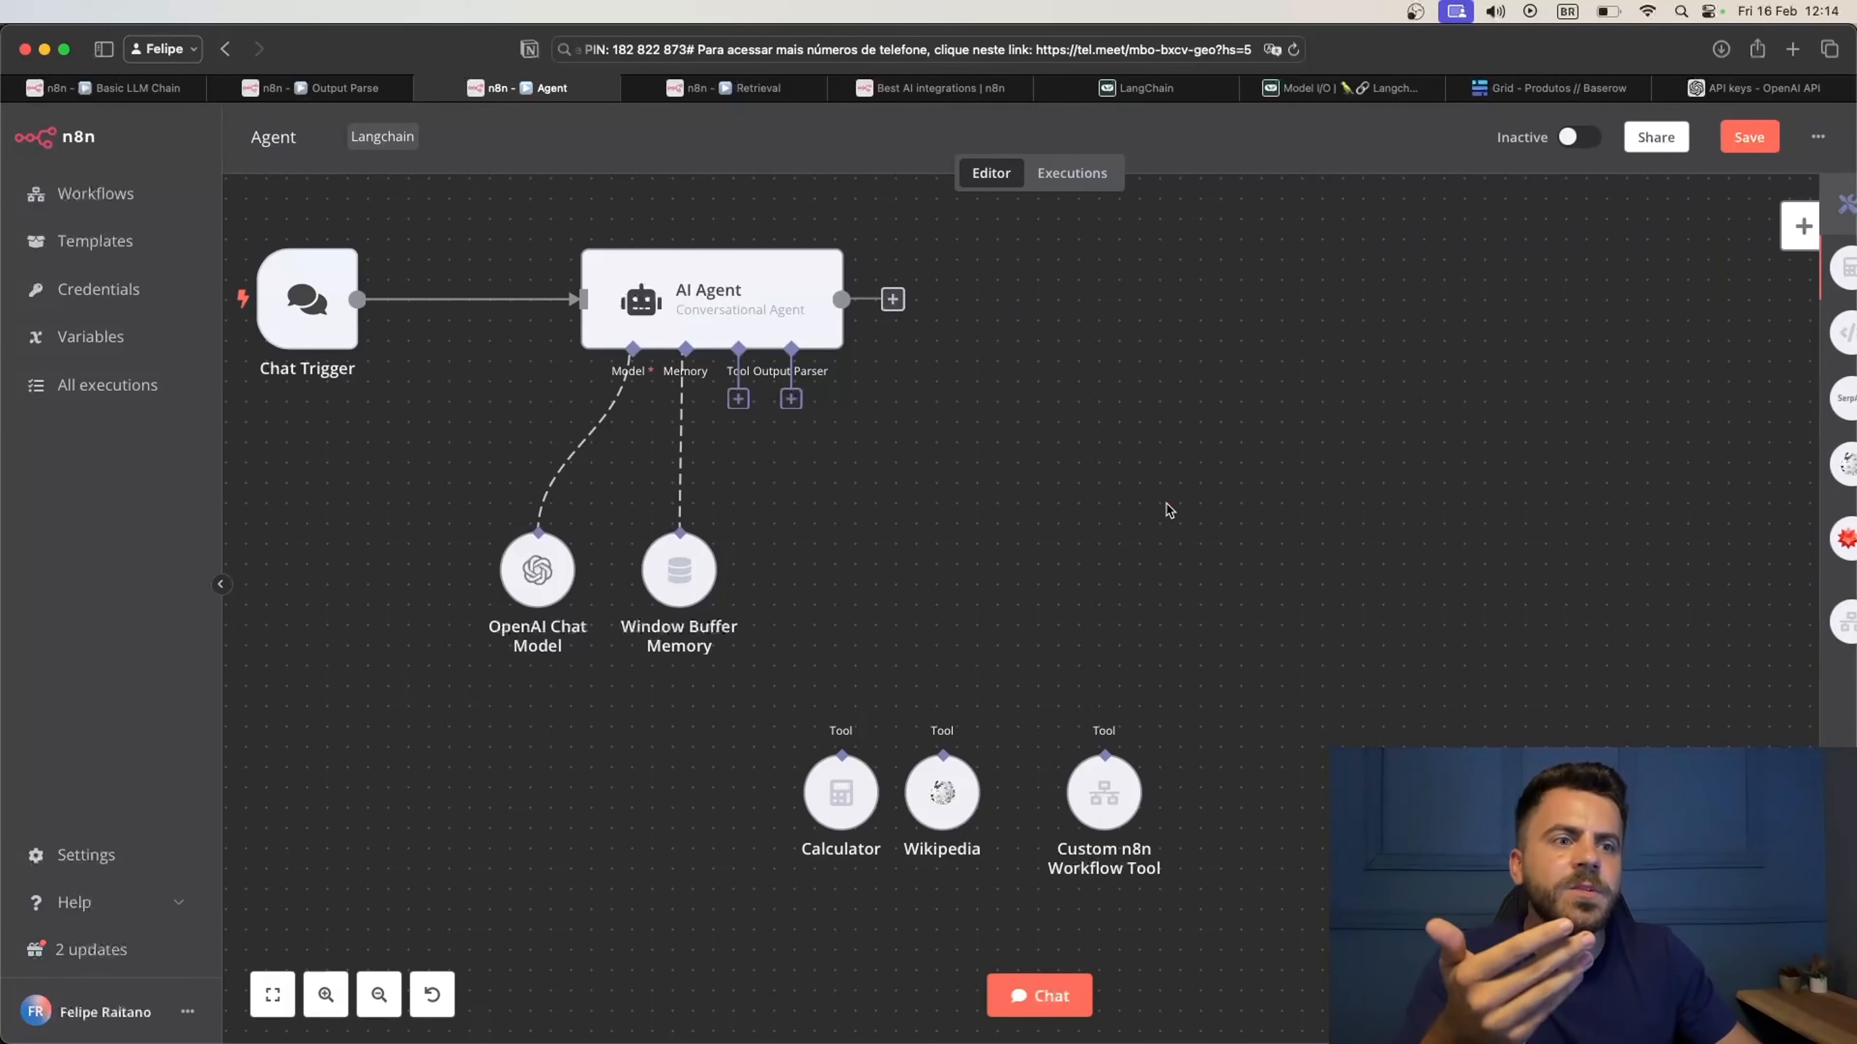
{"action": "left_click_drag", "start_coordinate": [738, 350], "coordinate": [848, 779]}
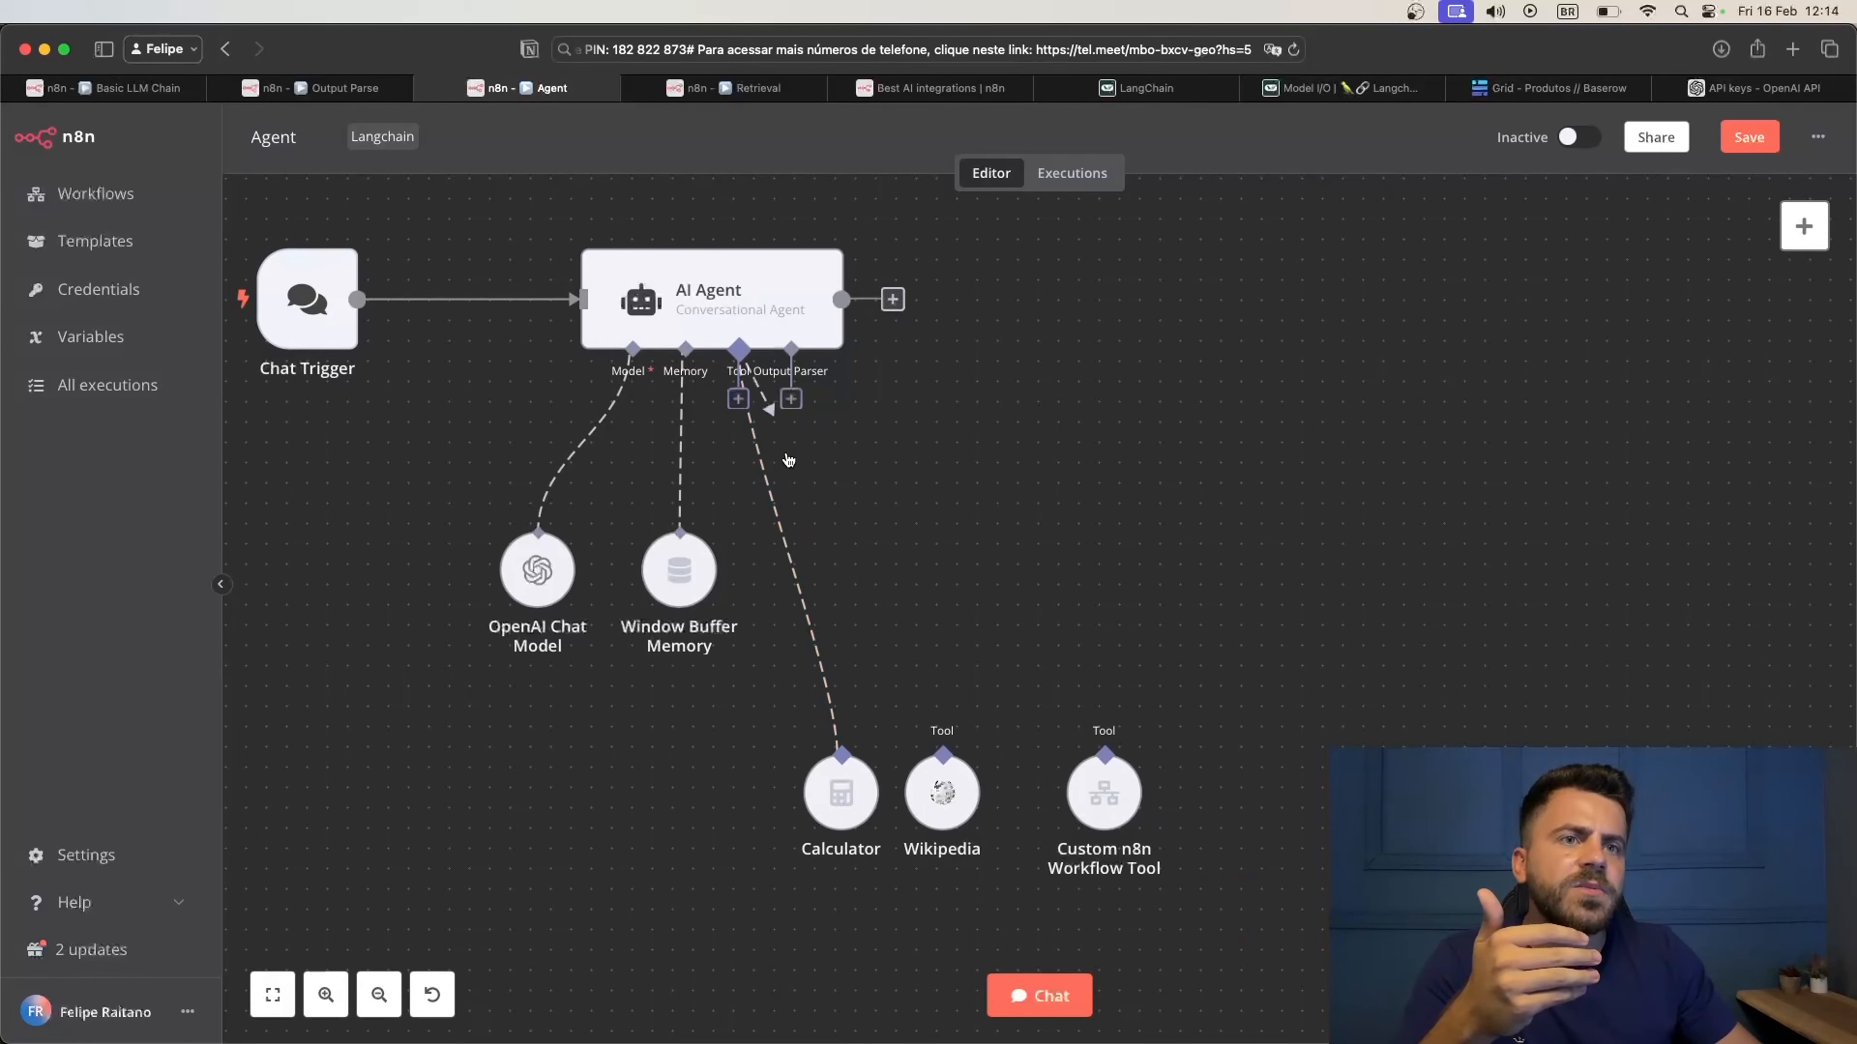
{"action": "left_click_drag", "start_coordinate": [788, 460], "coordinate": [943, 768]}
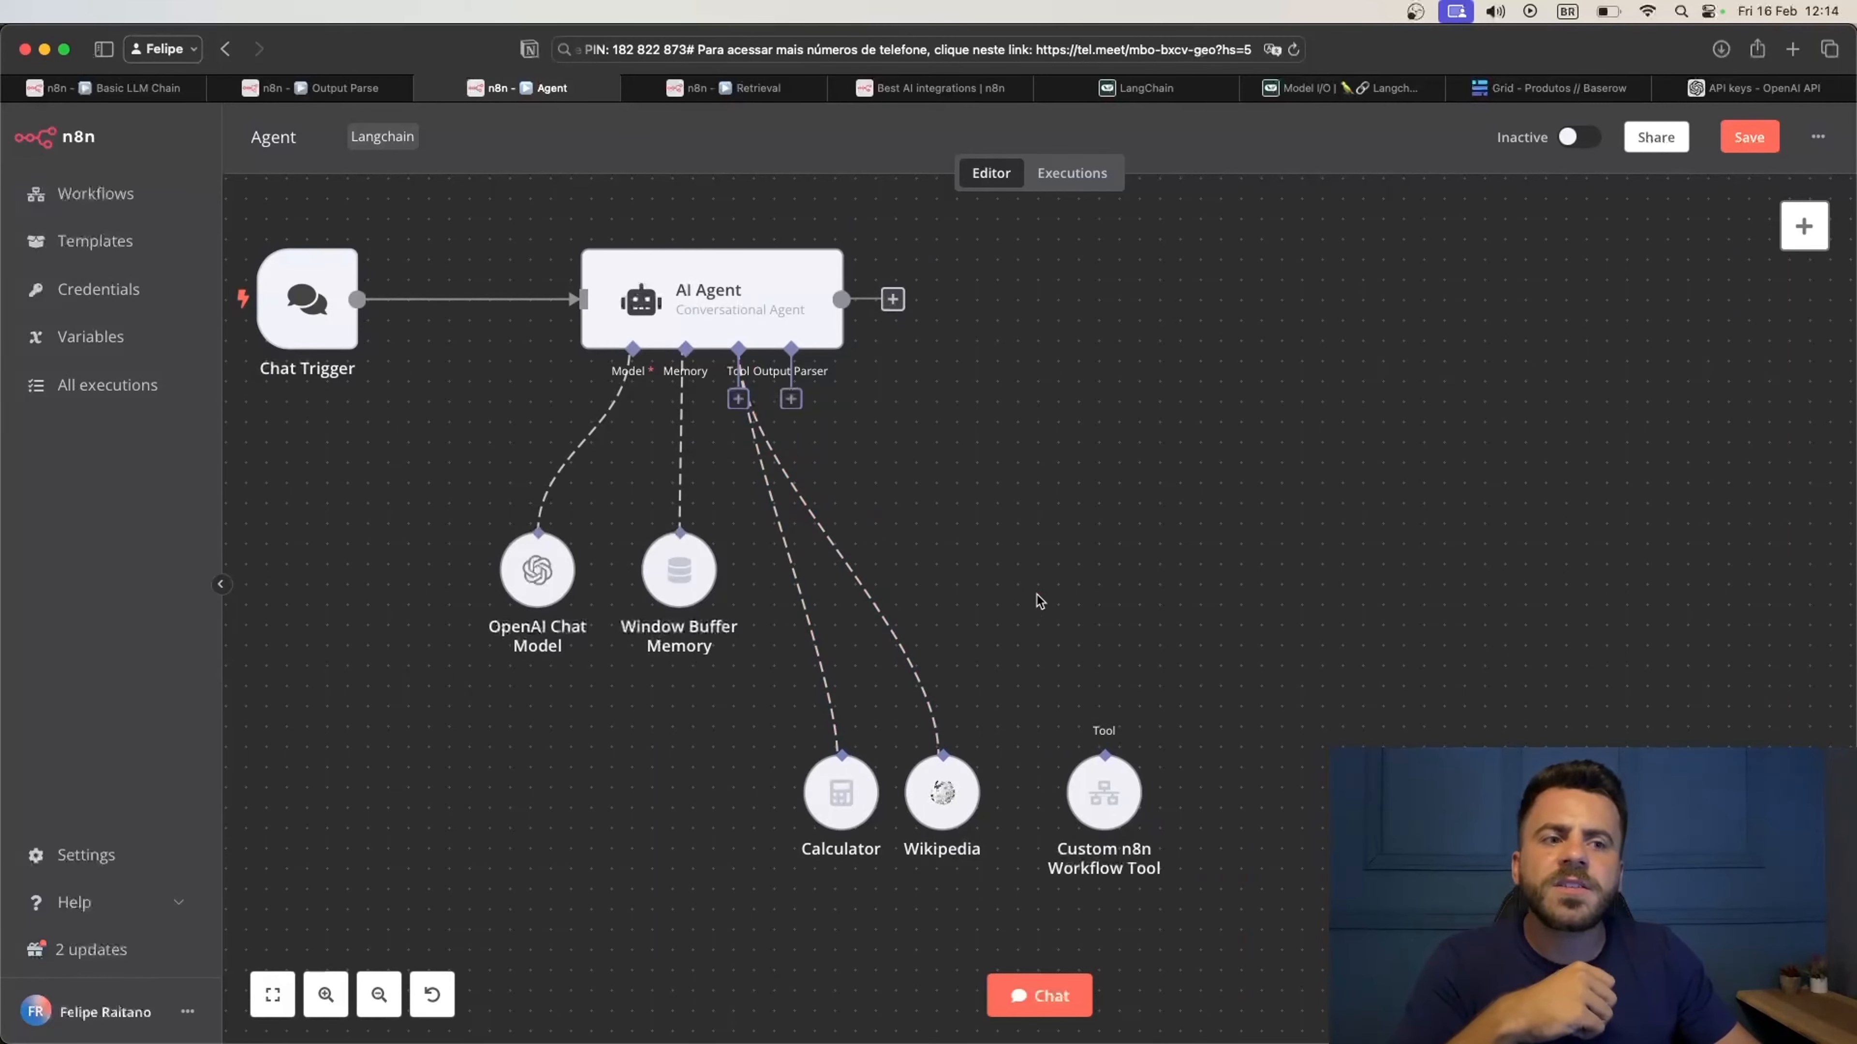
Test the Agent workflow by sending the chat message "QUanto é 5 + 5?"
{"action": "left_click", "coordinate": [1039, 996]}
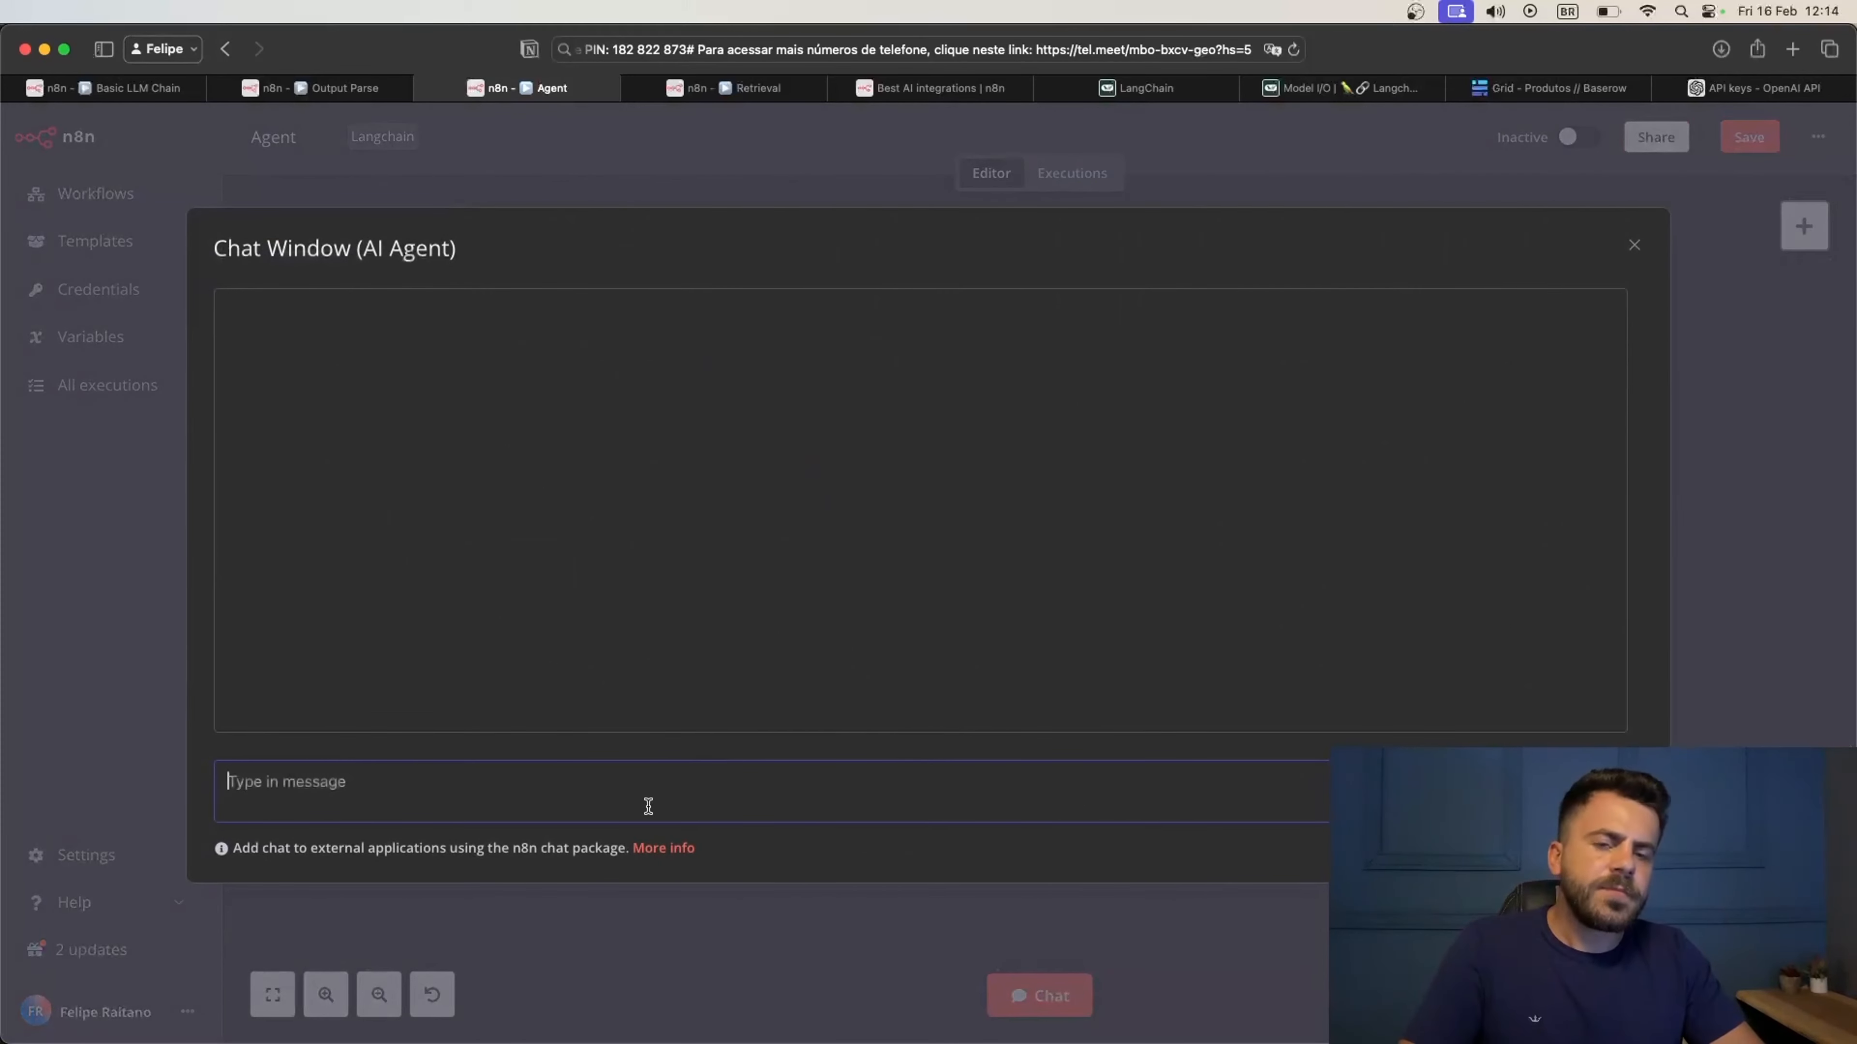
{"action": "type", "text": "QU"}
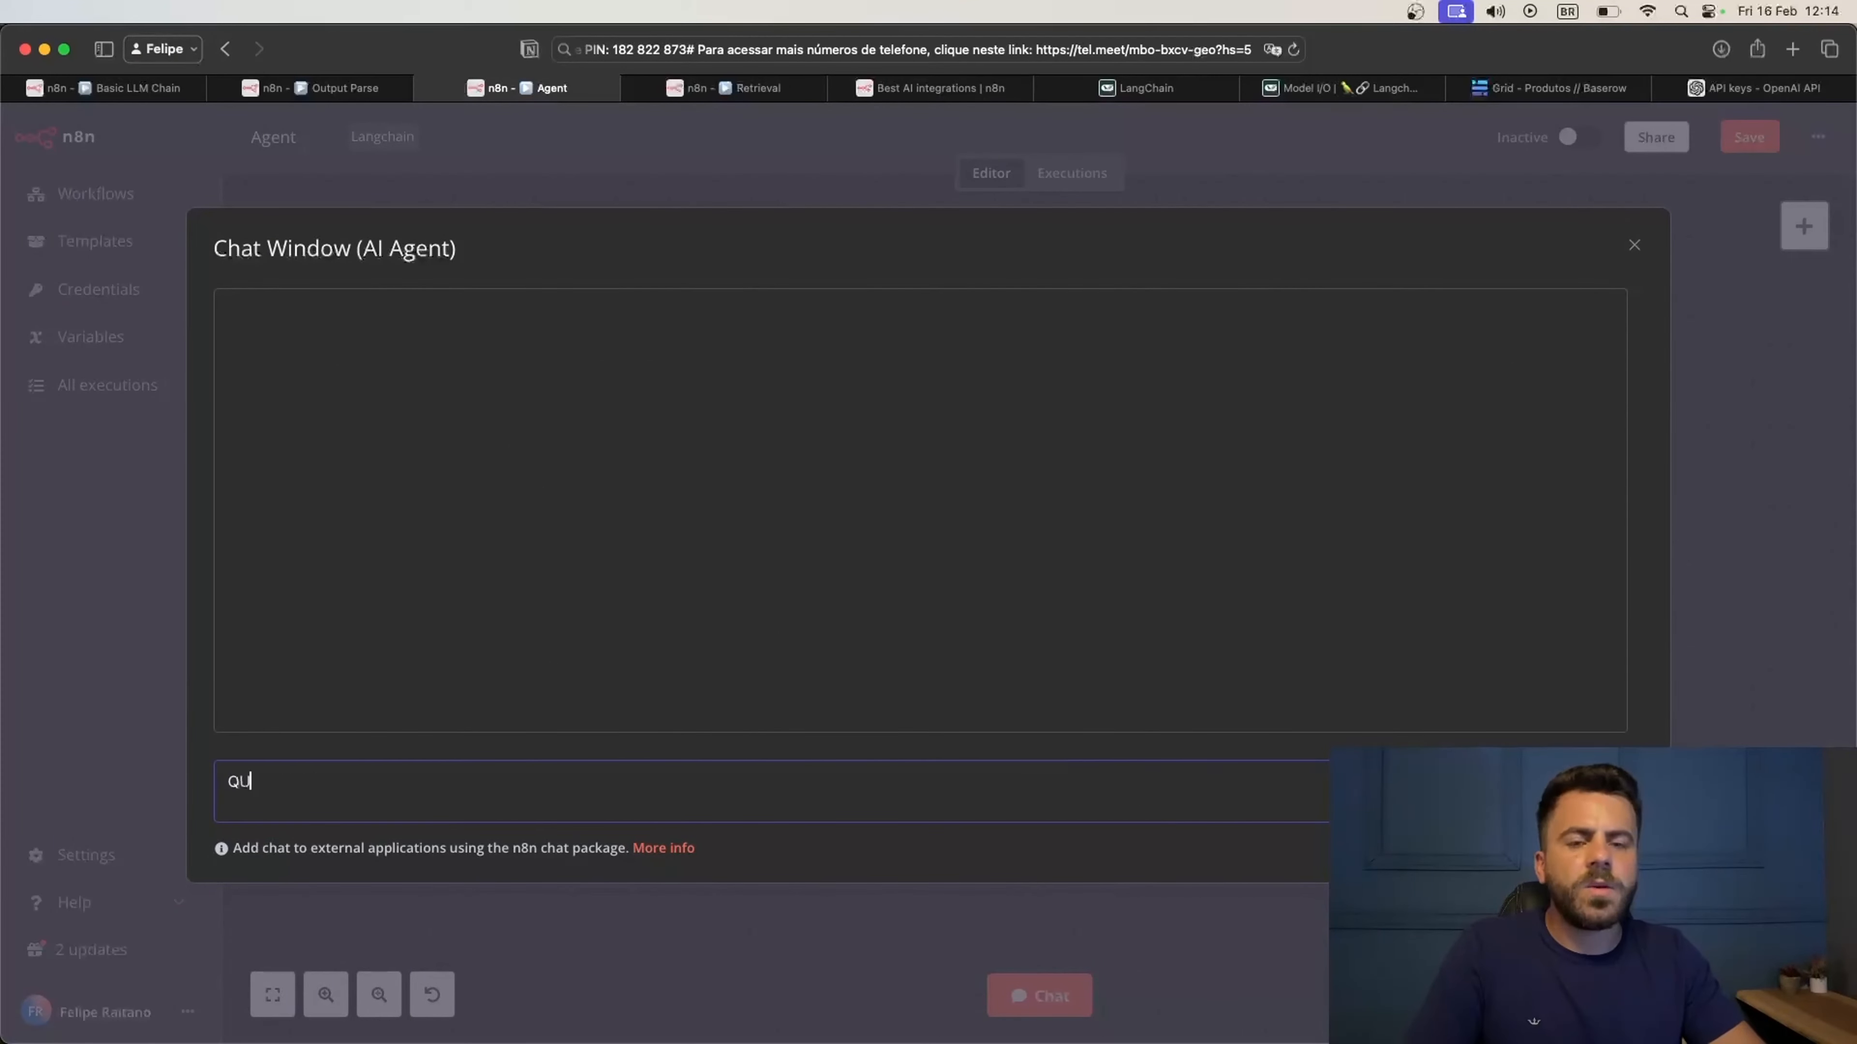
{"action": "type", "text": "anto é 5 "}
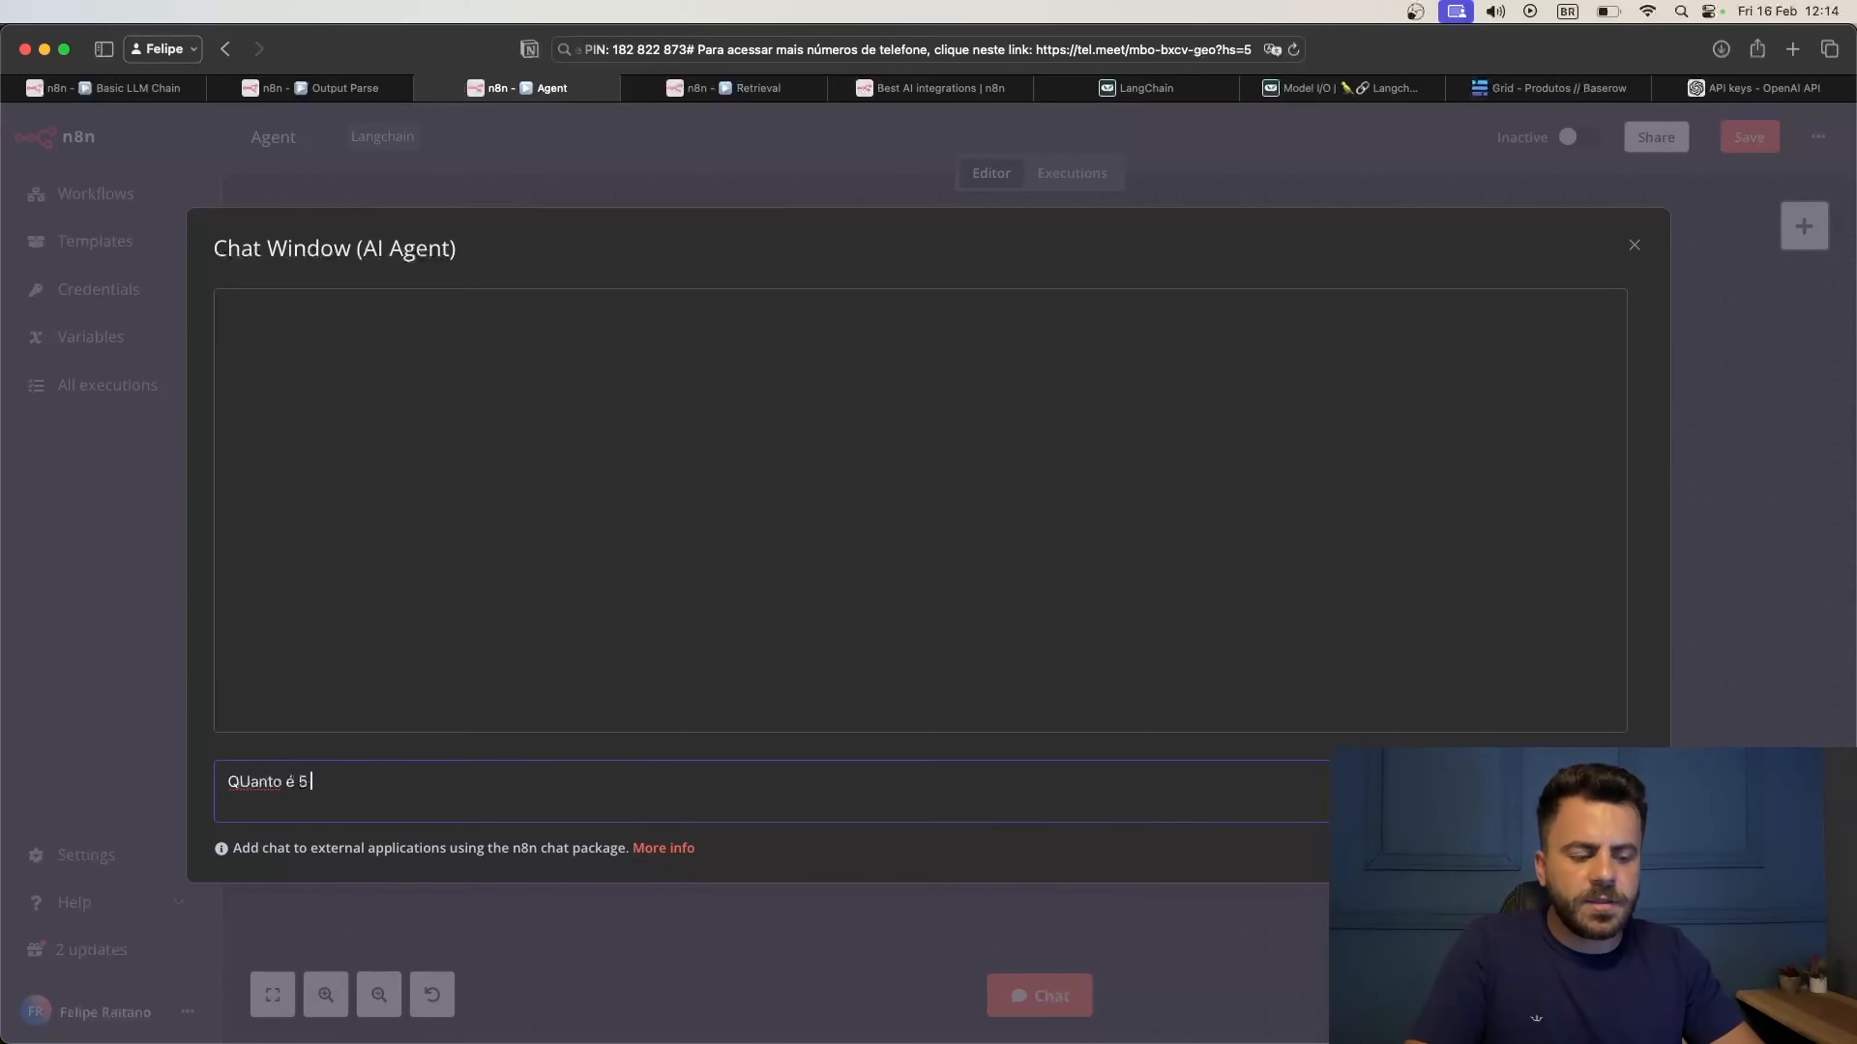
{"action": "type", "text": "+ 4"}
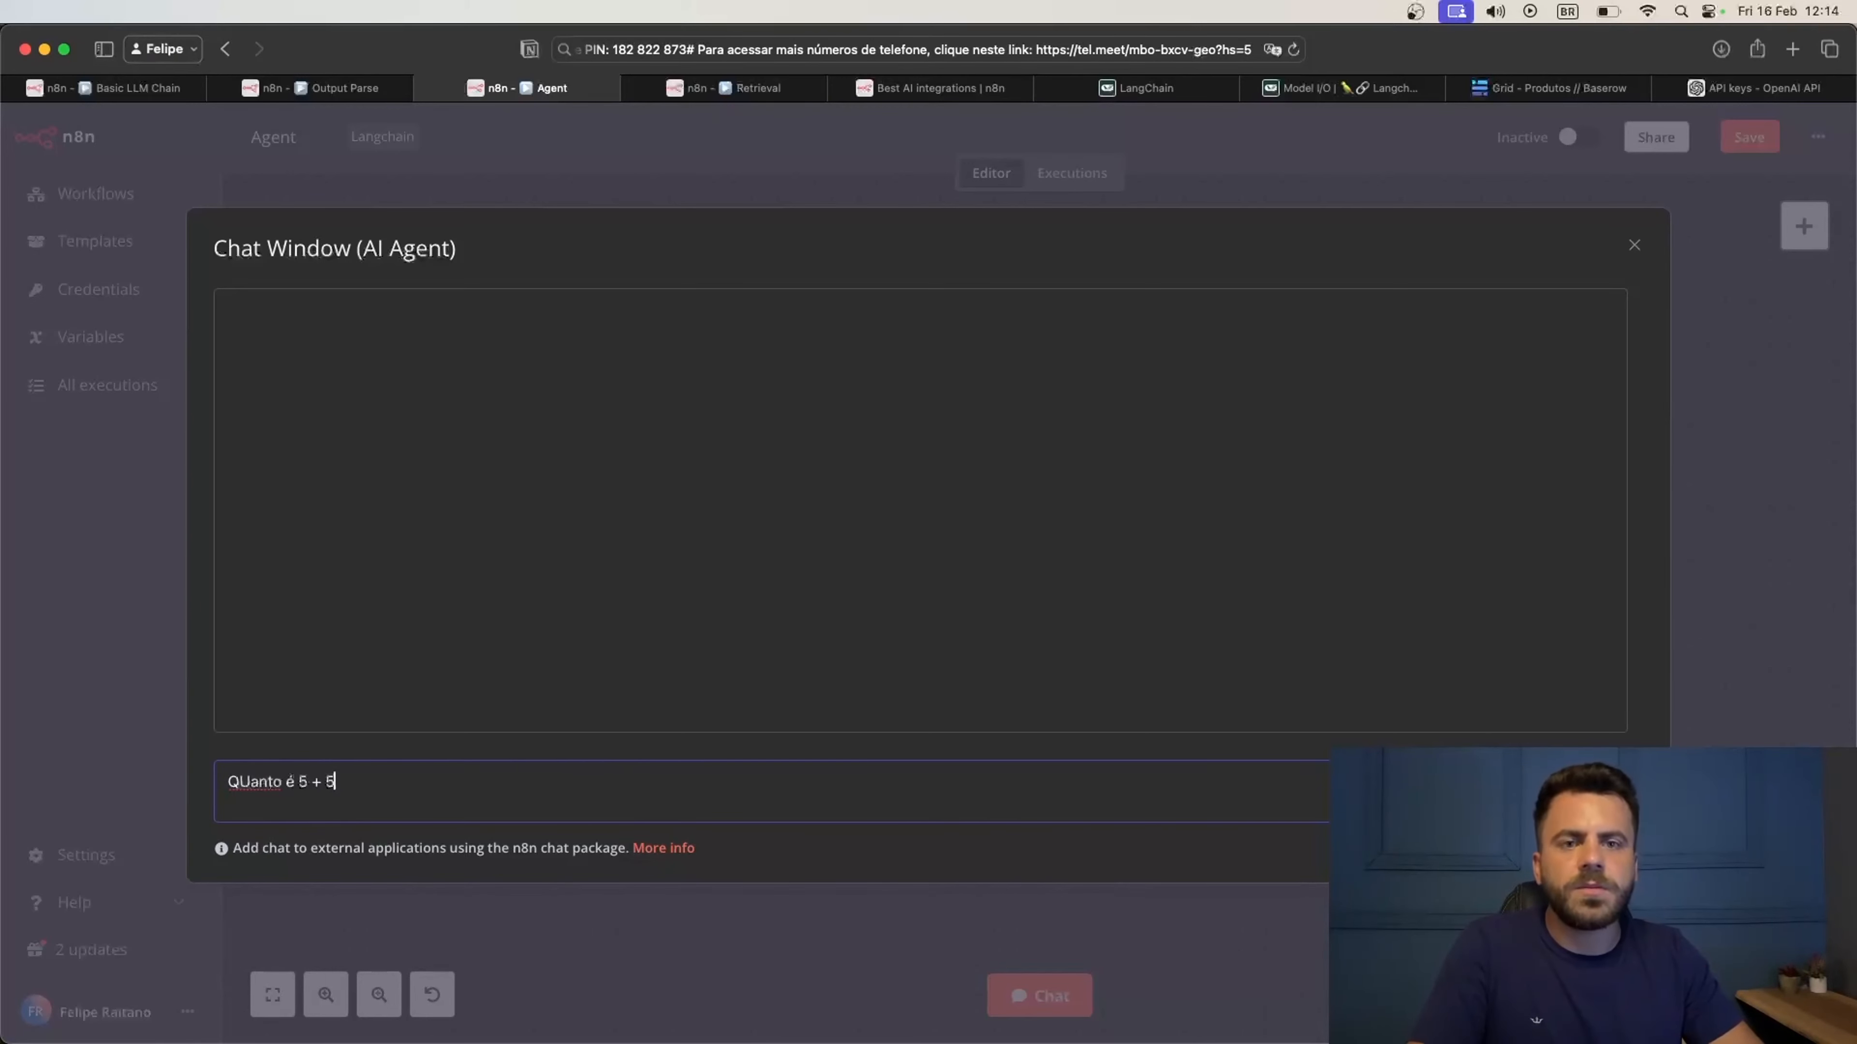
{"action": "type", "text": "?"}
{"action": "key", "text": "Return"}
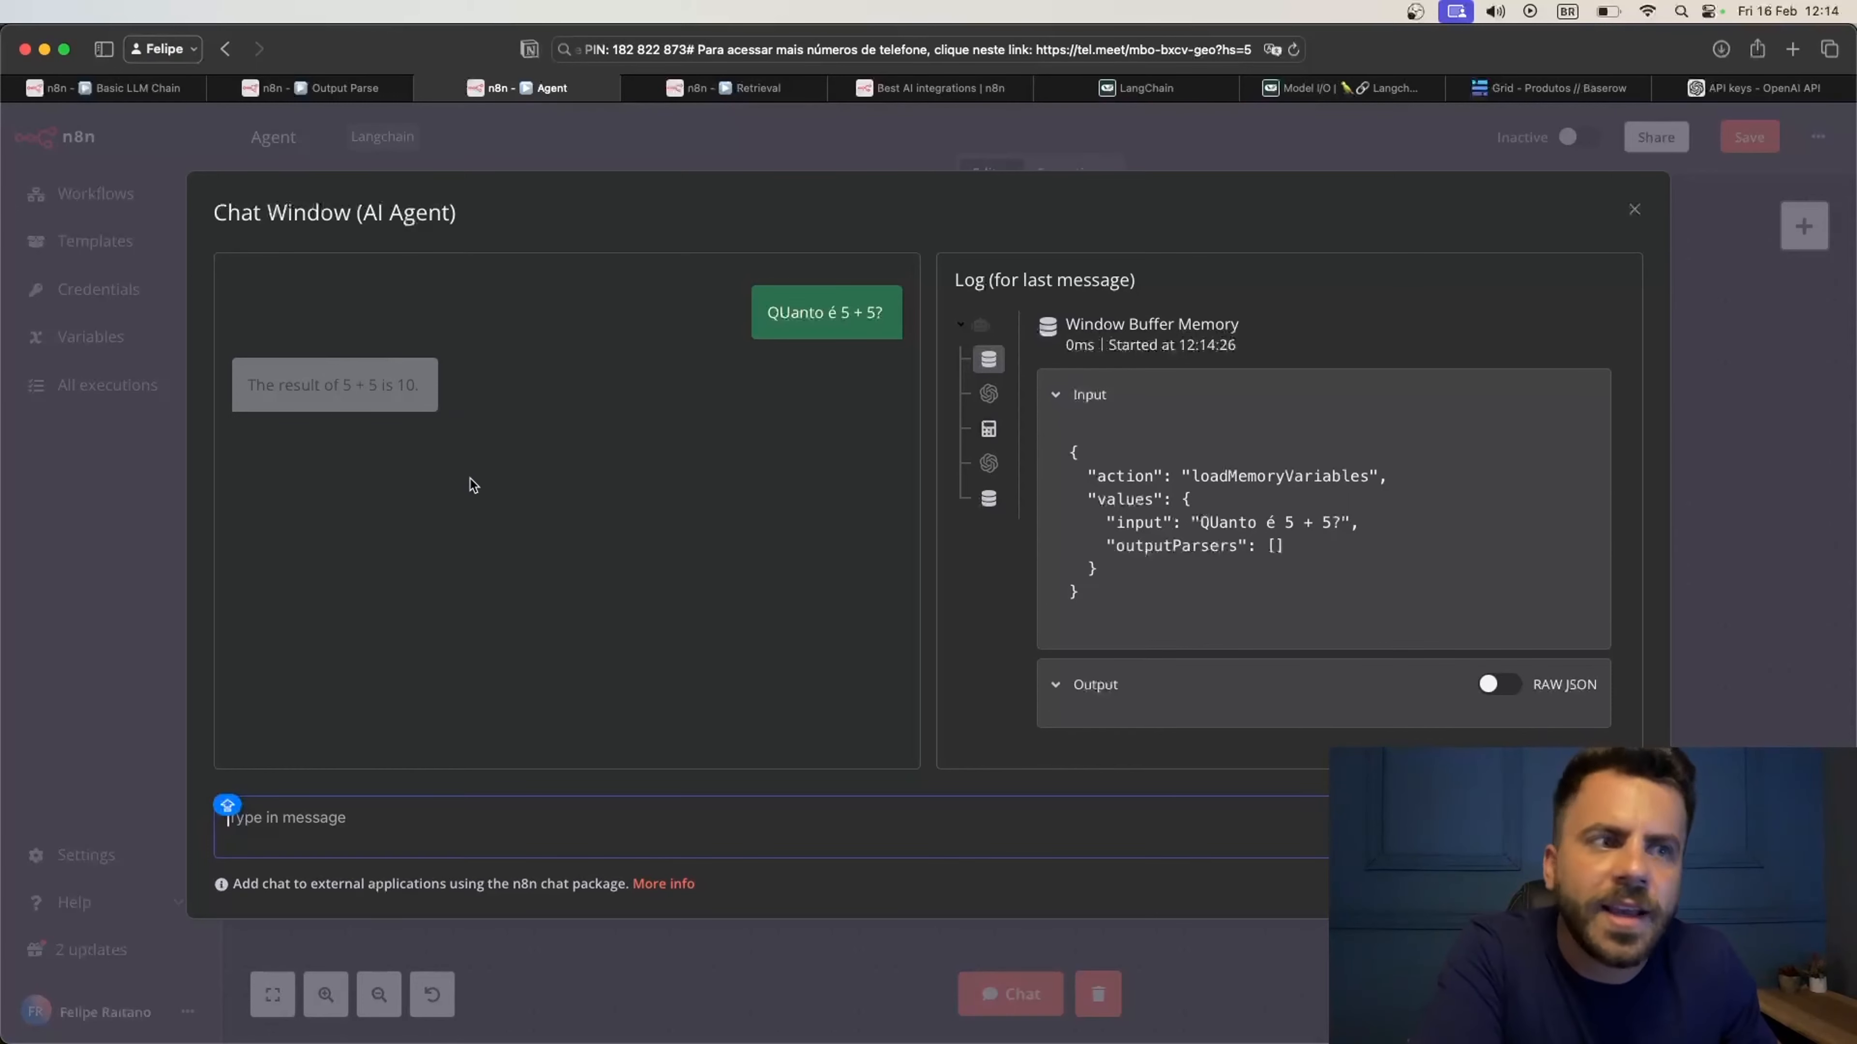
Examine the first OpenAI Chat Model run in the chat log, reading its system message and the descriptions of the wikipedia-api and calculator tools
{"action": "left_click", "coordinate": [987, 349]}
{"action": "left_click", "coordinate": [989, 395]}
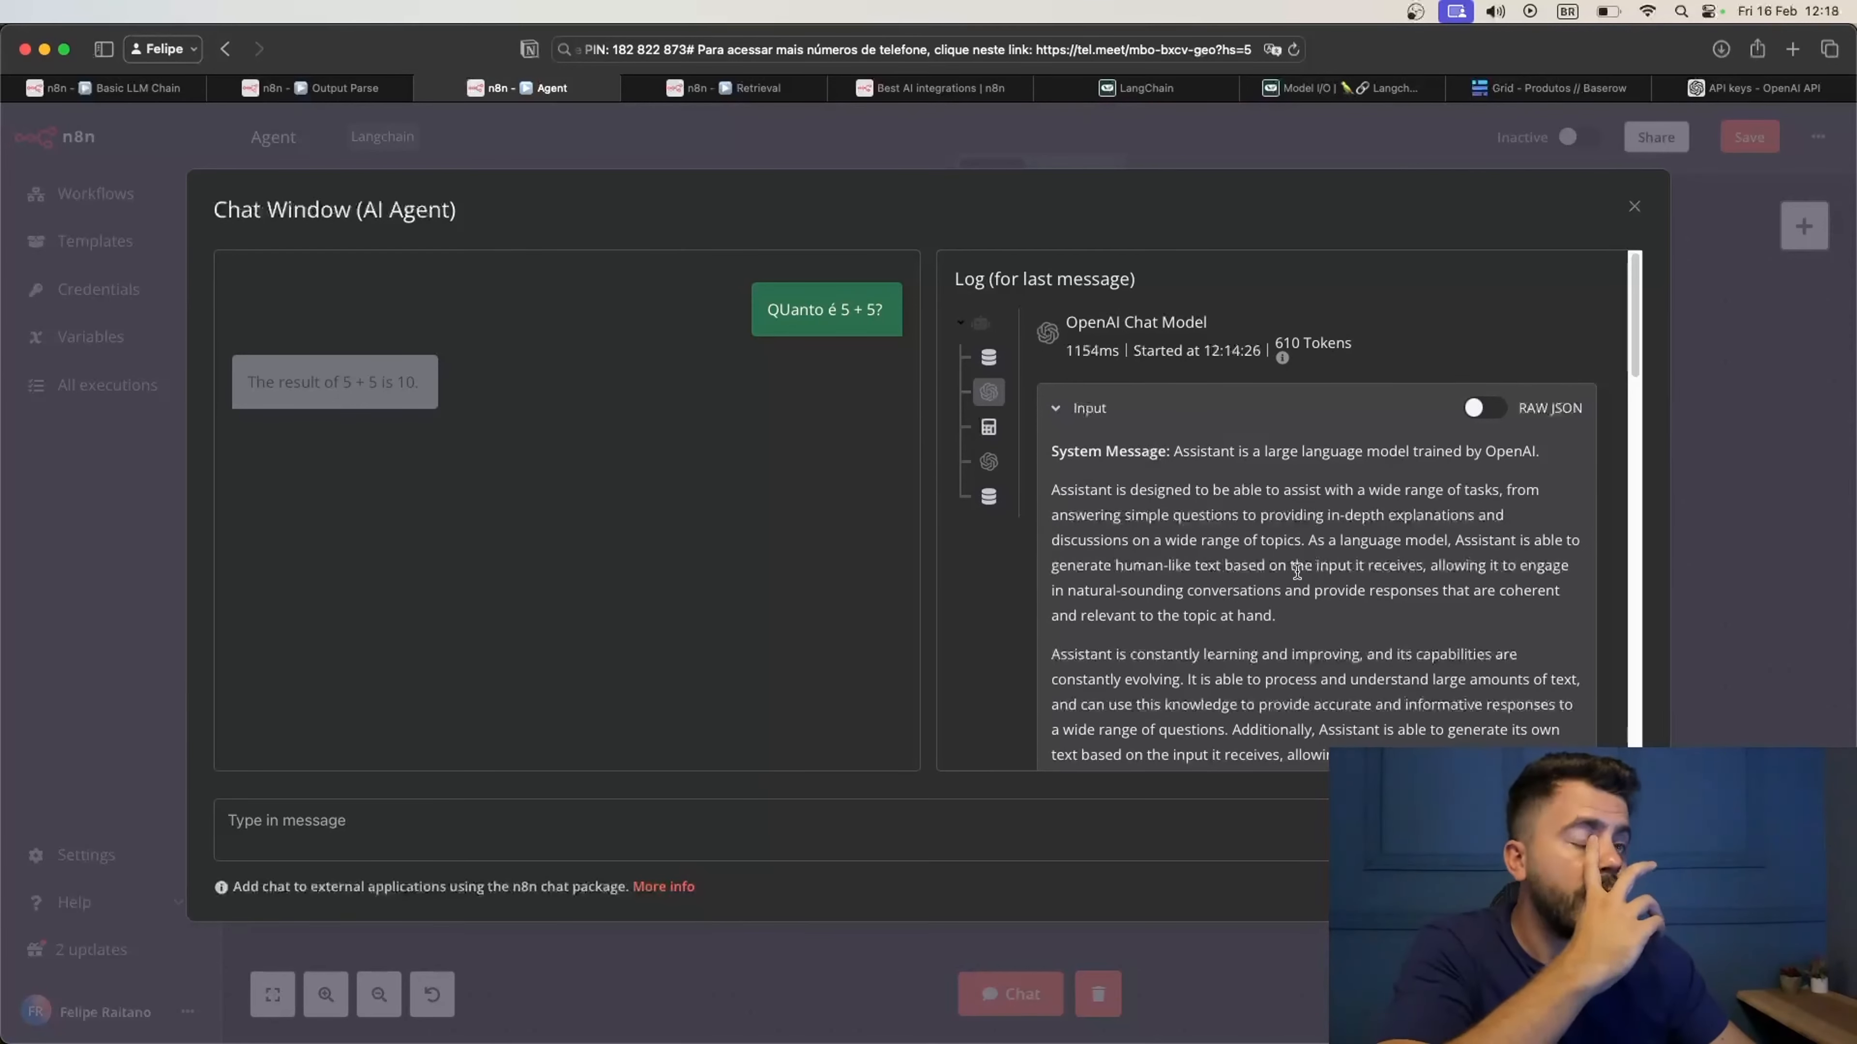
{"action": "scroll", "coordinate": [1308, 553], "scroll_direction": "down", "scroll_amount": 2}
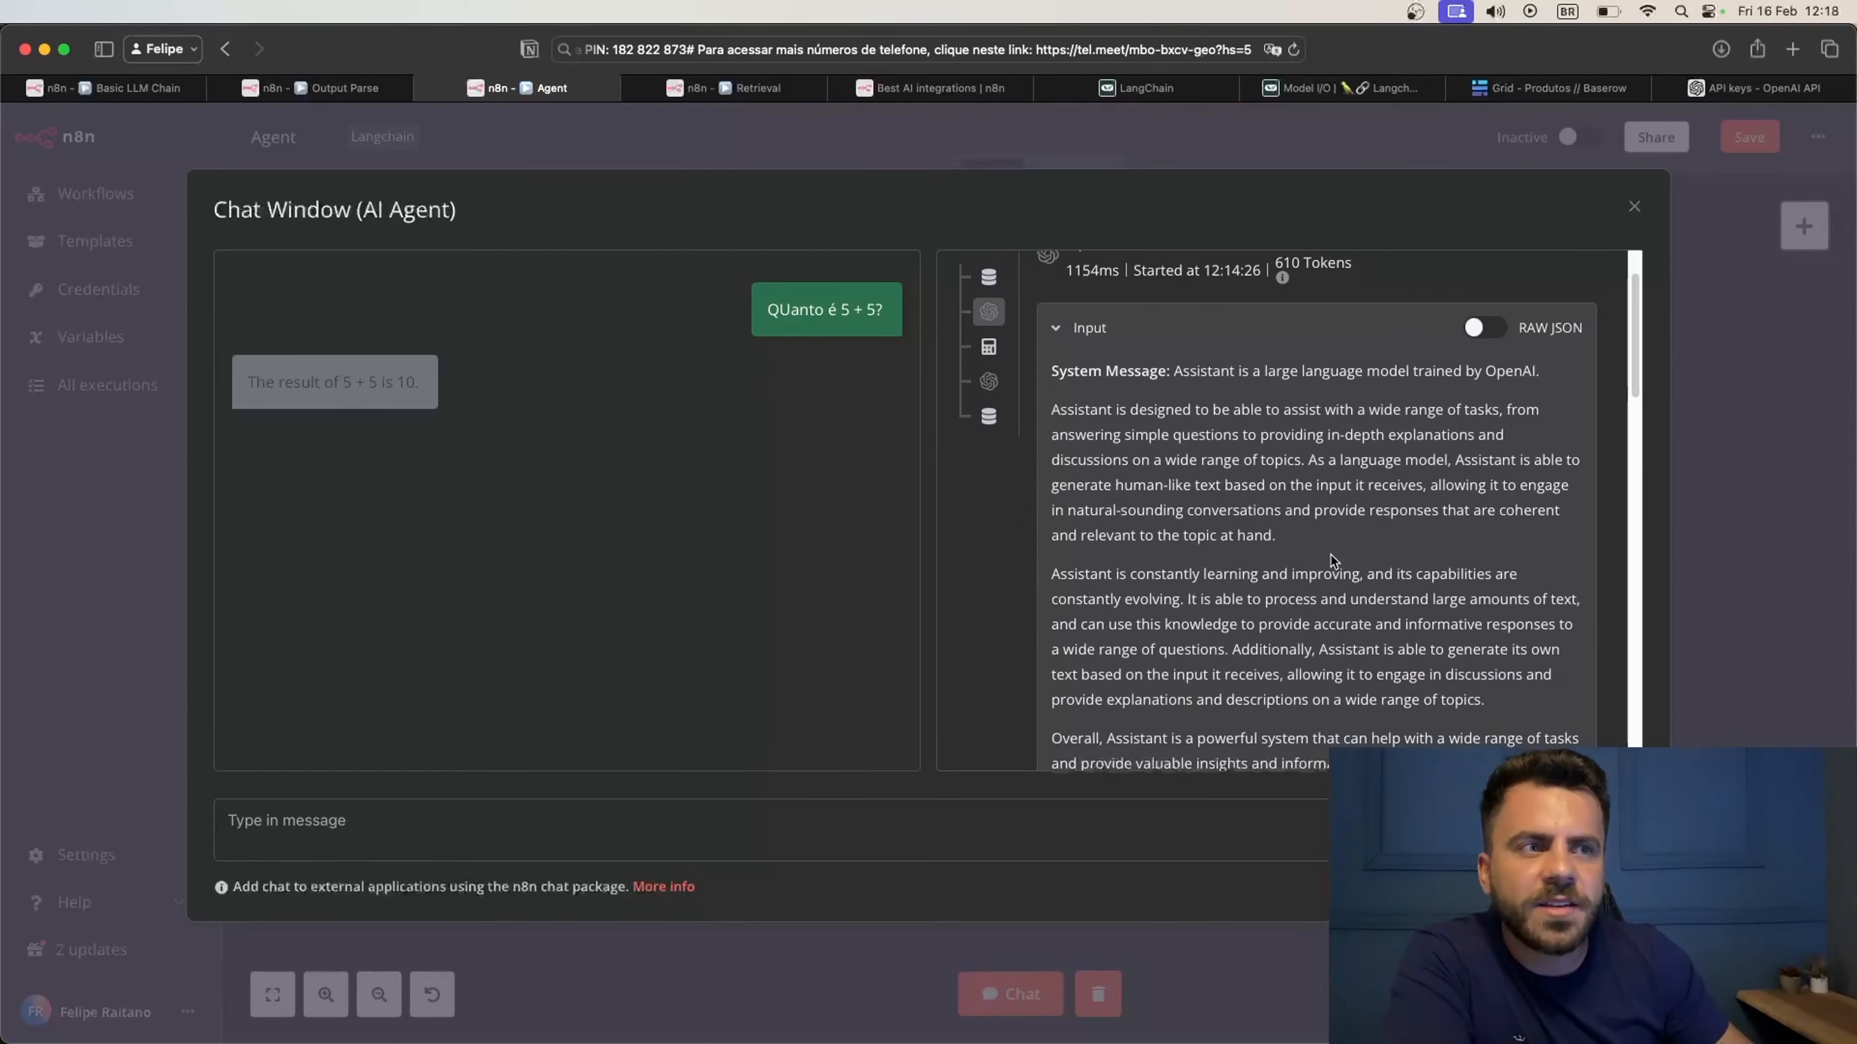
{"action": "scroll", "coordinate": [1330, 559], "scroll_direction": "down", "scroll_amount": 5}
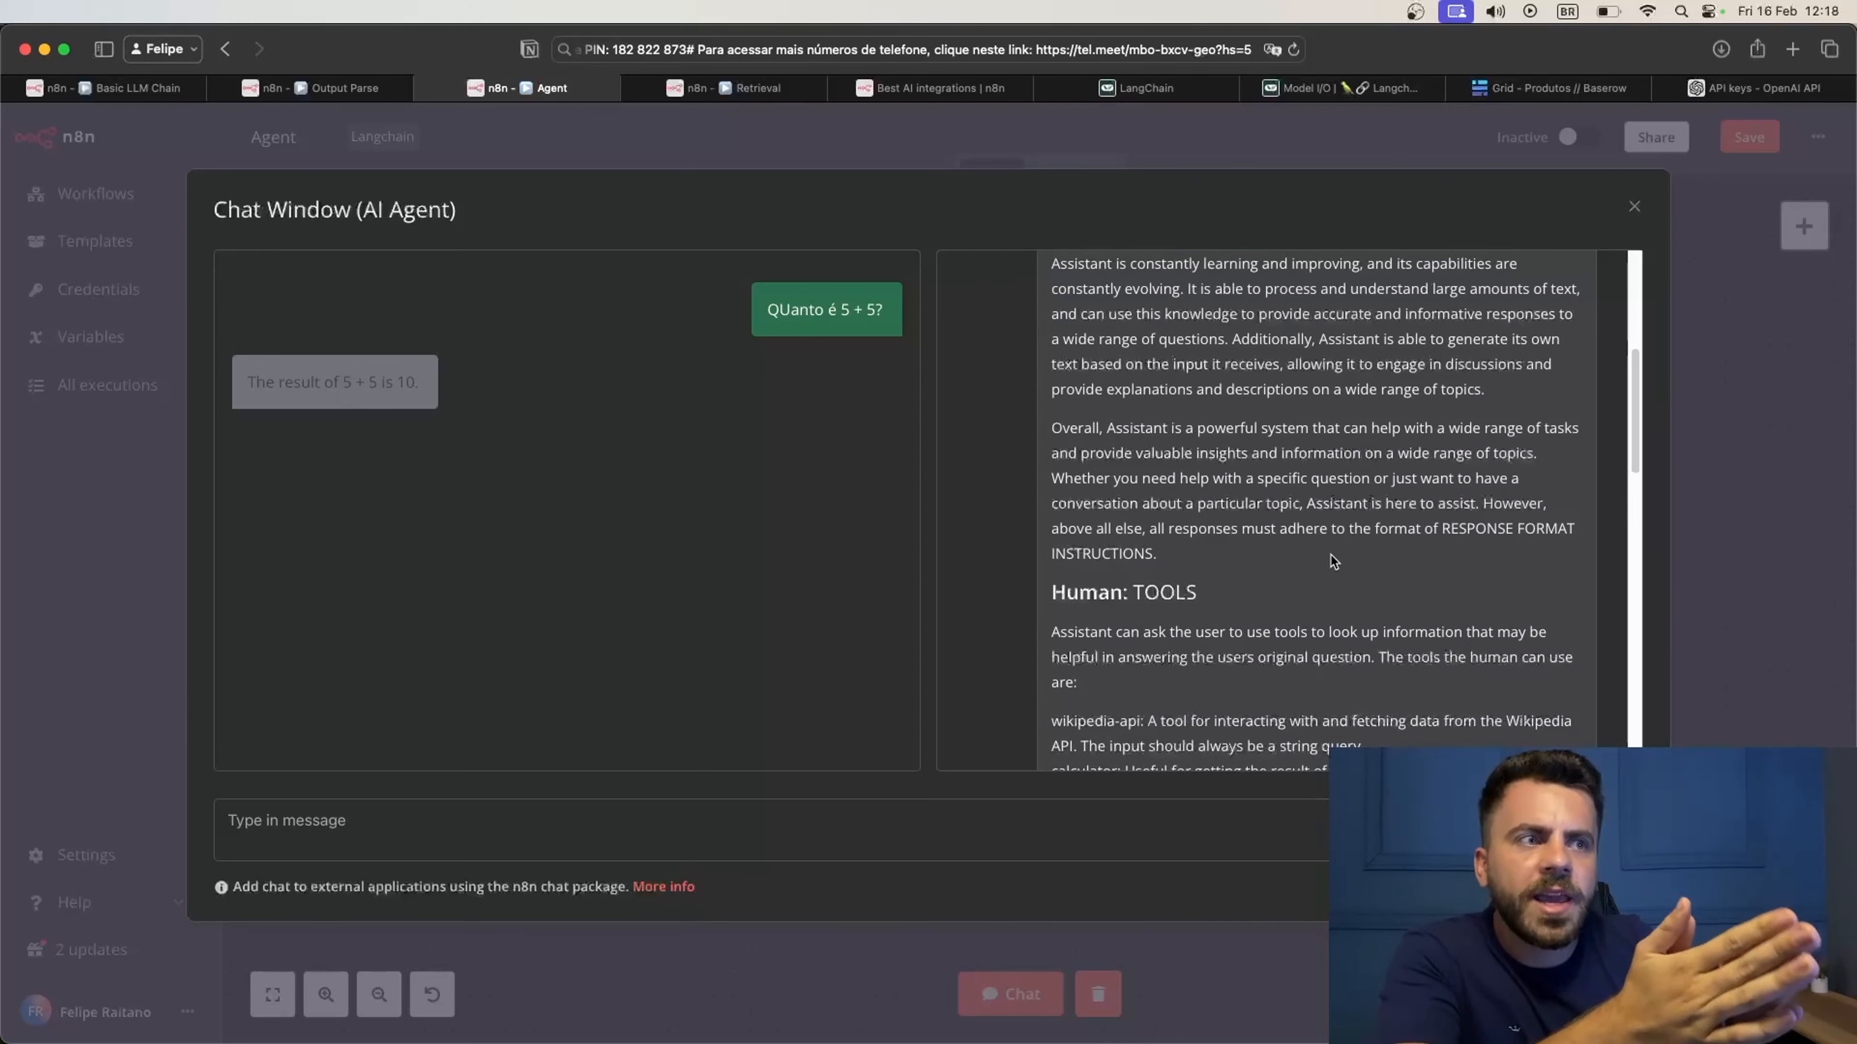
{"action": "scroll", "coordinate": [1333, 561], "scroll_direction": "down", "scroll_amount": 3}
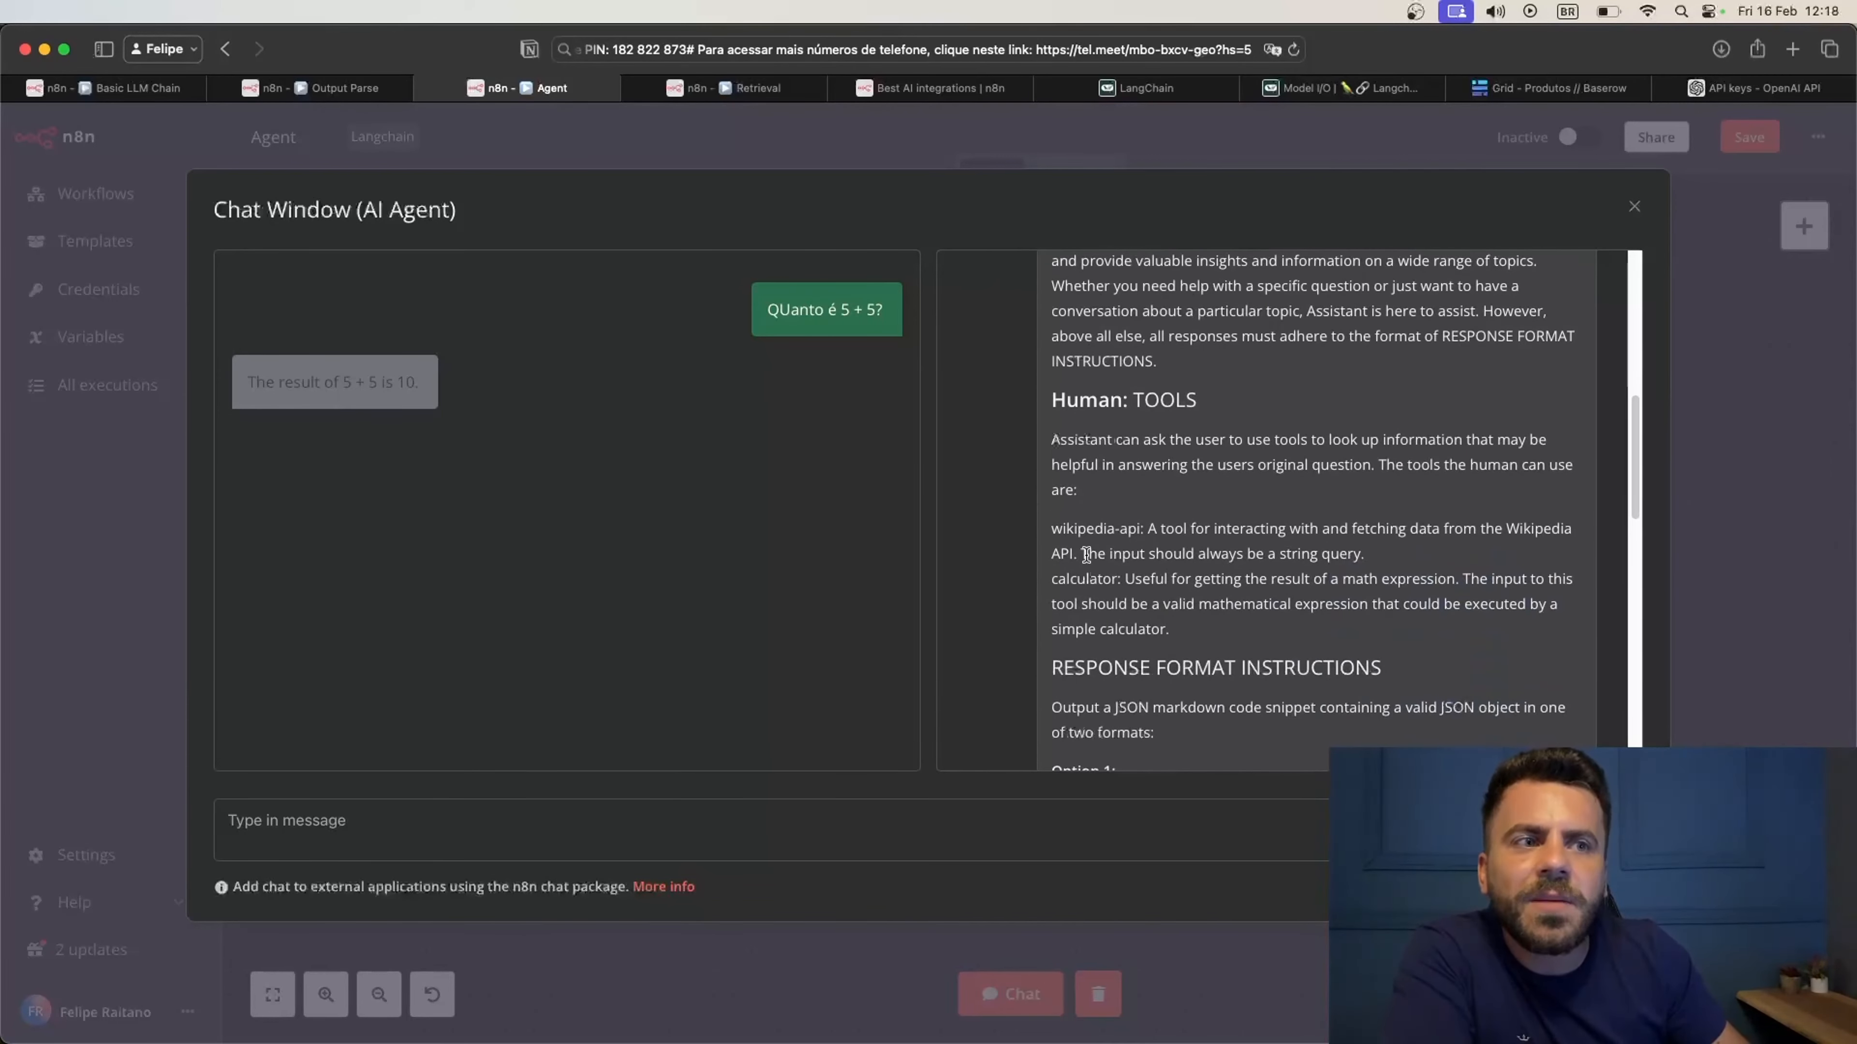
{"action": "double_click", "coordinate": [1088, 529]}
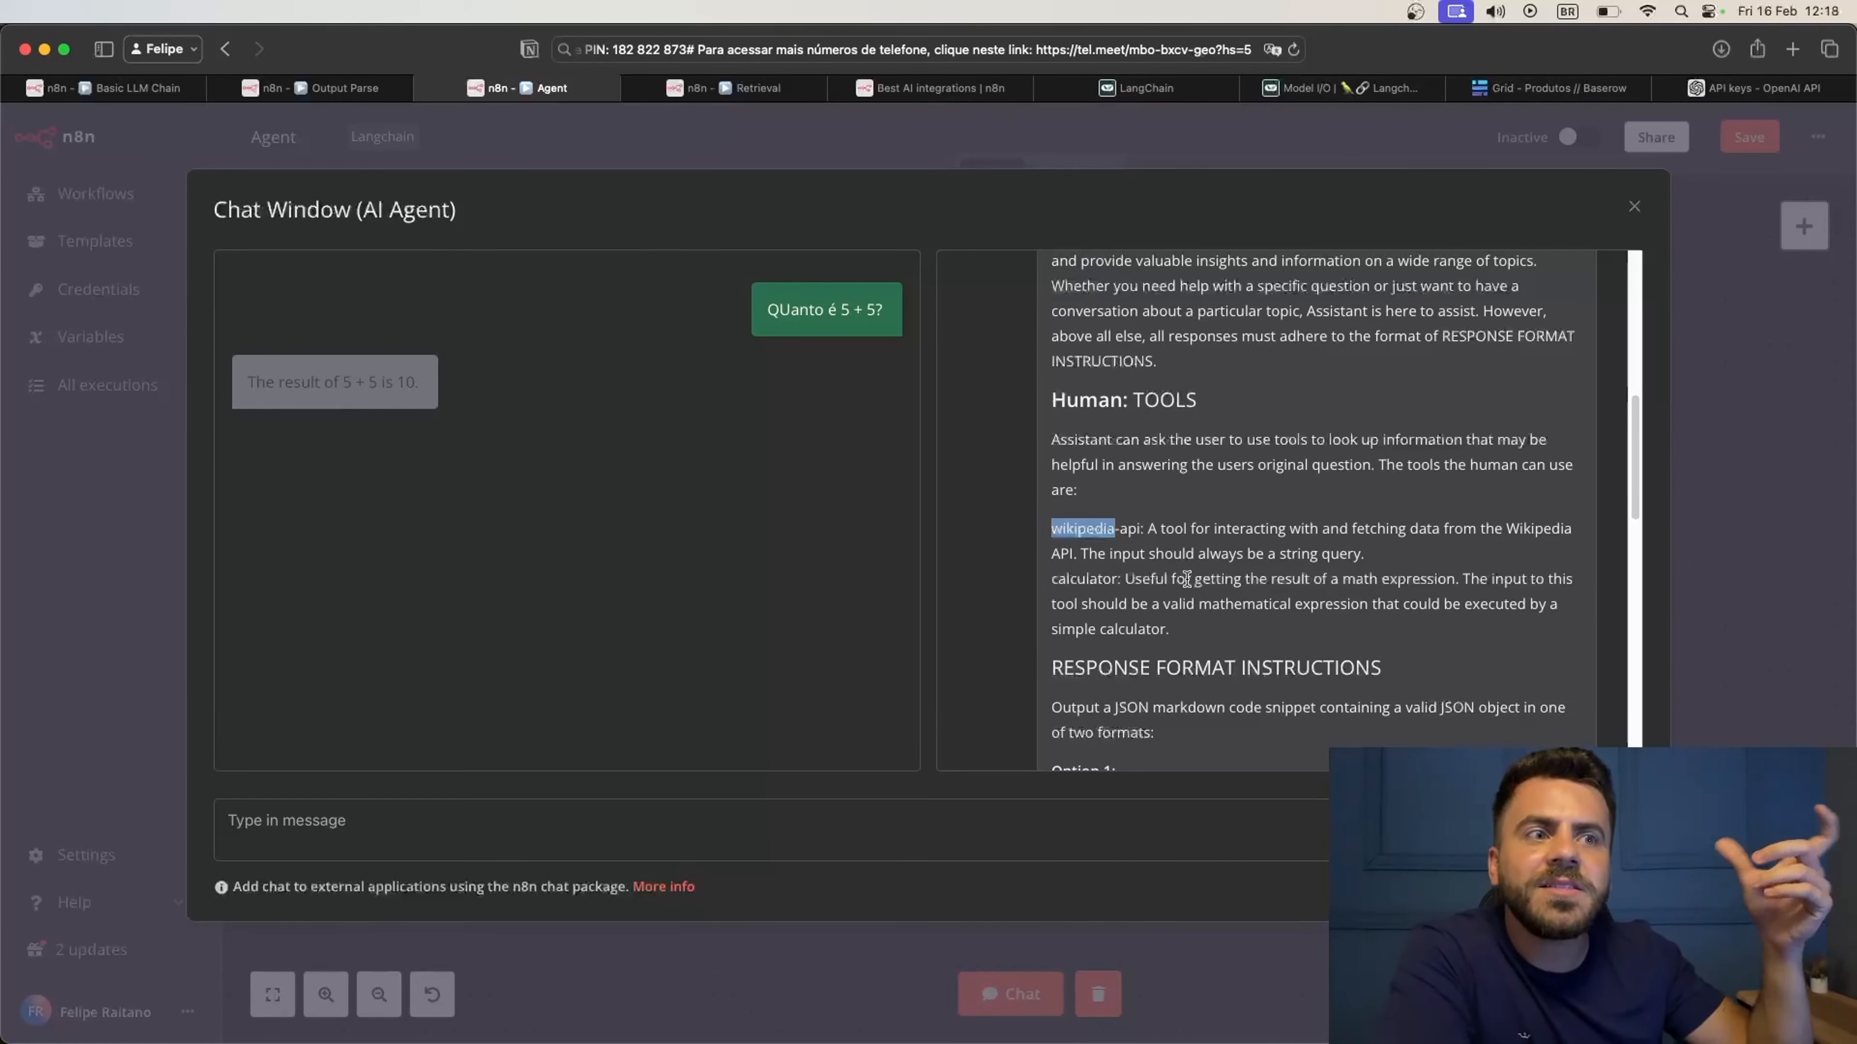
{"action": "scroll", "coordinate": [1186, 578], "scroll_direction": "down", "scroll_amount": 1}
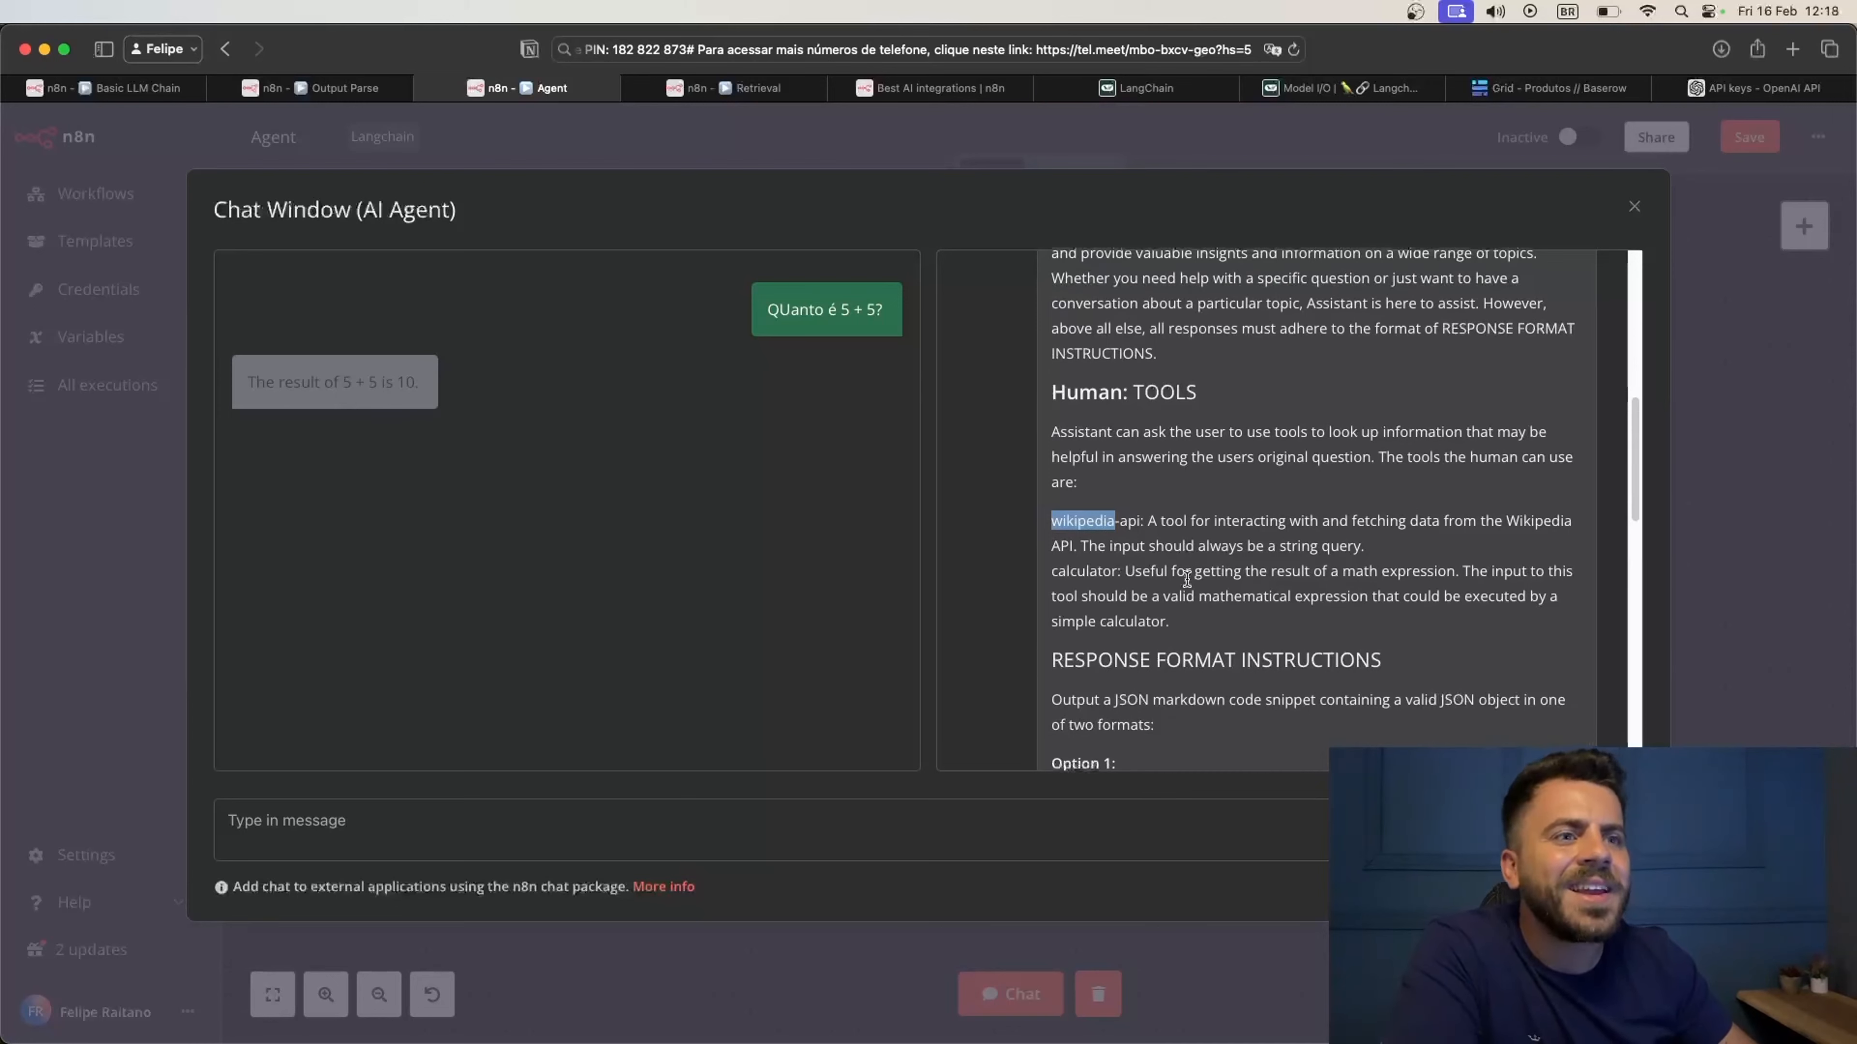
{"action": "double_click", "coordinate": [1107, 569]}
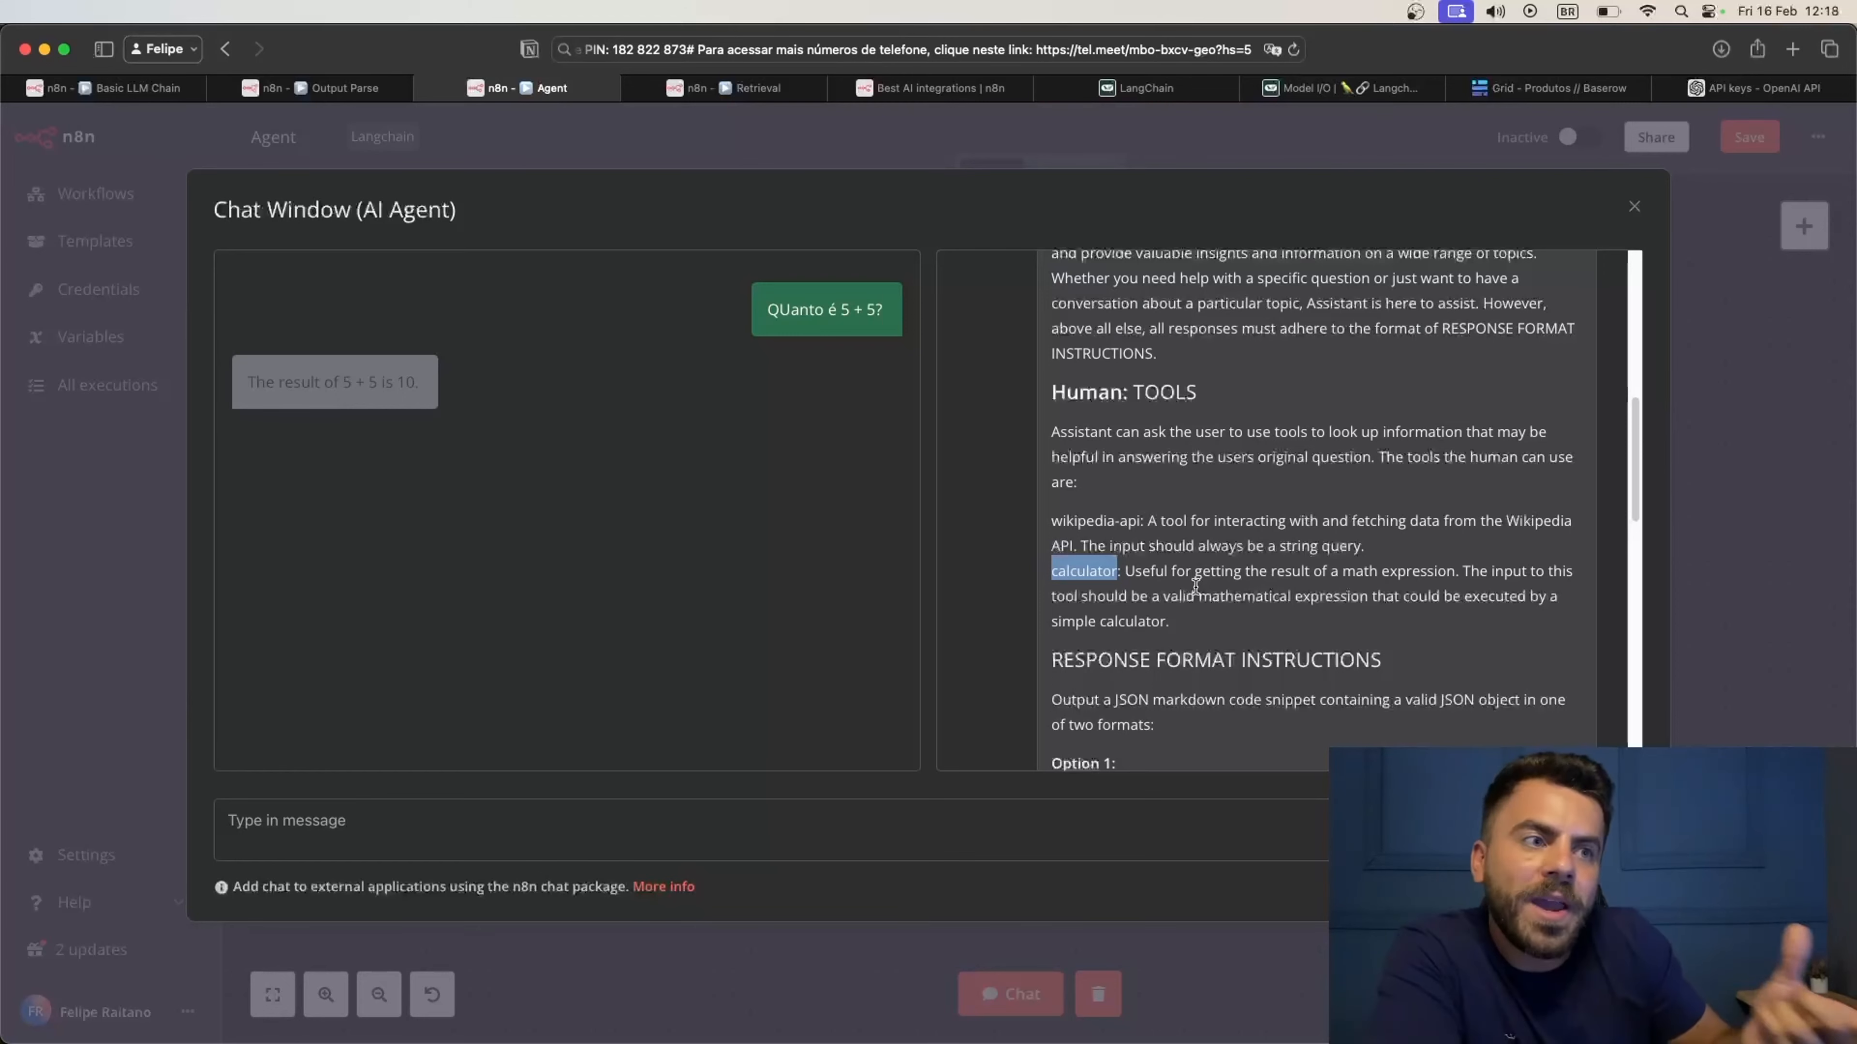
Examine the response format instructions with their action and action_input fields, and the output of the first OpenAI Chat Model run
{"action": "scroll", "coordinate": [1195, 585], "scroll_direction": "down", "scroll_amount": 3}
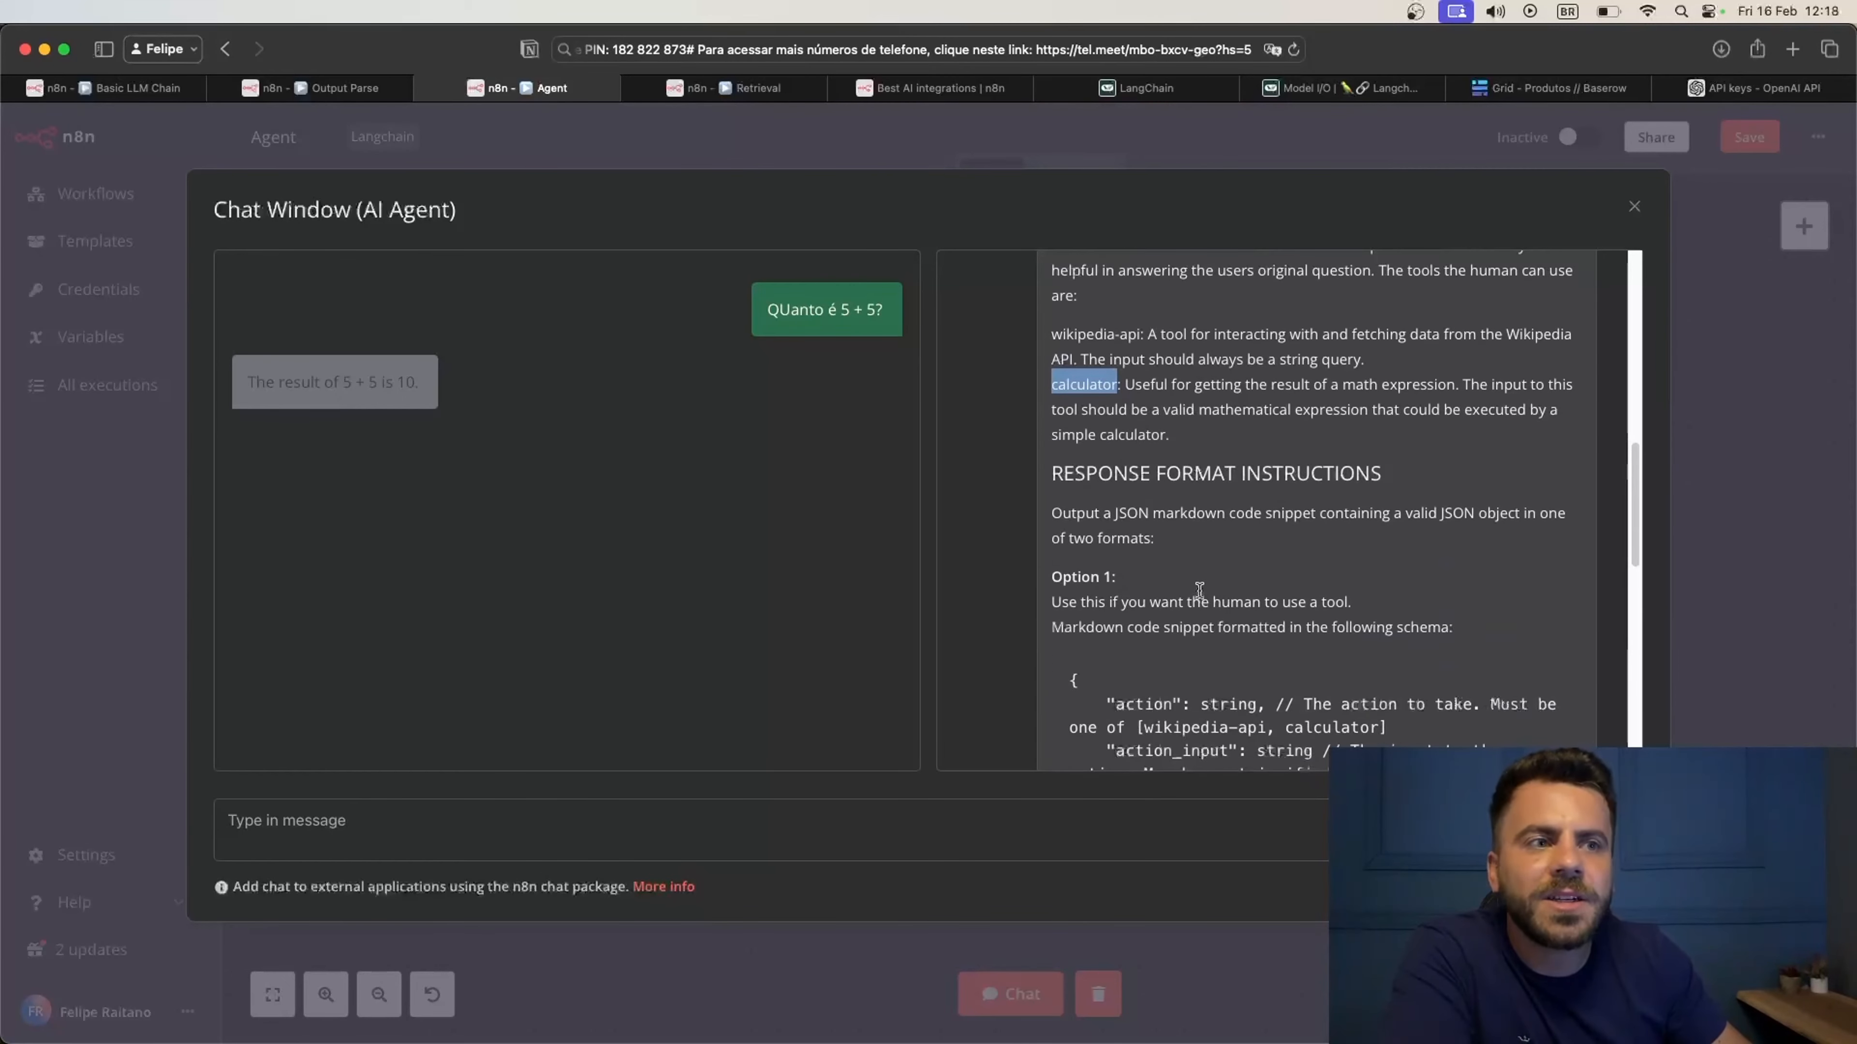
{"action": "scroll", "coordinate": [1203, 592], "scroll_direction": "down", "scroll_amount": 1}
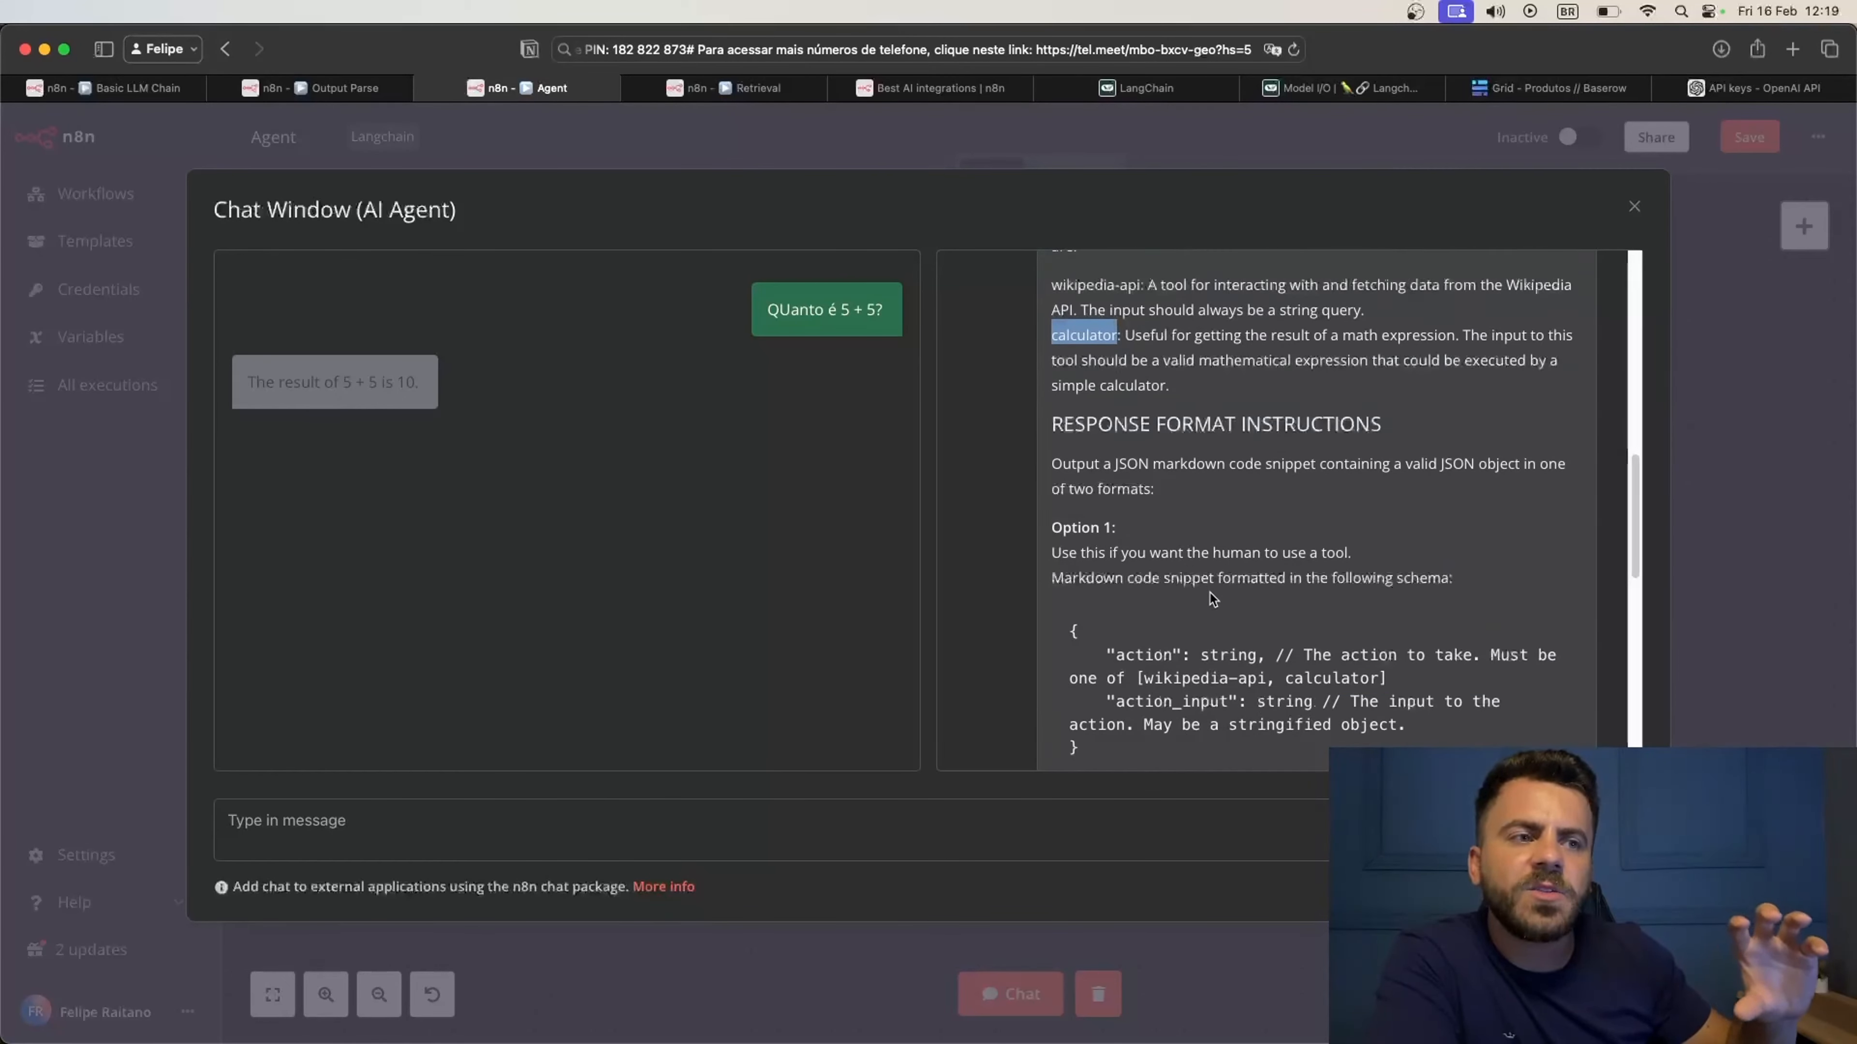
{"action": "scroll", "coordinate": [1212, 598], "scroll_direction": "down", "scroll_amount": 1}
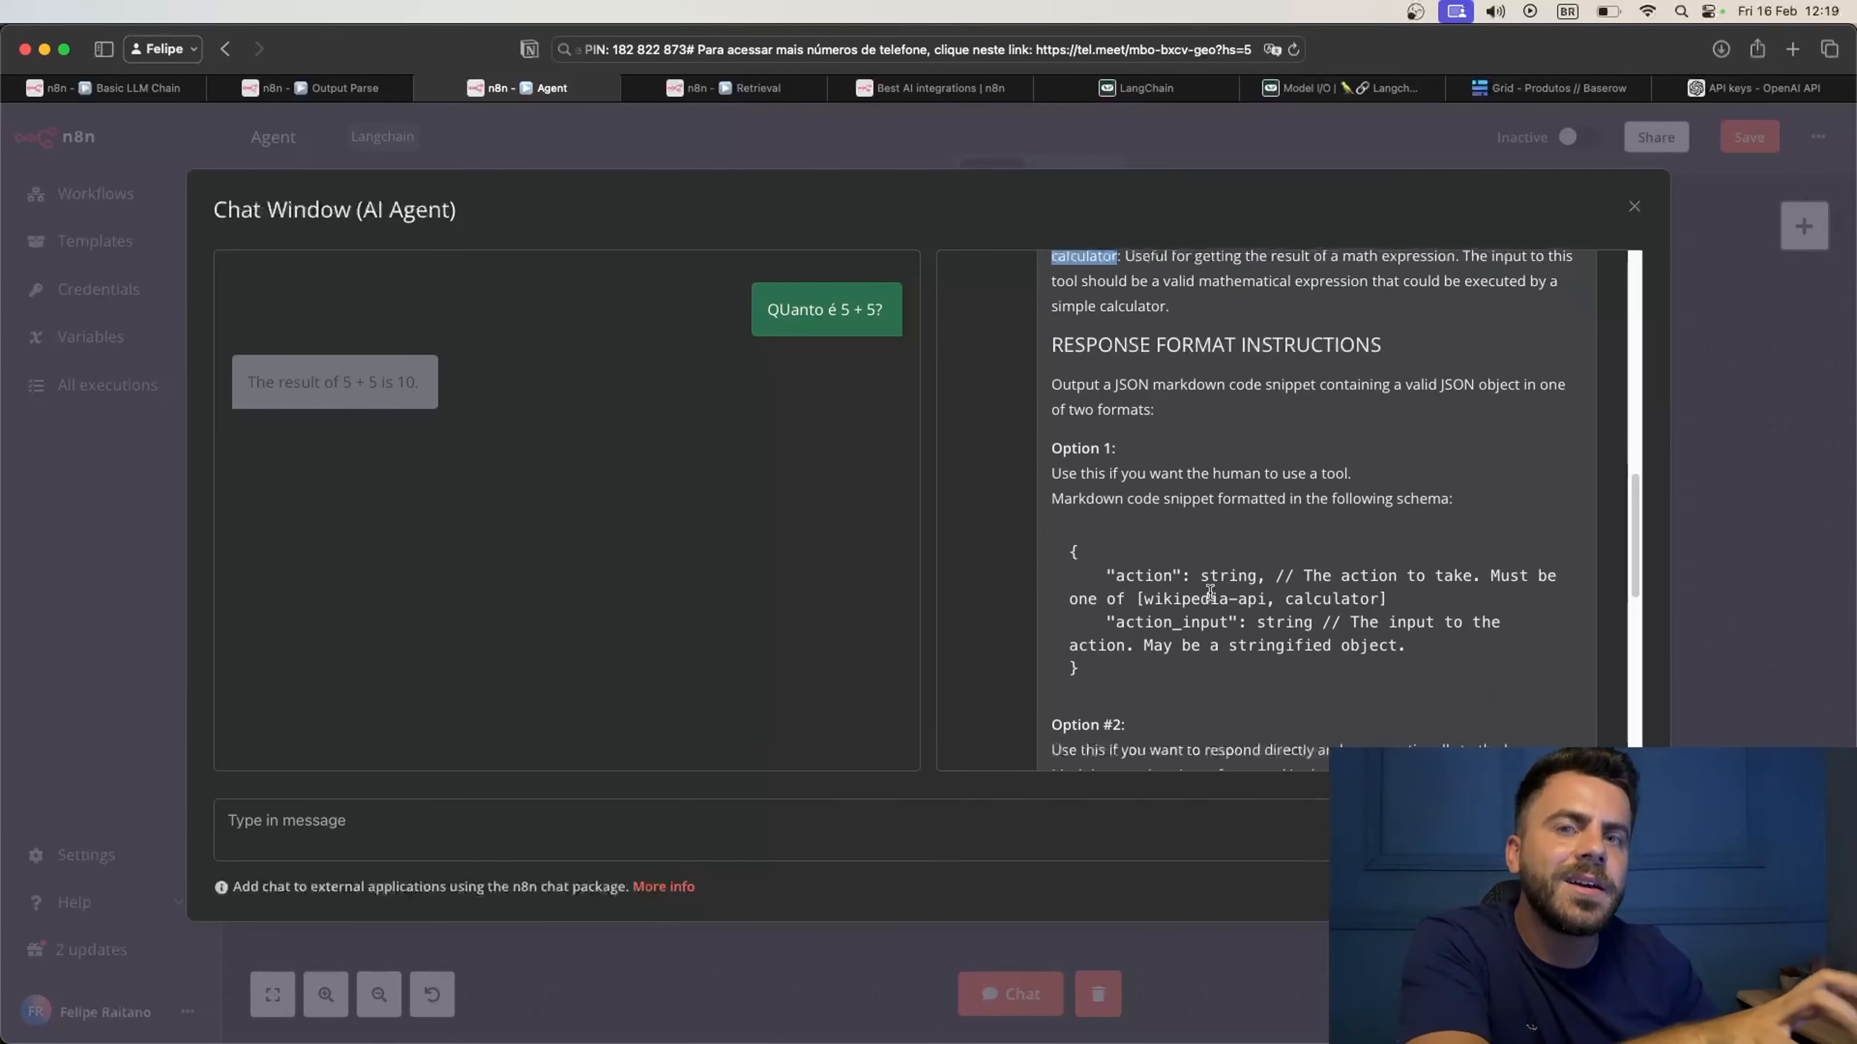
{"action": "scroll", "coordinate": [1184, 582], "scroll_direction": "down", "scroll_amount": 1}
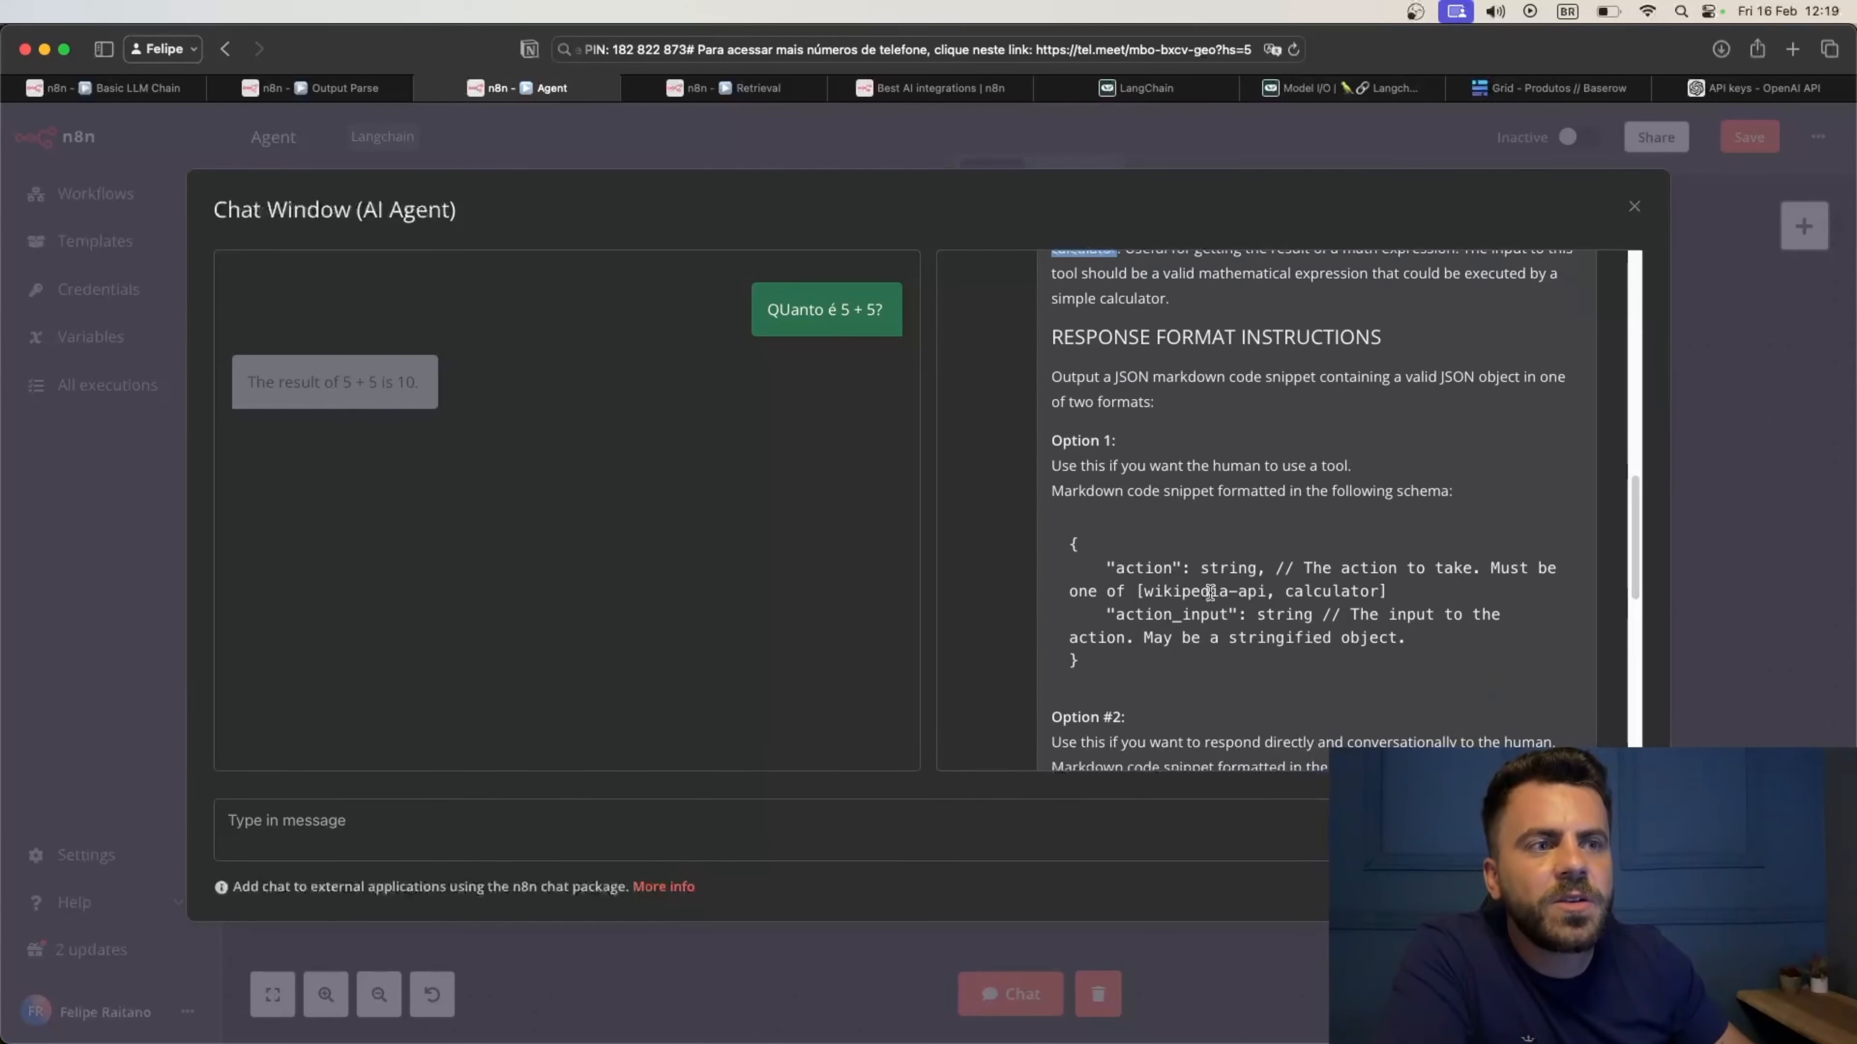
{"action": "double_click", "coordinate": [1152, 565]}
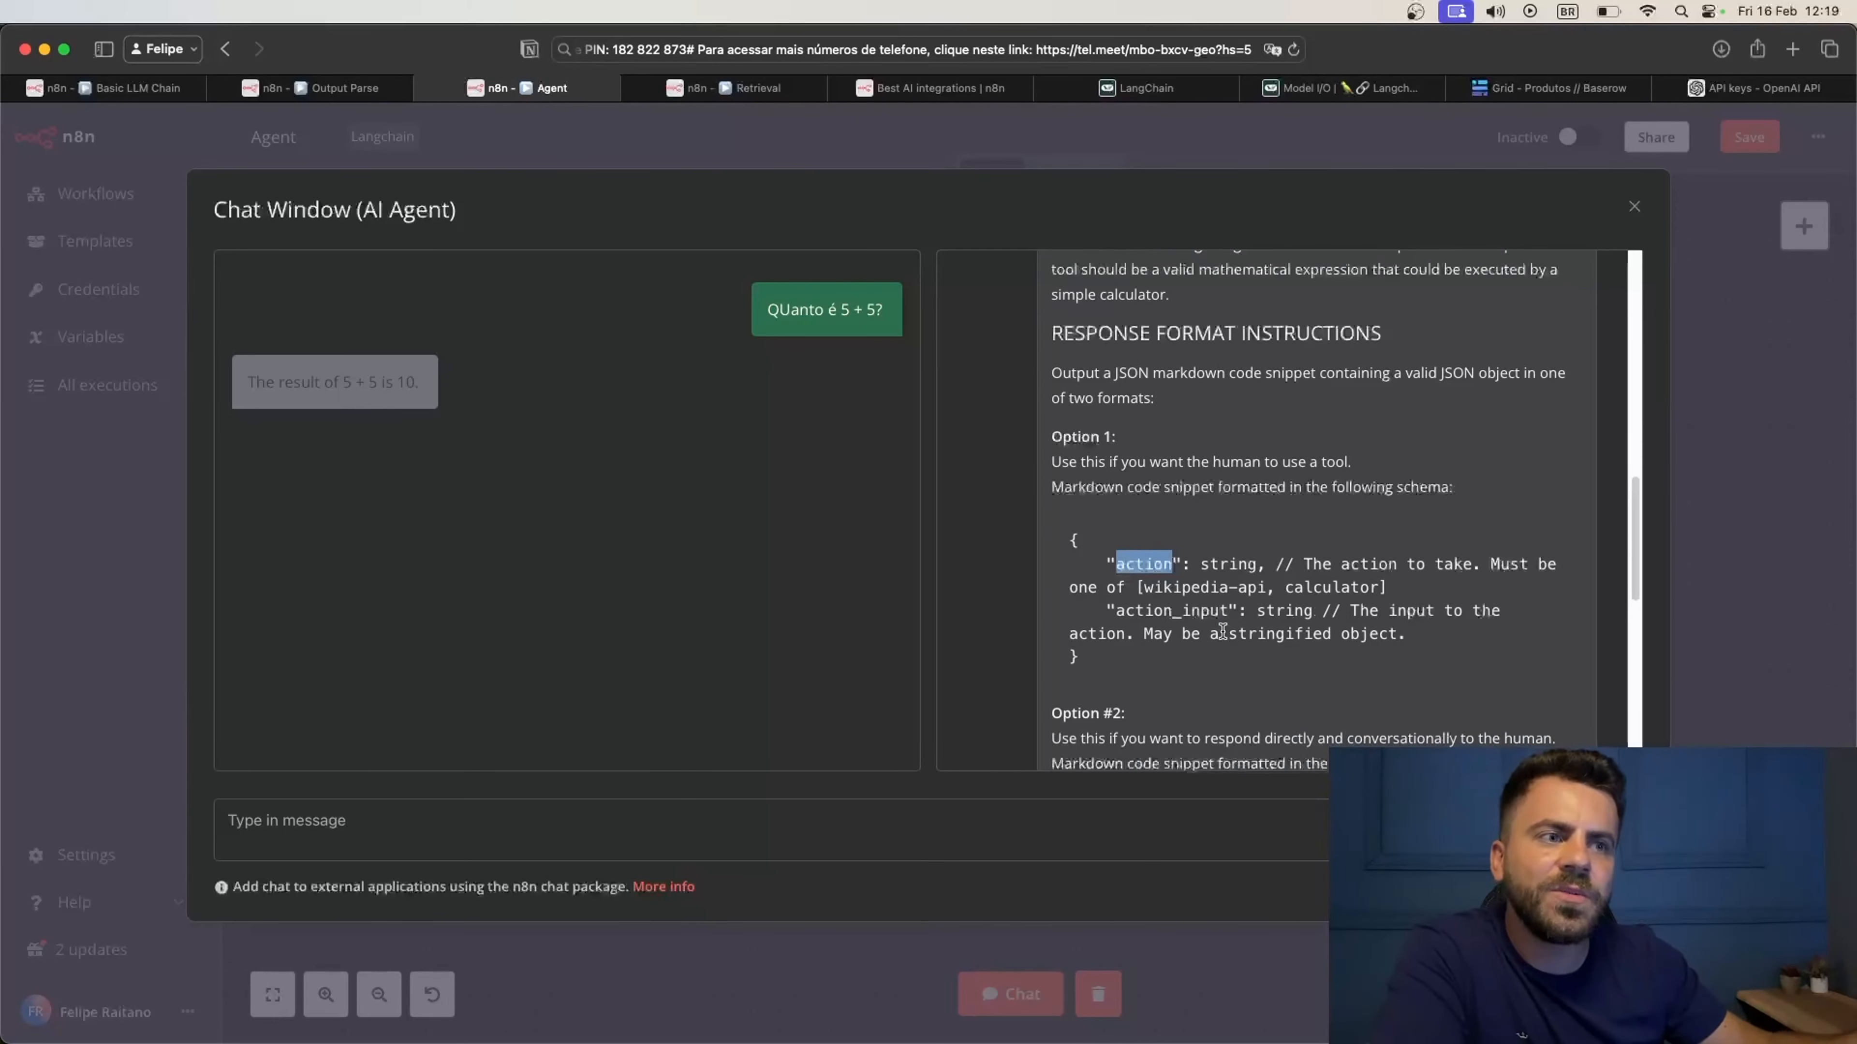
{"action": "double_click", "coordinate": [1215, 612]}
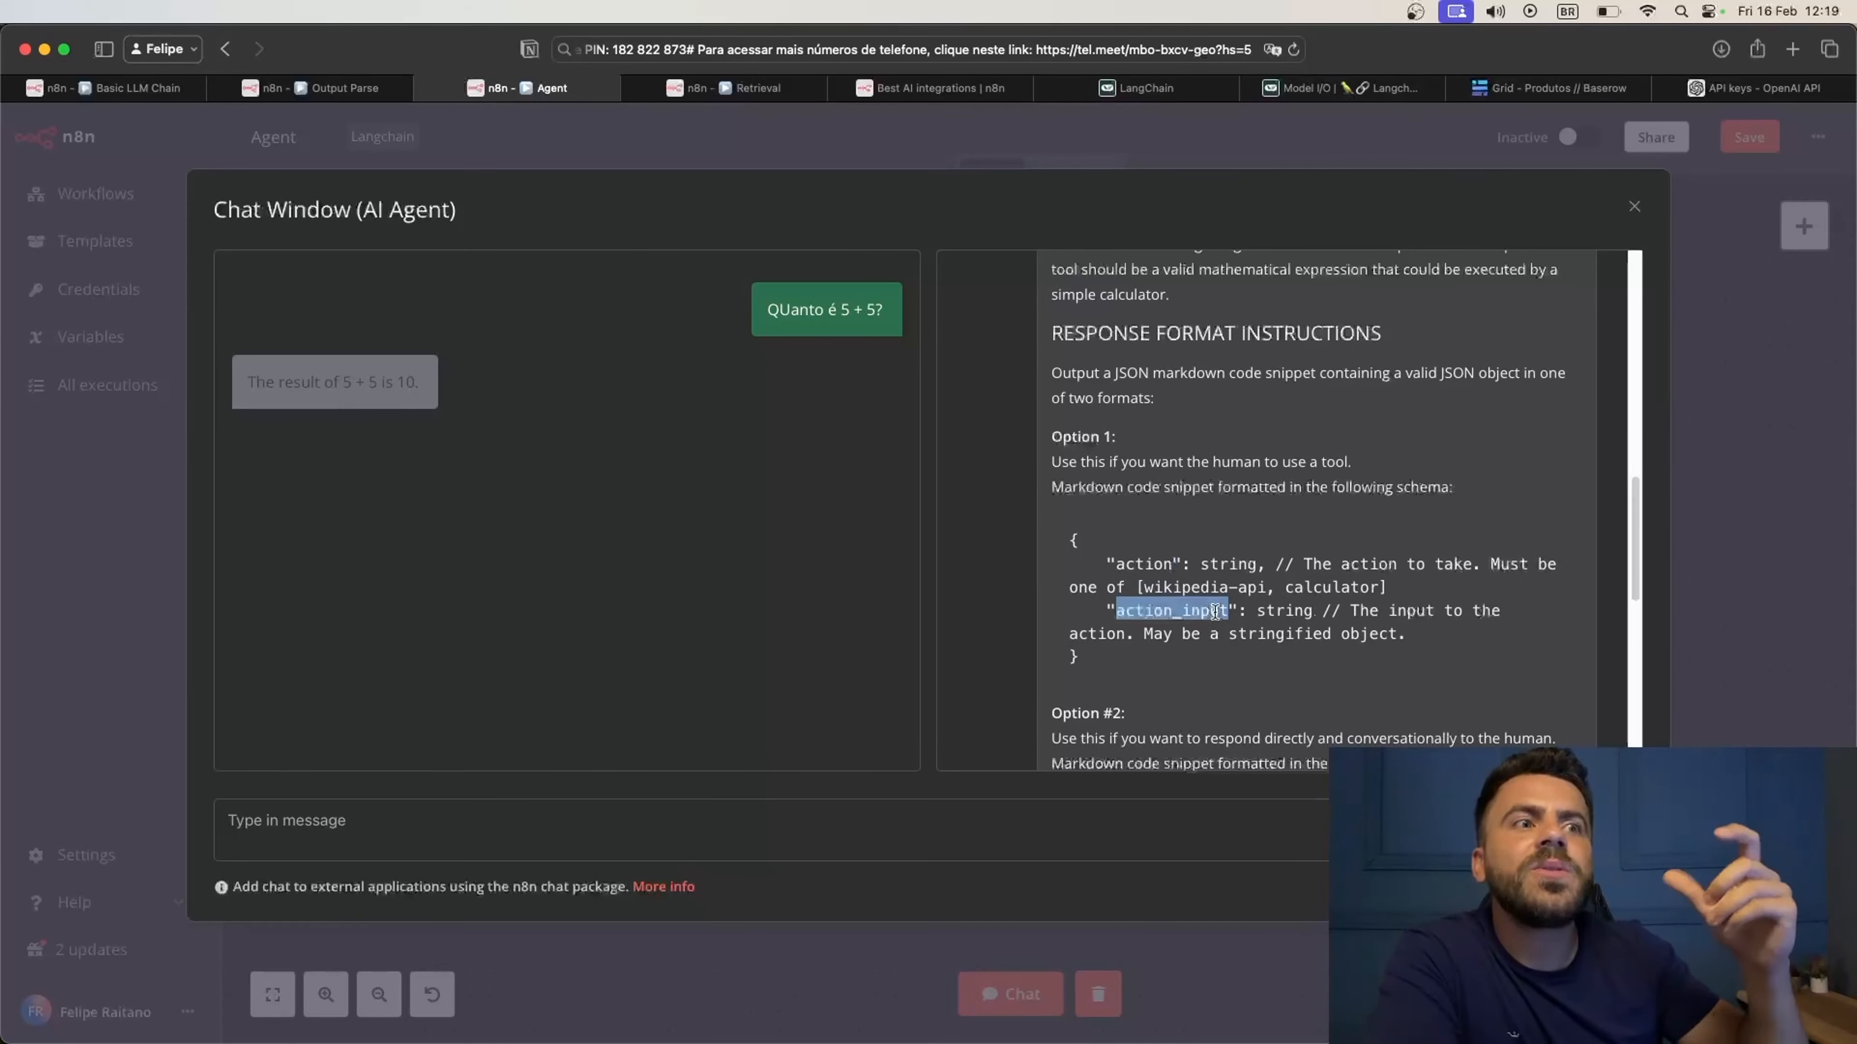
{"action": "scroll", "coordinate": [1215, 612], "scroll_direction": "down", "scroll_amount": 1}
{"action": "scroll", "coordinate": [1215, 611], "scroll_direction": "down", "scroll_amount": 5}
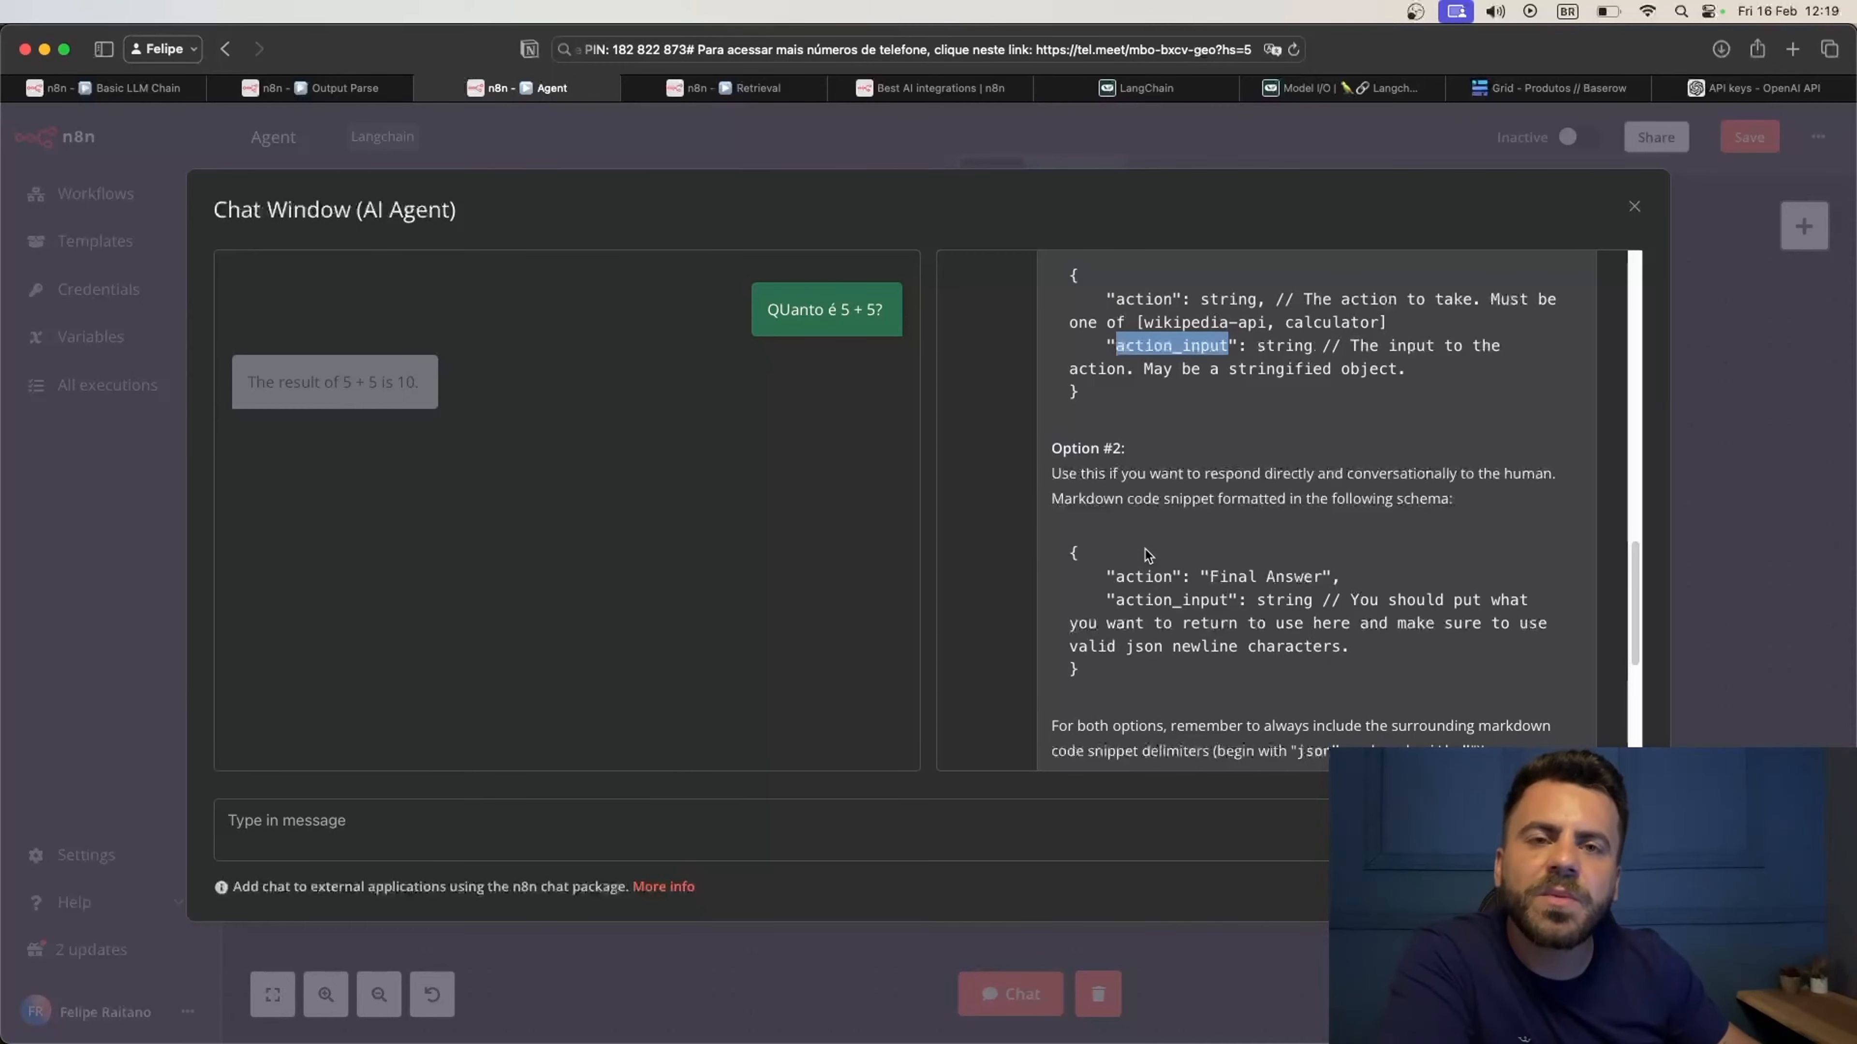
{"action": "scroll", "coordinate": [1146, 553], "scroll_direction": "up", "scroll_amount": 15}
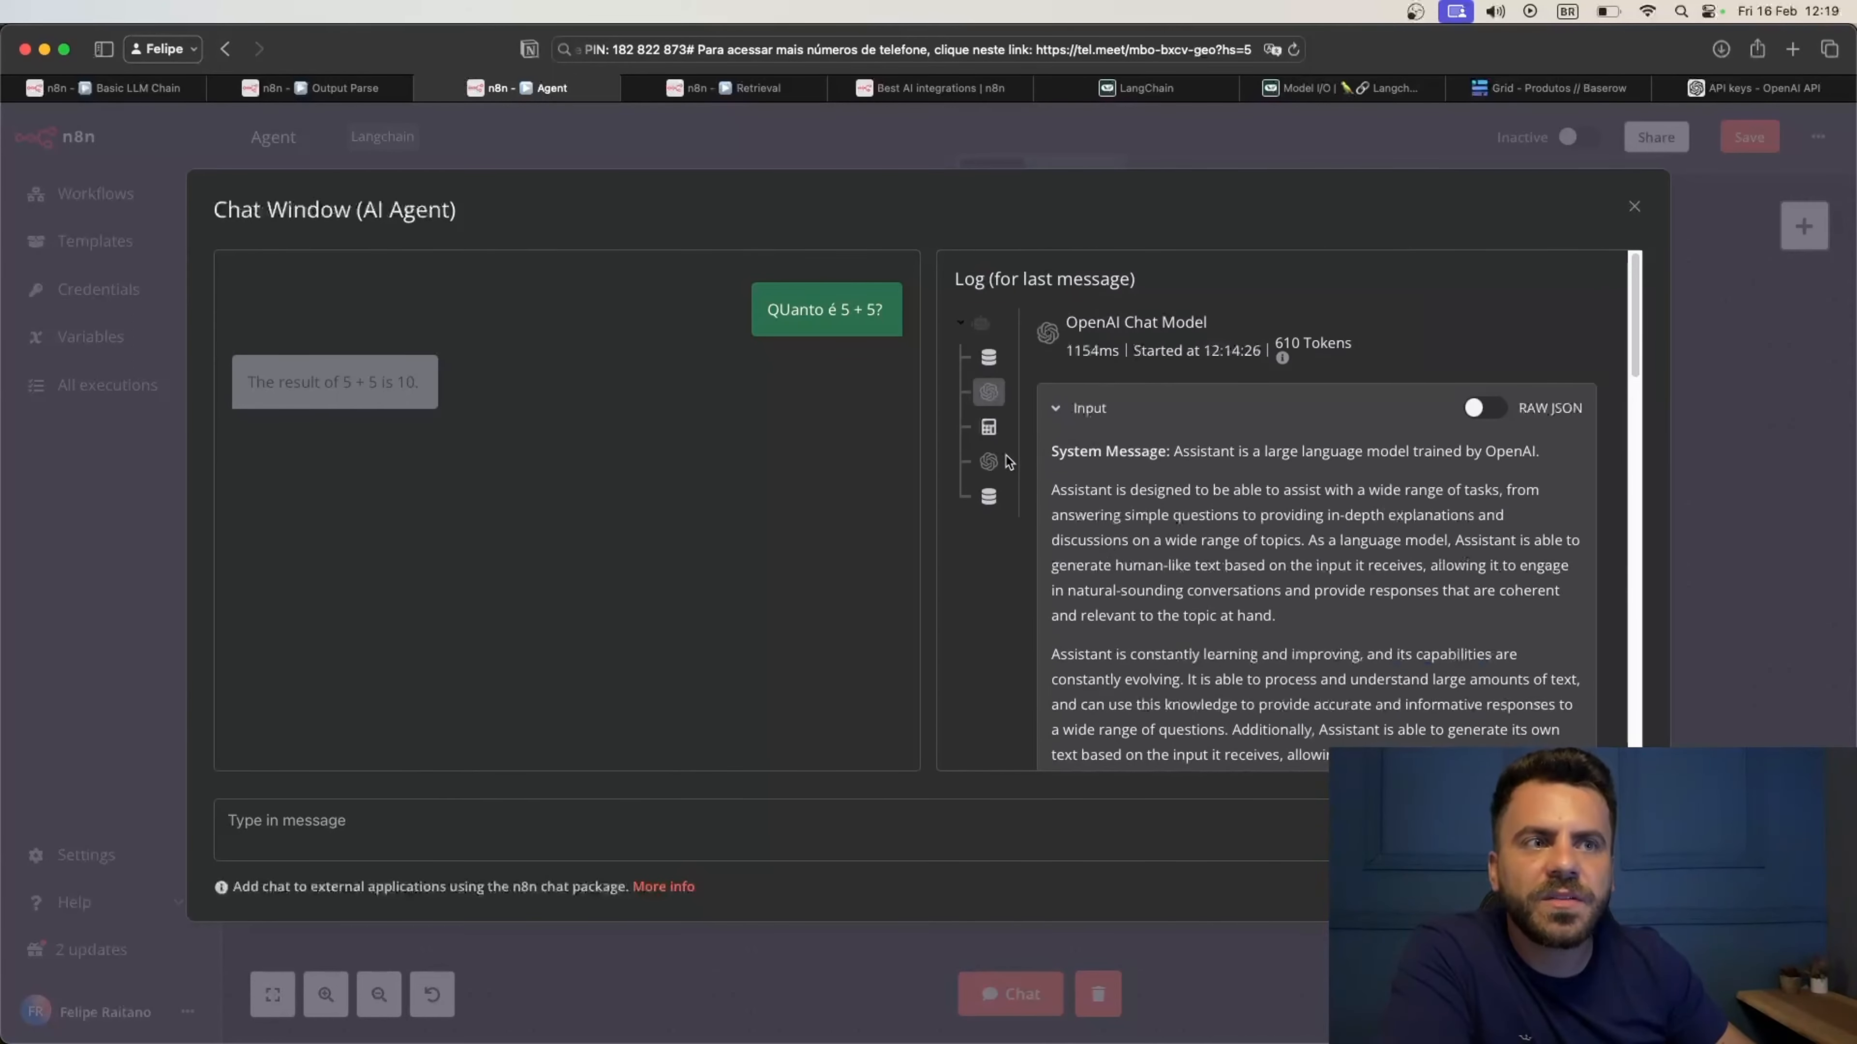
{"action": "scroll", "coordinate": [1229, 510], "scroll_direction": "down", "scroll_amount": 15}
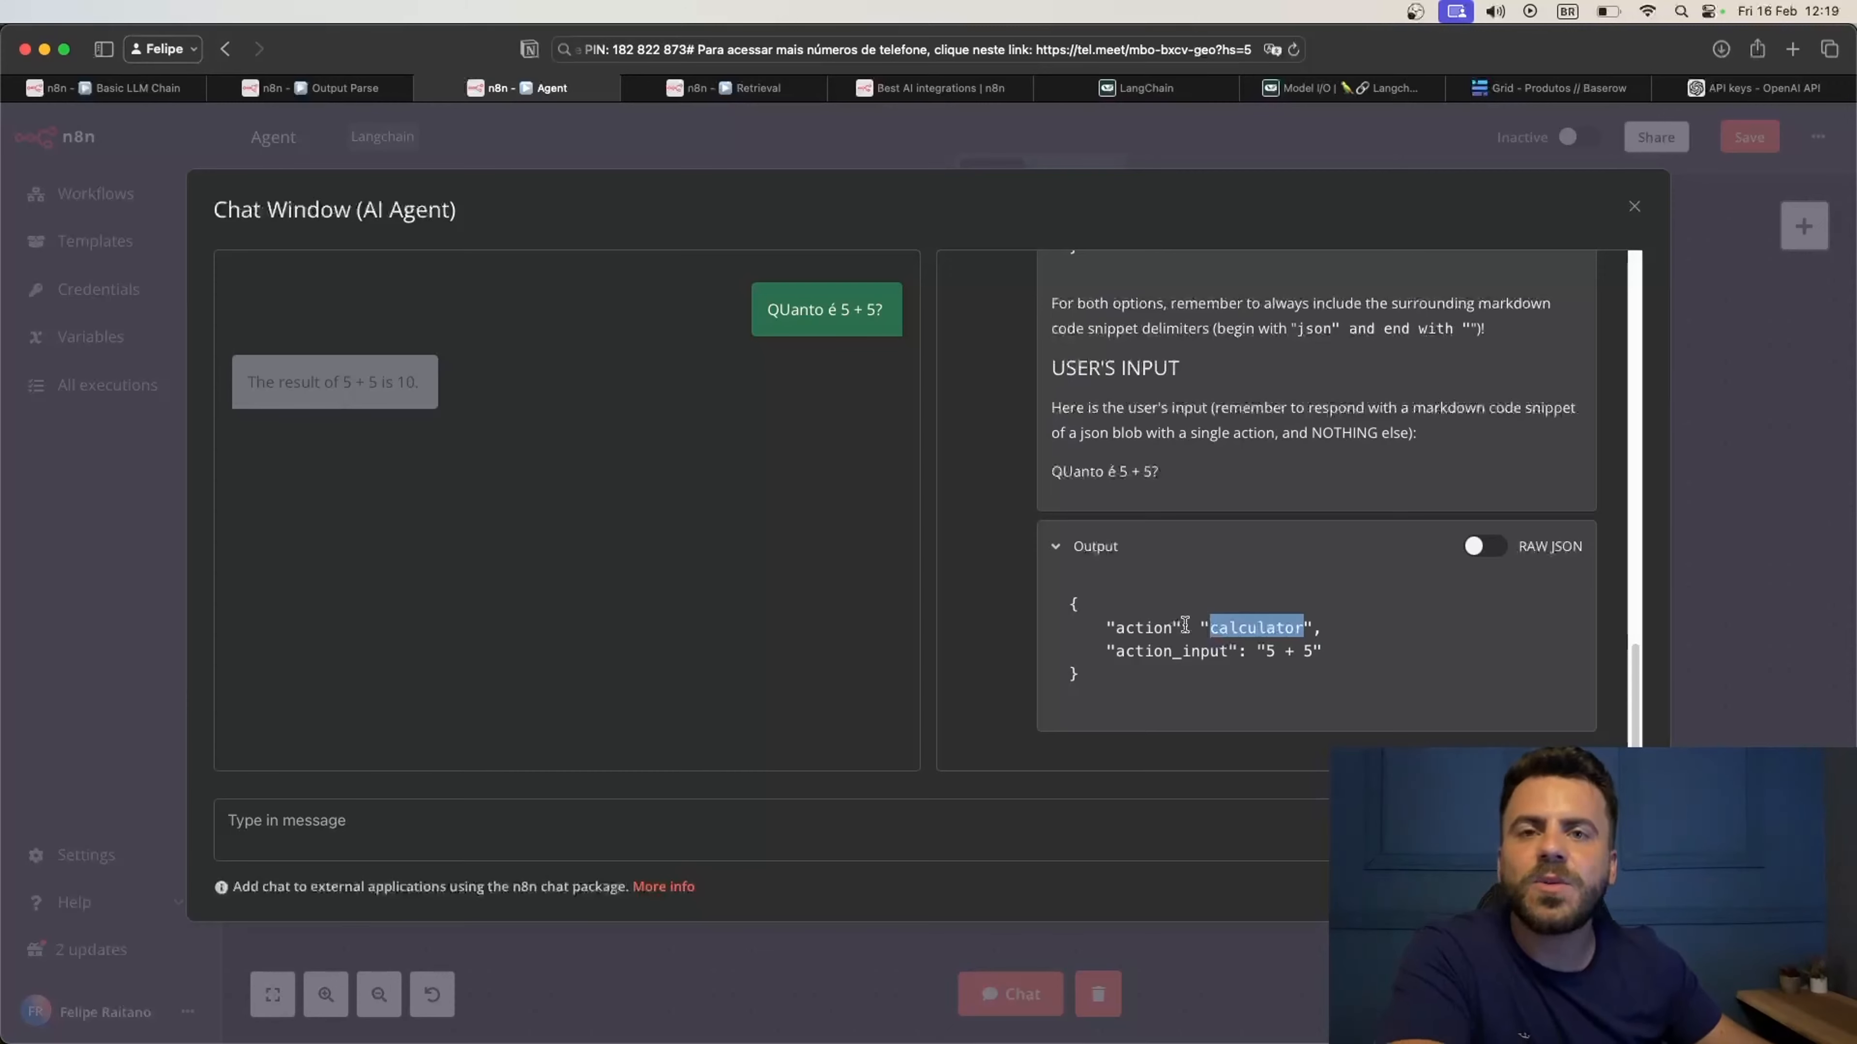
Examine the query and response of the Calculator run in the chat log
{"action": "scroll", "coordinate": [1163, 611], "scroll_direction": "up", "scroll_amount": 3}
{"action": "scroll", "coordinate": [1155, 604], "scroll_direction": "up", "scroll_amount": 10}
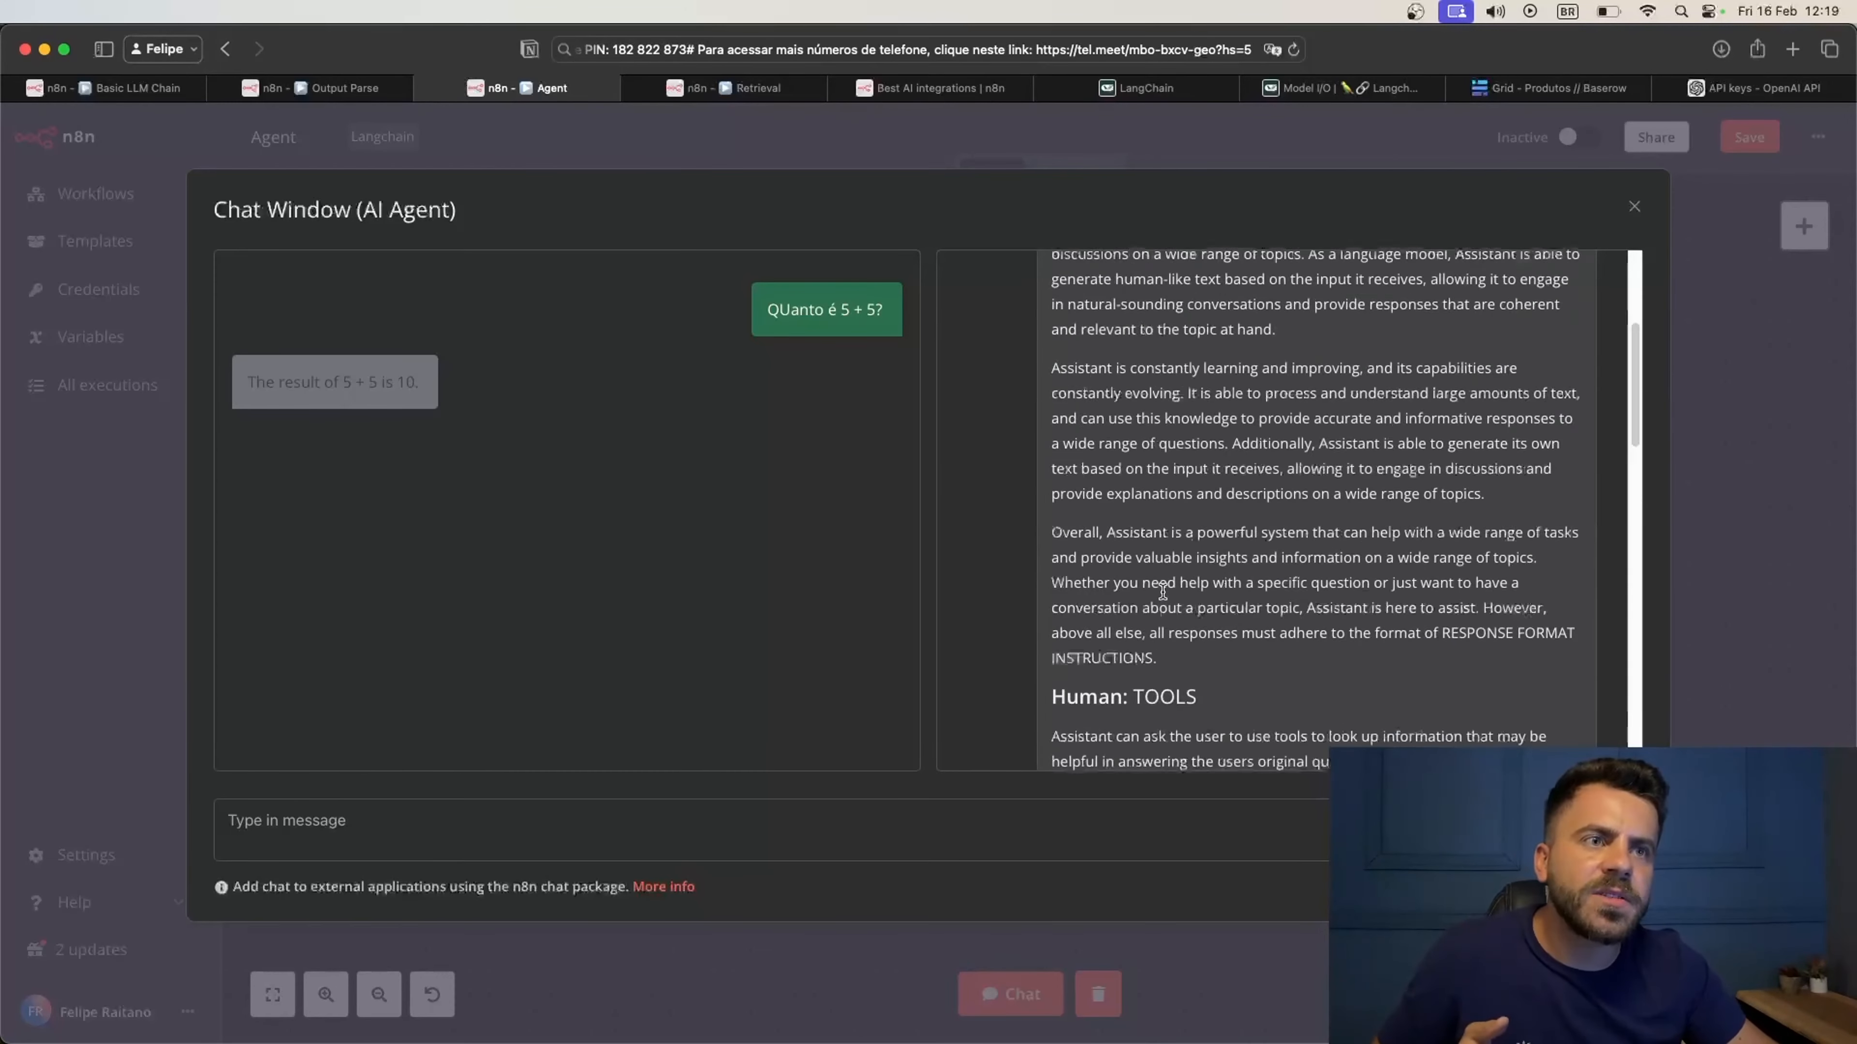
{"action": "left_click", "coordinate": [988, 428]}
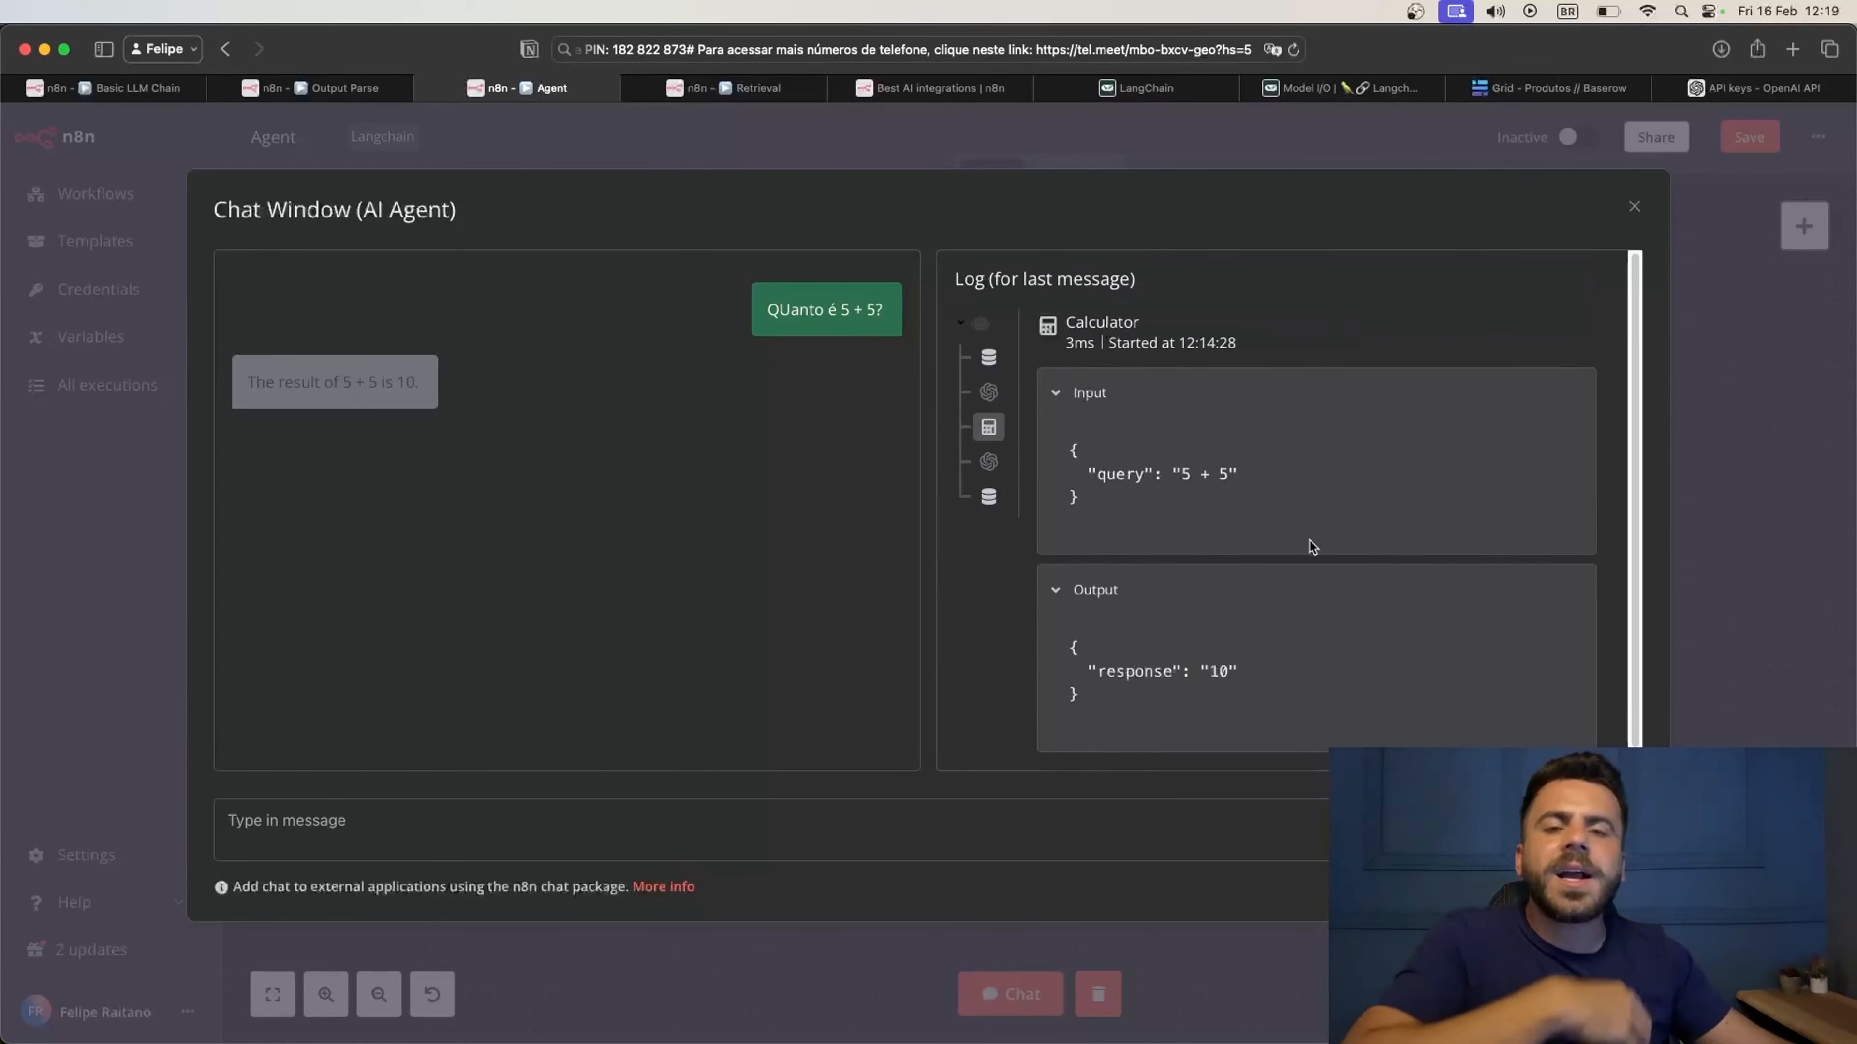
{"action": "scroll", "coordinate": [1378, 541], "scroll_direction": "down", "scroll_amount": 1}
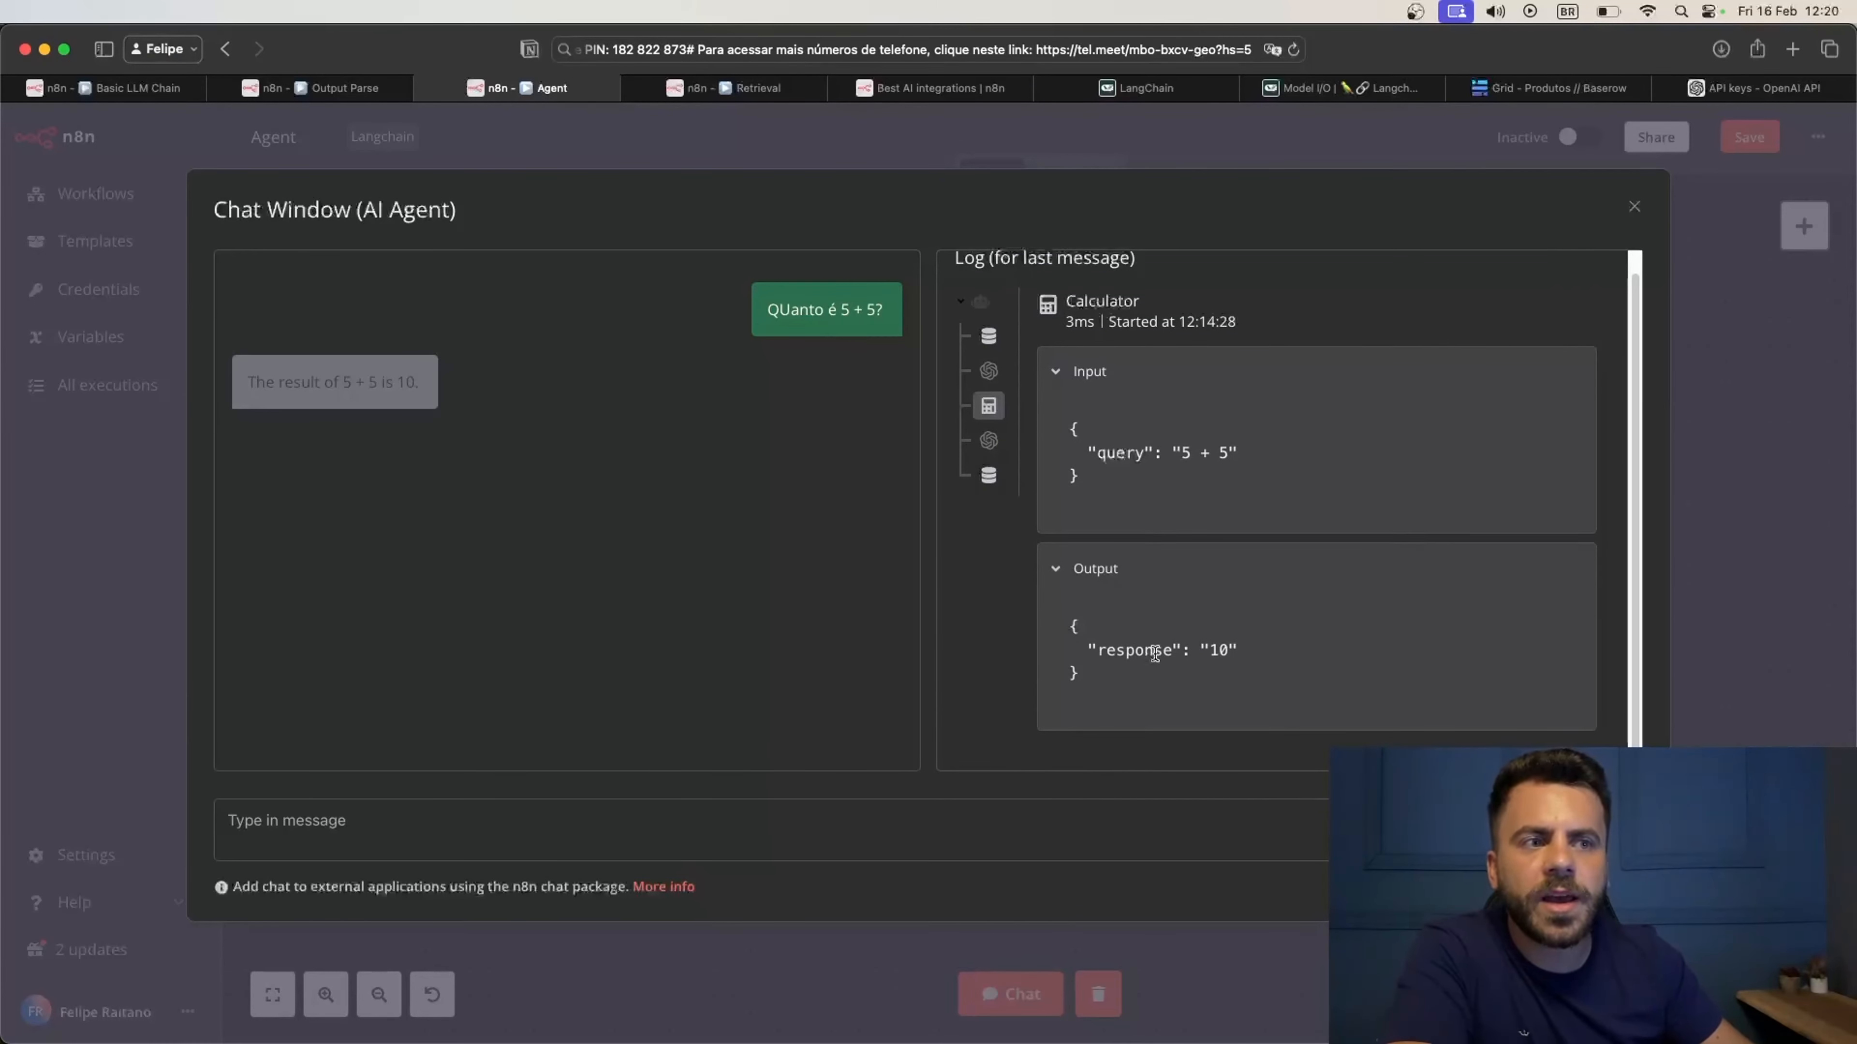
{"action": "double_click", "coordinate": [1155, 653]}
Examine the tool response and final output of the second OpenAI Chat Model run in the chat log
{"action": "left_click", "coordinate": [1002, 449]}
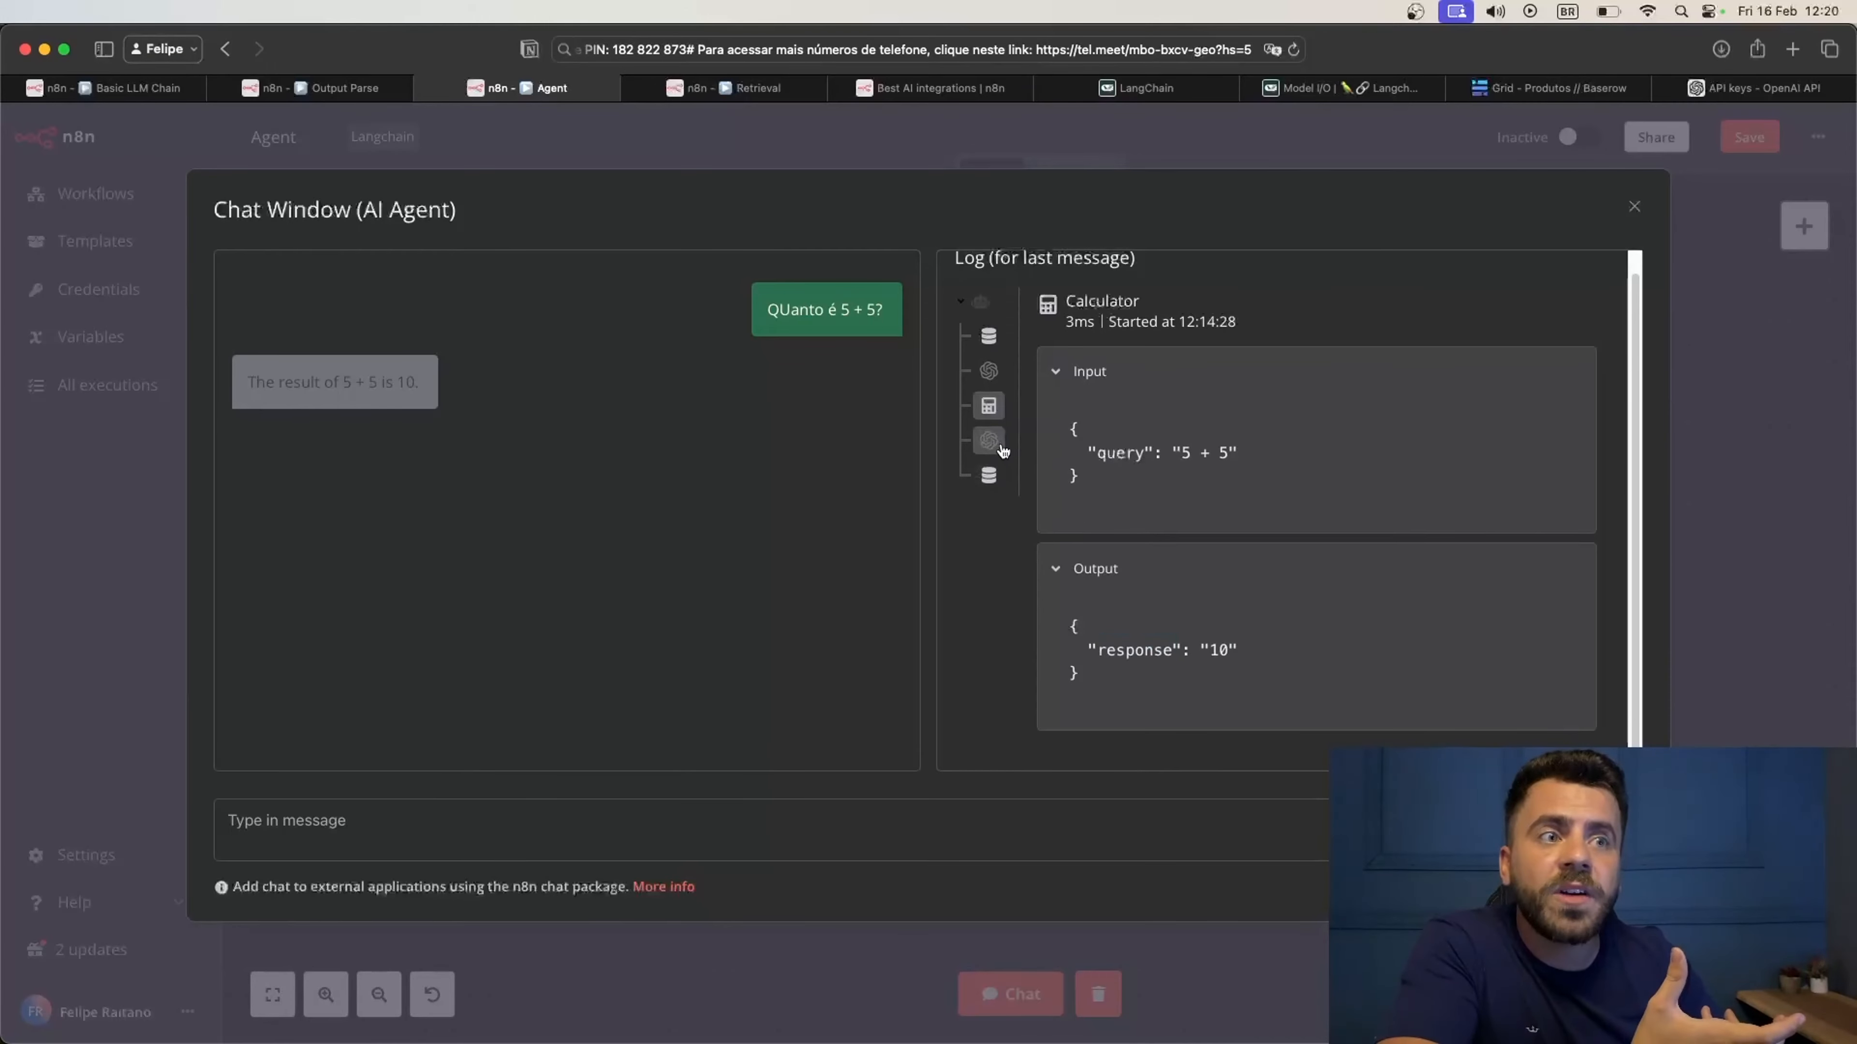
{"action": "scroll", "coordinate": [1409, 647], "scroll_direction": "down", "scroll_amount": 15}
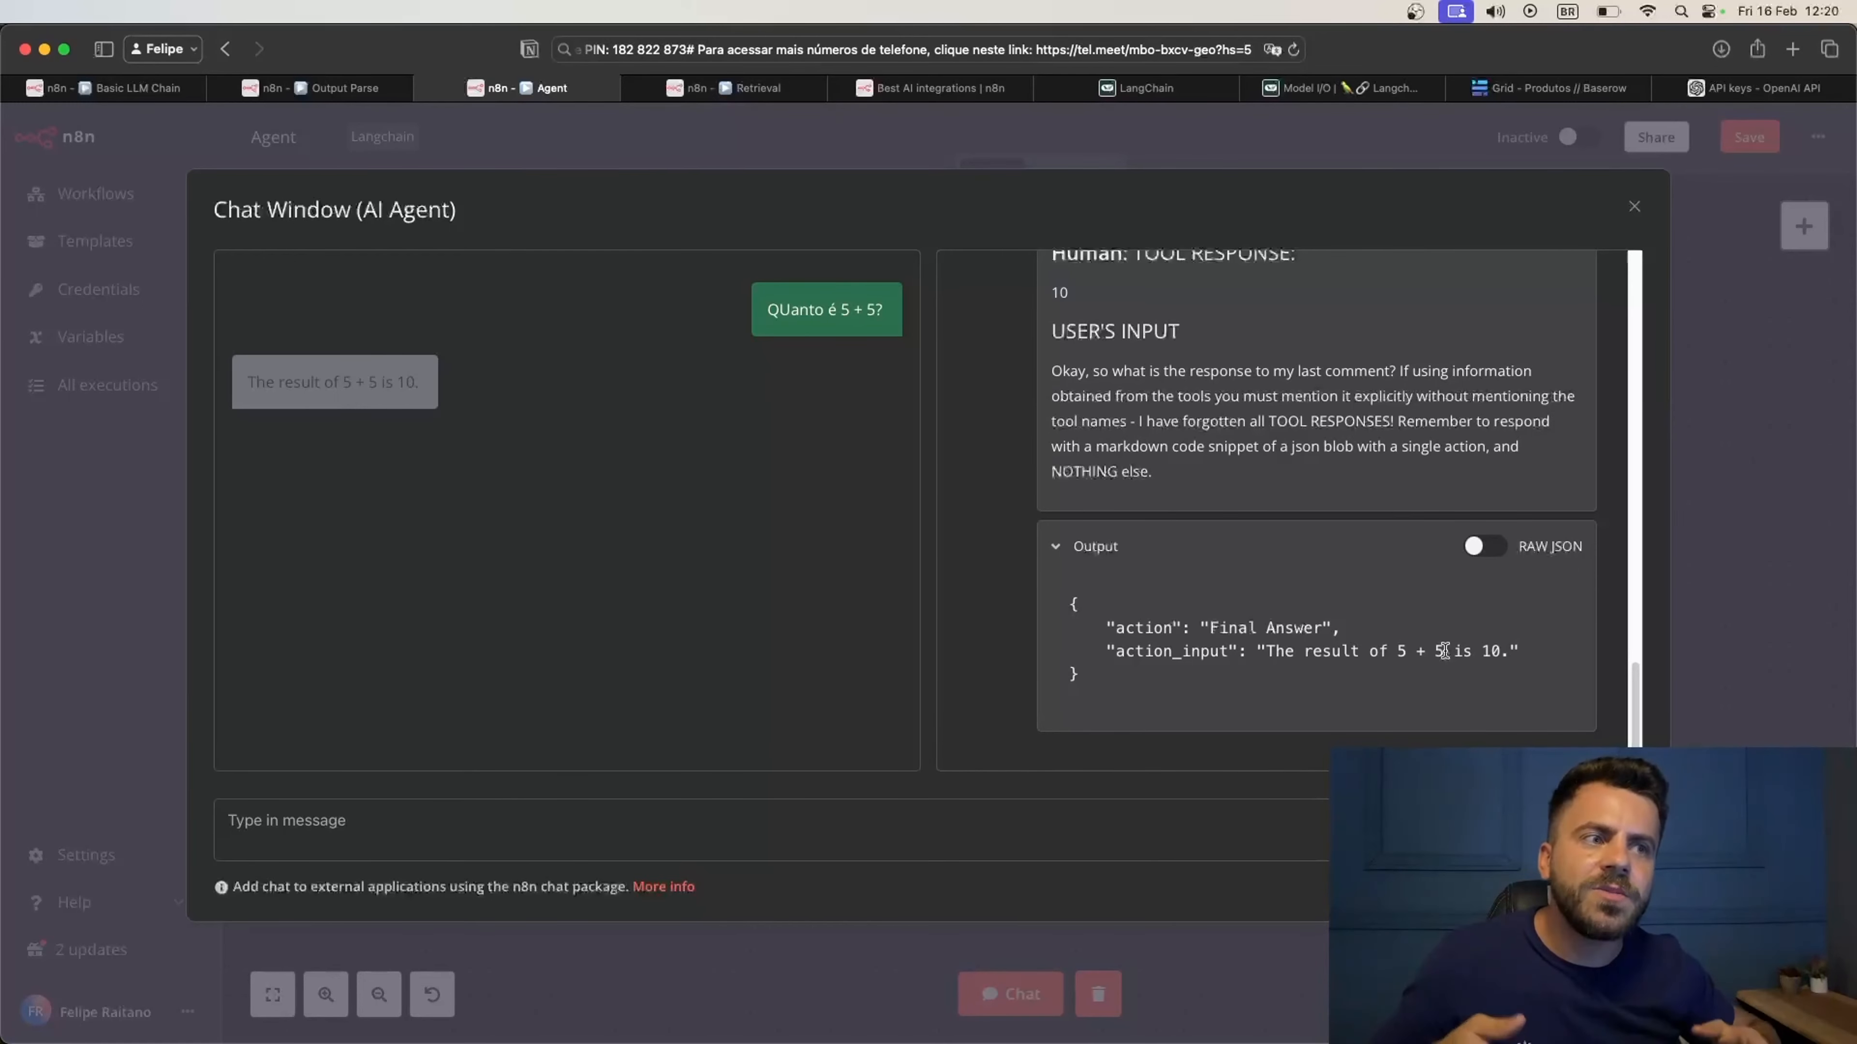
{"action": "scroll", "coordinate": [1087, 544], "scroll_direction": "up", "scroll_amount": 10}
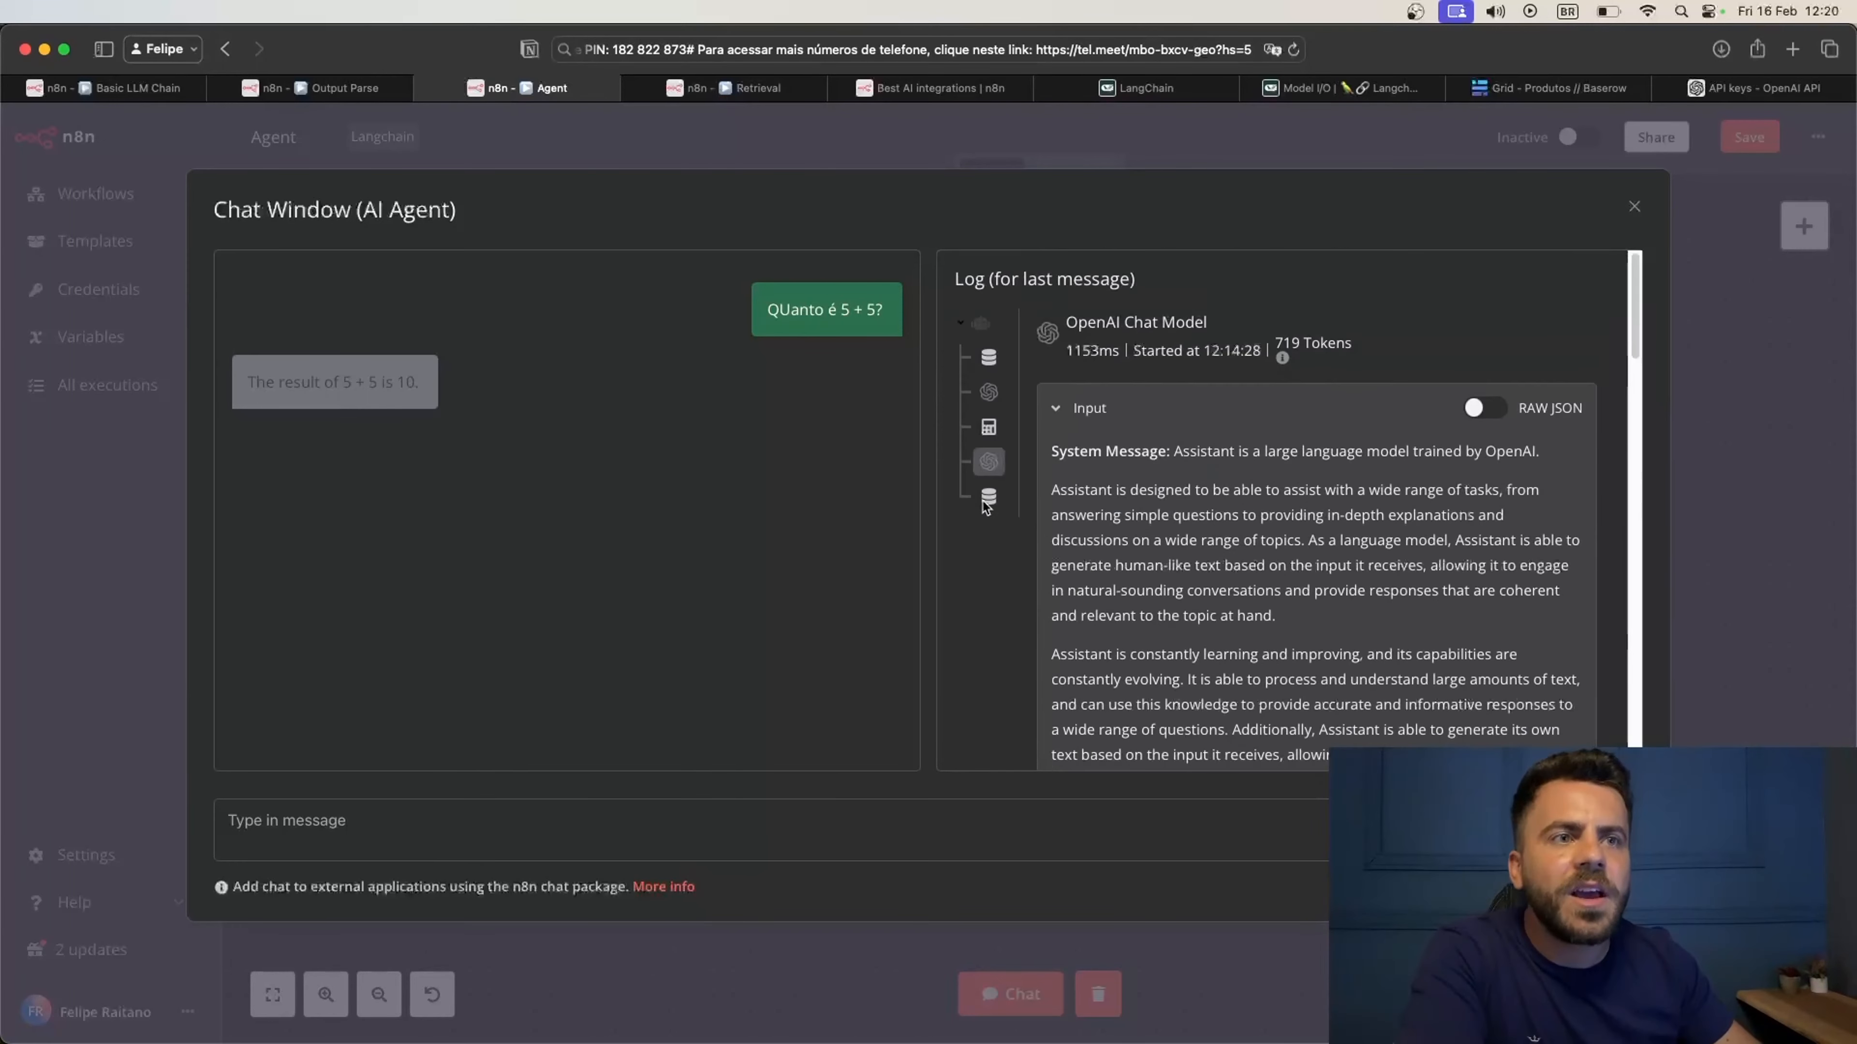
Examine the chat history in the last Window Buffer Memory run, and close the chat
{"action": "left_click", "coordinate": [989, 497]}
{"action": "scroll", "coordinate": [1393, 613], "scroll_direction": "down", "scroll_amount": 2}
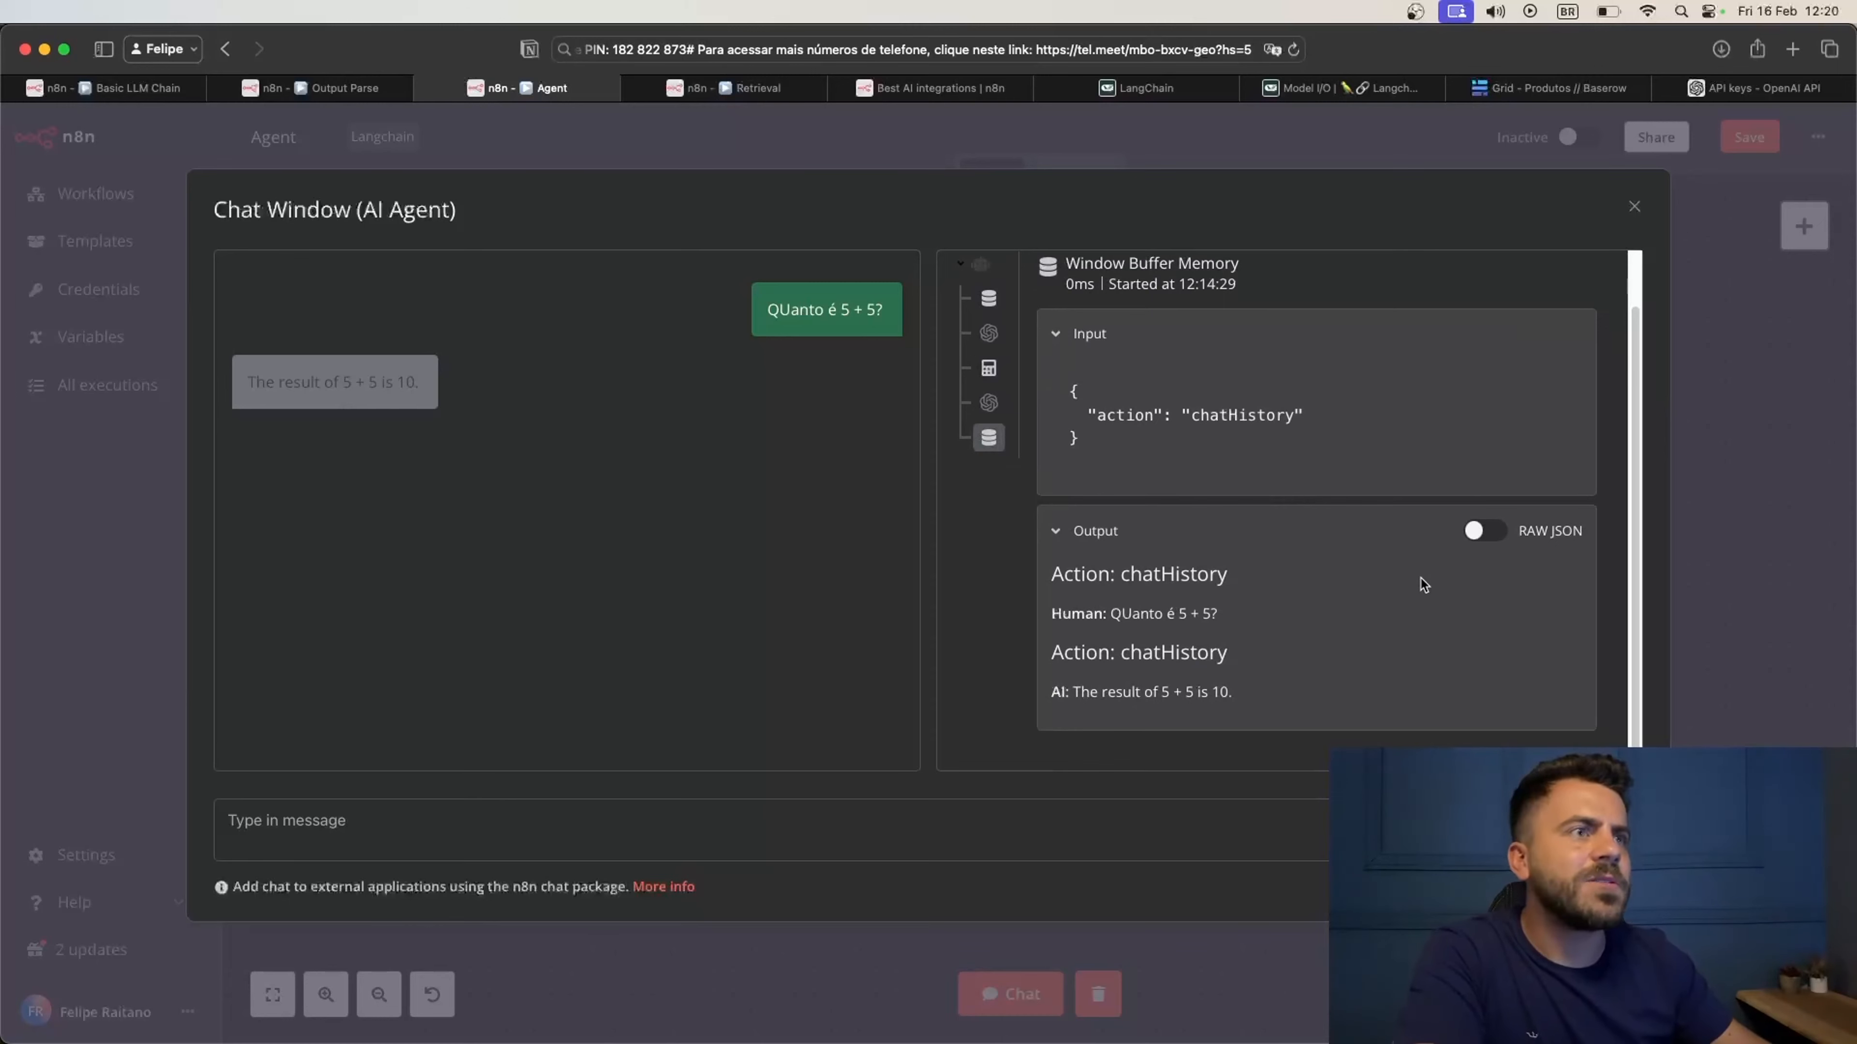
{"action": "left_click", "coordinate": [1634, 208]}
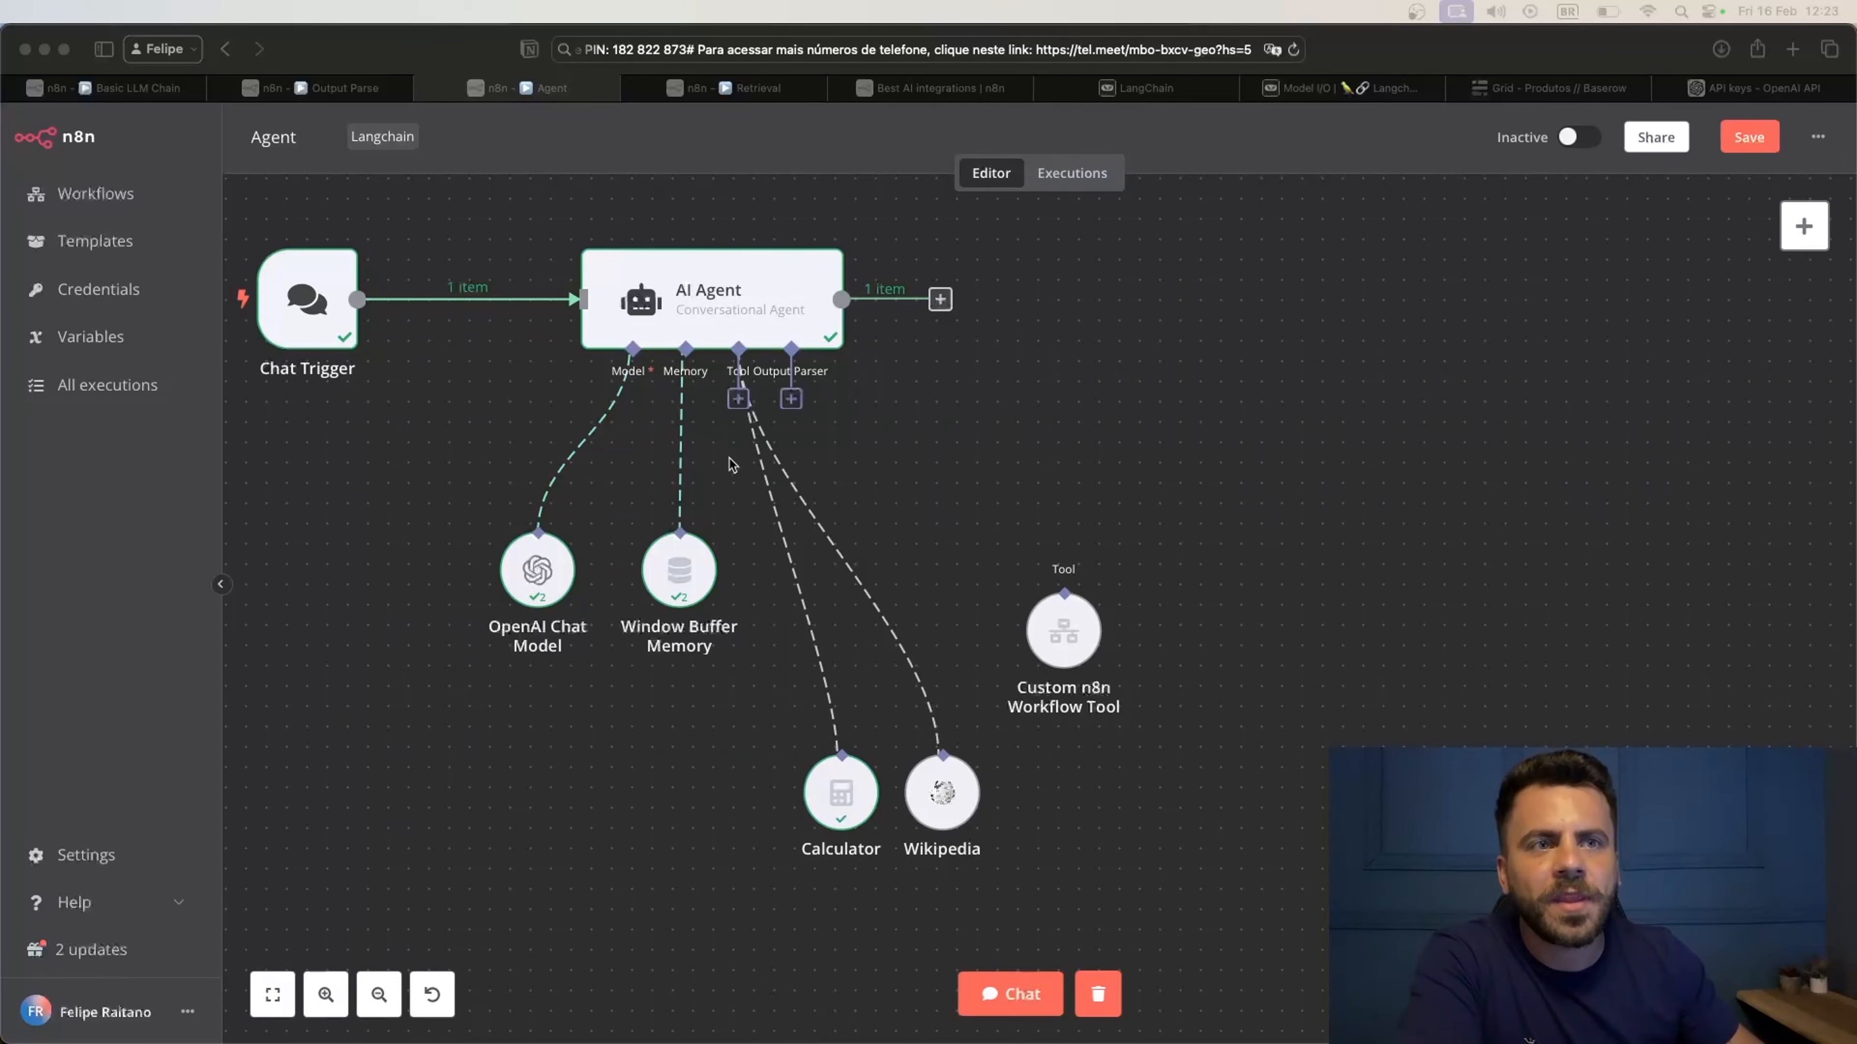
Review the tools available for the AI Agent, and open the settings of the unconnected Custom n8n Workflow Tool
{"action": "left_click", "coordinate": [739, 400]}
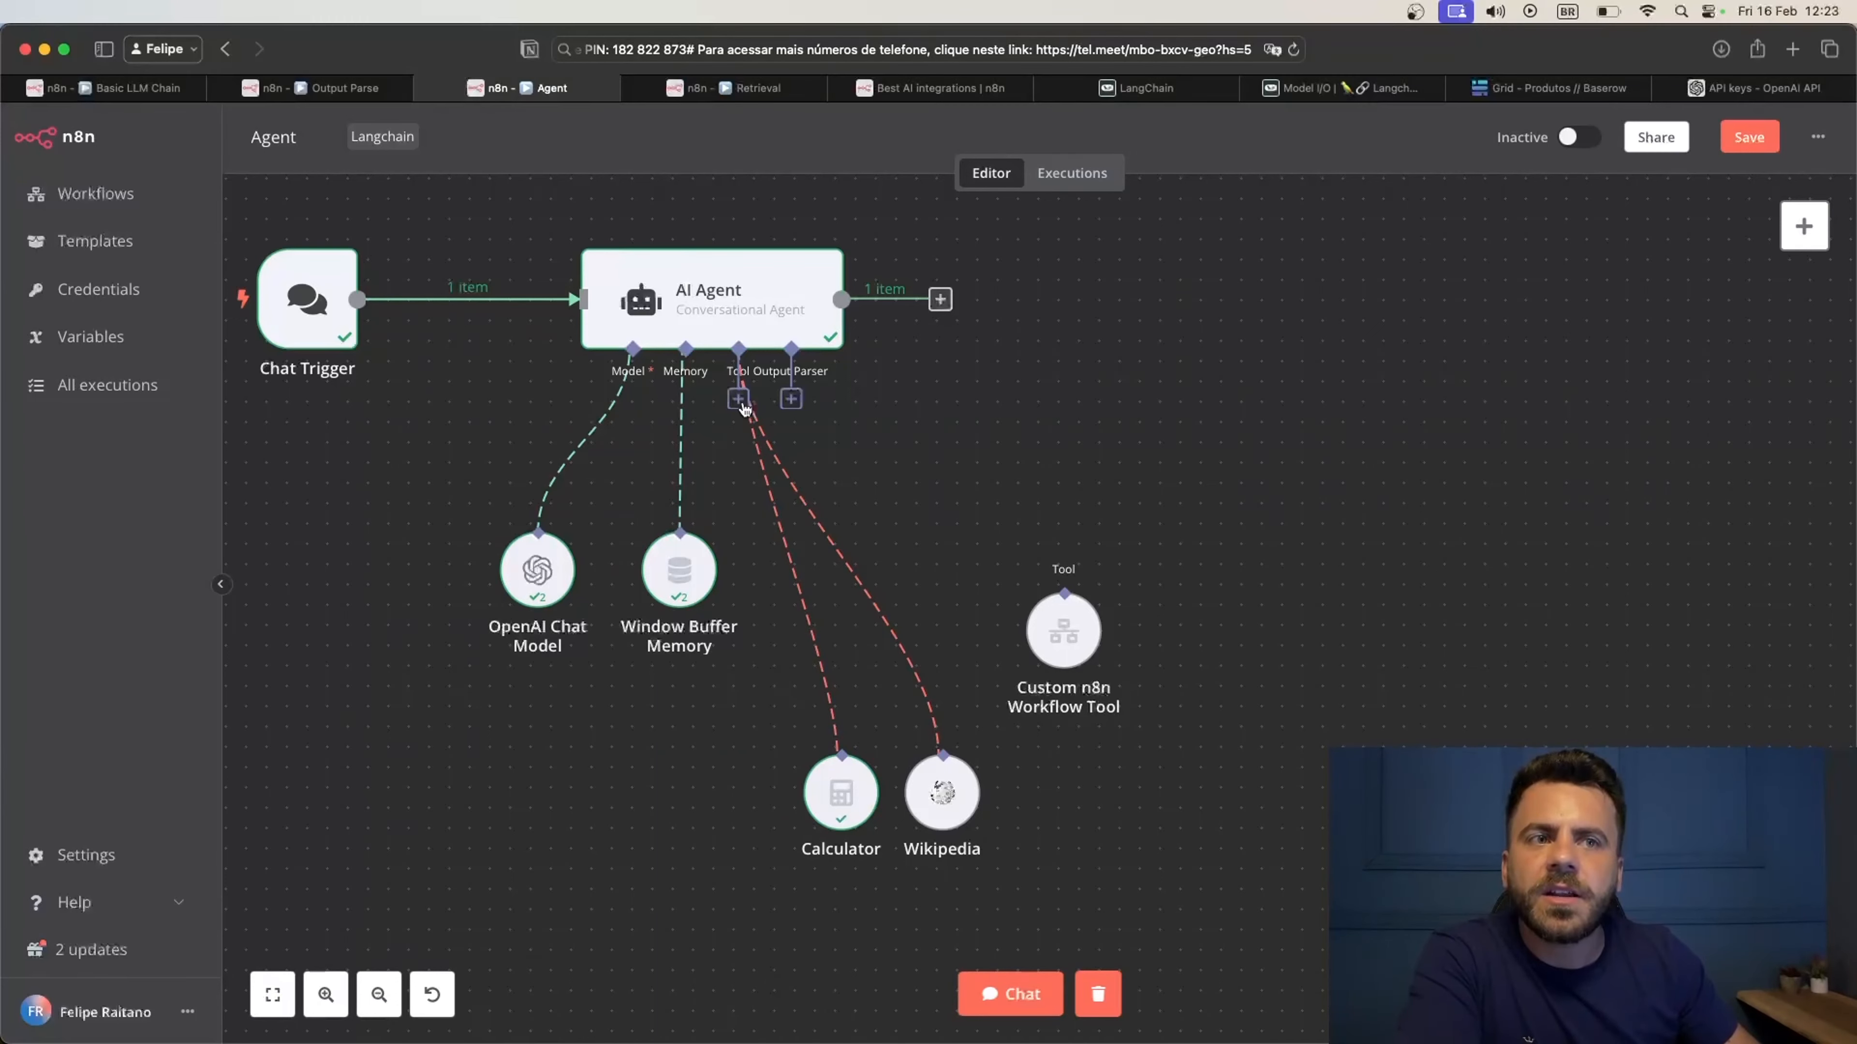
{"action": "left_click", "coordinate": [739, 399]}
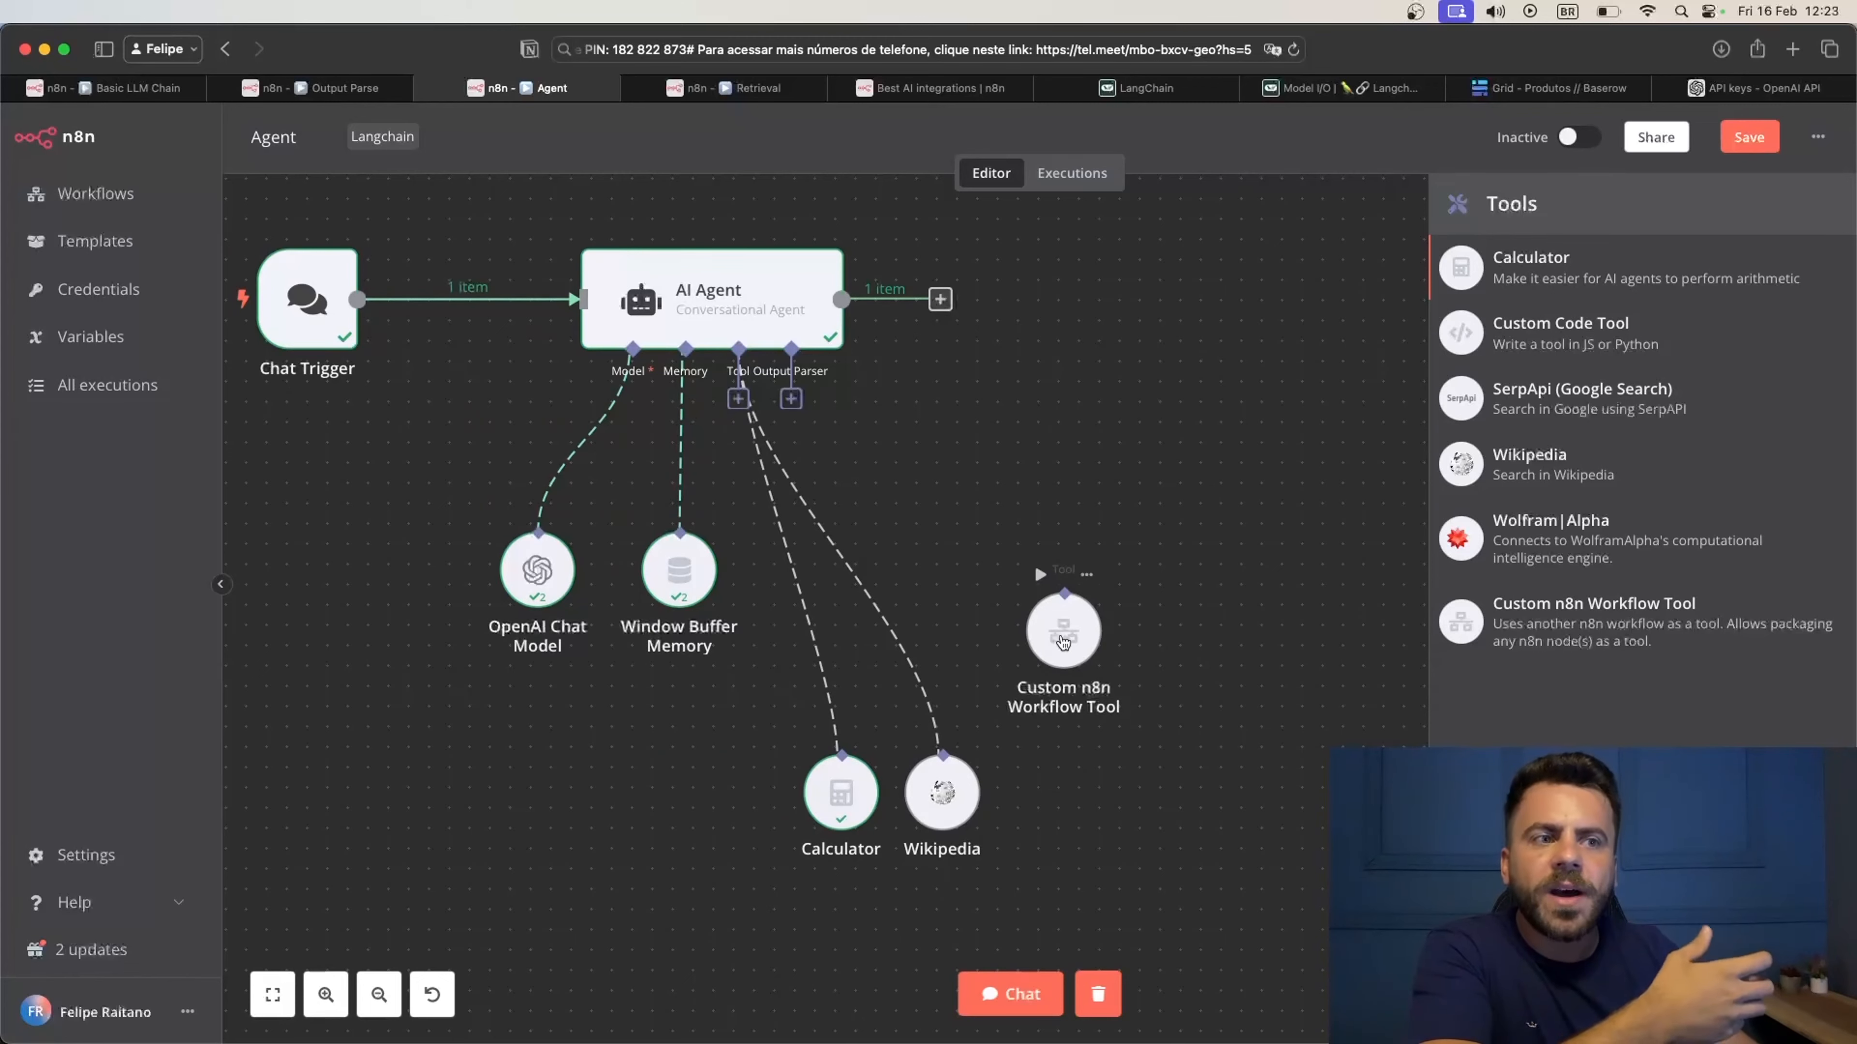
{"action": "double_click", "coordinate": [1064, 635]}
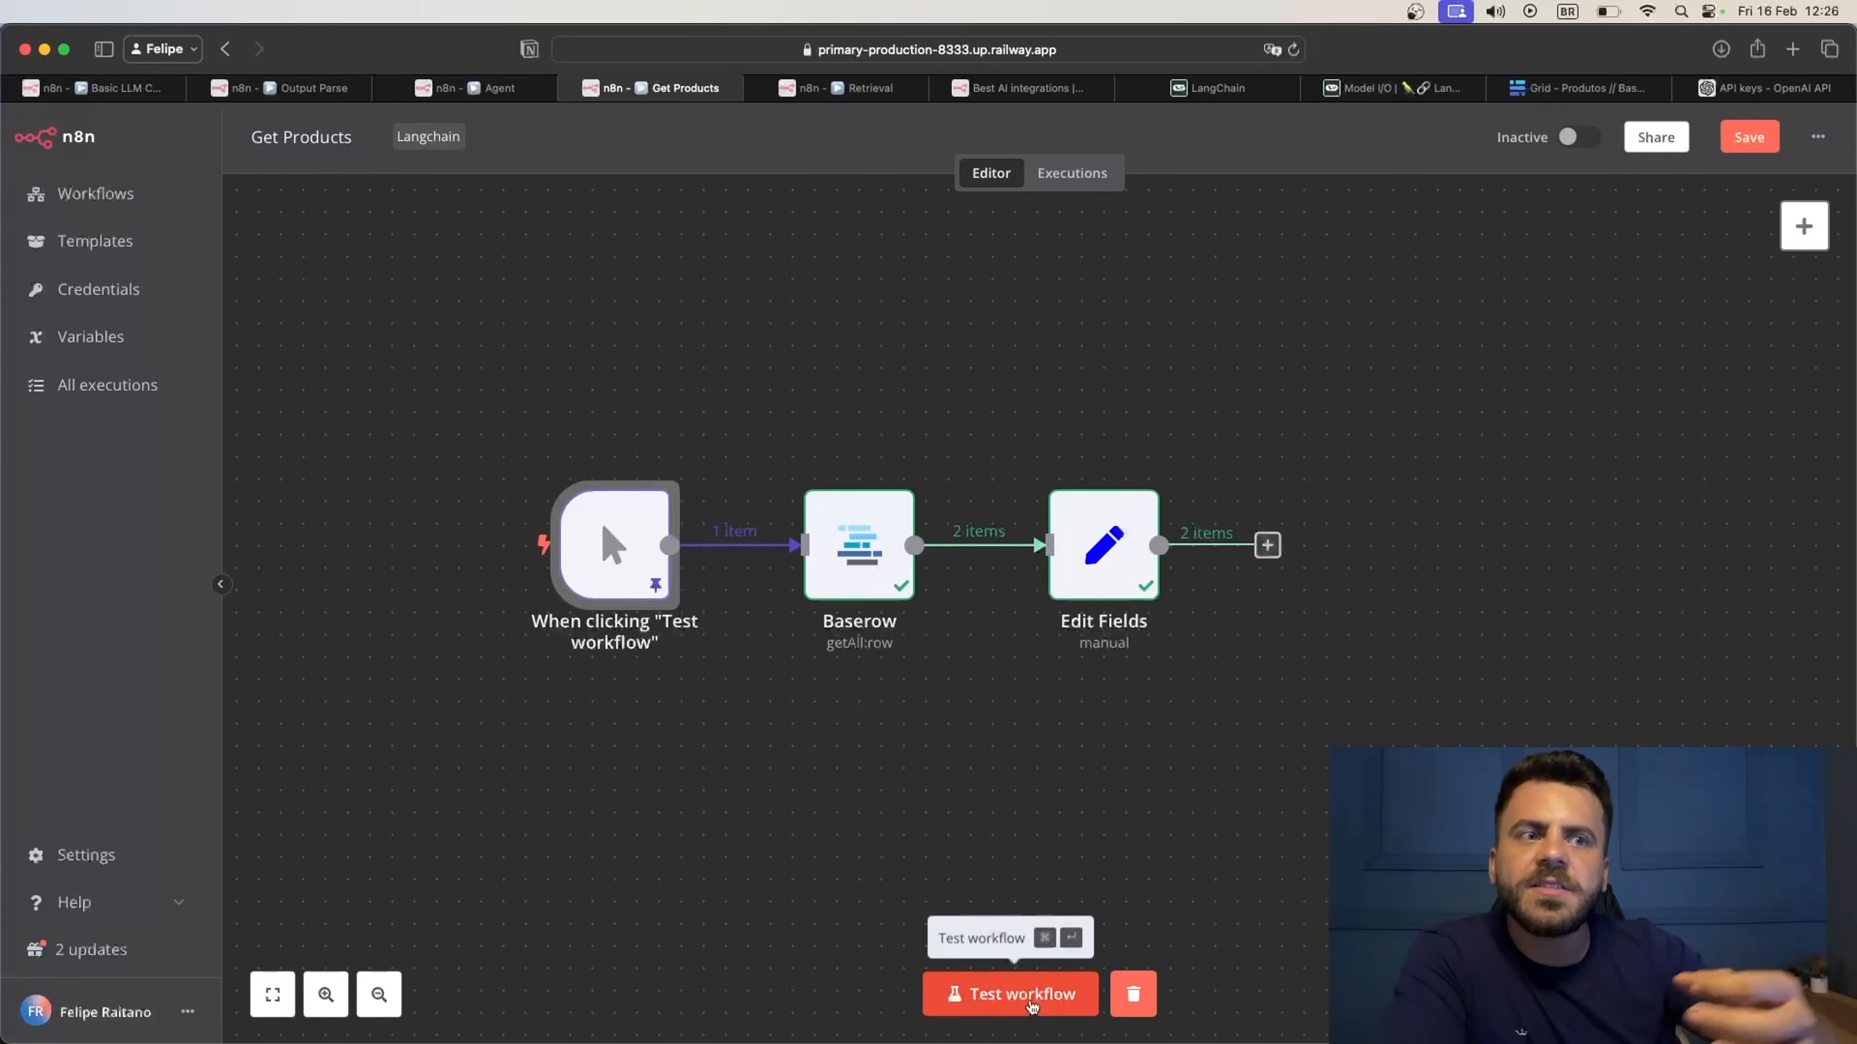
Test the Get Products workflow, and inspect the pinned query data in its manual trigger
{"action": "left_click", "coordinate": [1031, 1007]}
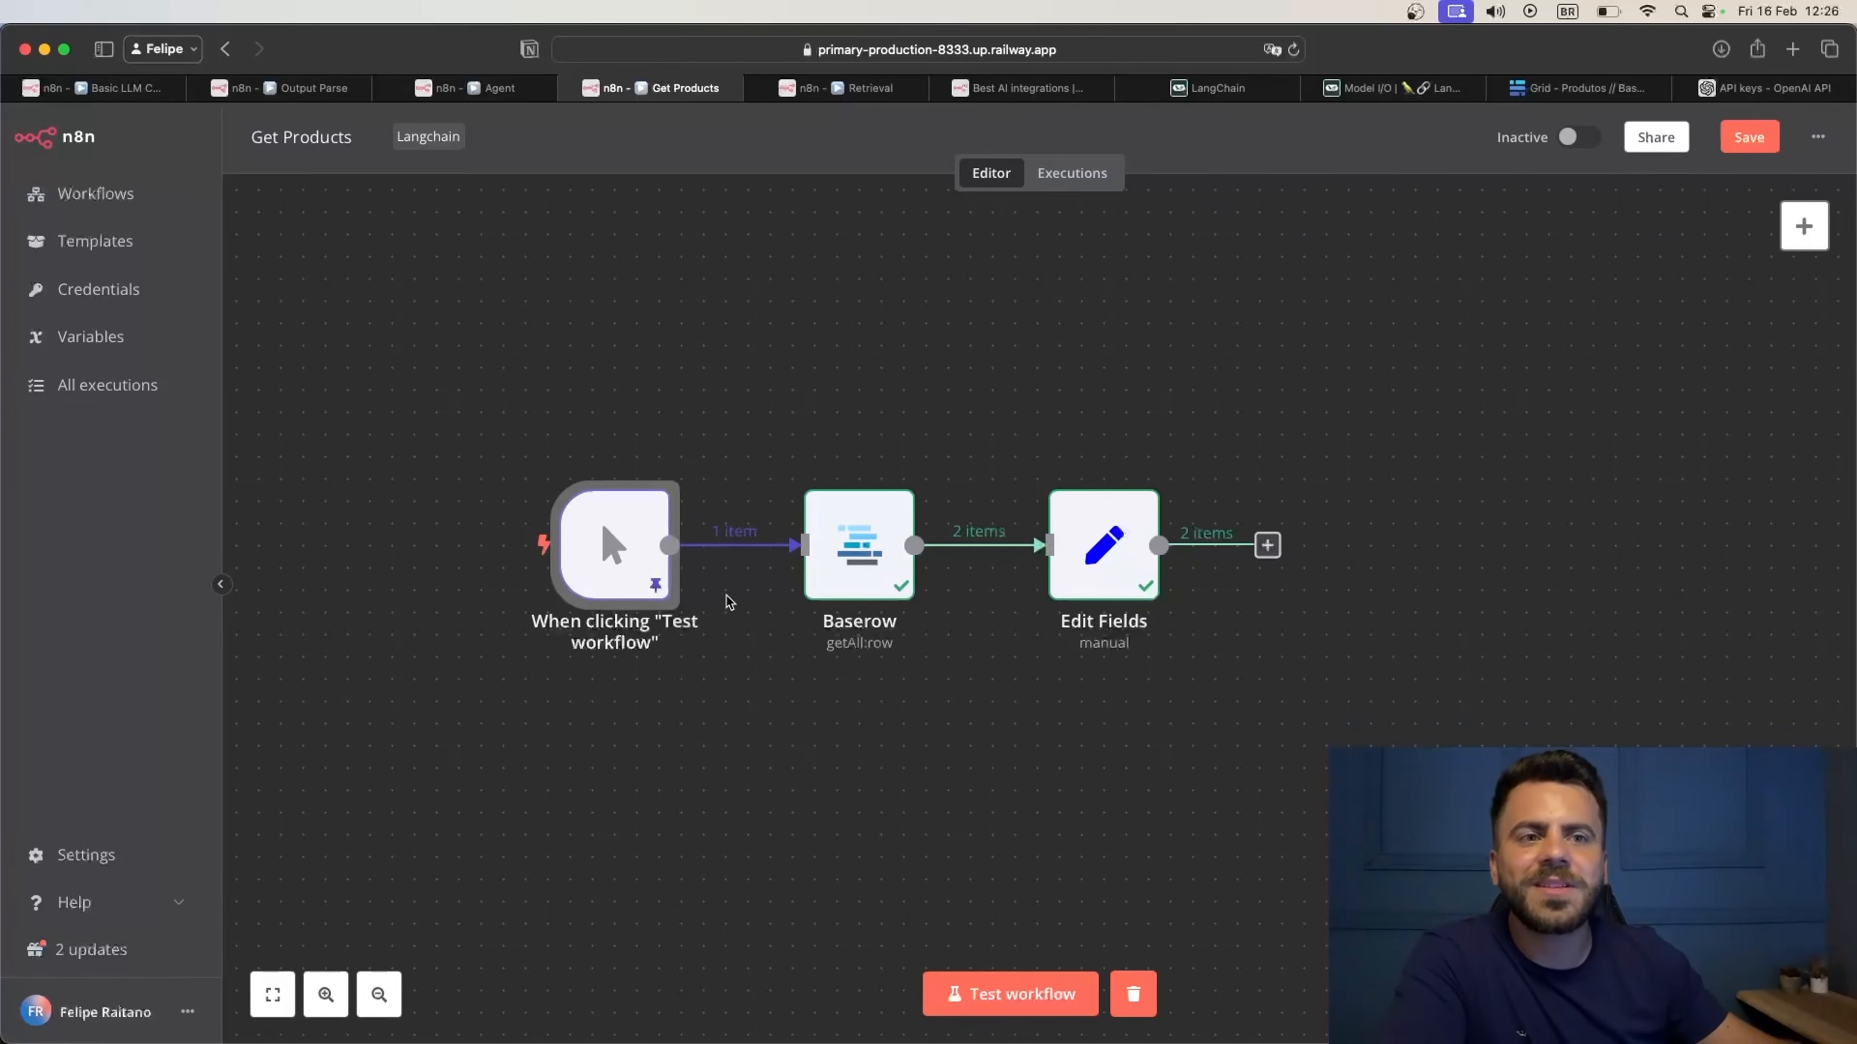
{"action": "double_click", "coordinate": [599, 543]}
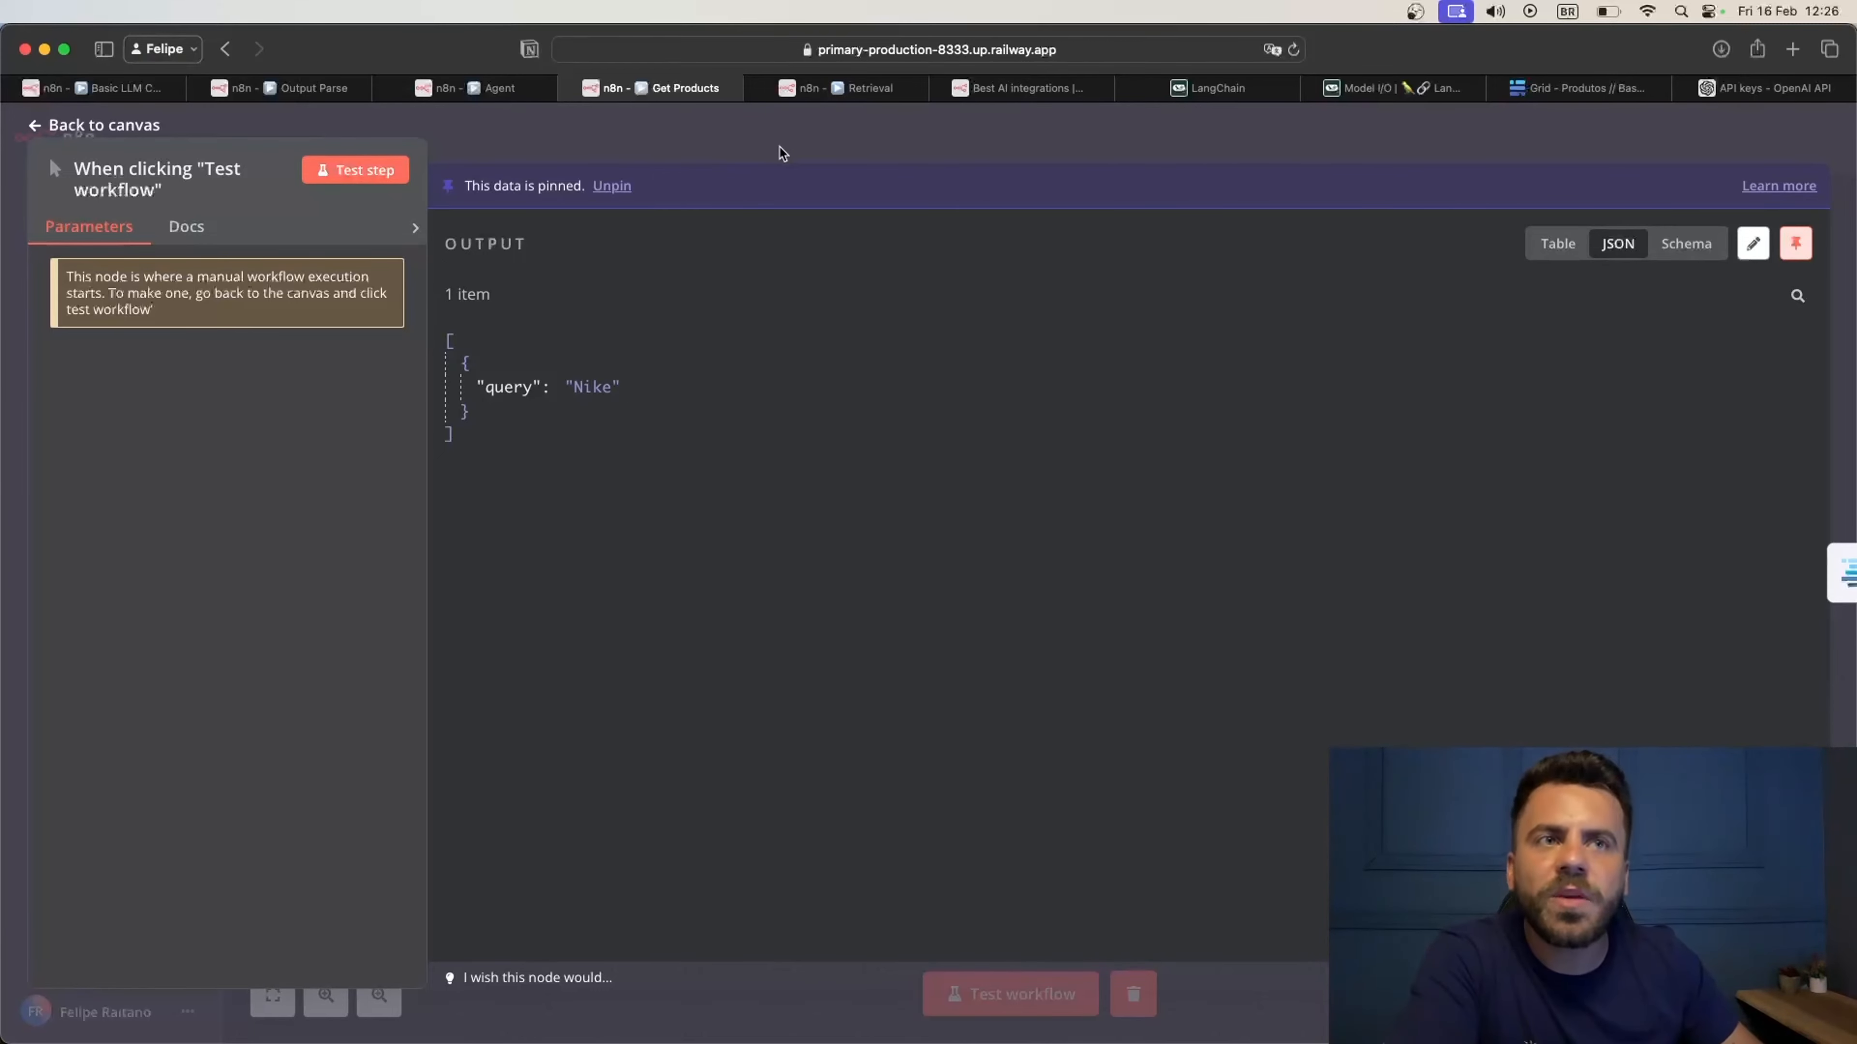
{"action": "left_click", "coordinate": [800, 140]}
Examine the Baserow node's database, table and Marca filter settings together with the product rows in its output
{"action": "double_click", "coordinate": [850, 560]}
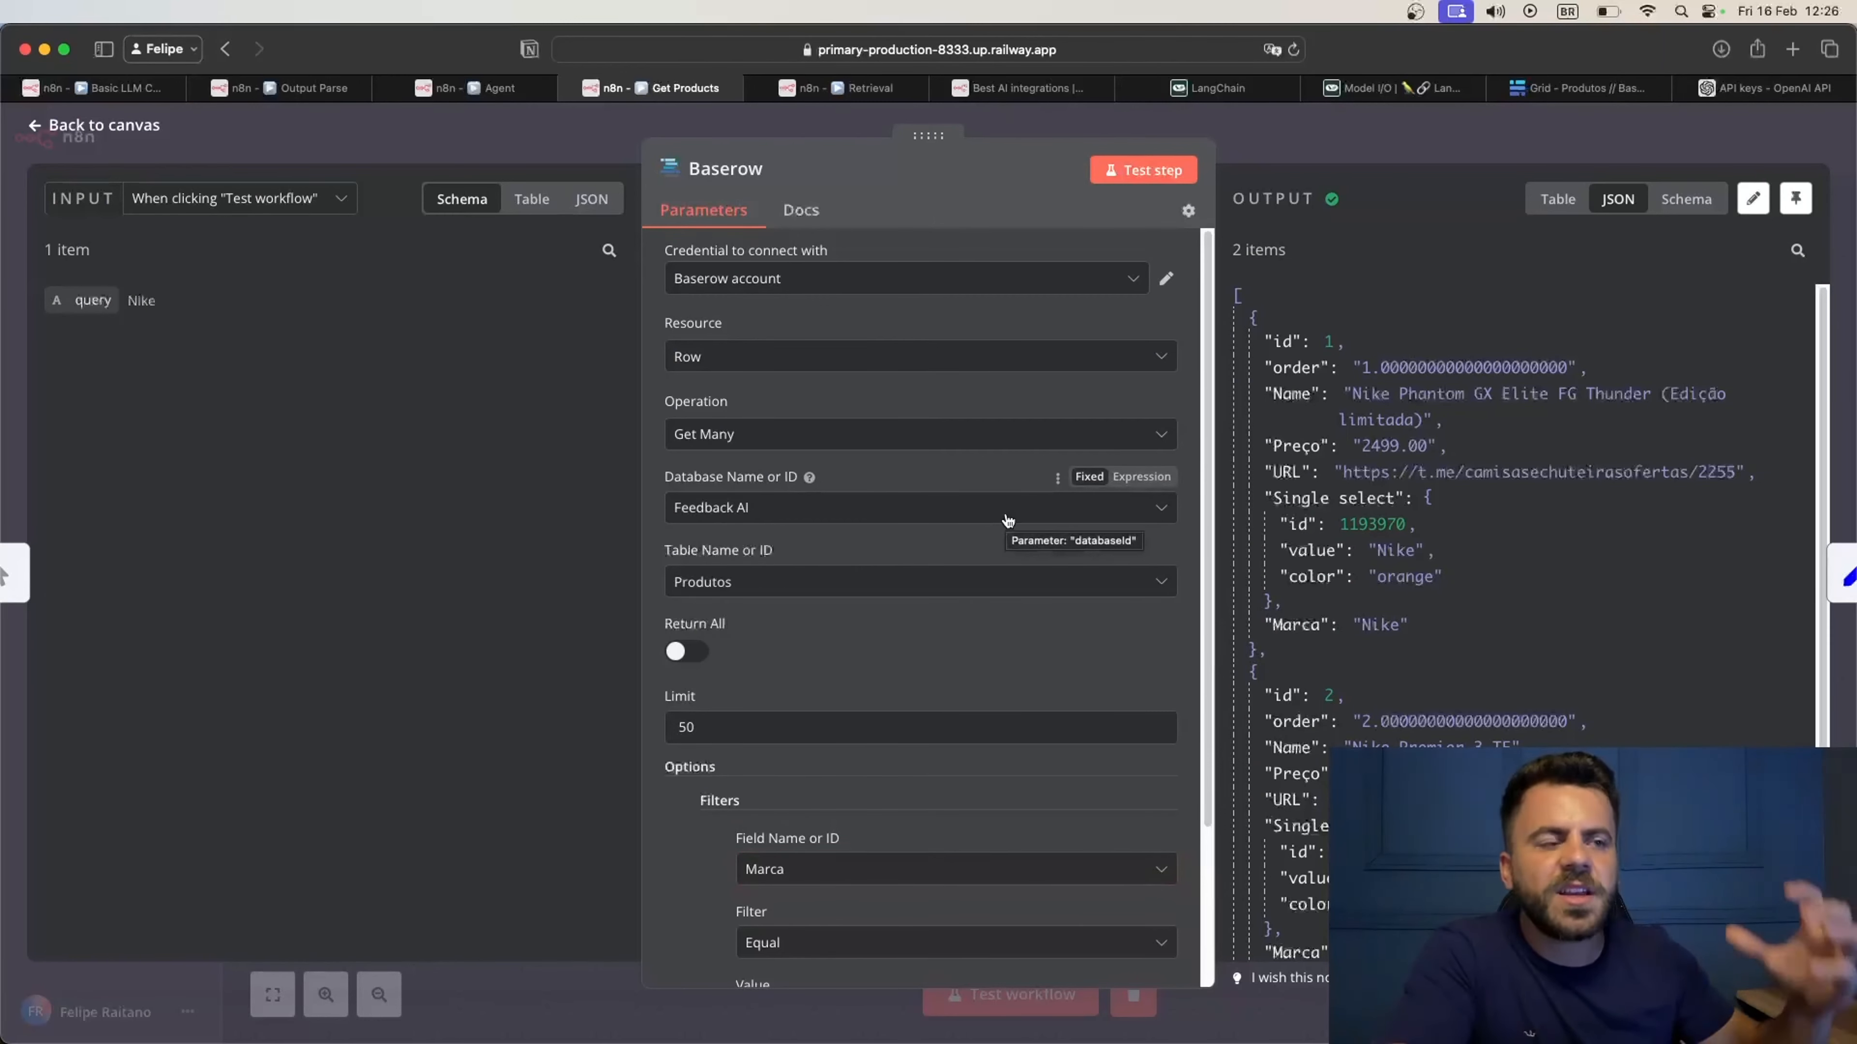
{"action": "scroll", "coordinate": [1007, 519], "scroll_direction": "down", "scroll_amount": 5}
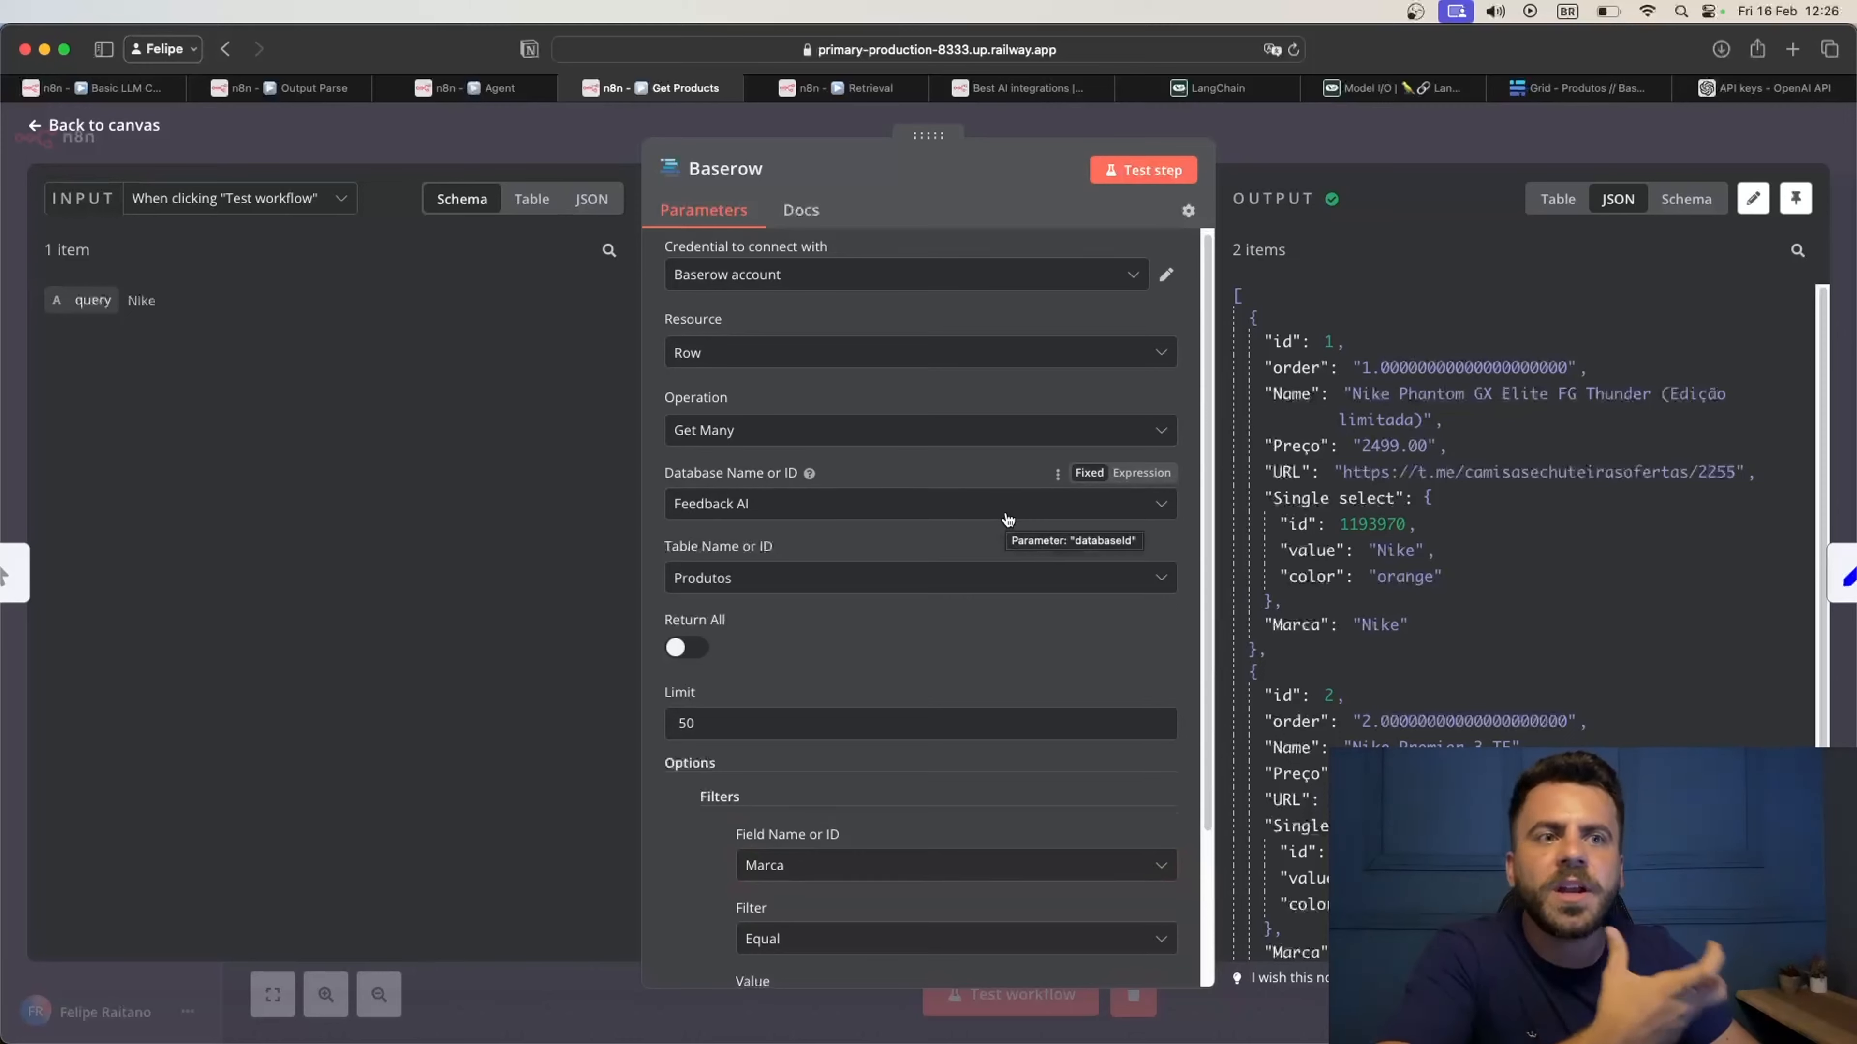
{"action": "scroll", "coordinate": [946, 519], "scroll_direction": "up", "scroll_amount": 5}
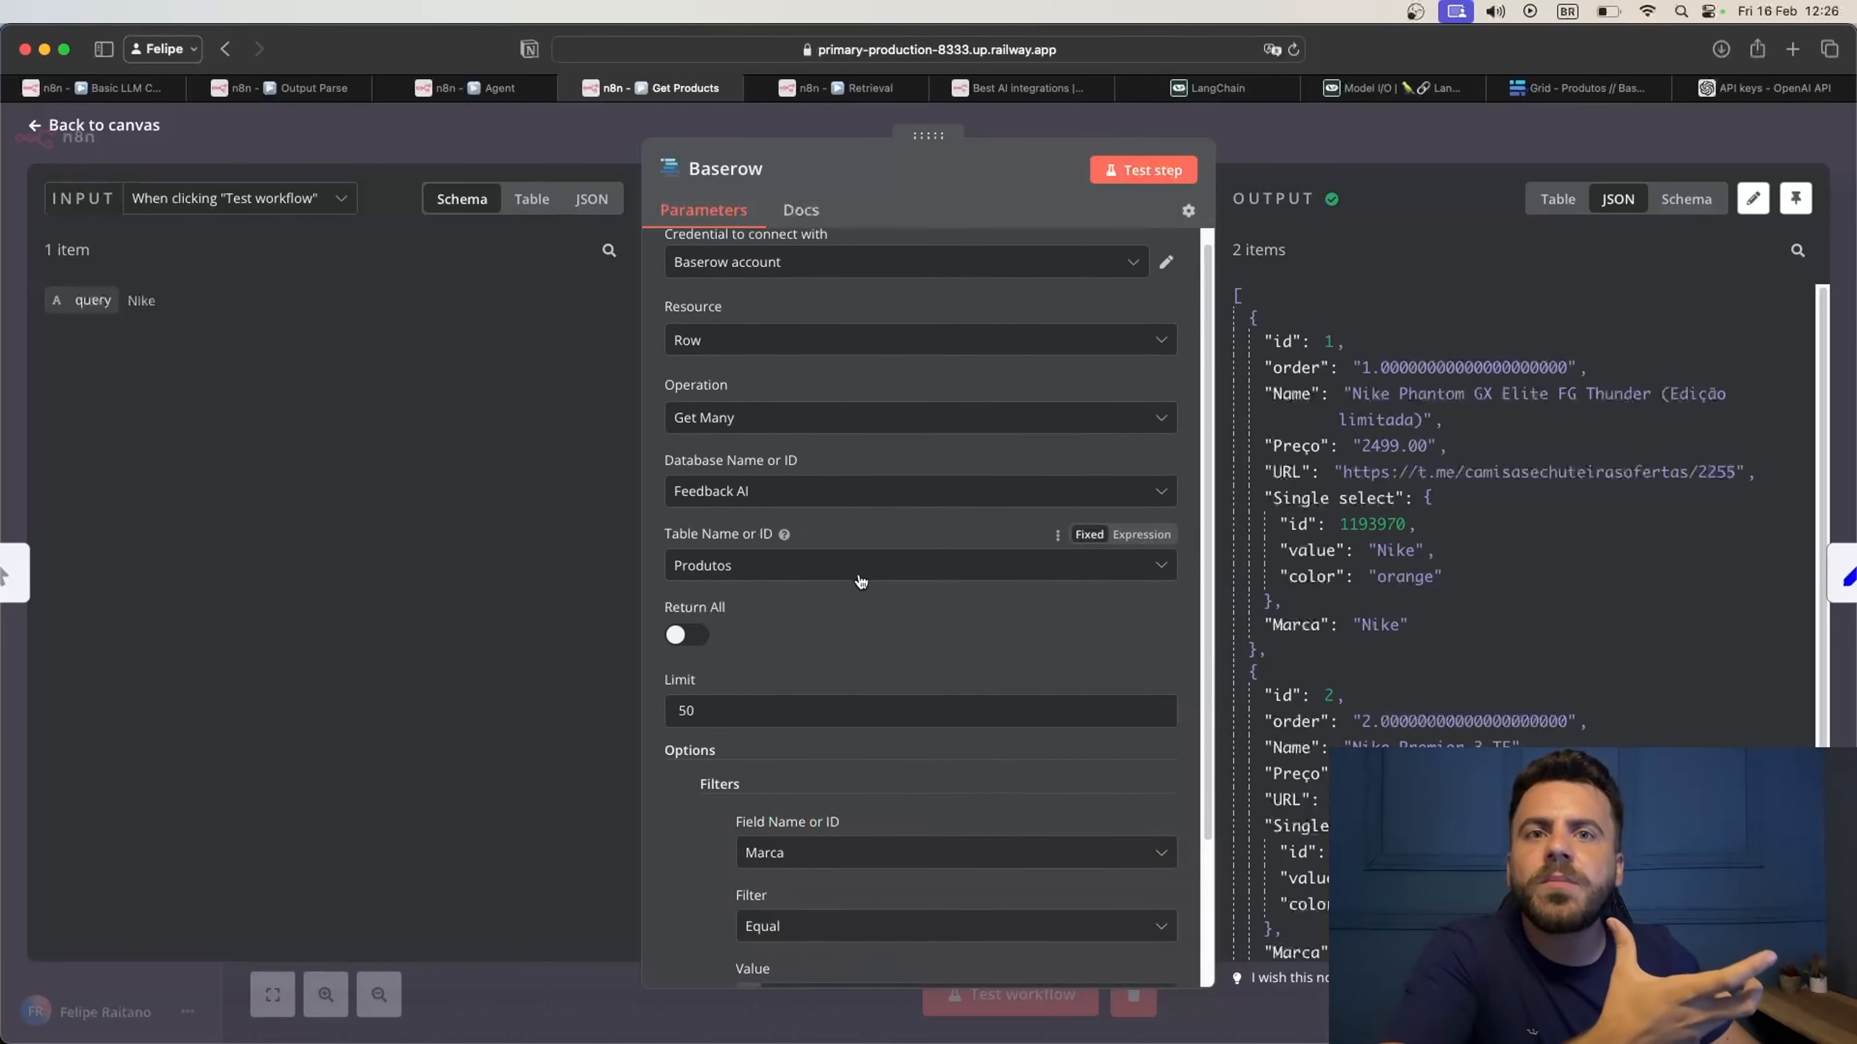
{"action": "scroll", "coordinate": [804, 567], "scroll_direction": "down", "scroll_amount": 1}
{"action": "scroll", "coordinate": [910, 629], "scroll_direction": "down", "scroll_amount": 5}
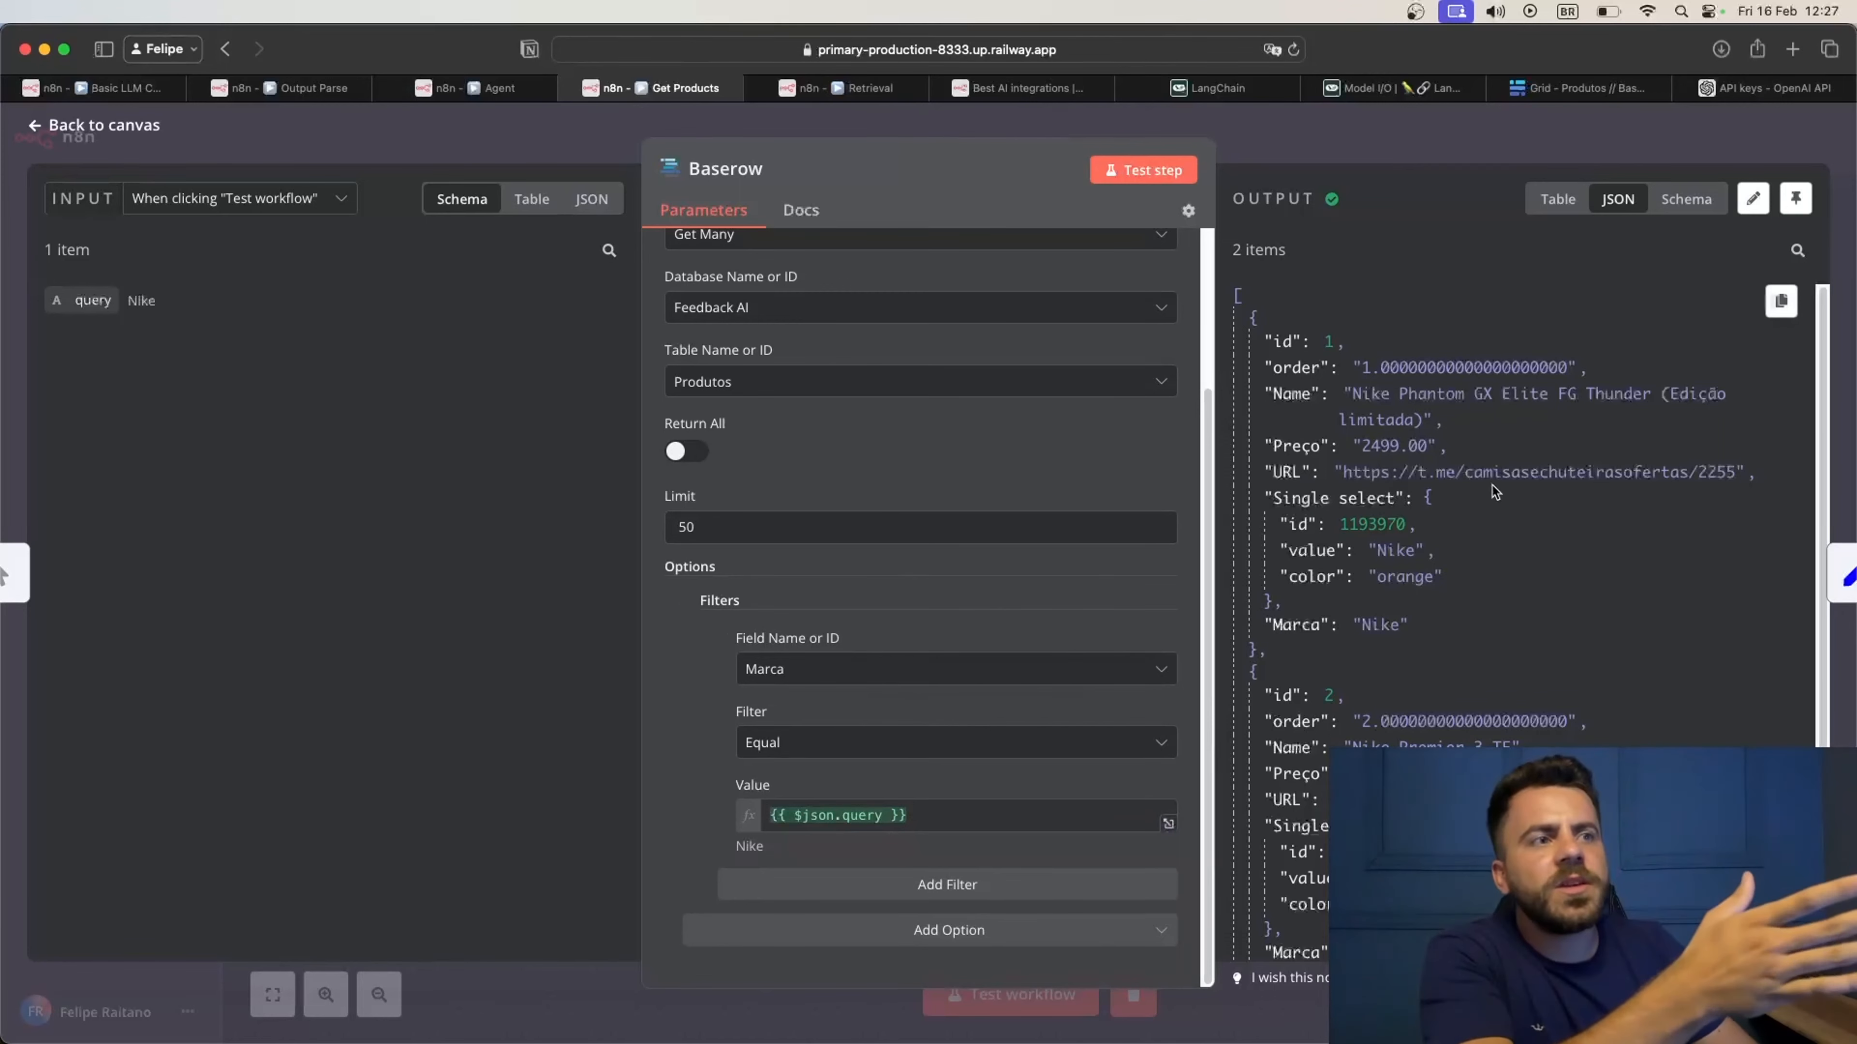
{"action": "scroll", "coordinate": [1503, 434], "scroll_direction": "down", "scroll_amount": 1}
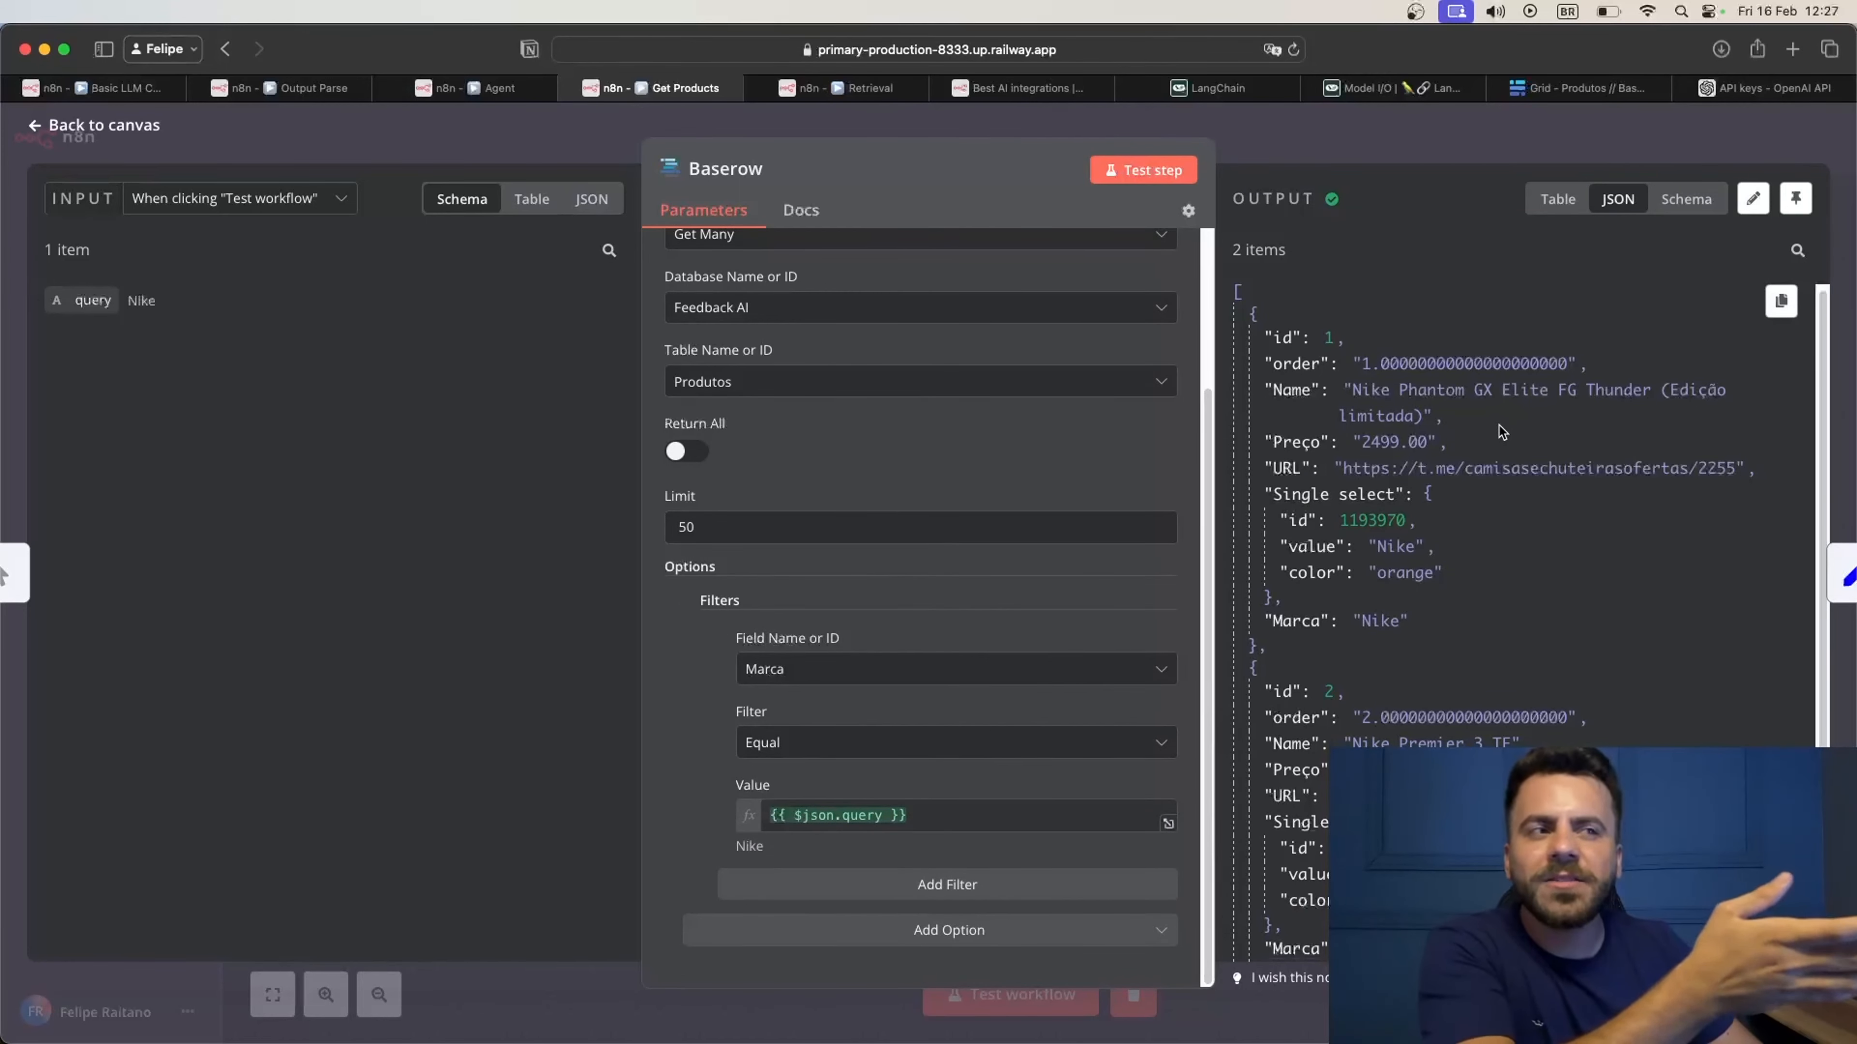
{"action": "scroll", "coordinate": [1503, 434], "scroll_direction": "down", "scroll_amount": 2}
{"action": "scroll", "coordinate": [1502, 434], "scroll_direction": "up", "scroll_amount": 2}
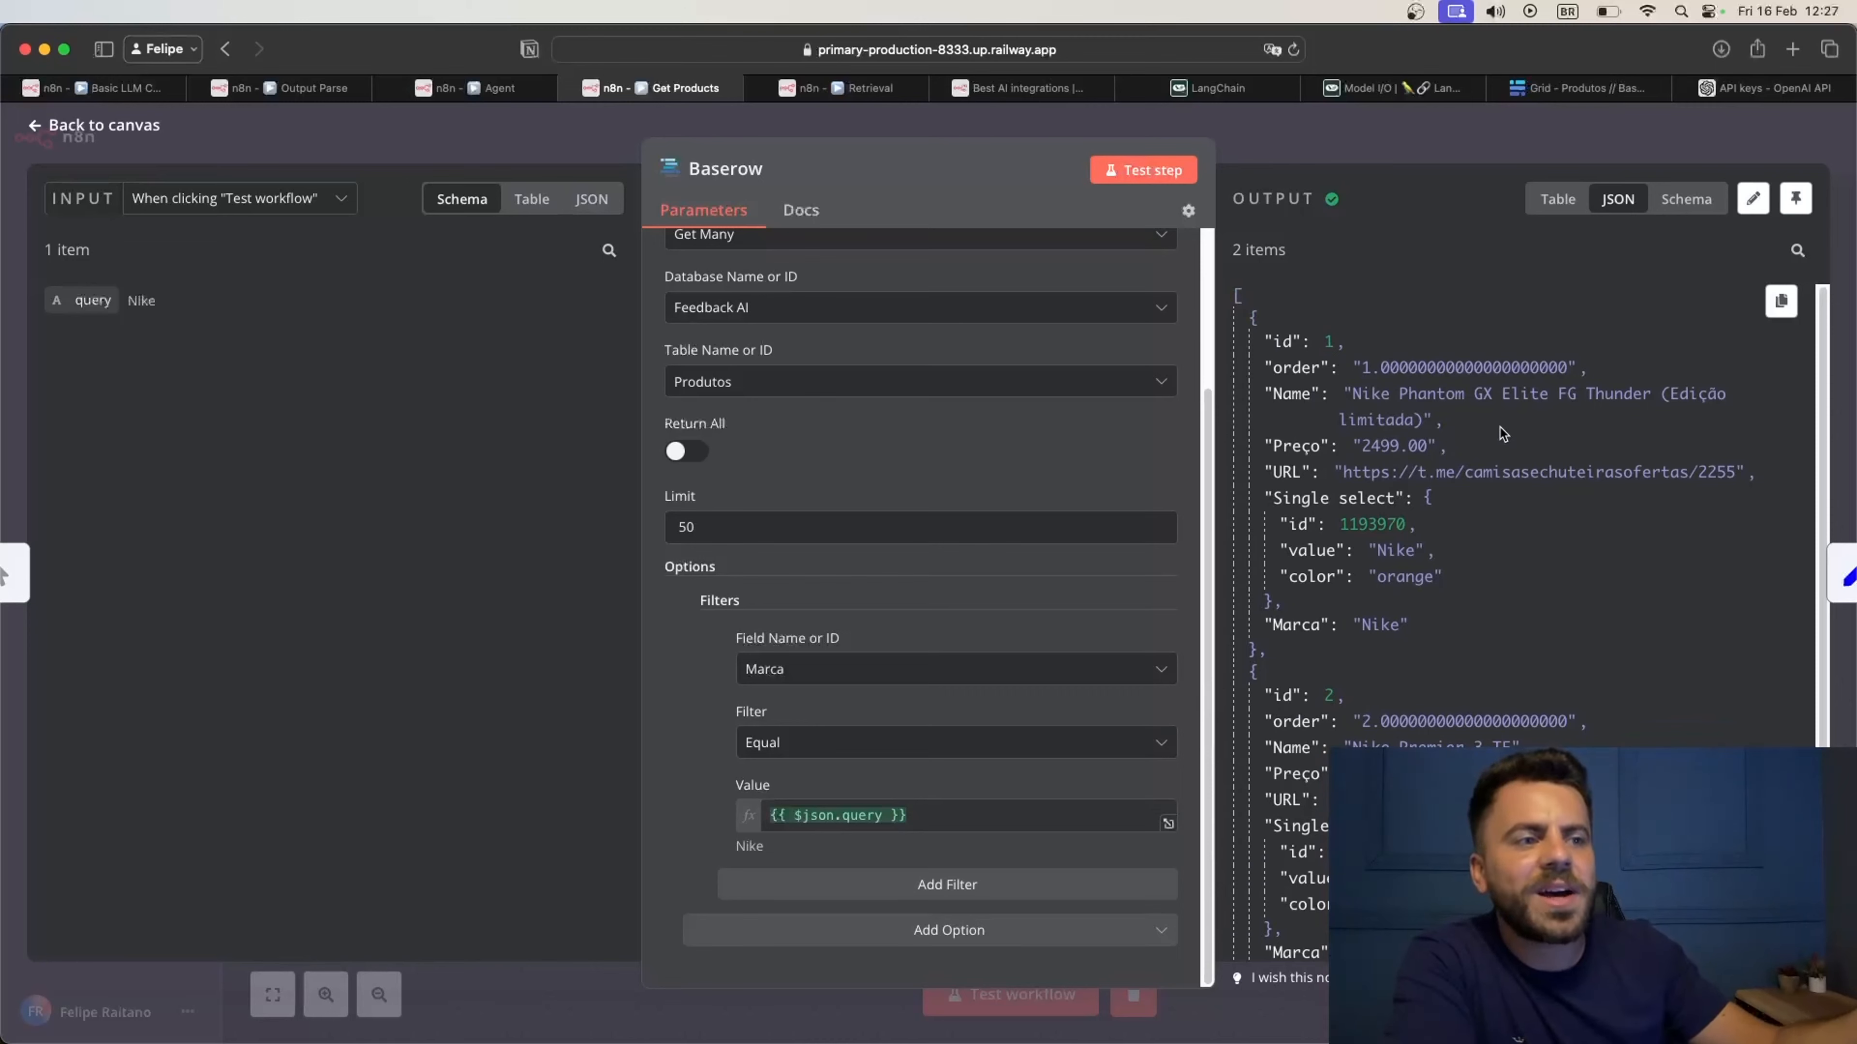
{"action": "scroll", "coordinate": [1502, 434], "scroll_direction": "down", "scroll_amount": 1}
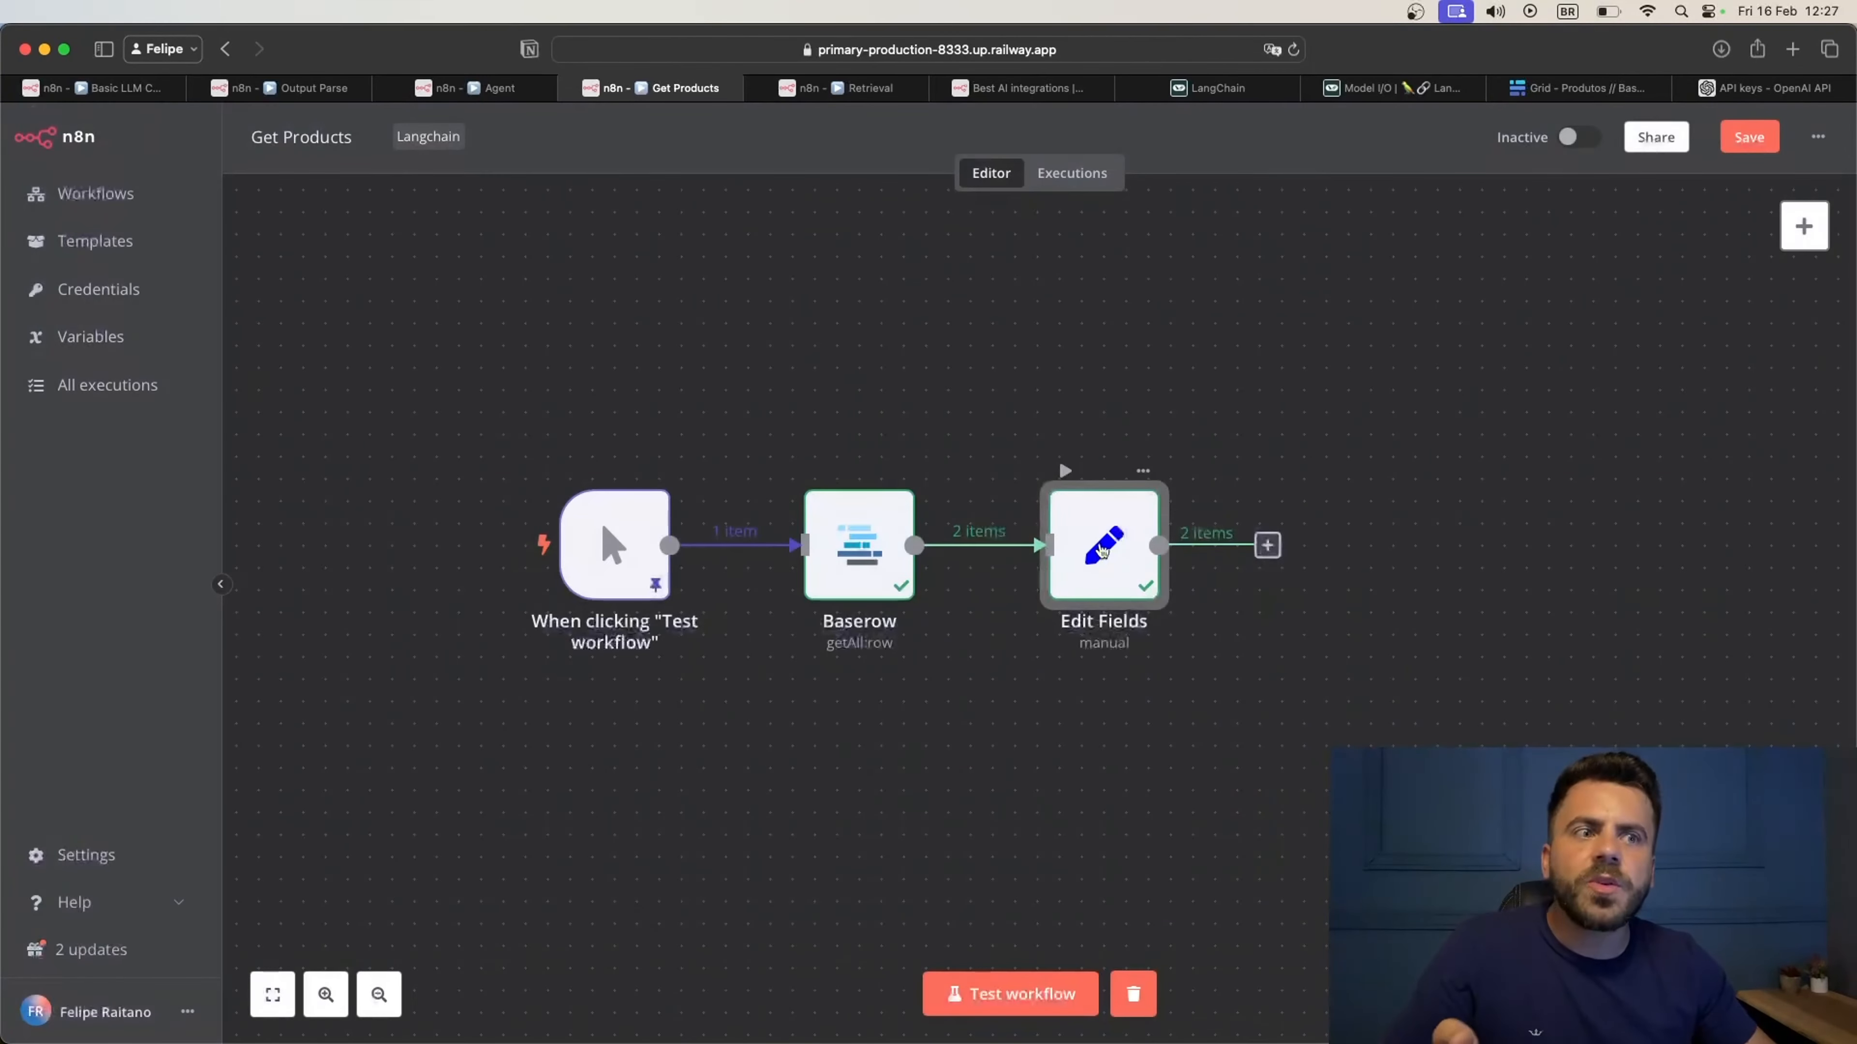
Review the response field mapping in the Edit Fields node, and save the Get Products workflow
{"action": "double_click", "coordinate": [1103, 549]}
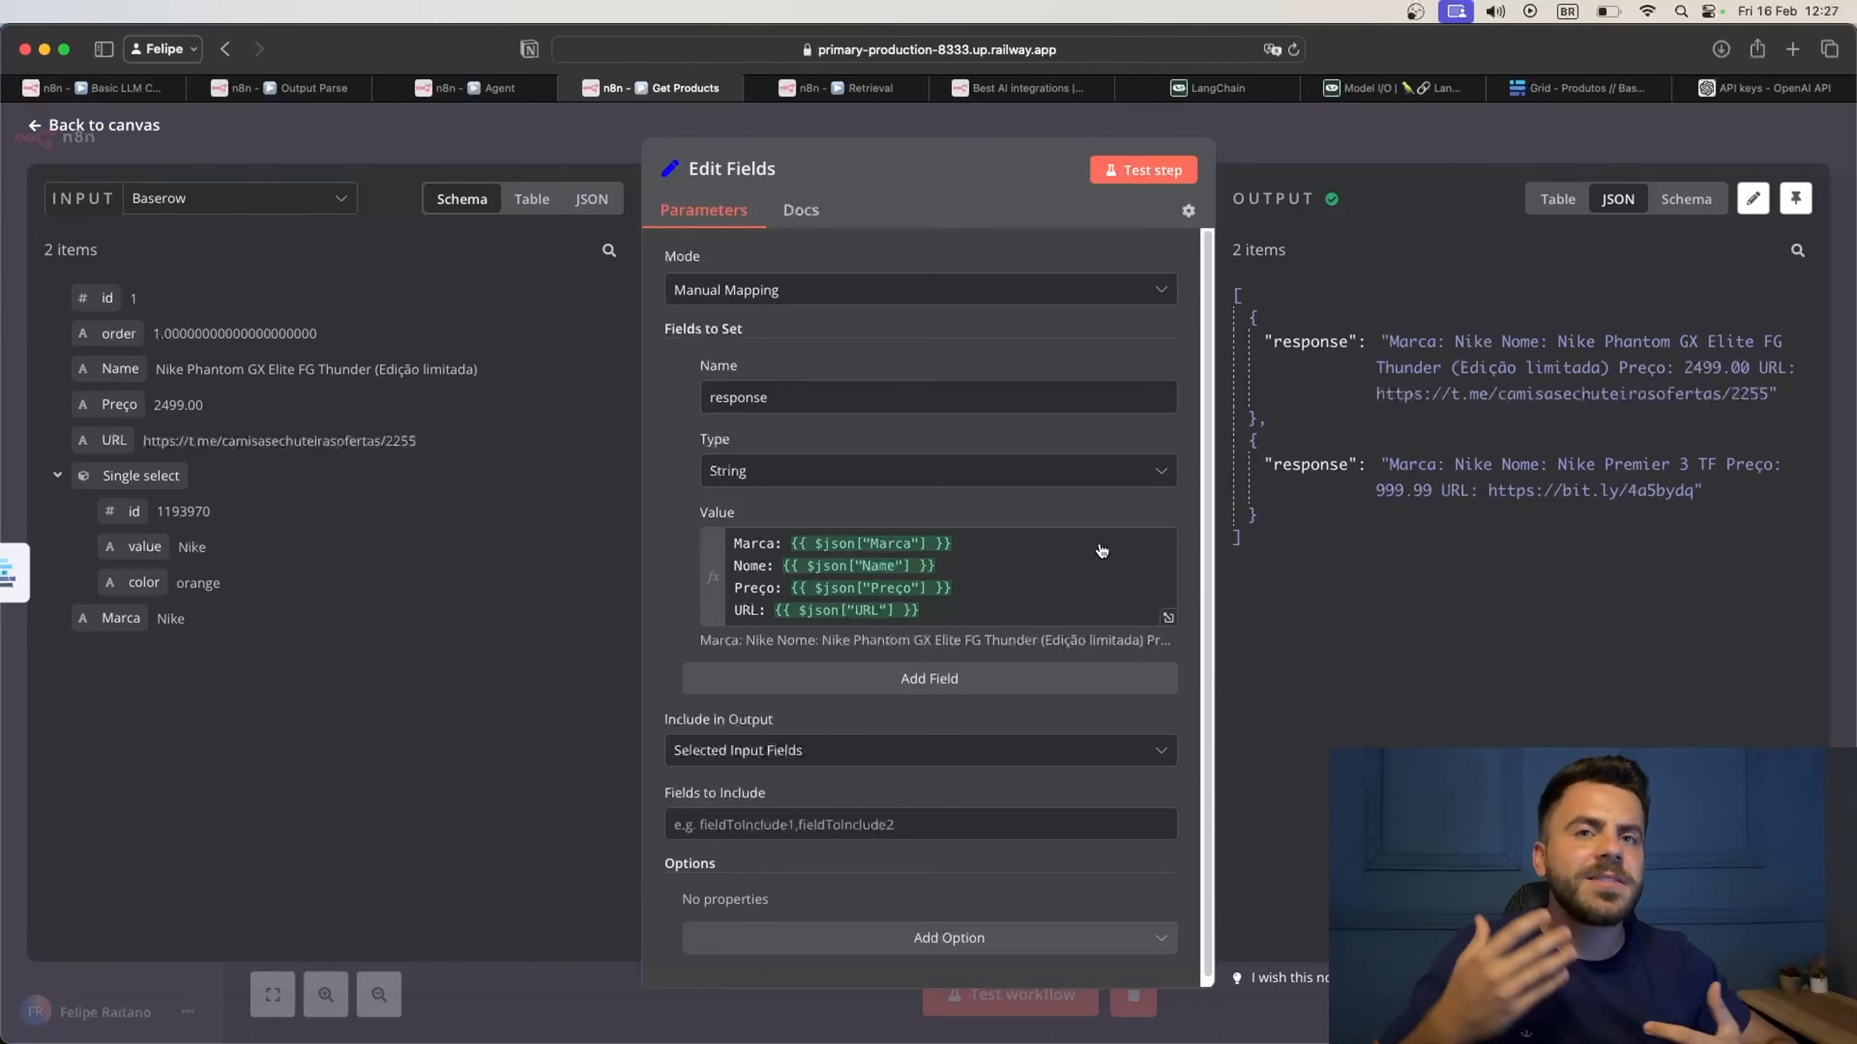
{"action": "left_click", "coordinate": [1285, 156]}
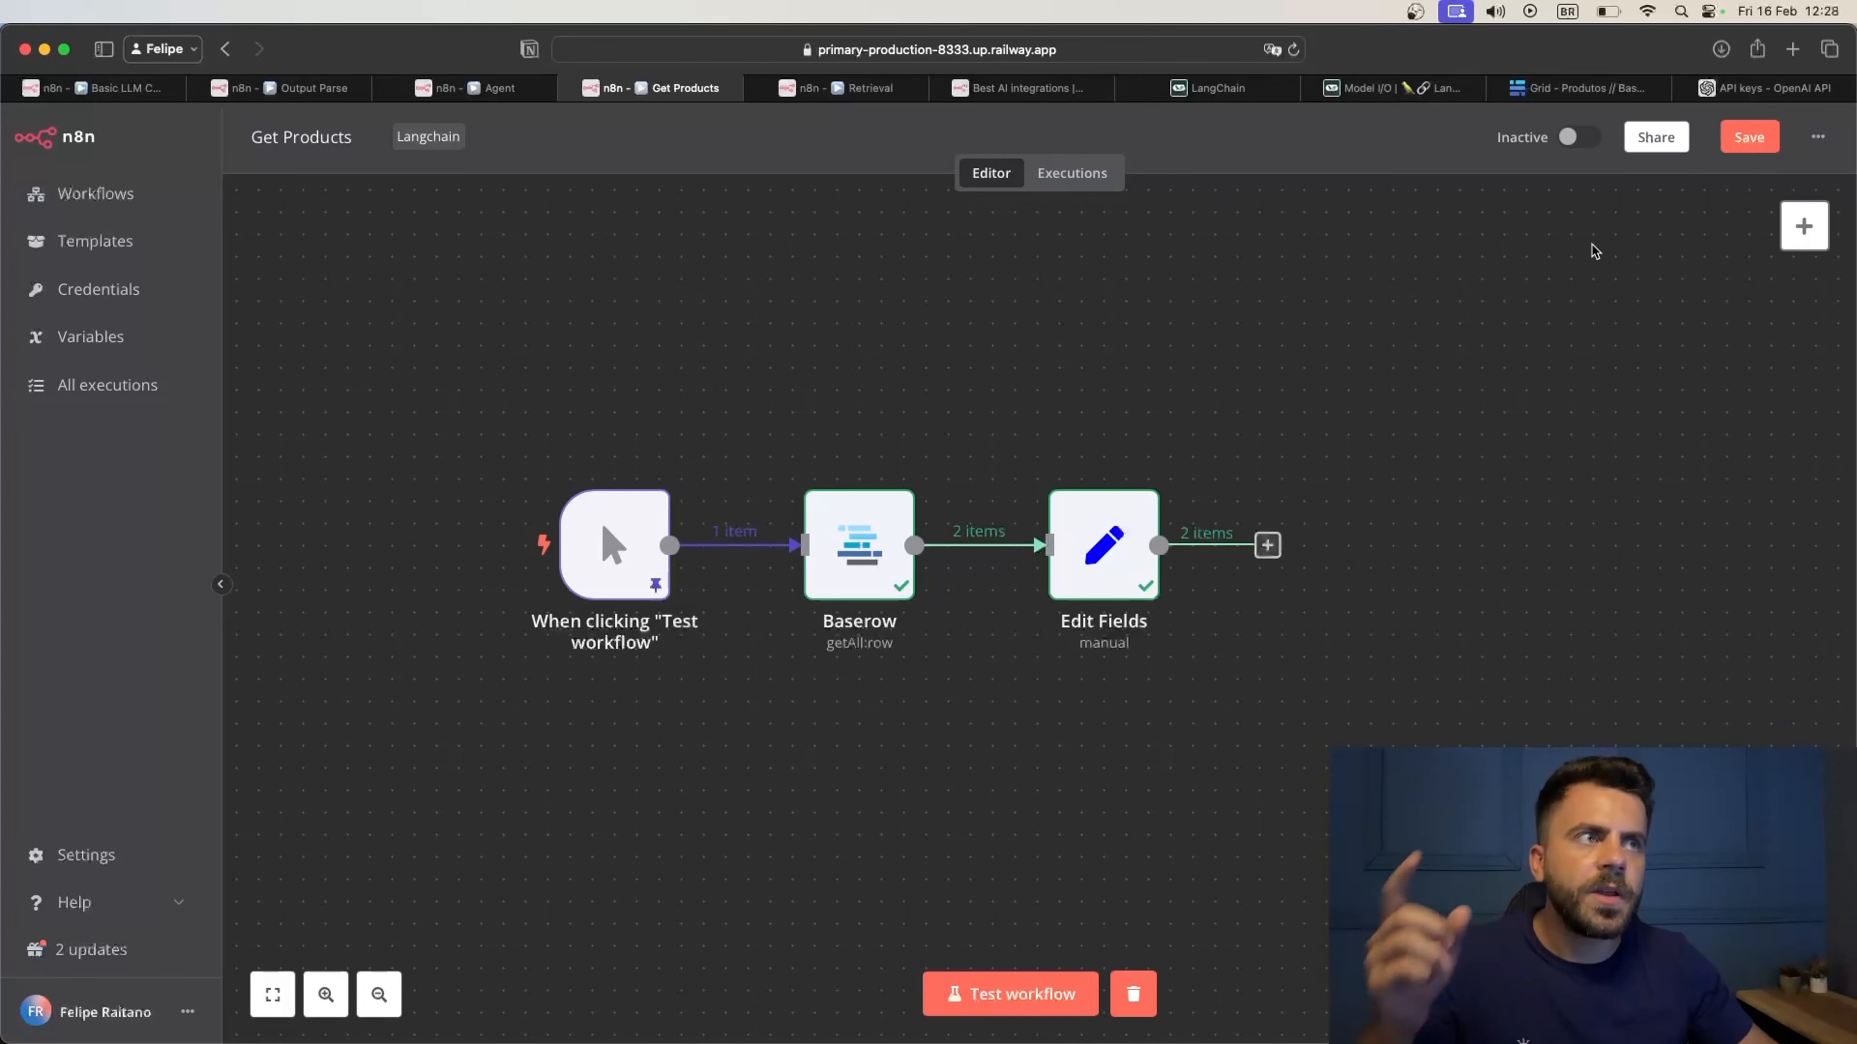
{"action": "left_click", "coordinate": [1766, 140]}
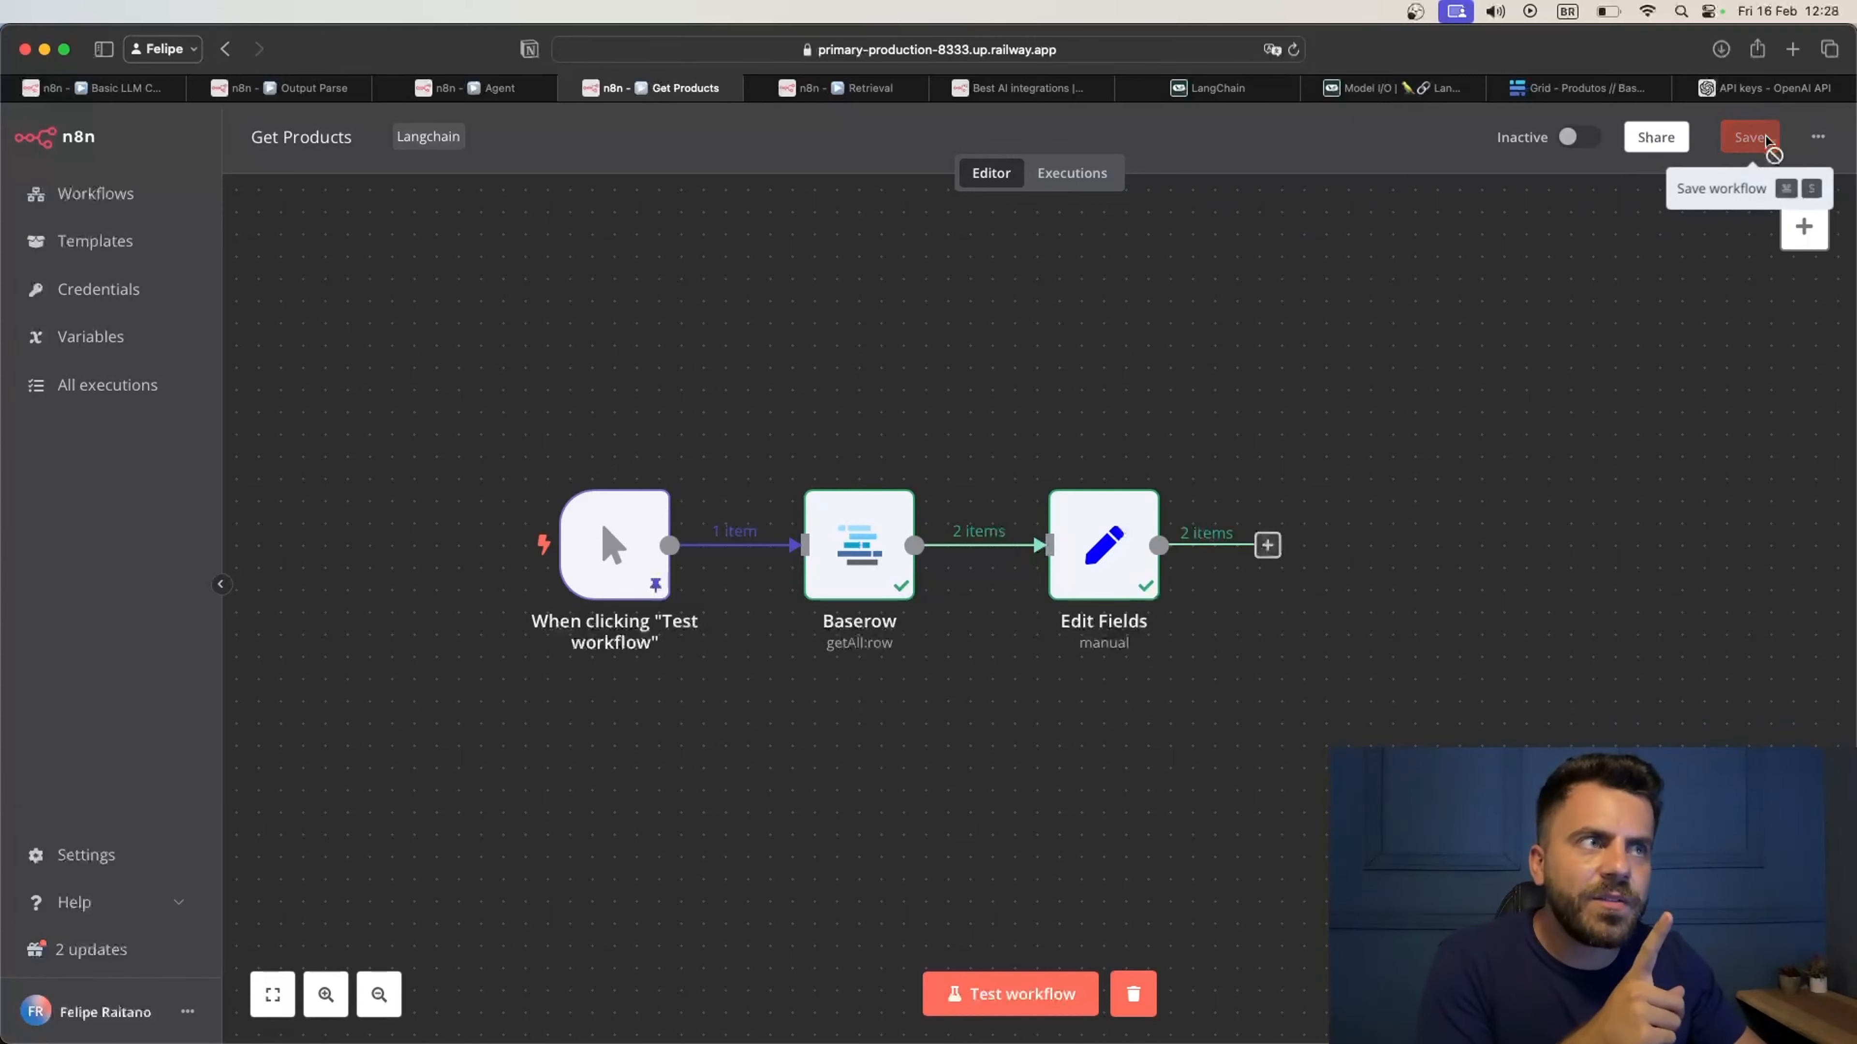
Highlight the workflow ID at the end of the Get Products workflow's URL
{"action": "left_click", "coordinate": [1000, 52]}
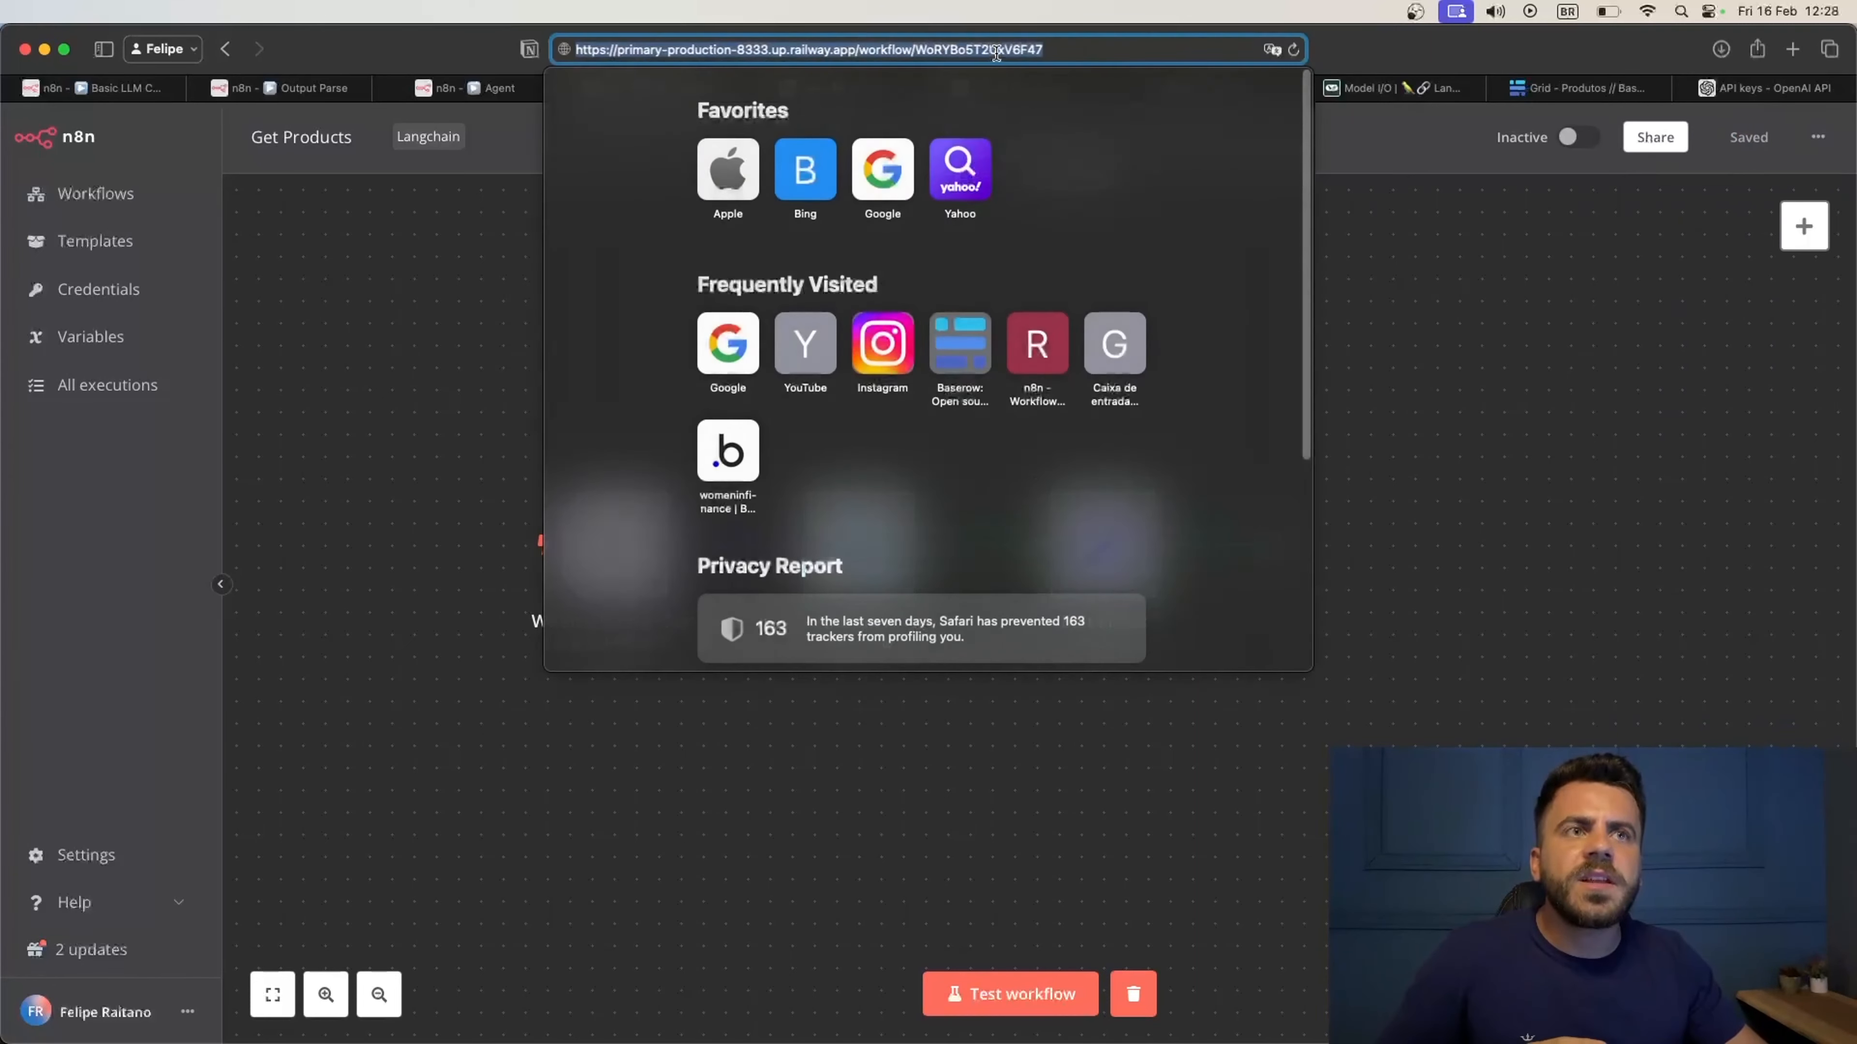
{"action": "double_click", "coordinate": [1012, 51]}
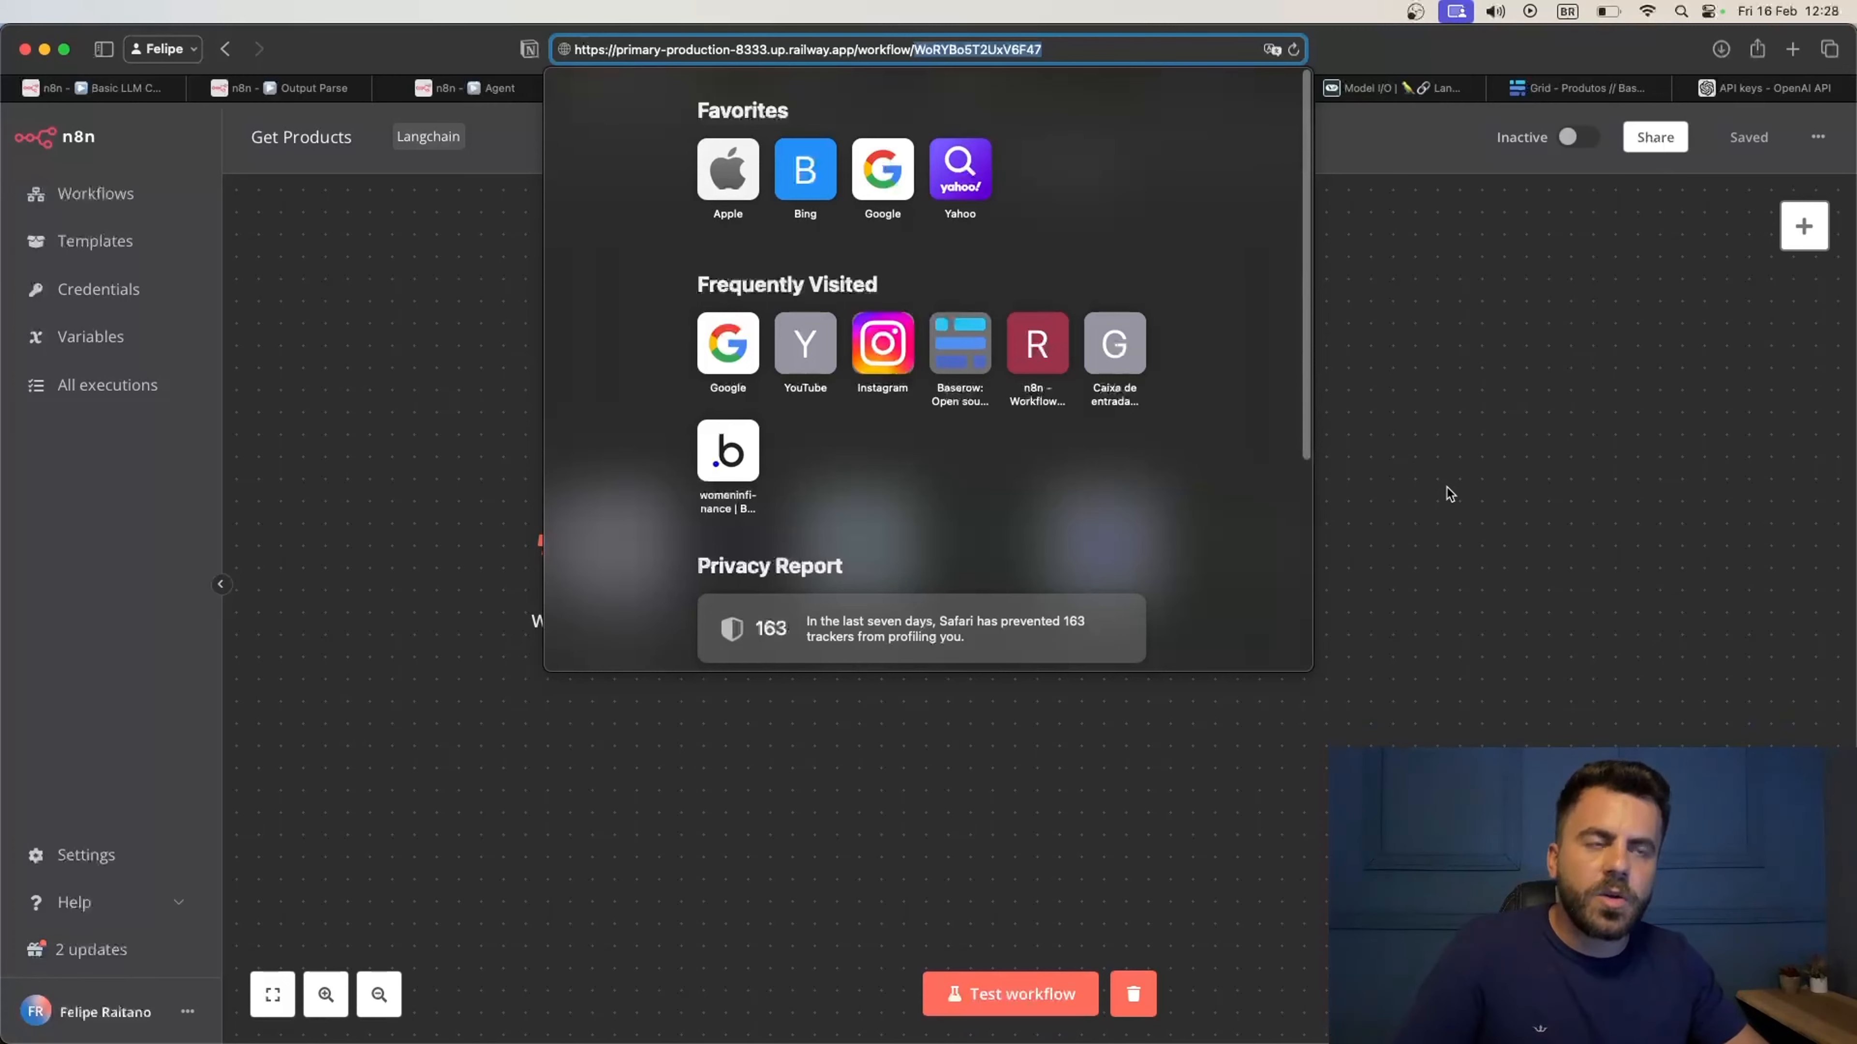
{"action": "left_click", "coordinate": [1472, 495]}
In the Agent workflow, bring the Custom n8n Workflow Tool nearer the AI Agent and check its Workflow ID setting
{"action": "left_click", "coordinate": [512, 89]}
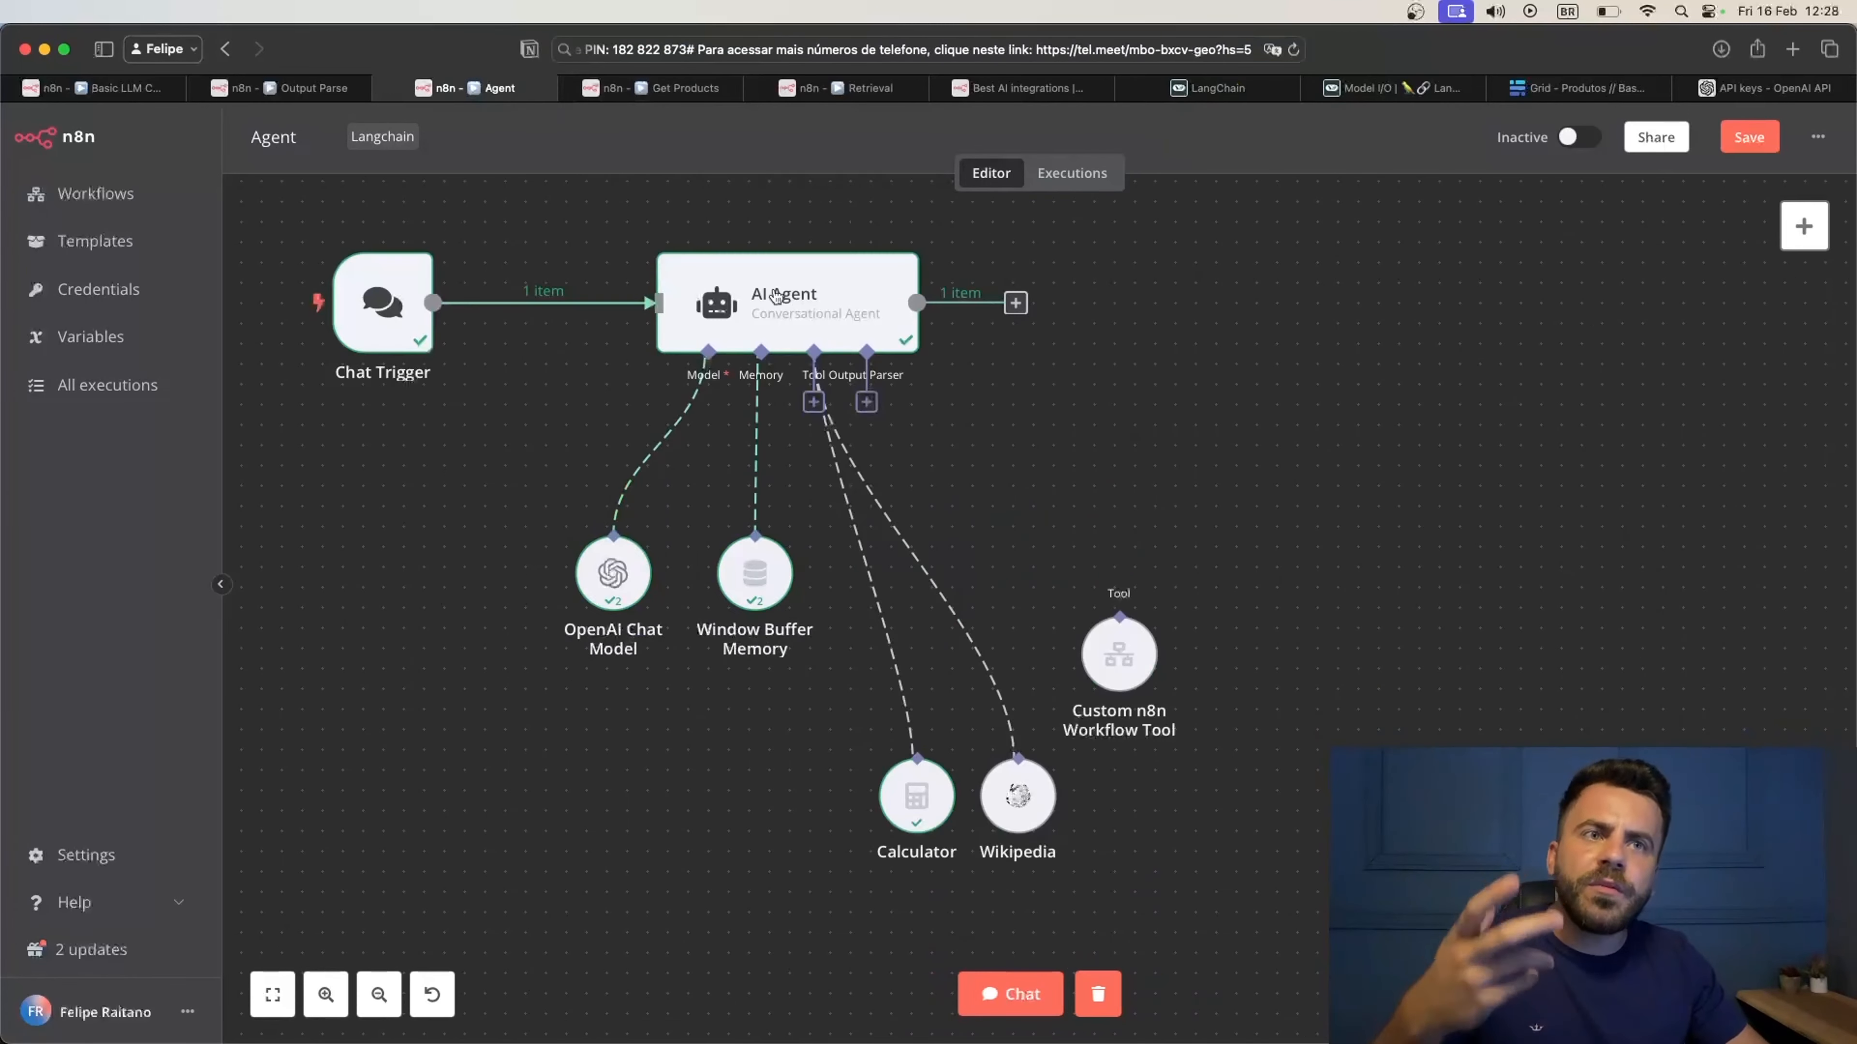
{"action": "left_click_drag", "start_coordinate": [1120, 658], "coordinate": [1037, 477]}
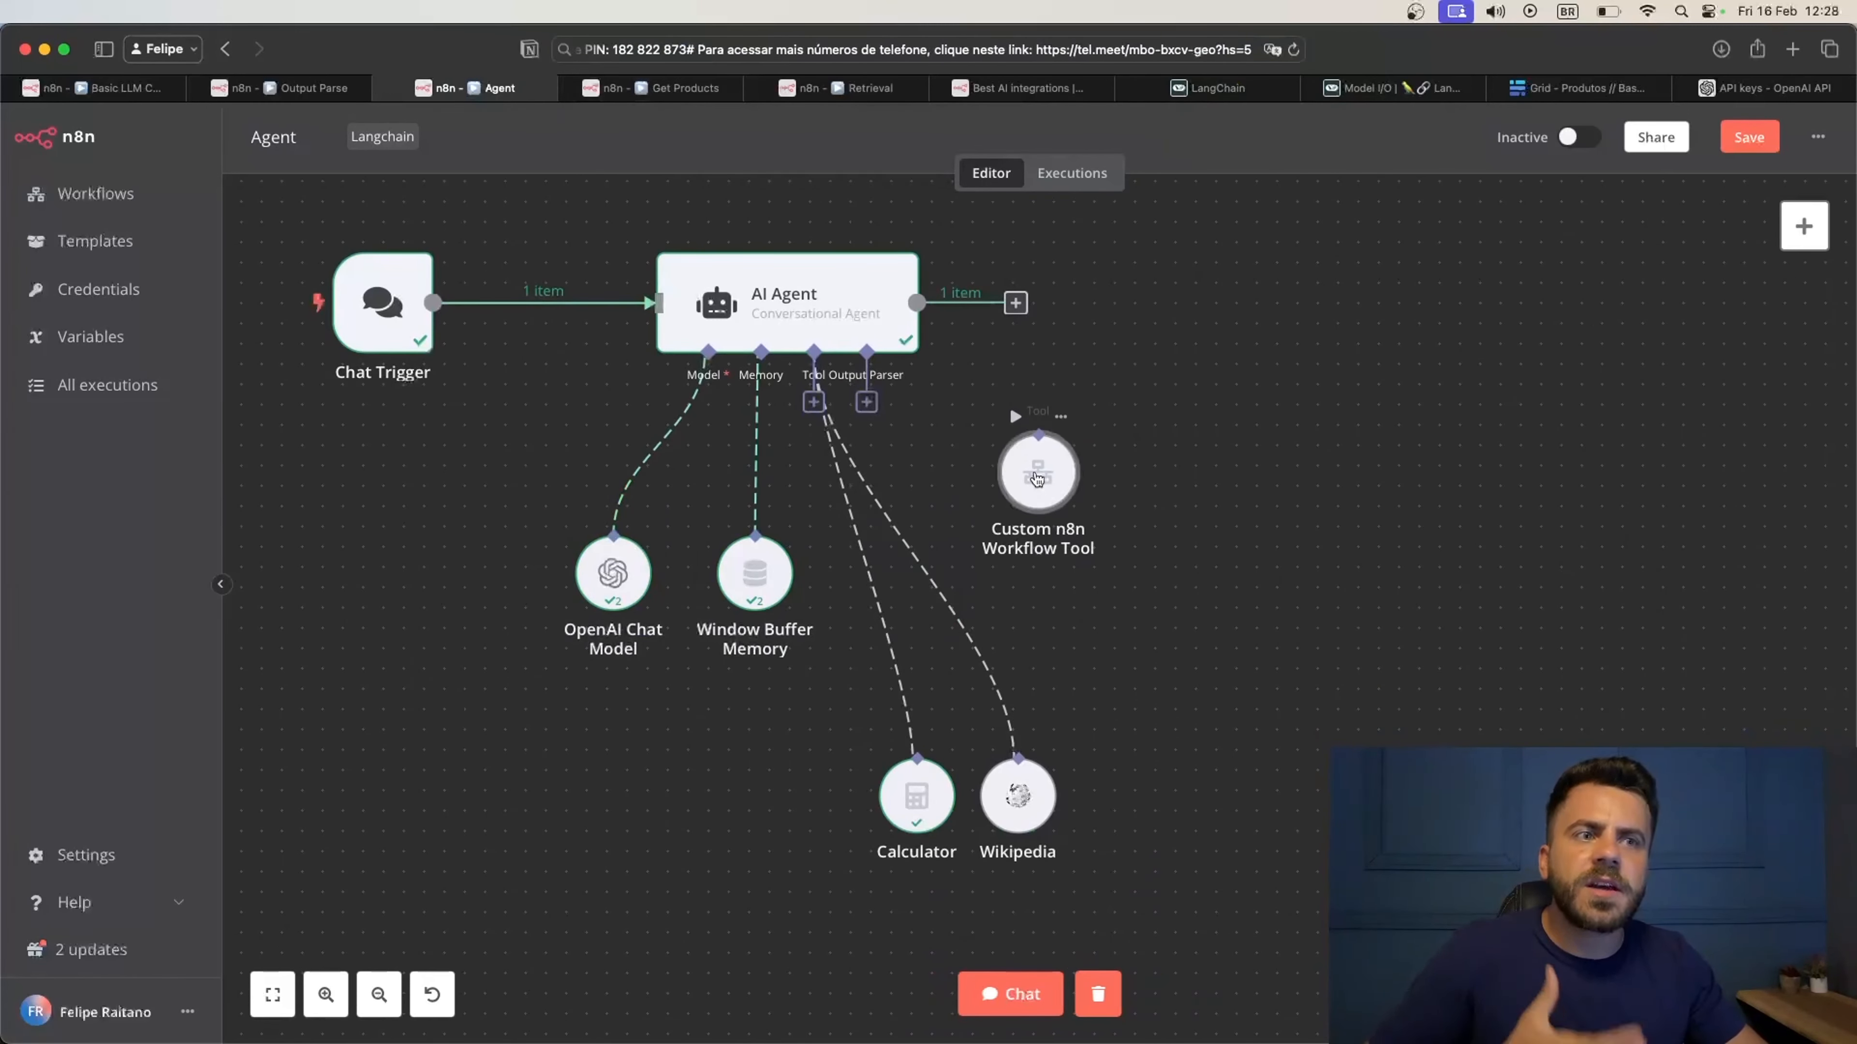
{"action": "double_click", "coordinate": [1037, 477]}
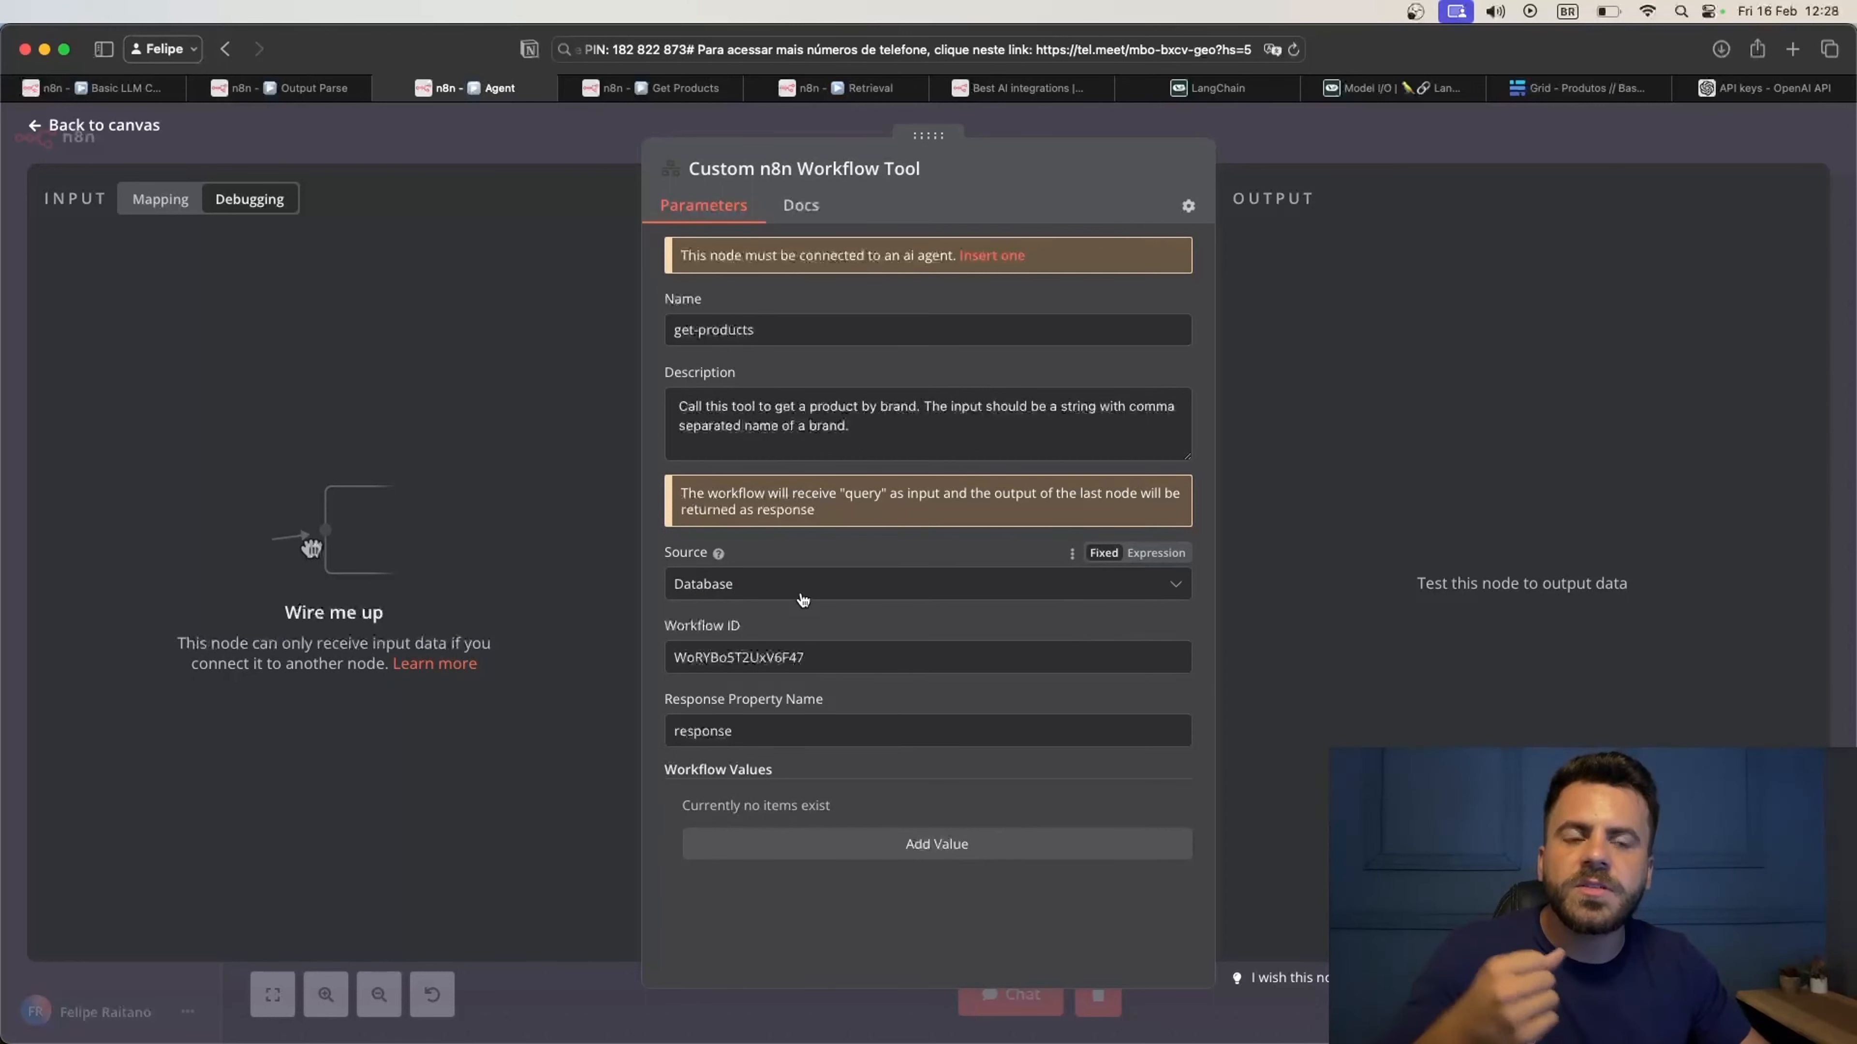
{"action": "double_click", "coordinate": [824, 661]}
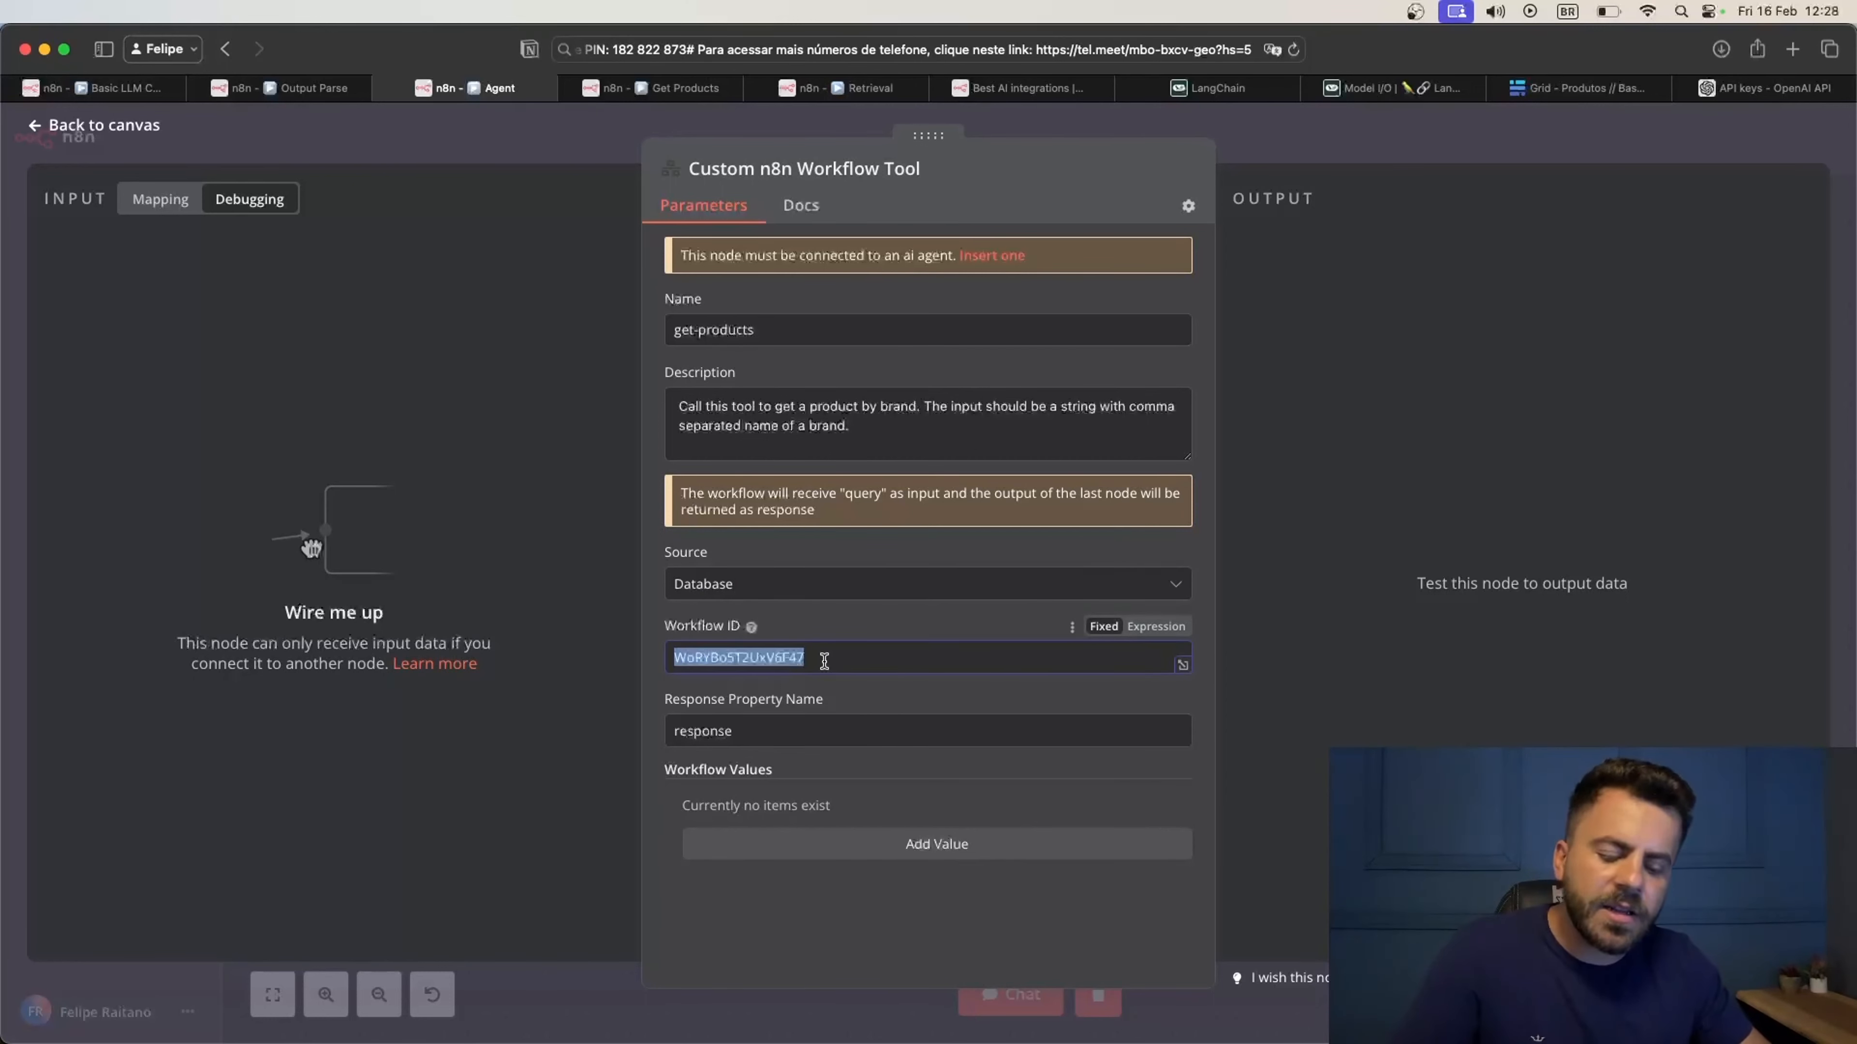
{"action": "left_click", "coordinate": [824, 661]}
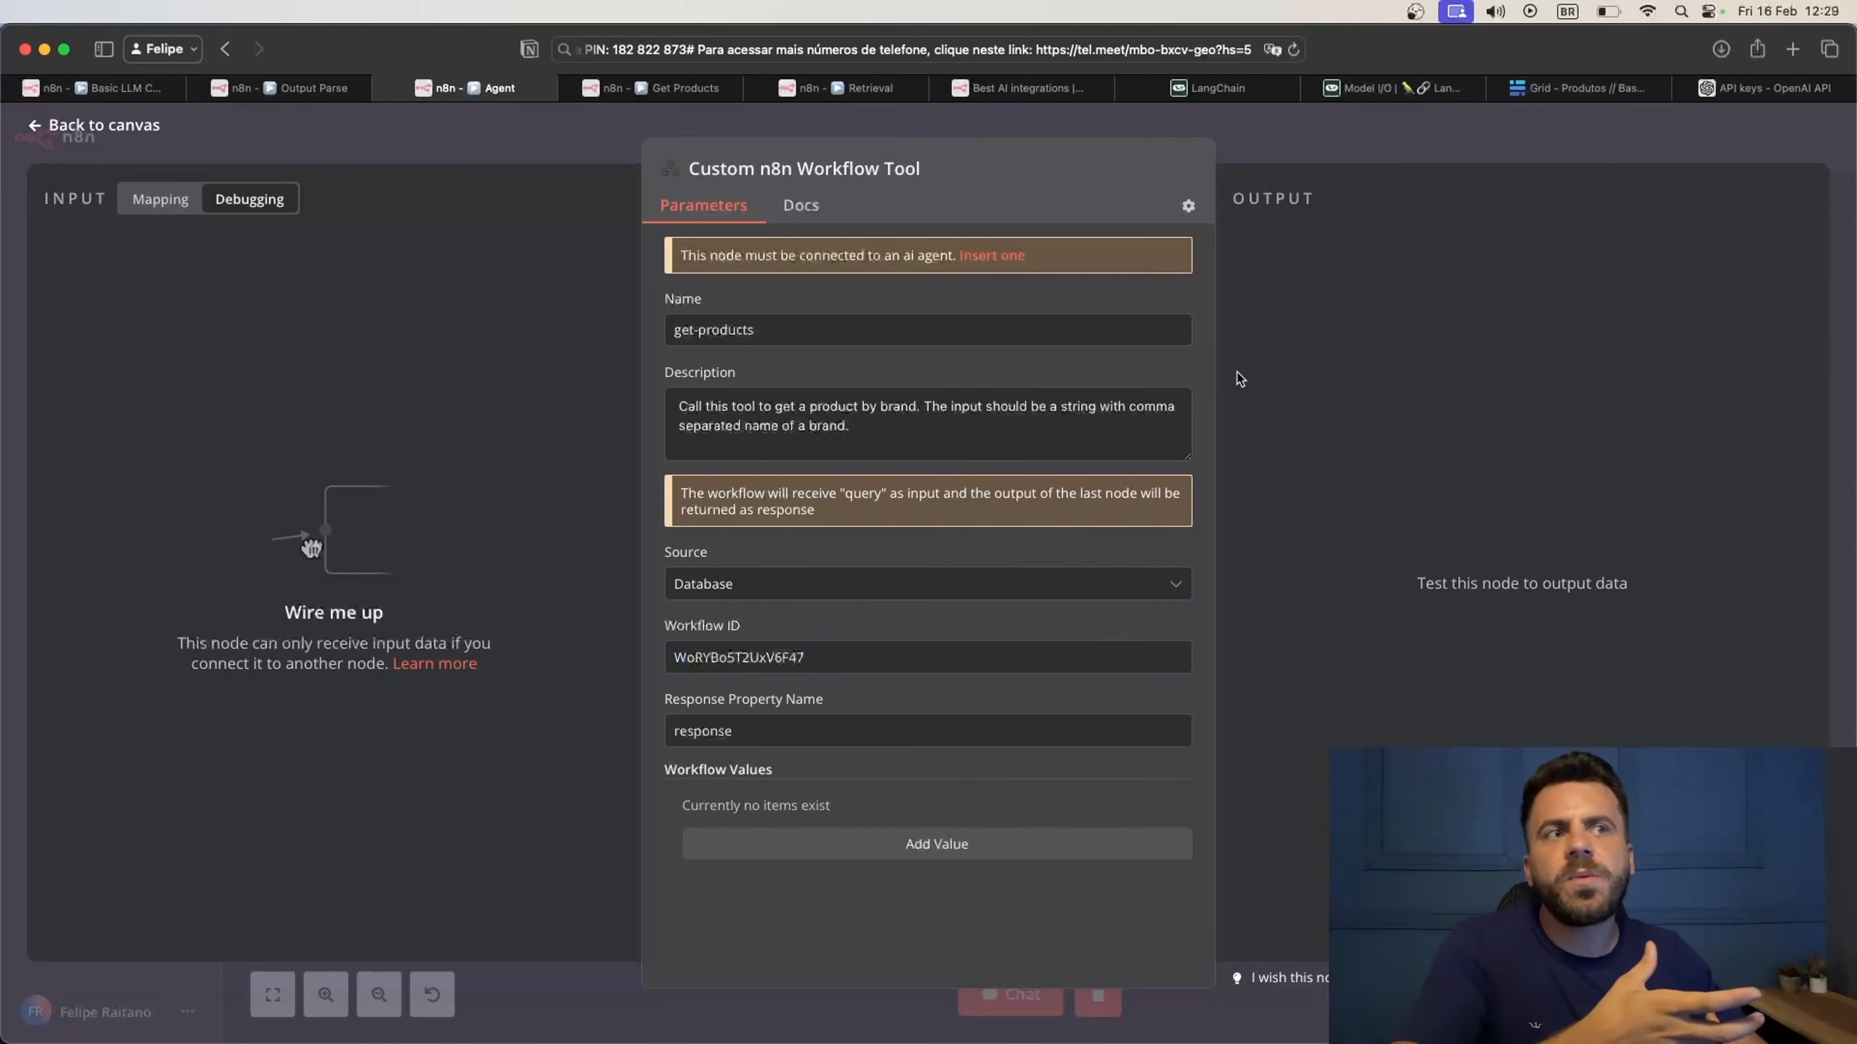
{"action": "left_click", "coordinate": [1298, 156]}
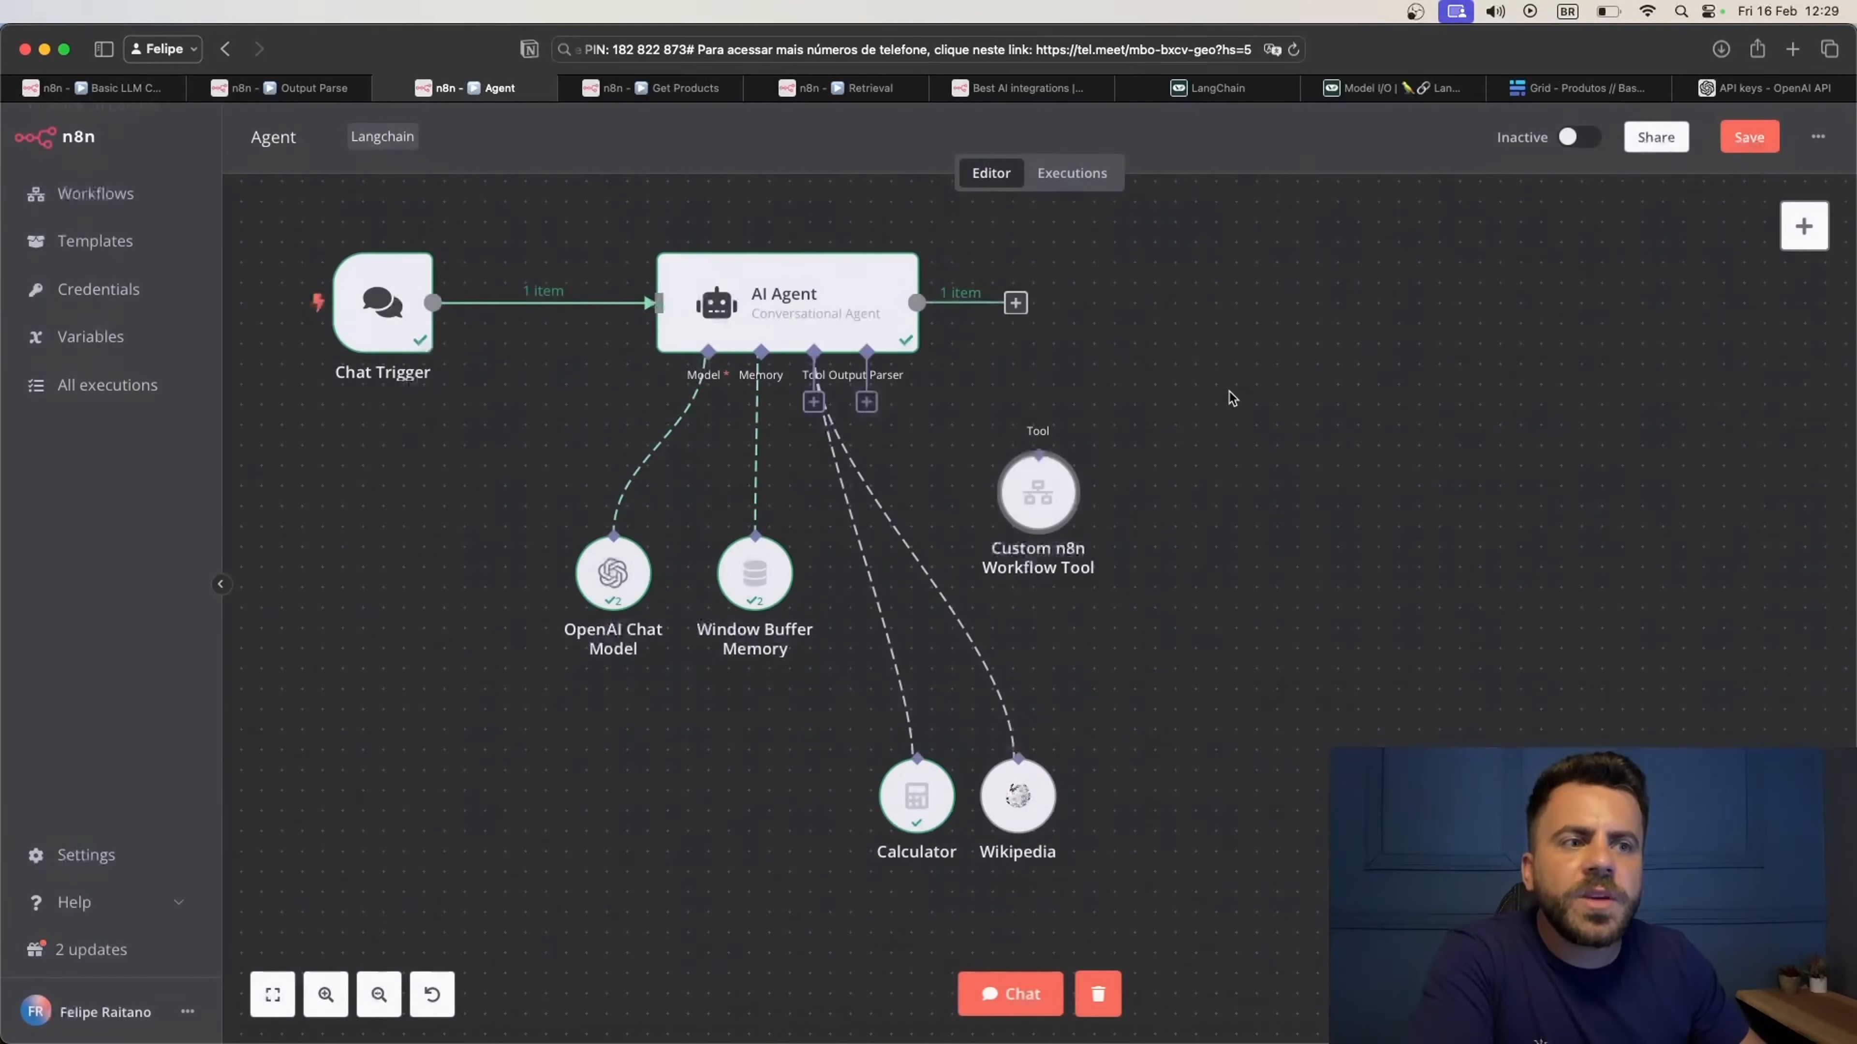
Connect the Custom n8n Workflow Tool to the AI Agent's Tool input, and place it to the right of Wikipedia
{"action": "left_click_drag", "start_coordinate": [1034, 452], "coordinate": [817, 401]}
{"action": "left_click_drag", "start_coordinate": [1094, 570], "coordinate": [1256, 730]}
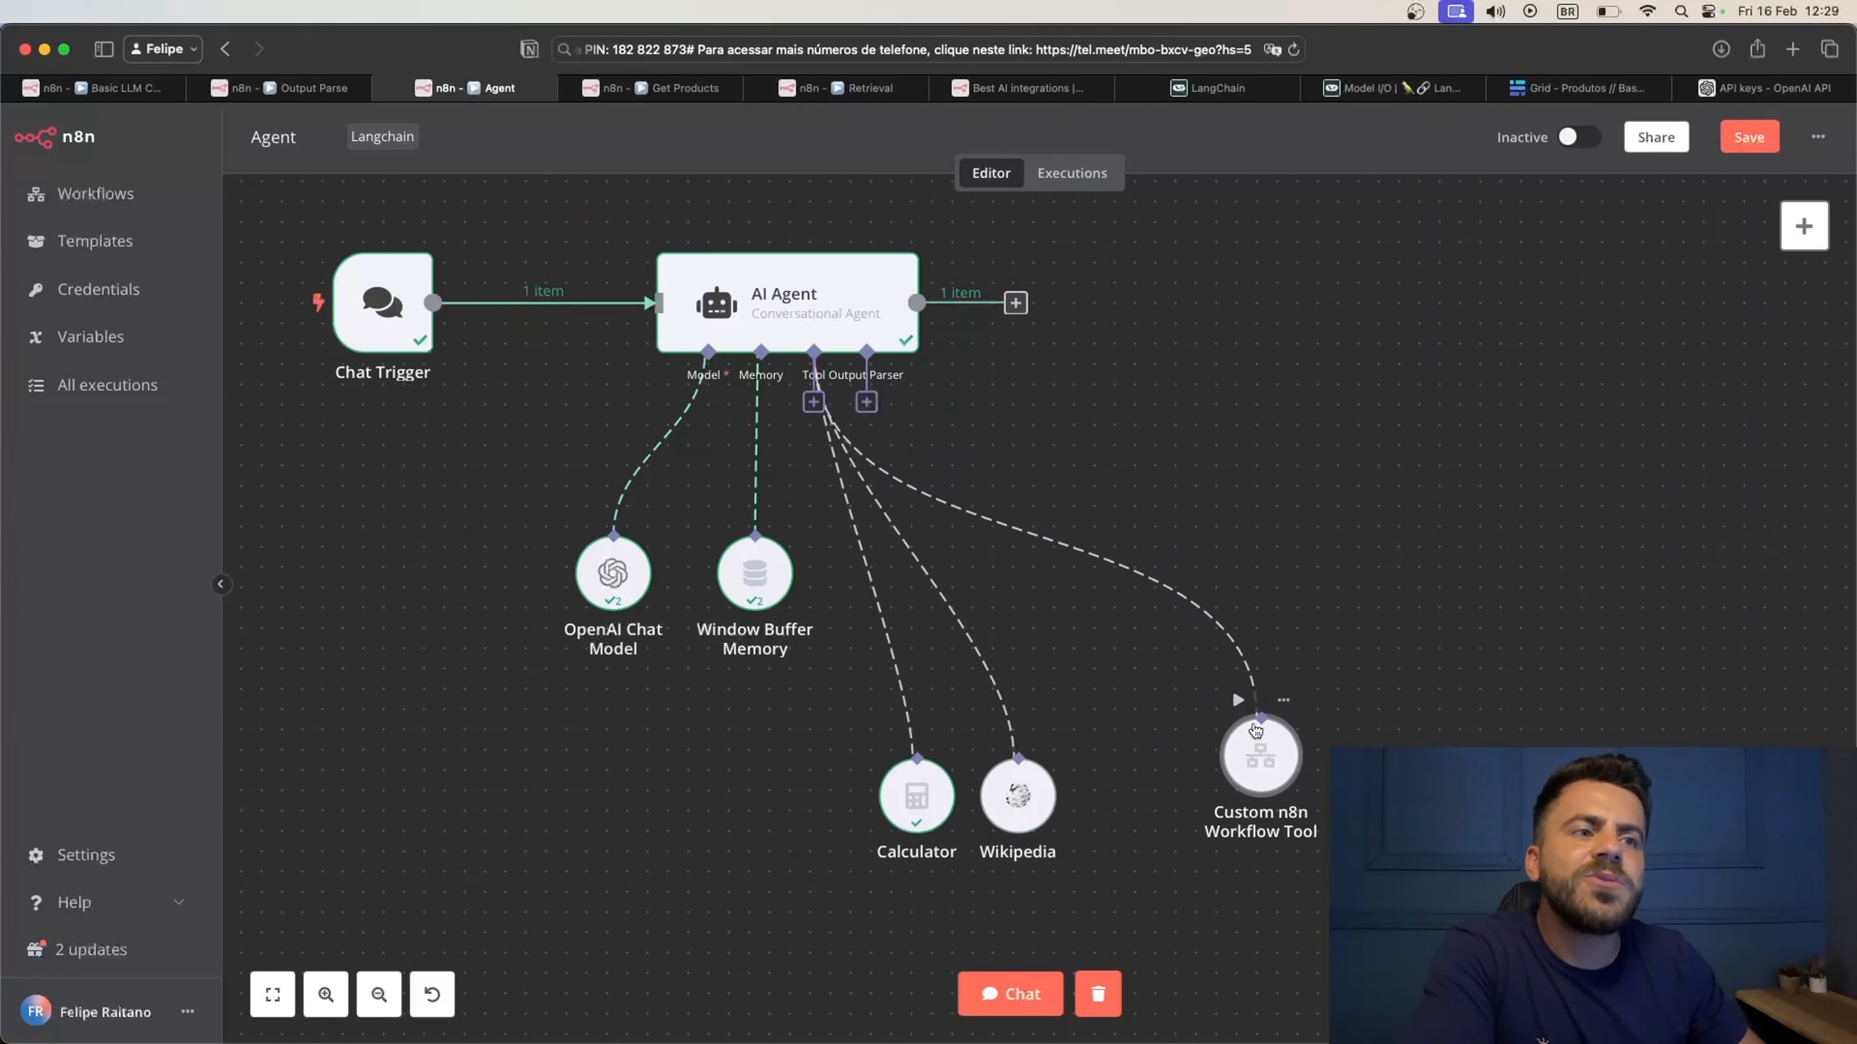
{"action": "left_click_drag", "start_coordinate": [1291, 460], "coordinate": [1430, 464]}
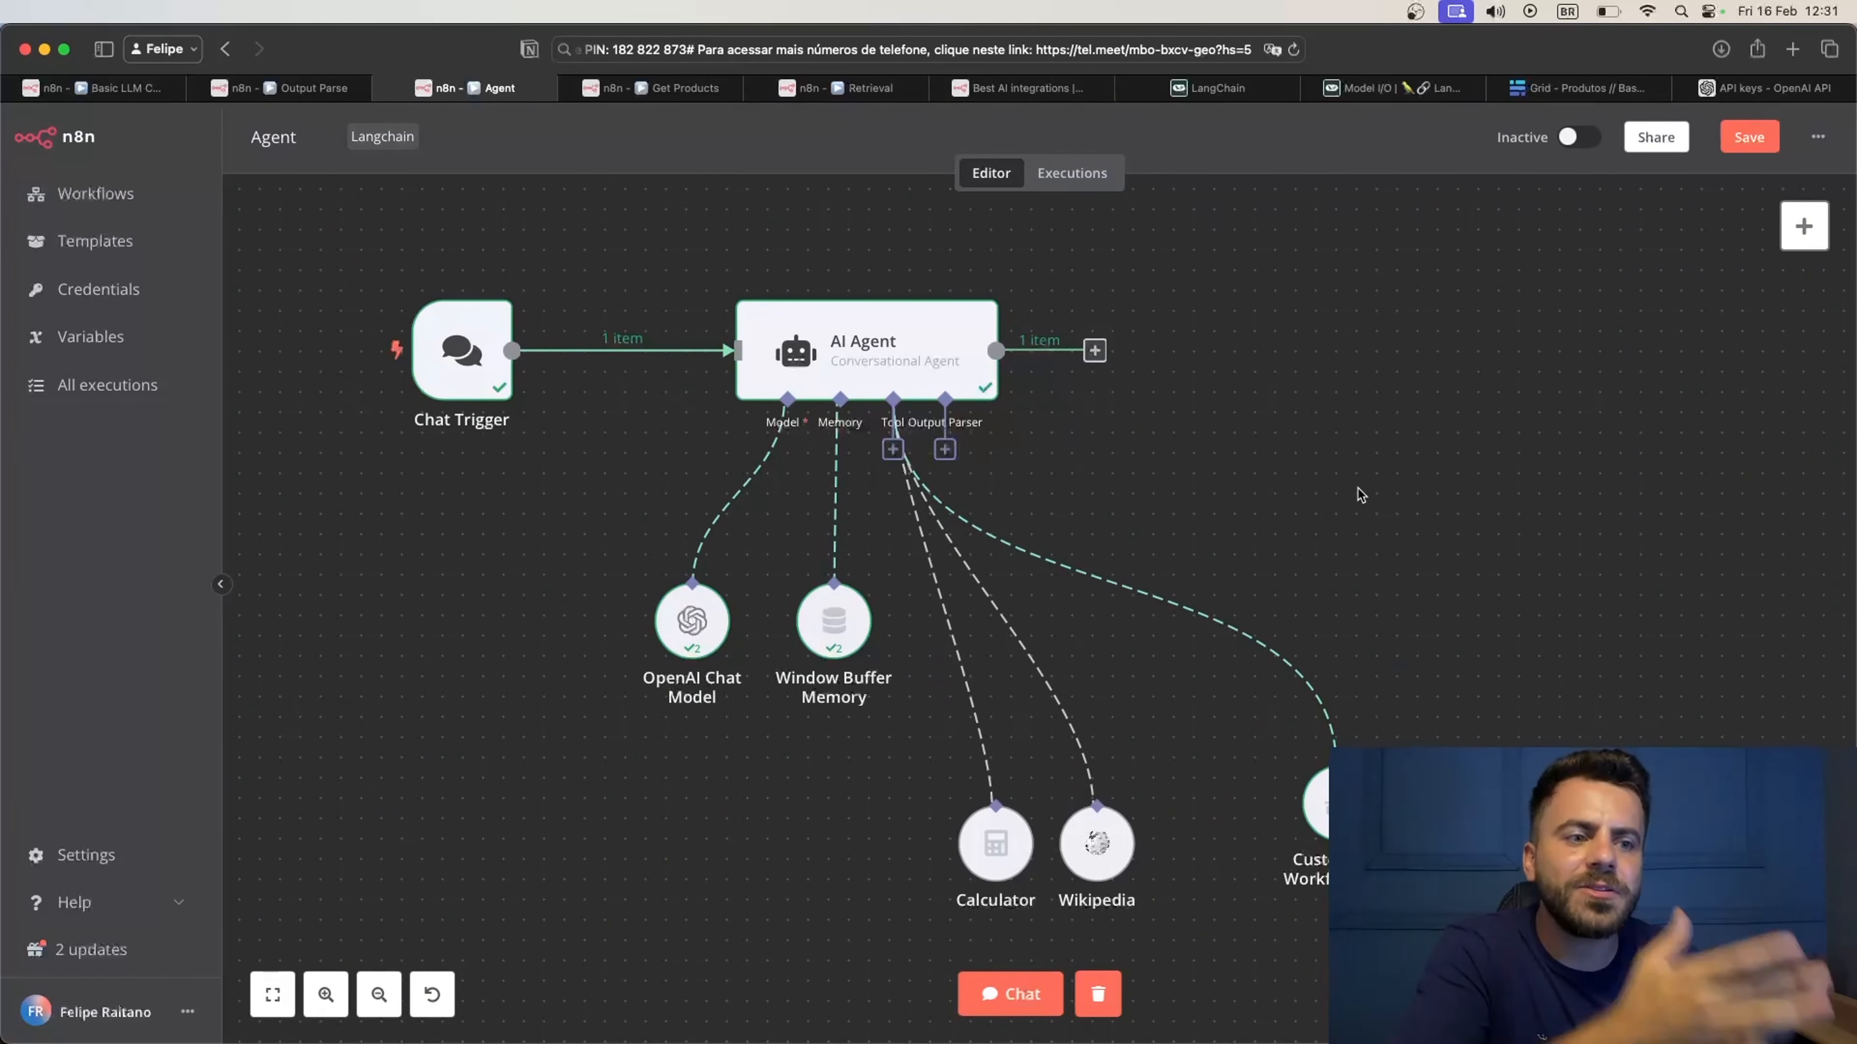
Send the message "Quero uma chuteira da nike" to the AI Agent in its chat
{"action": "left_click", "coordinate": [987, 981]}
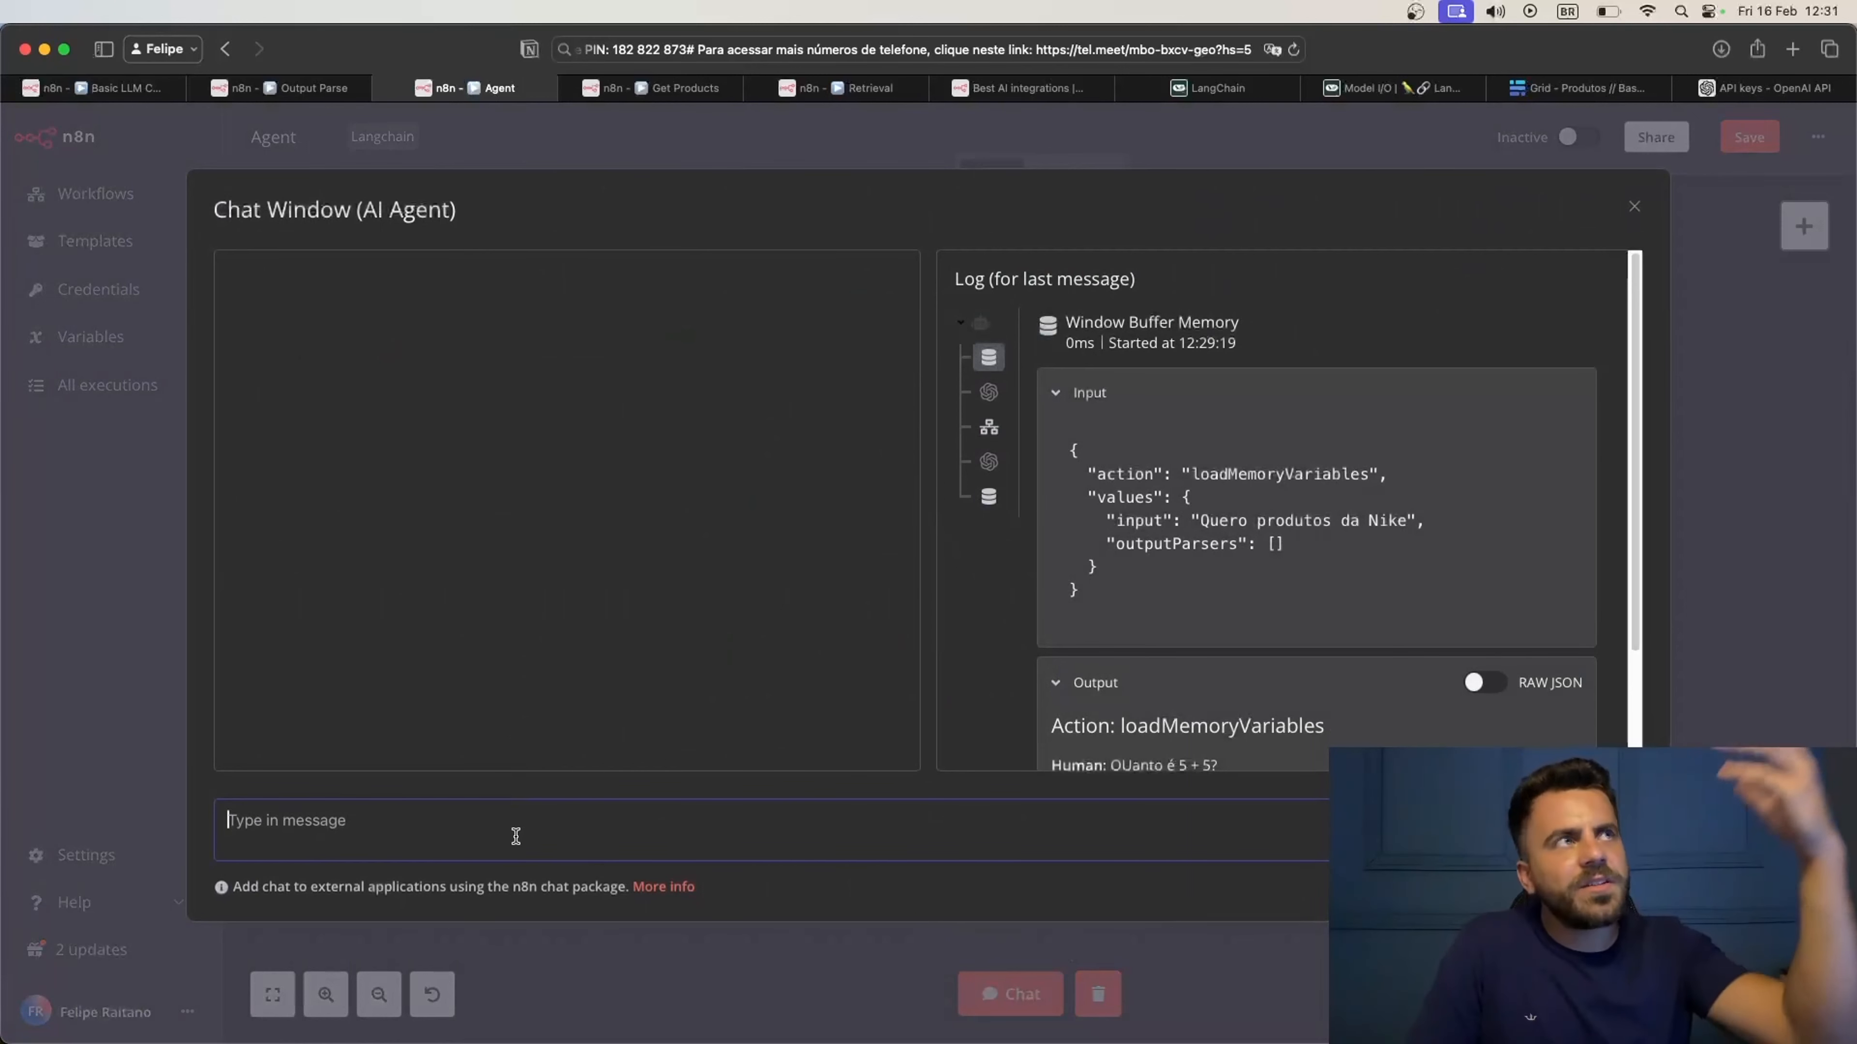
{"action": "type", "text": "Q"}
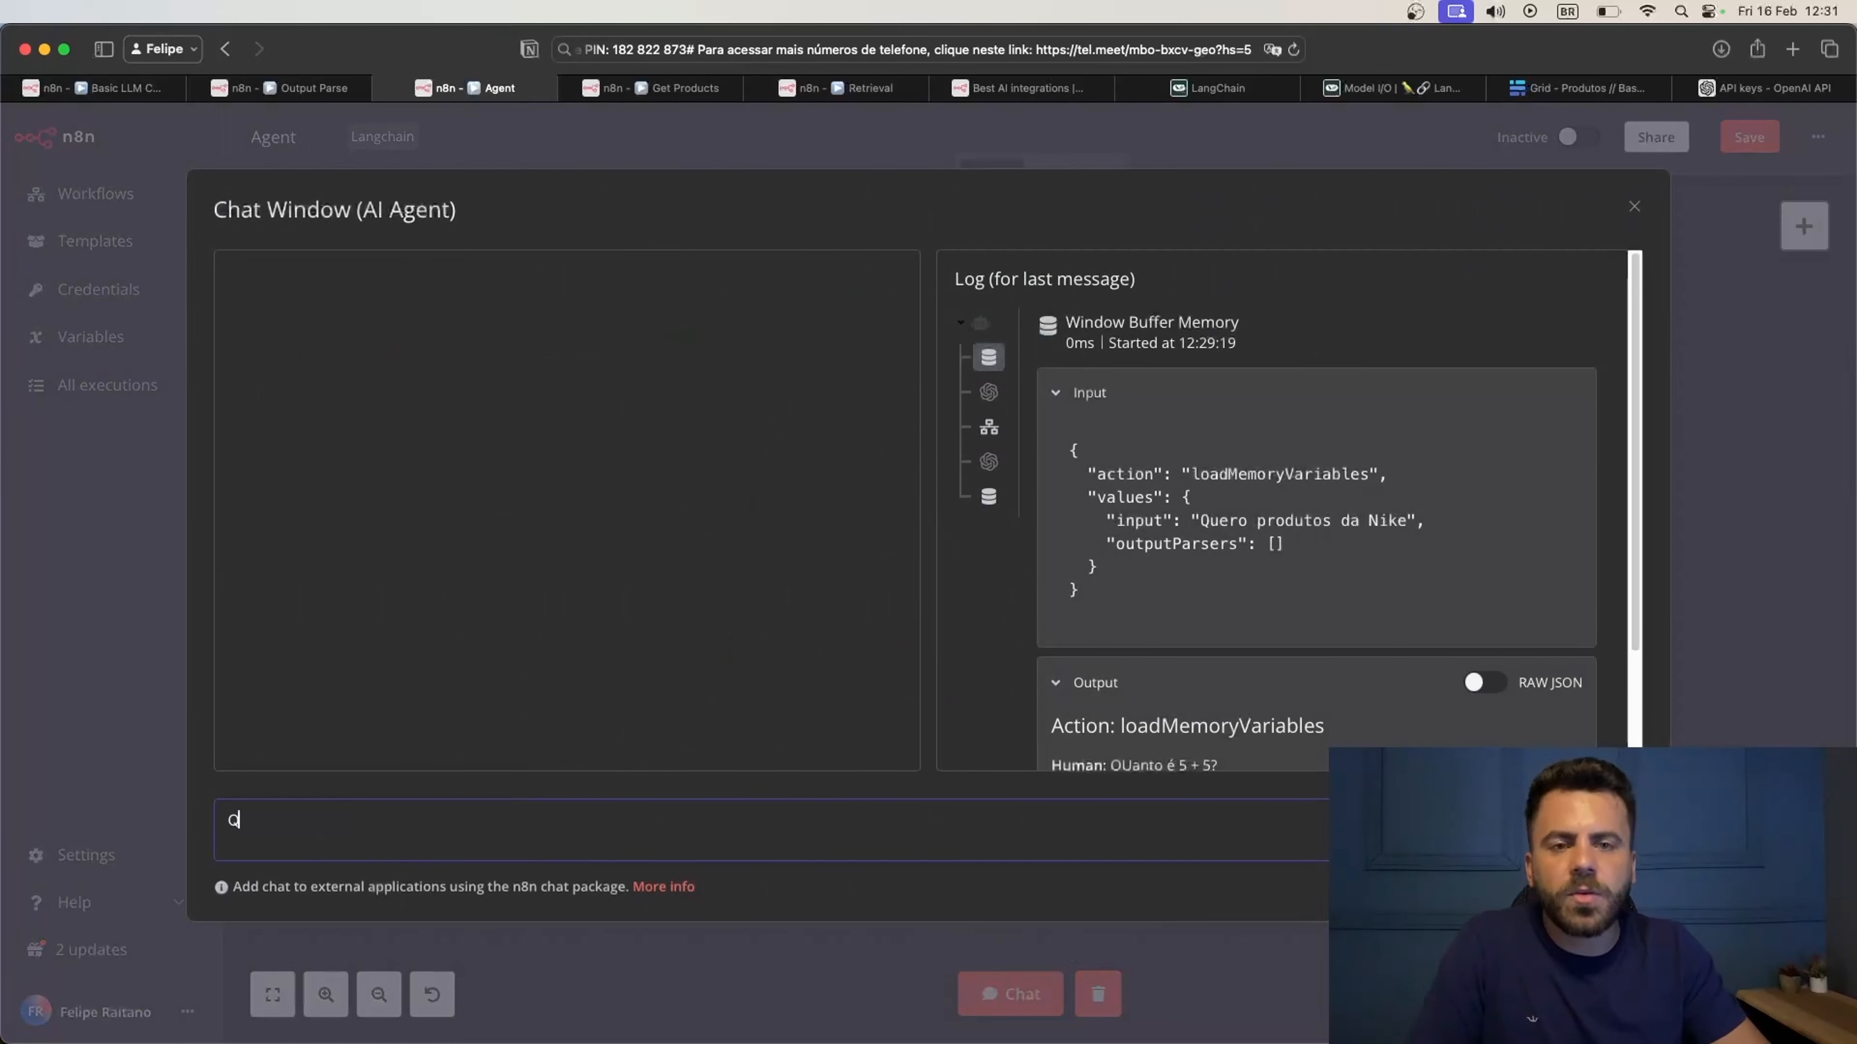
{"action": "type", "text": "uero uma chuteira da nike"}
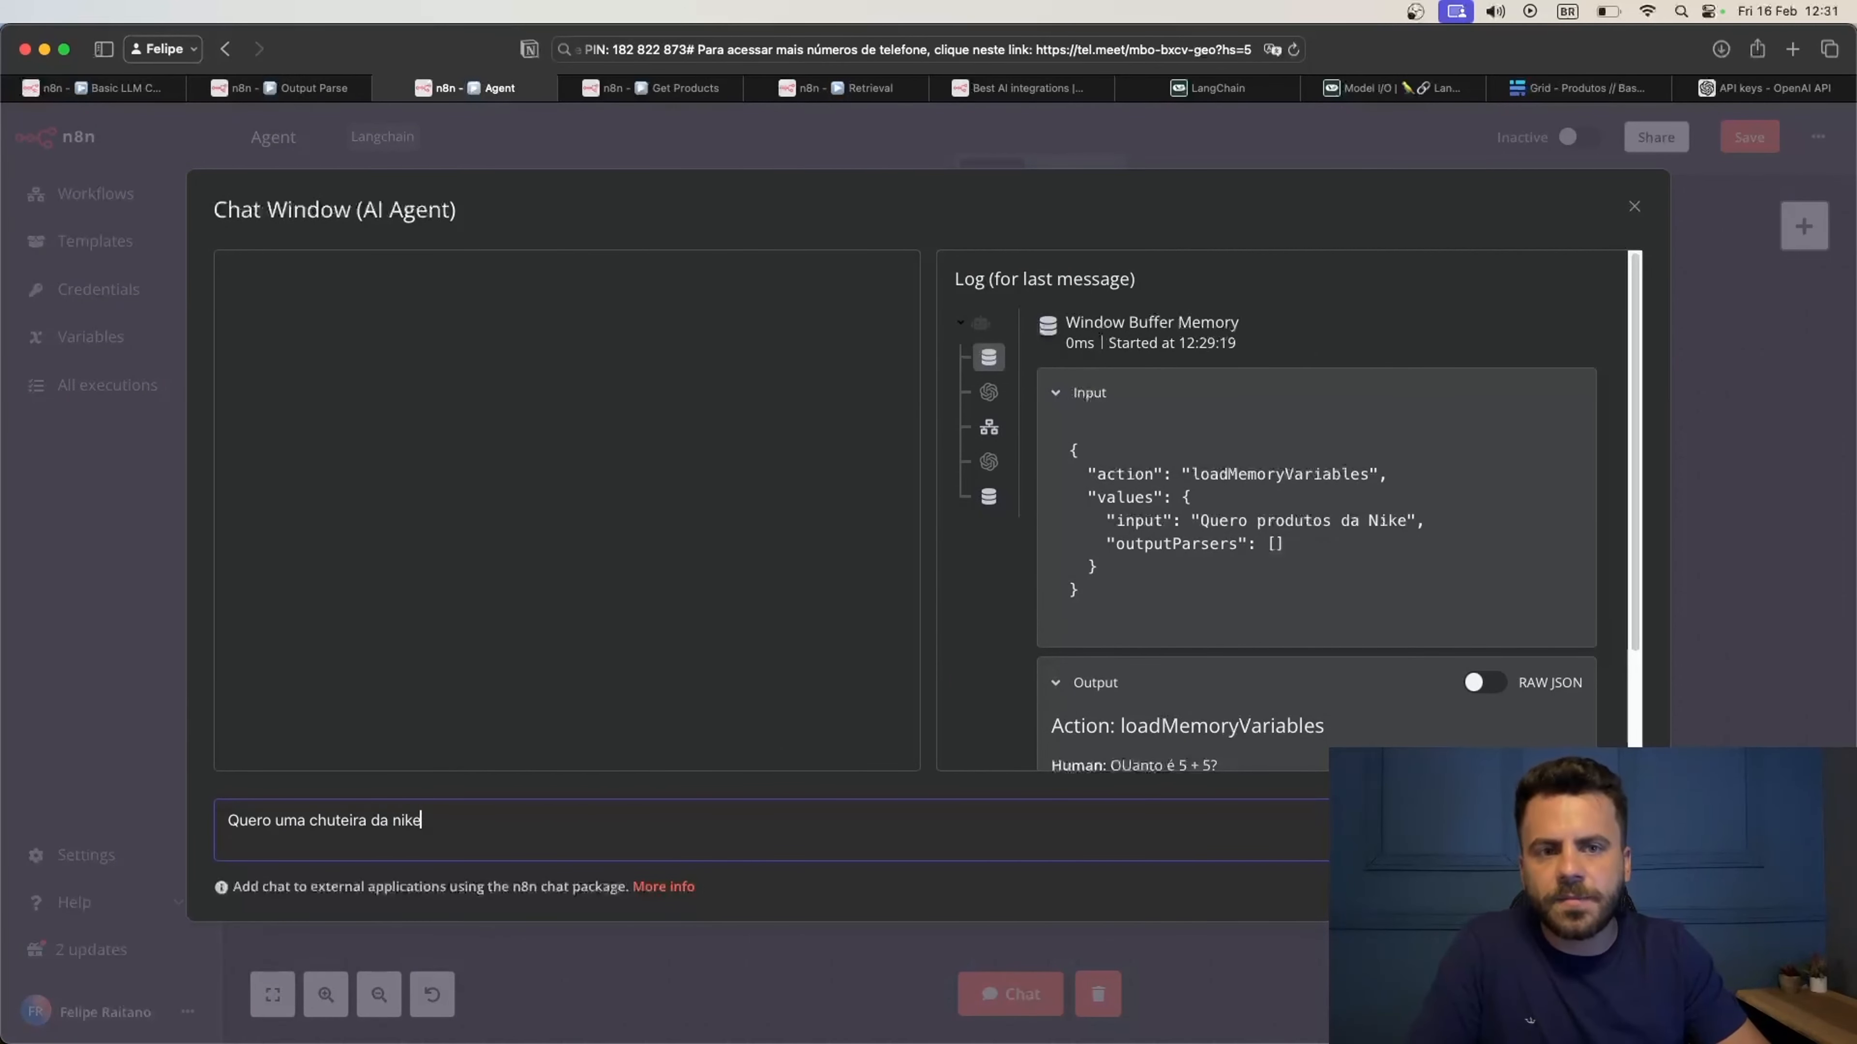
{"action": "key", "text": "Return"}
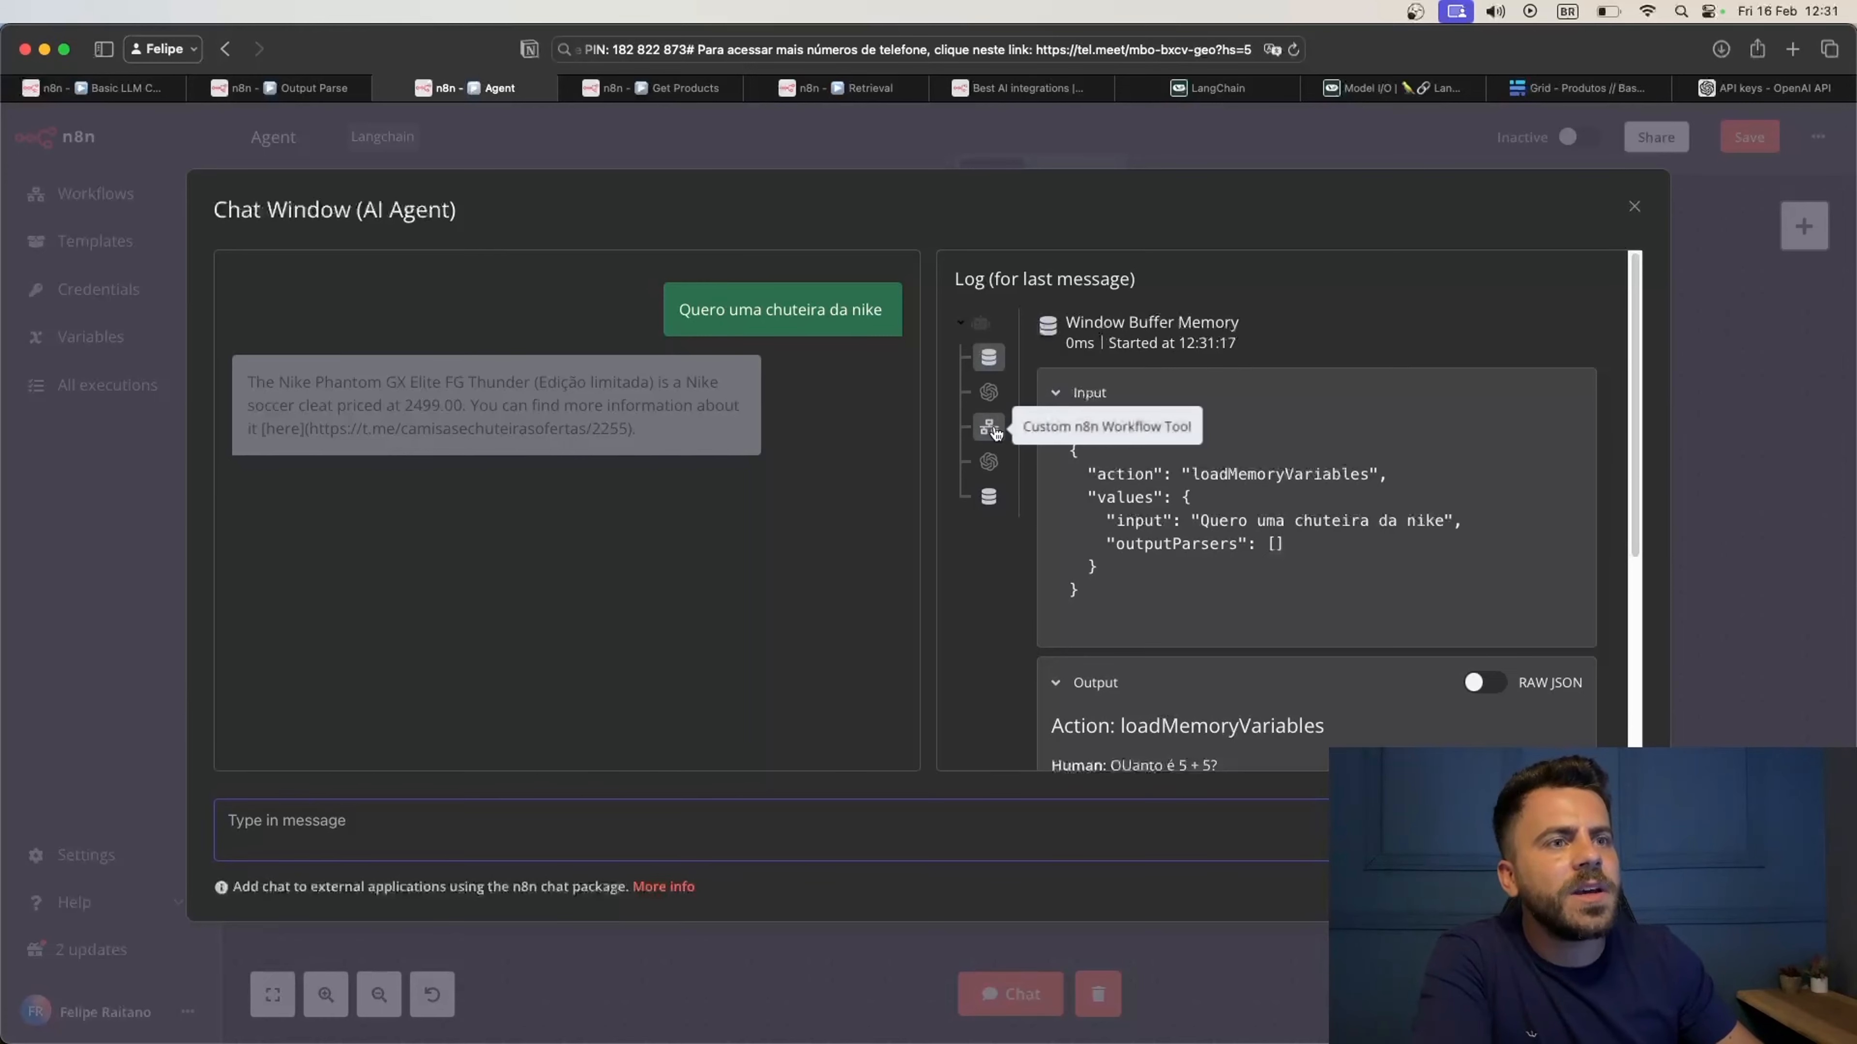
Examine the prompt and the action and action_input output of the first OpenAI Chat Model run in the chat log
{"action": "left_click", "coordinate": [988, 393]}
{"action": "scroll", "coordinate": [1177, 504], "scroll_direction": "down", "scroll_amount": 15}
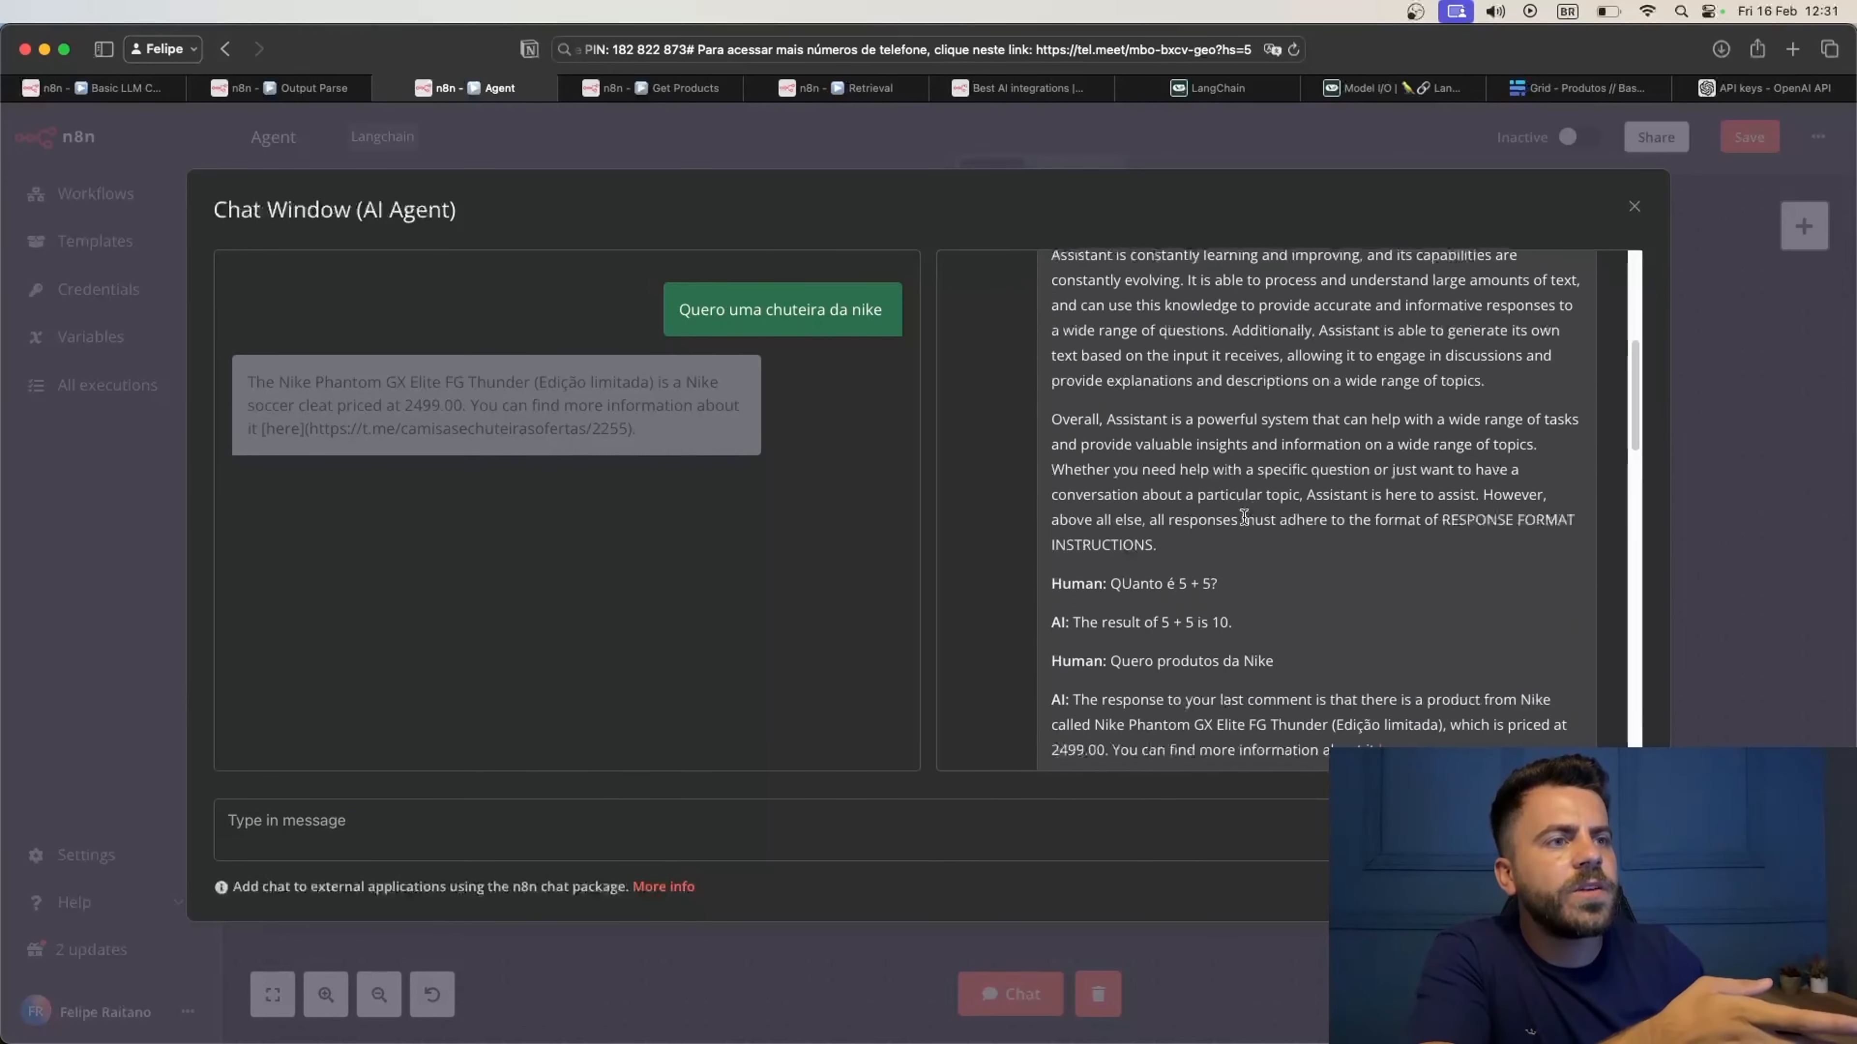
{"action": "scroll", "coordinate": [1244, 518], "scroll_direction": "down", "scroll_amount": 10}
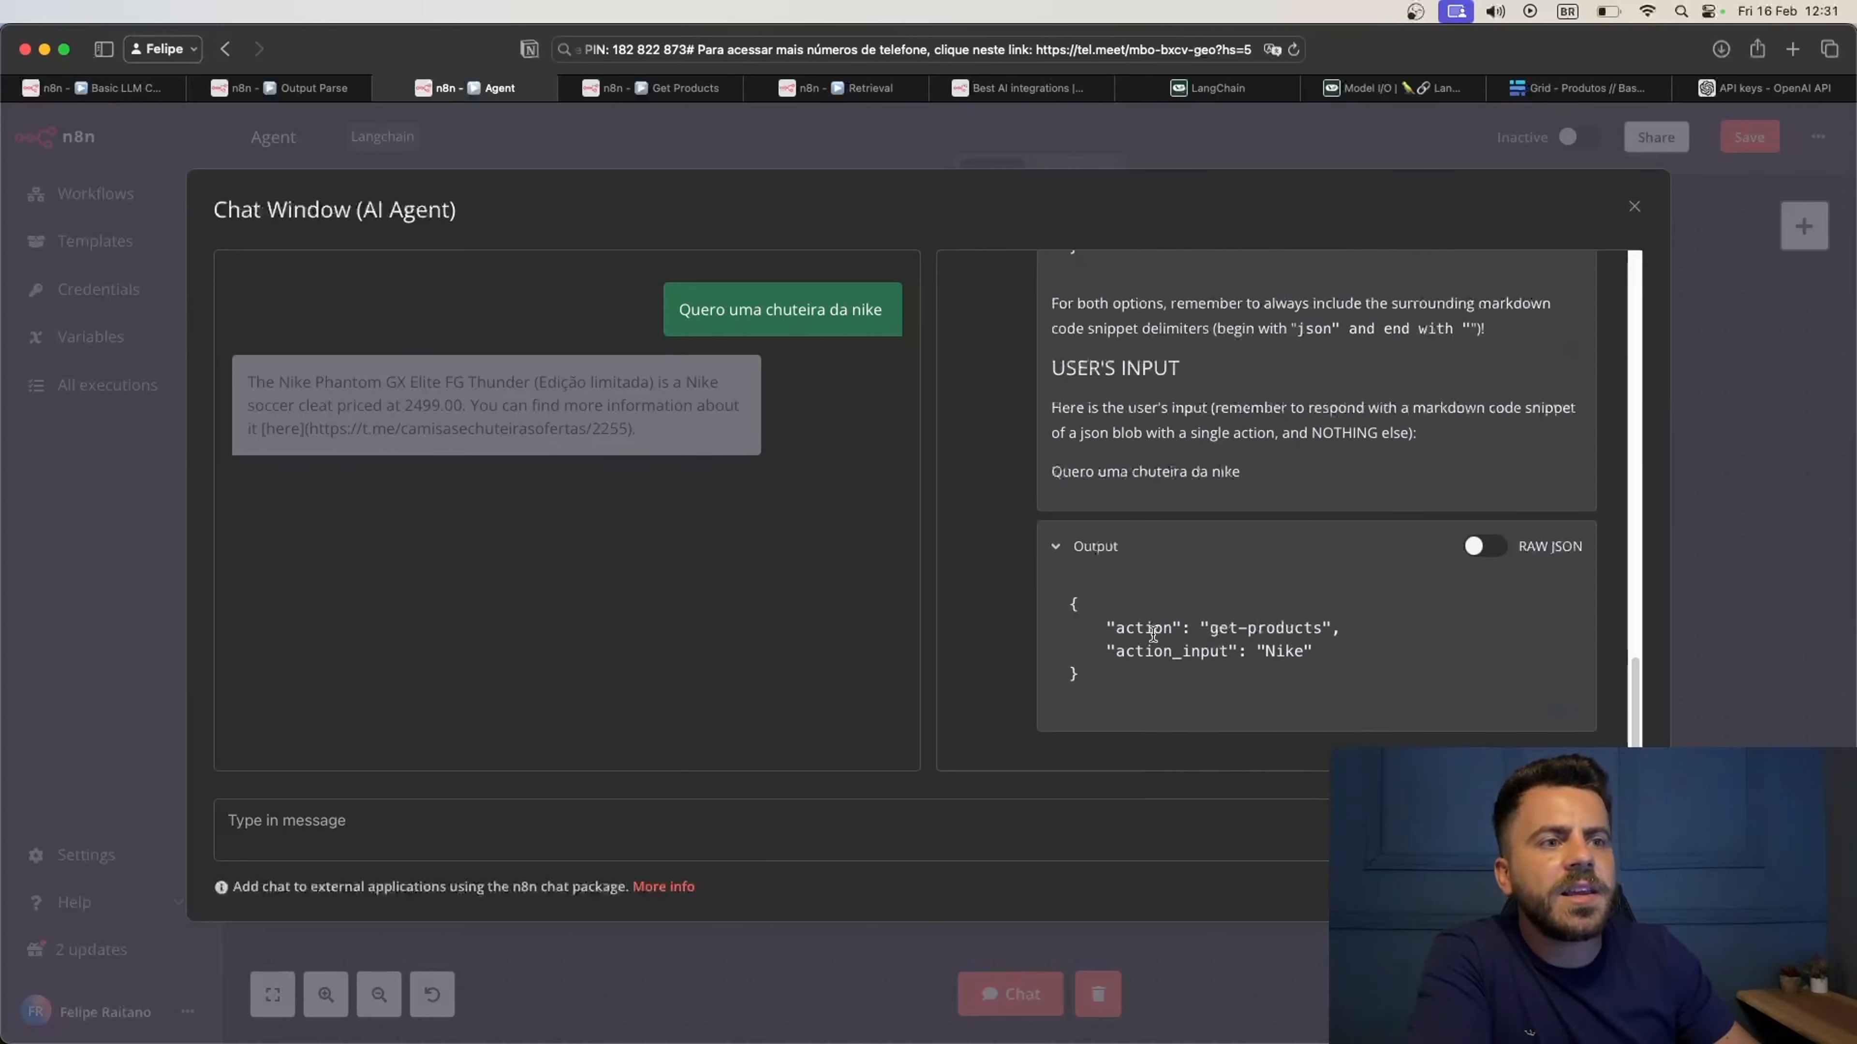
{"action": "double_click", "coordinate": [1149, 624]}
{"action": "double_click", "coordinate": [1223, 627]}
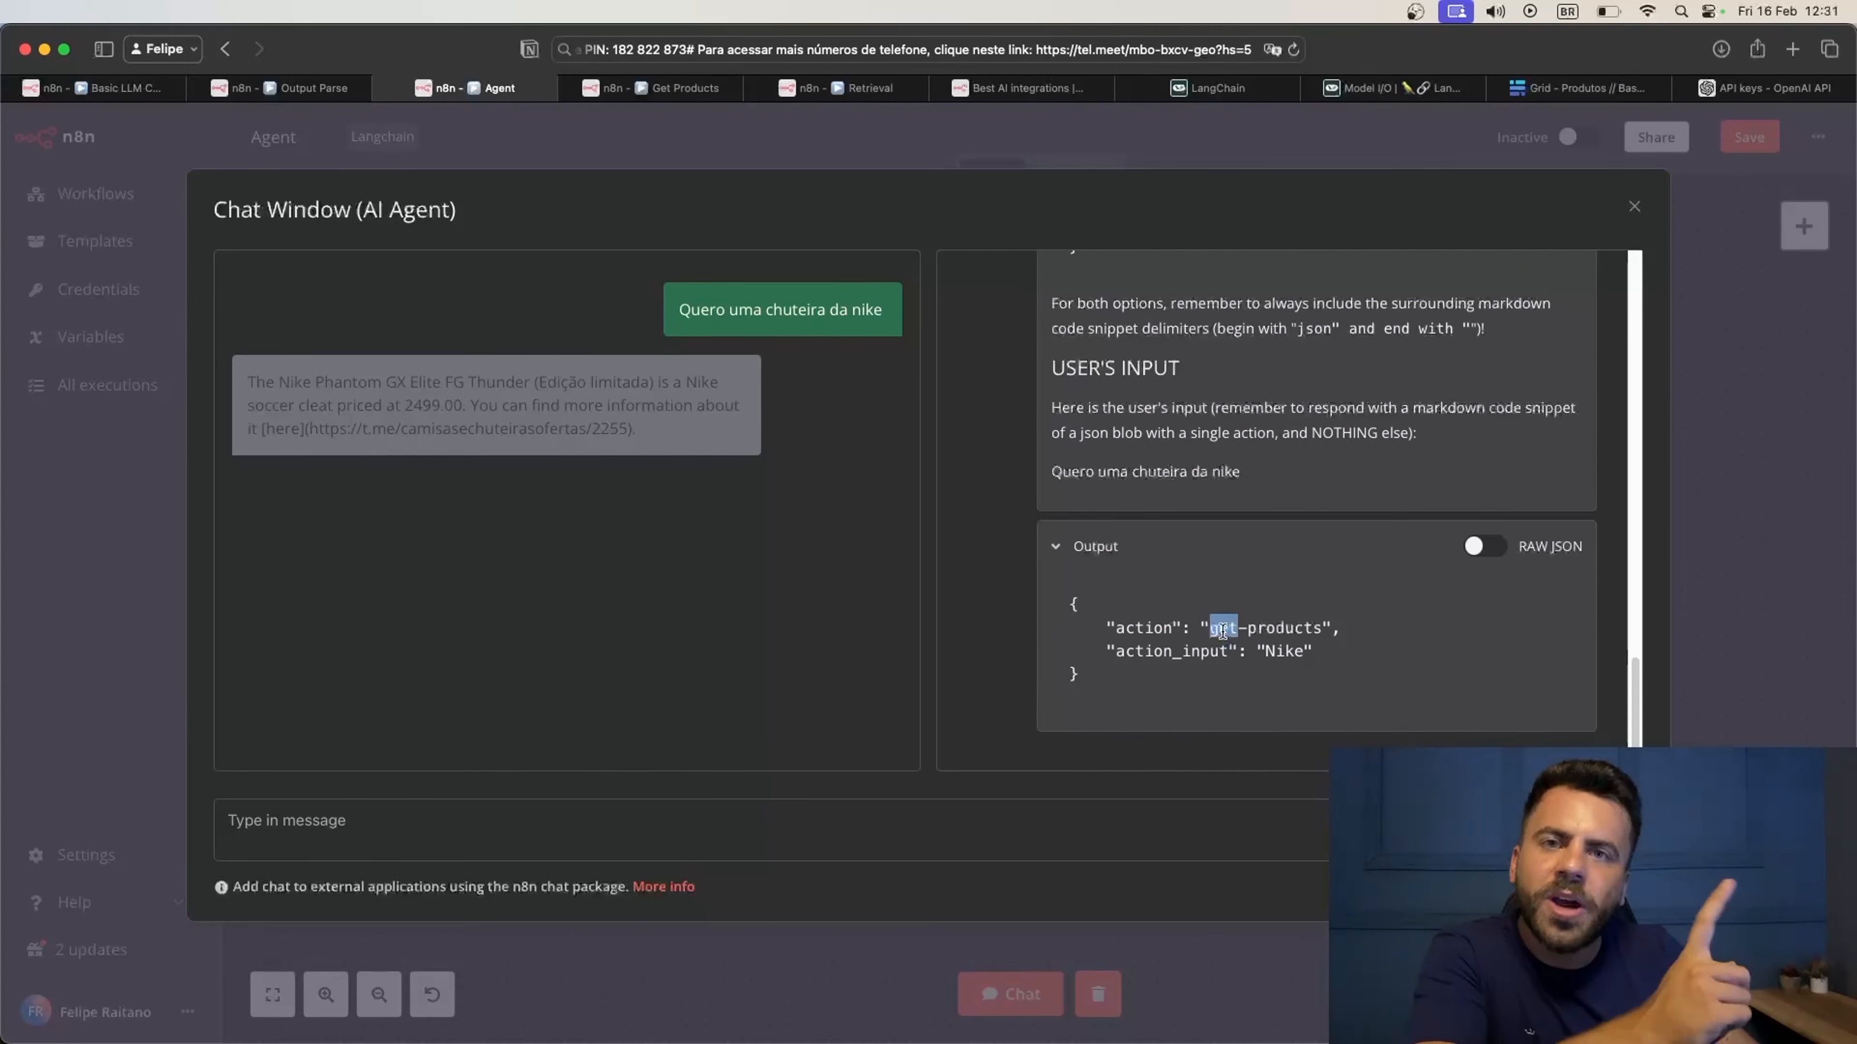
{"action": "double_click", "coordinate": [1206, 652]}
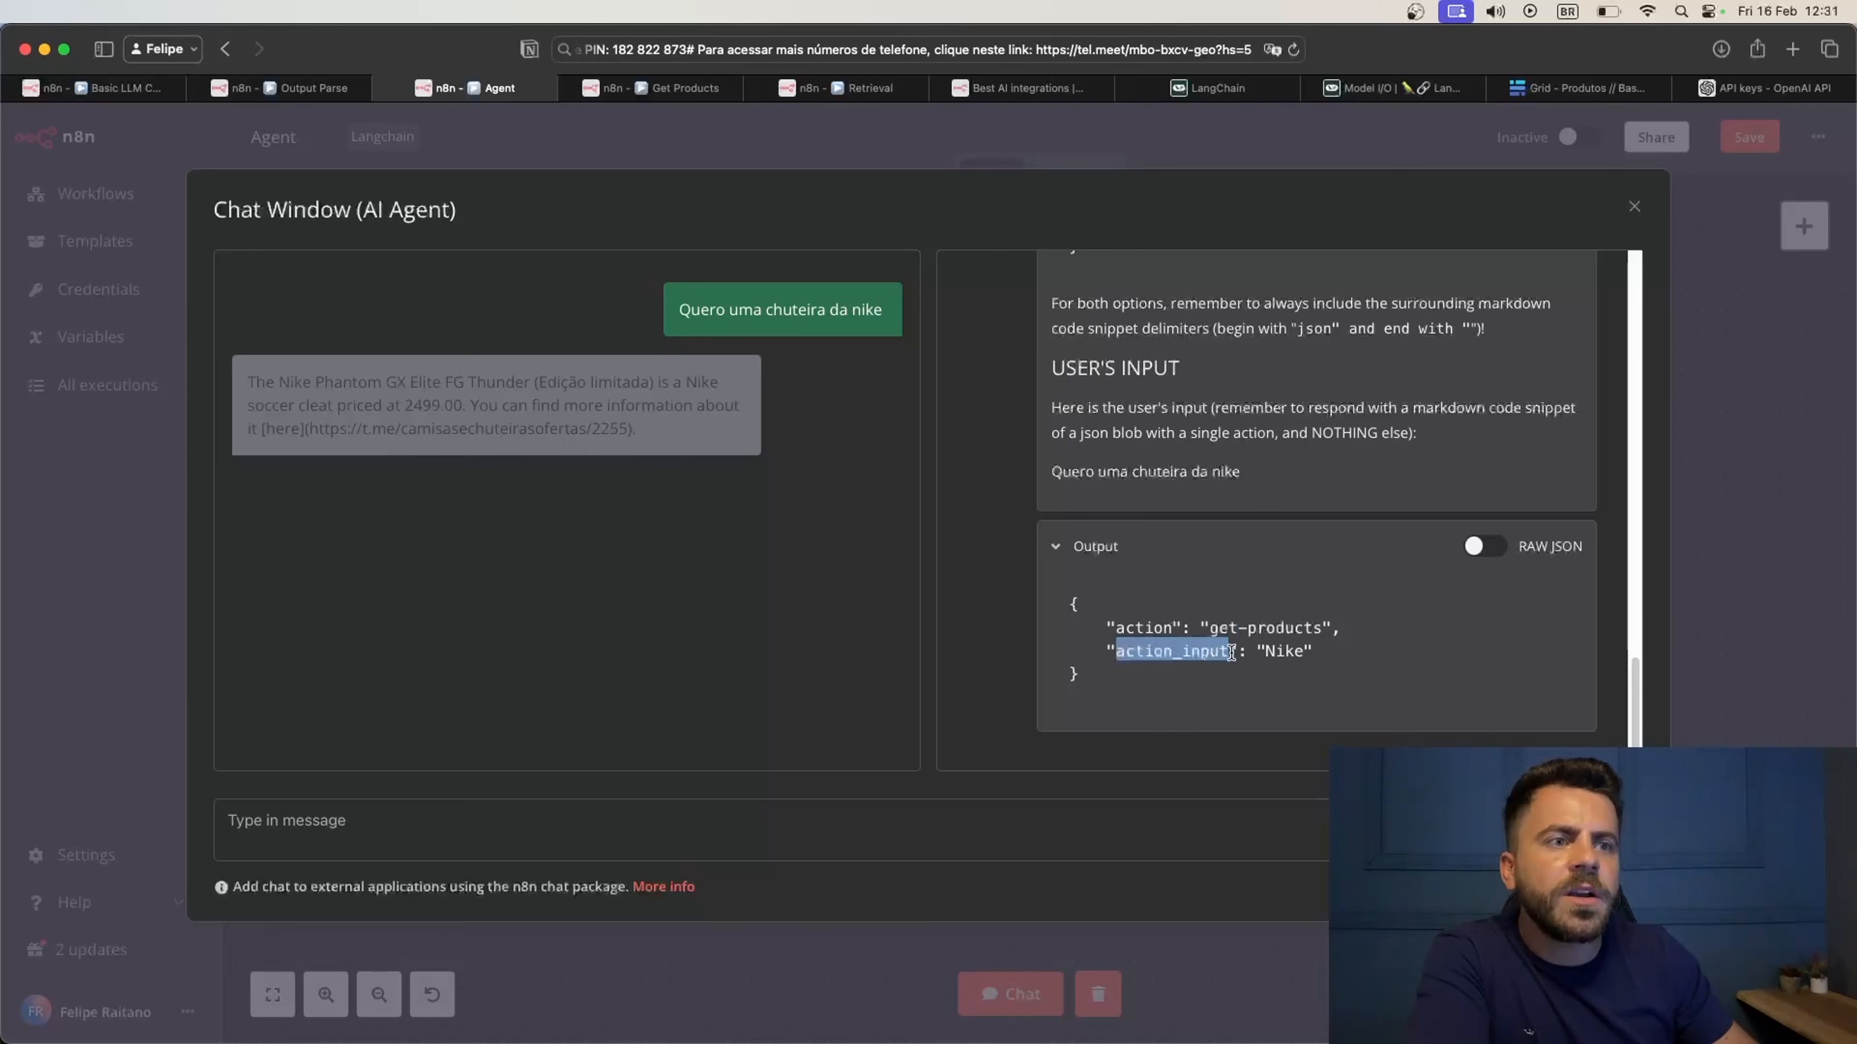
{"action": "double_click", "coordinate": [1284, 651]}
{"action": "scroll", "coordinate": [1027, 469], "scroll_direction": "up", "scroll_amount": 15}
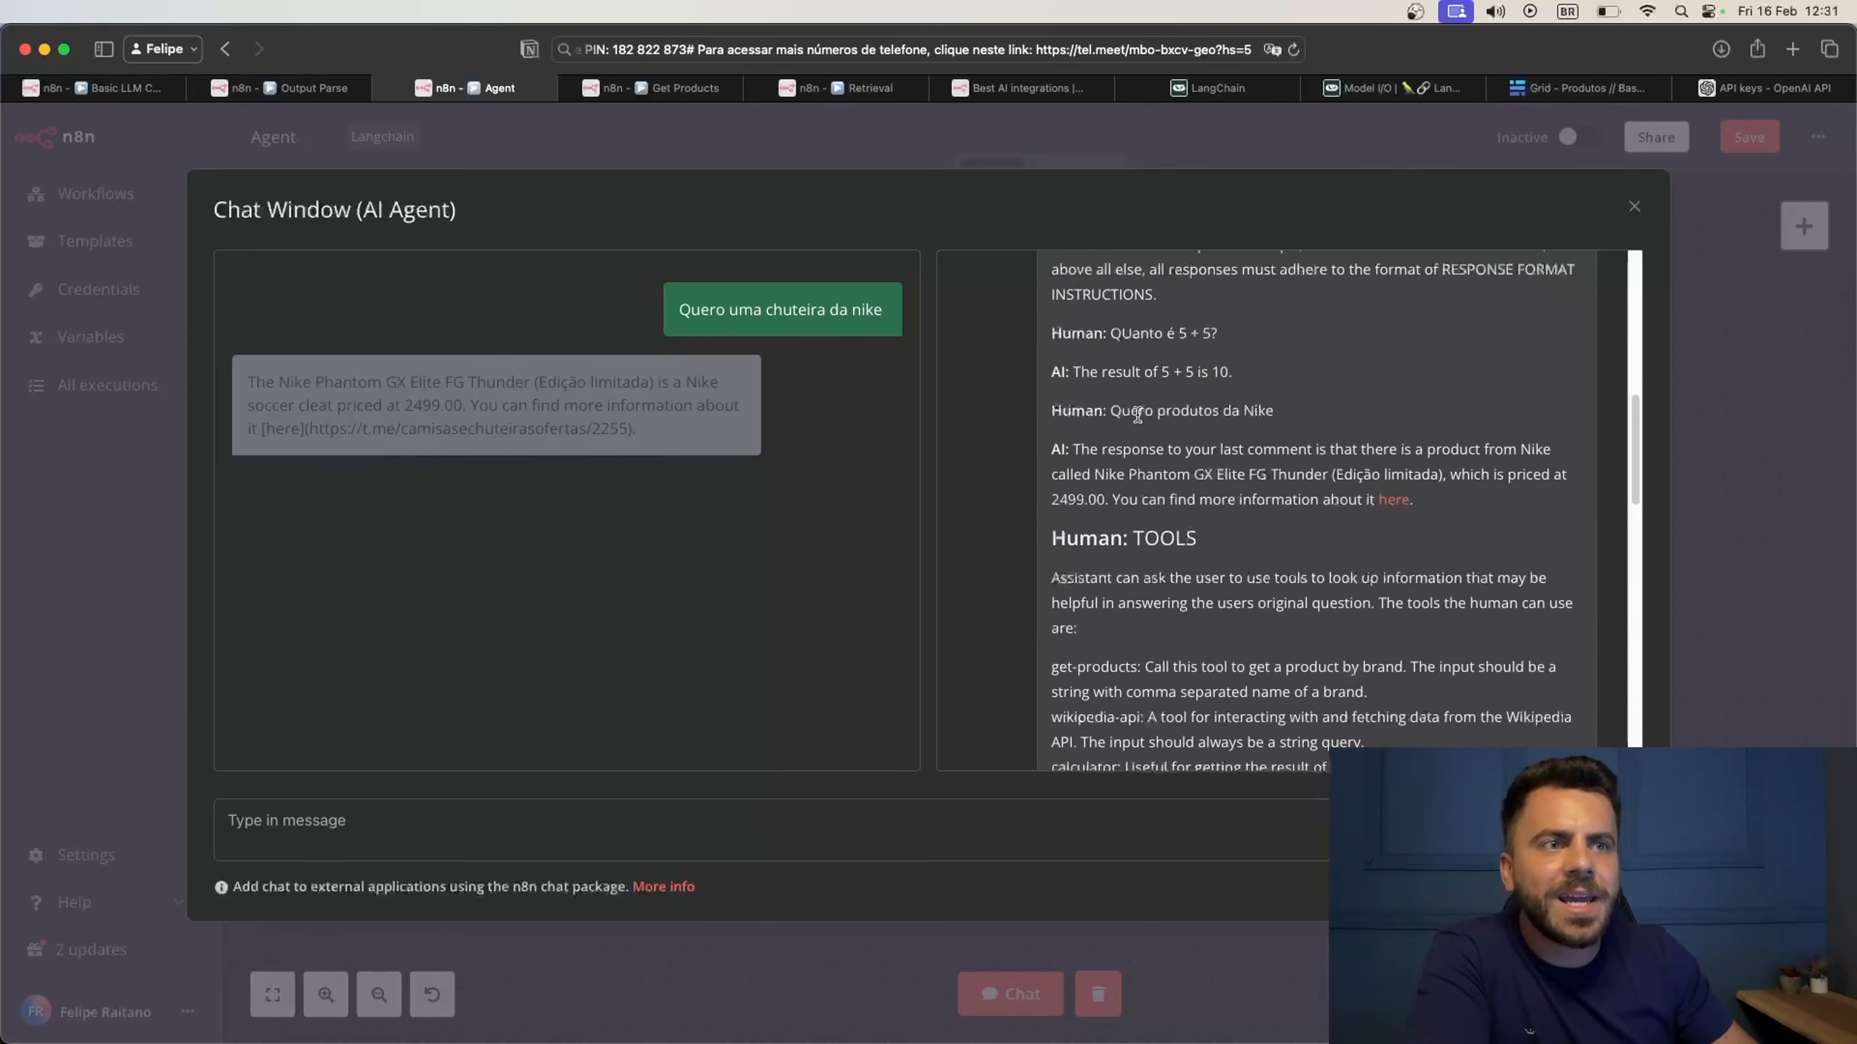
Examine the query and response of the Custom n8n Workflow Tool run in the log, and close the chat
{"action": "left_click", "coordinate": [988, 427]}
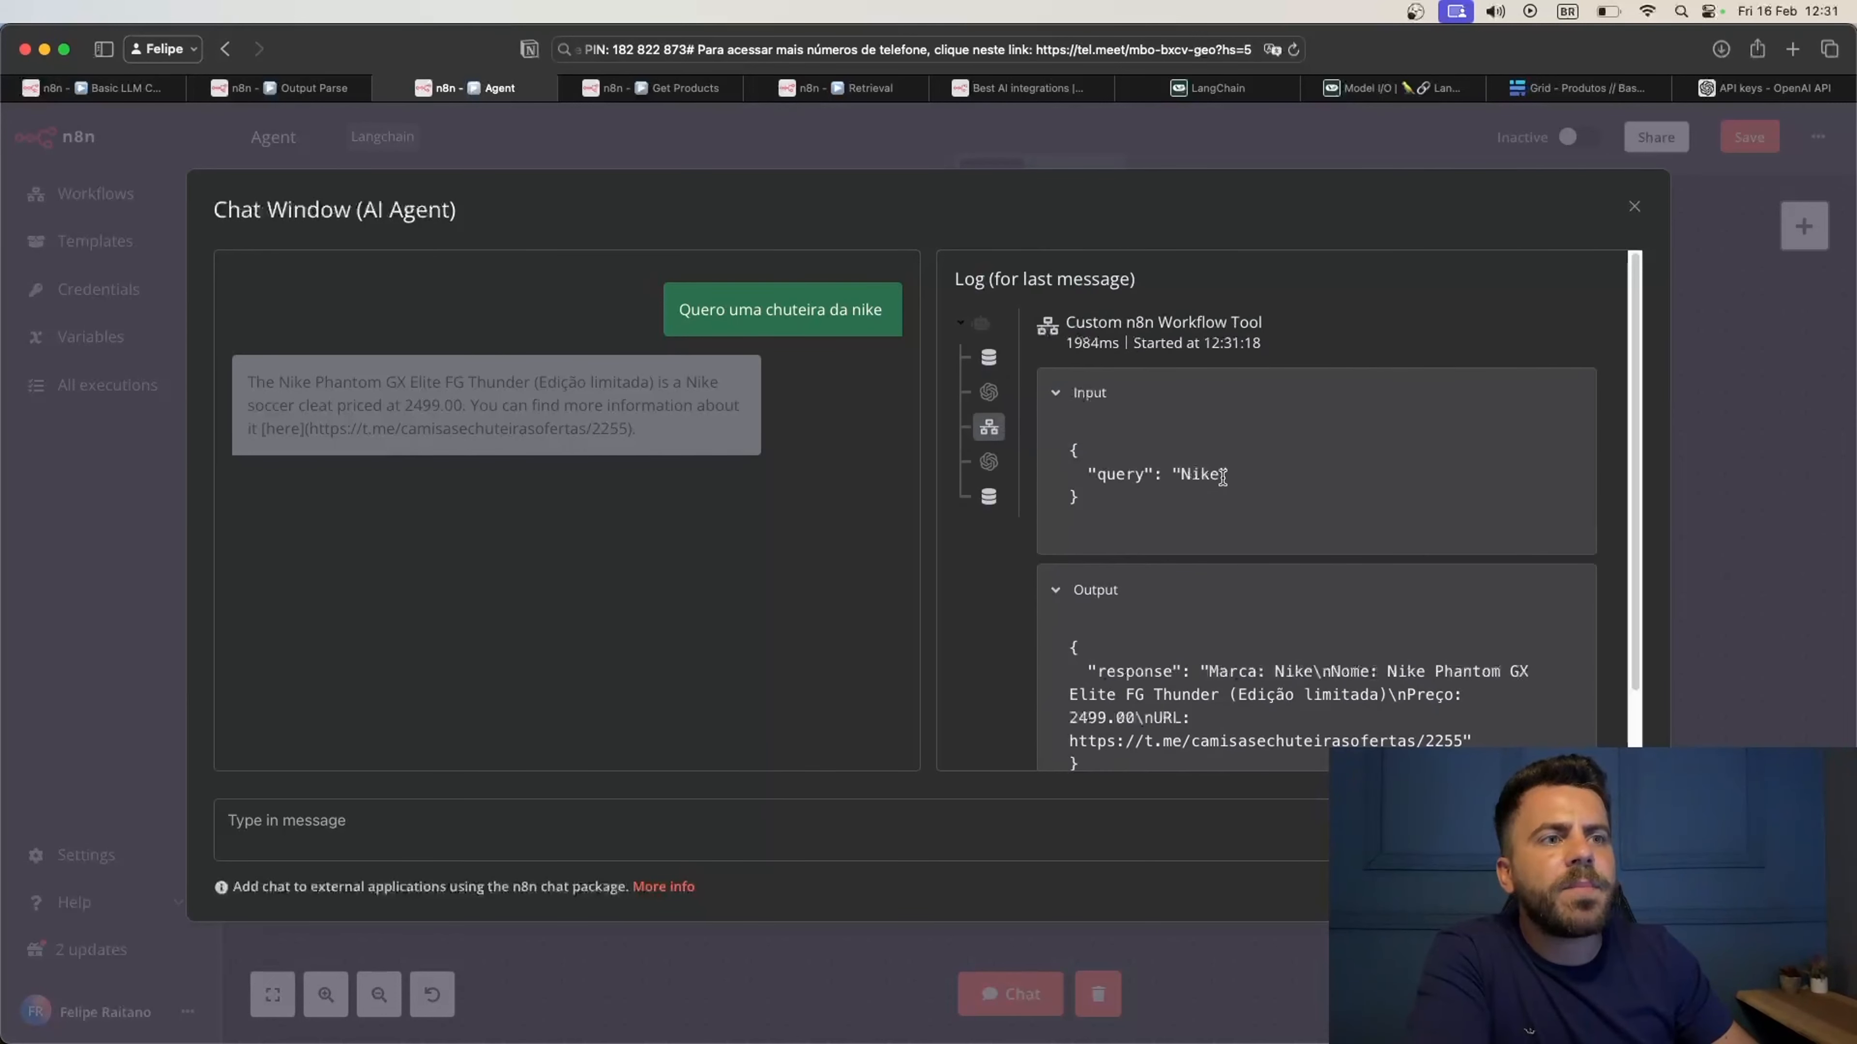
{"action": "scroll", "coordinate": [1287, 629], "scroll_direction": "down", "scroll_amount": 1}
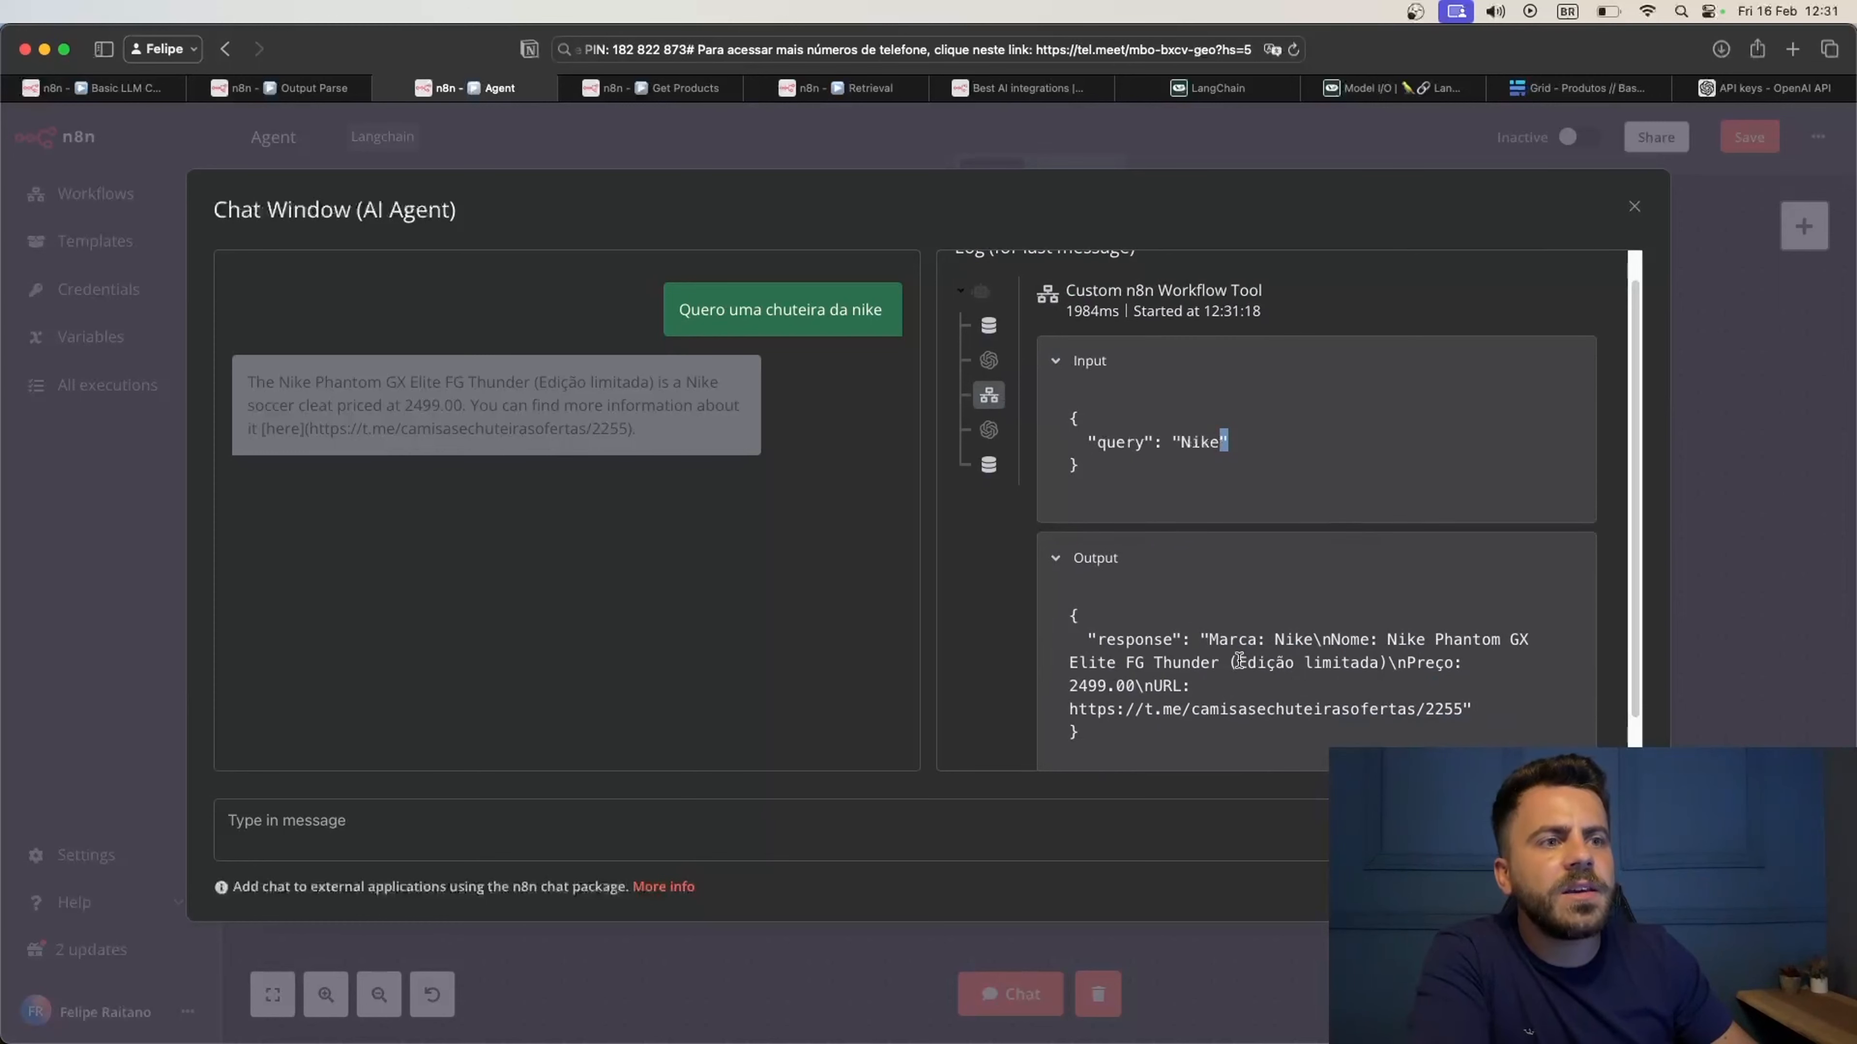
{"action": "double_click", "coordinate": [1120, 638]}
{"action": "left_click", "coordinate": [1212, 637]}
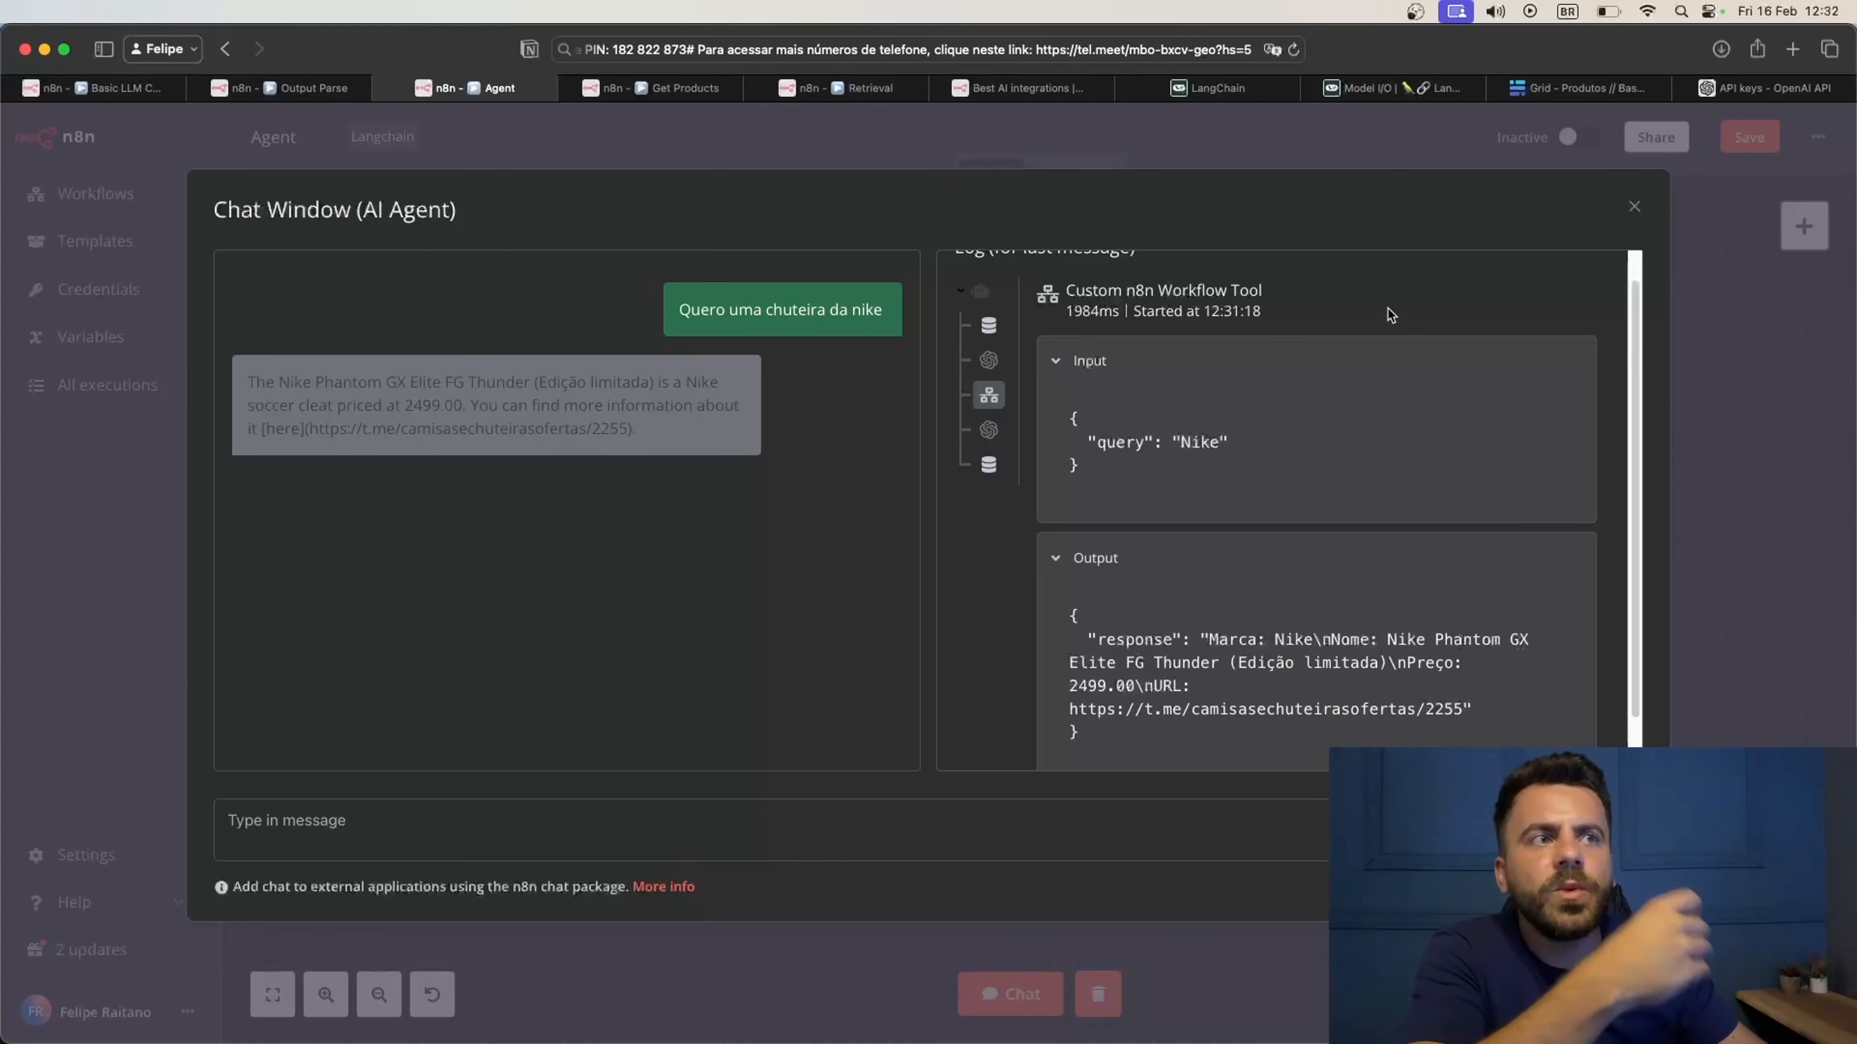
{"action": "left_click", "coordinate": [1374, 168]}
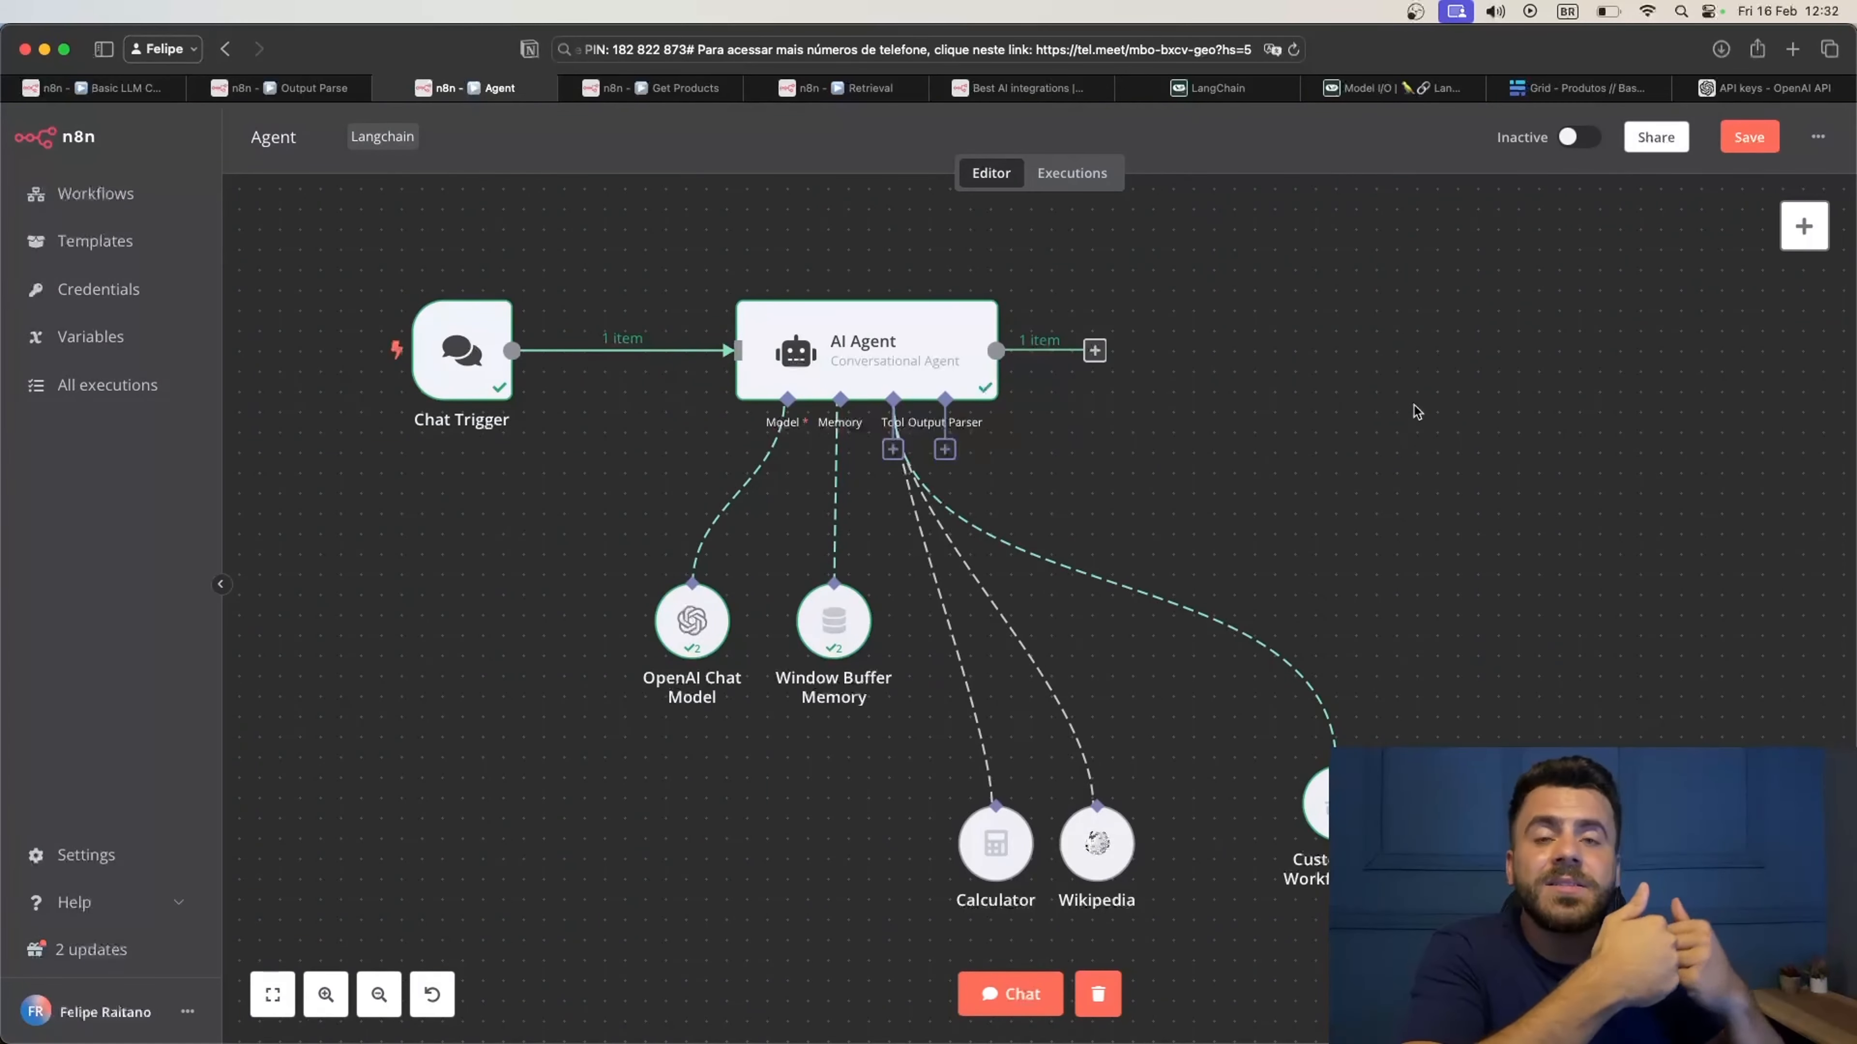